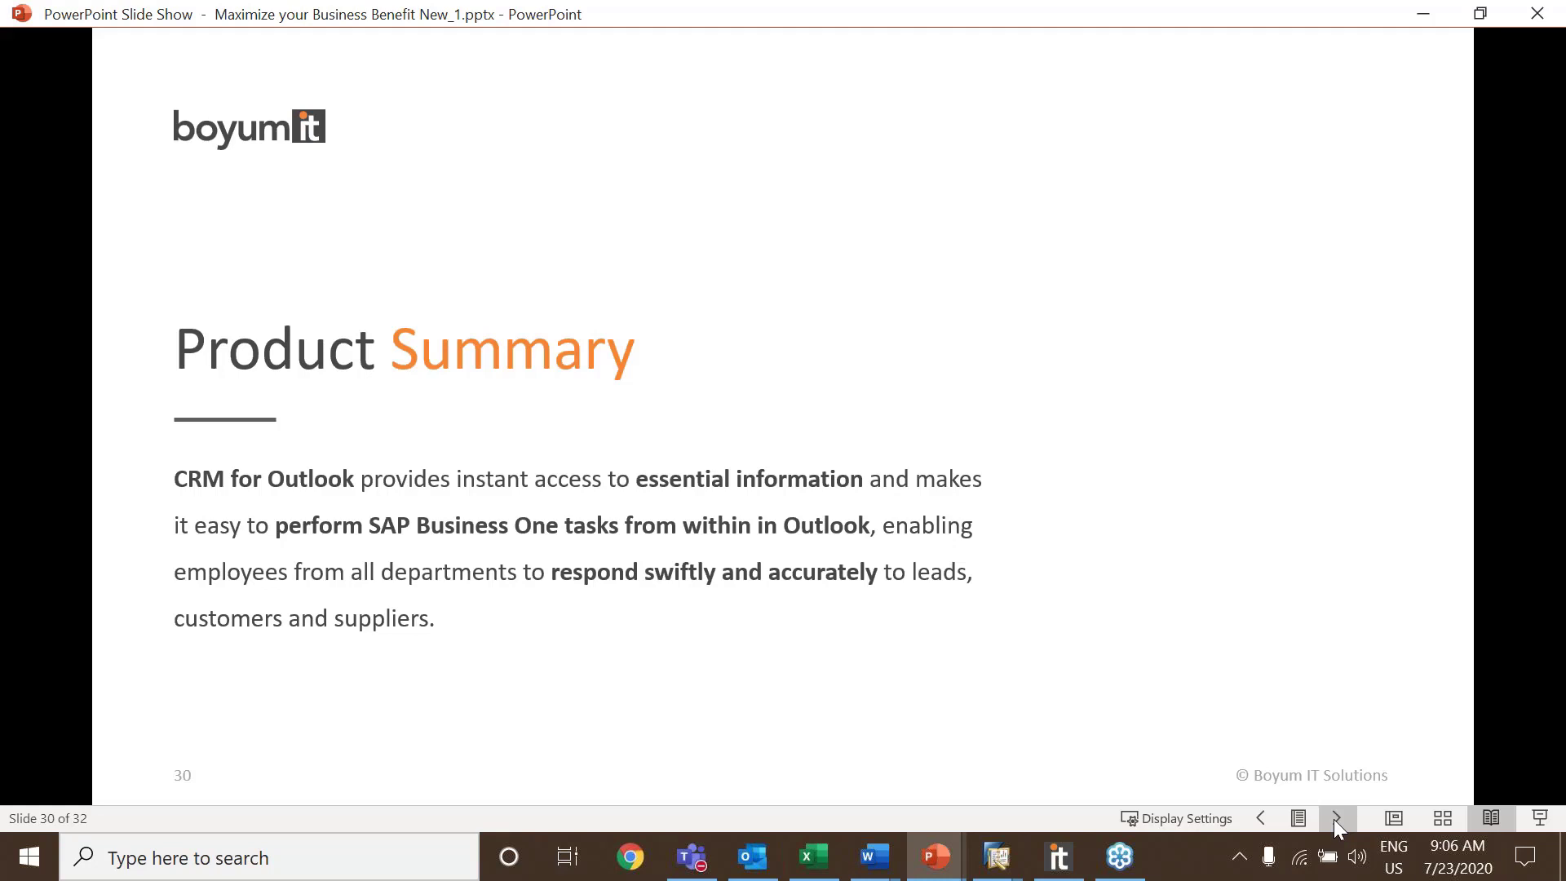
Advance the slide show past the product summary and CRM for Outlook feature list to the contact slide
left_click(1335, 819)
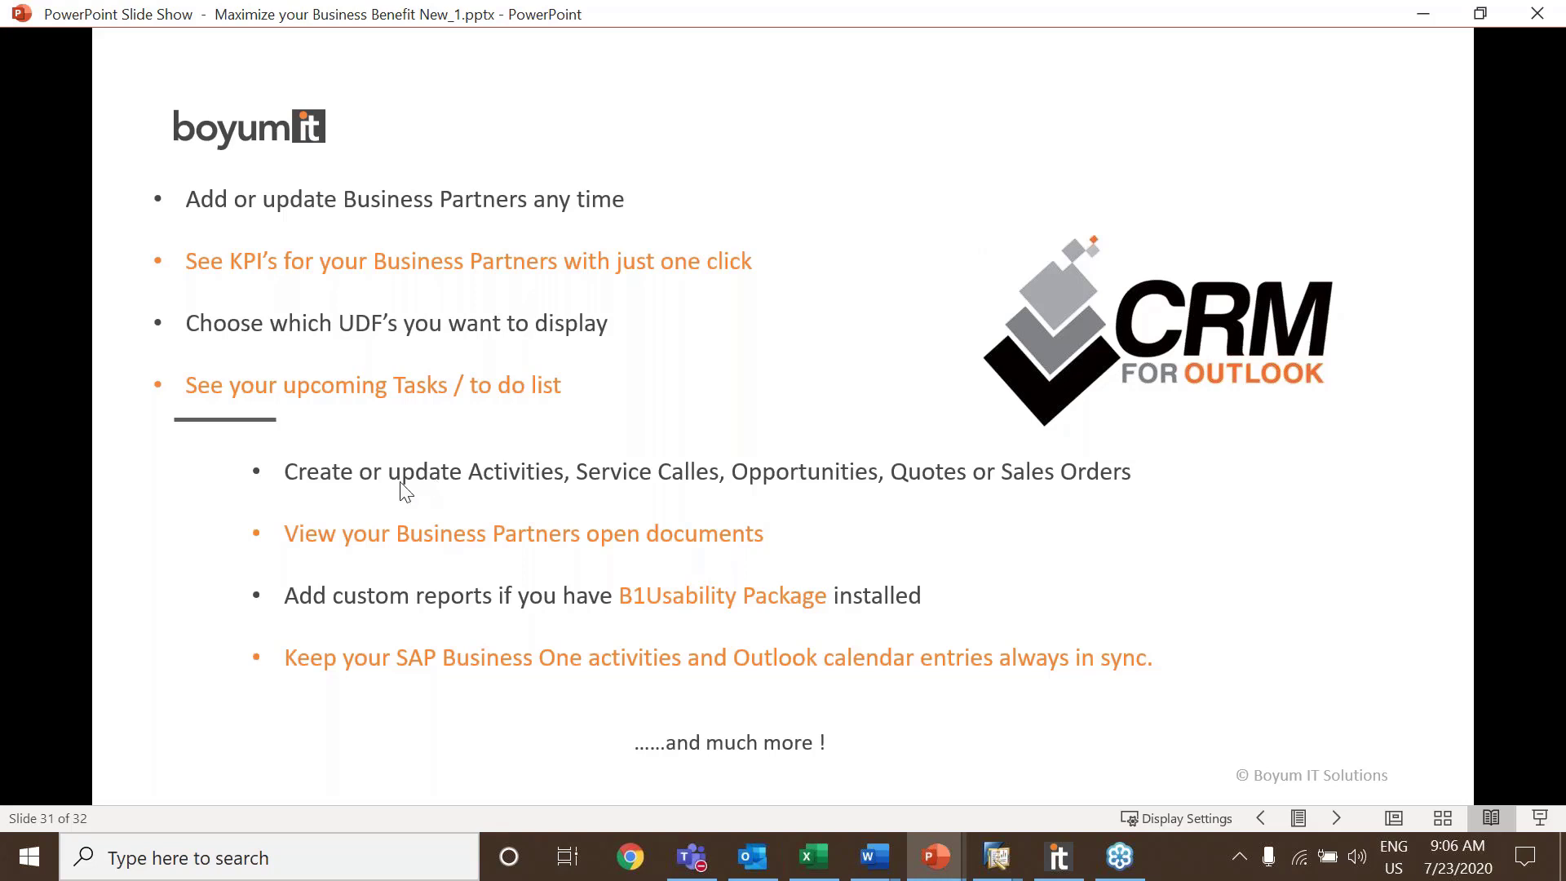
left_click(1121, 505)
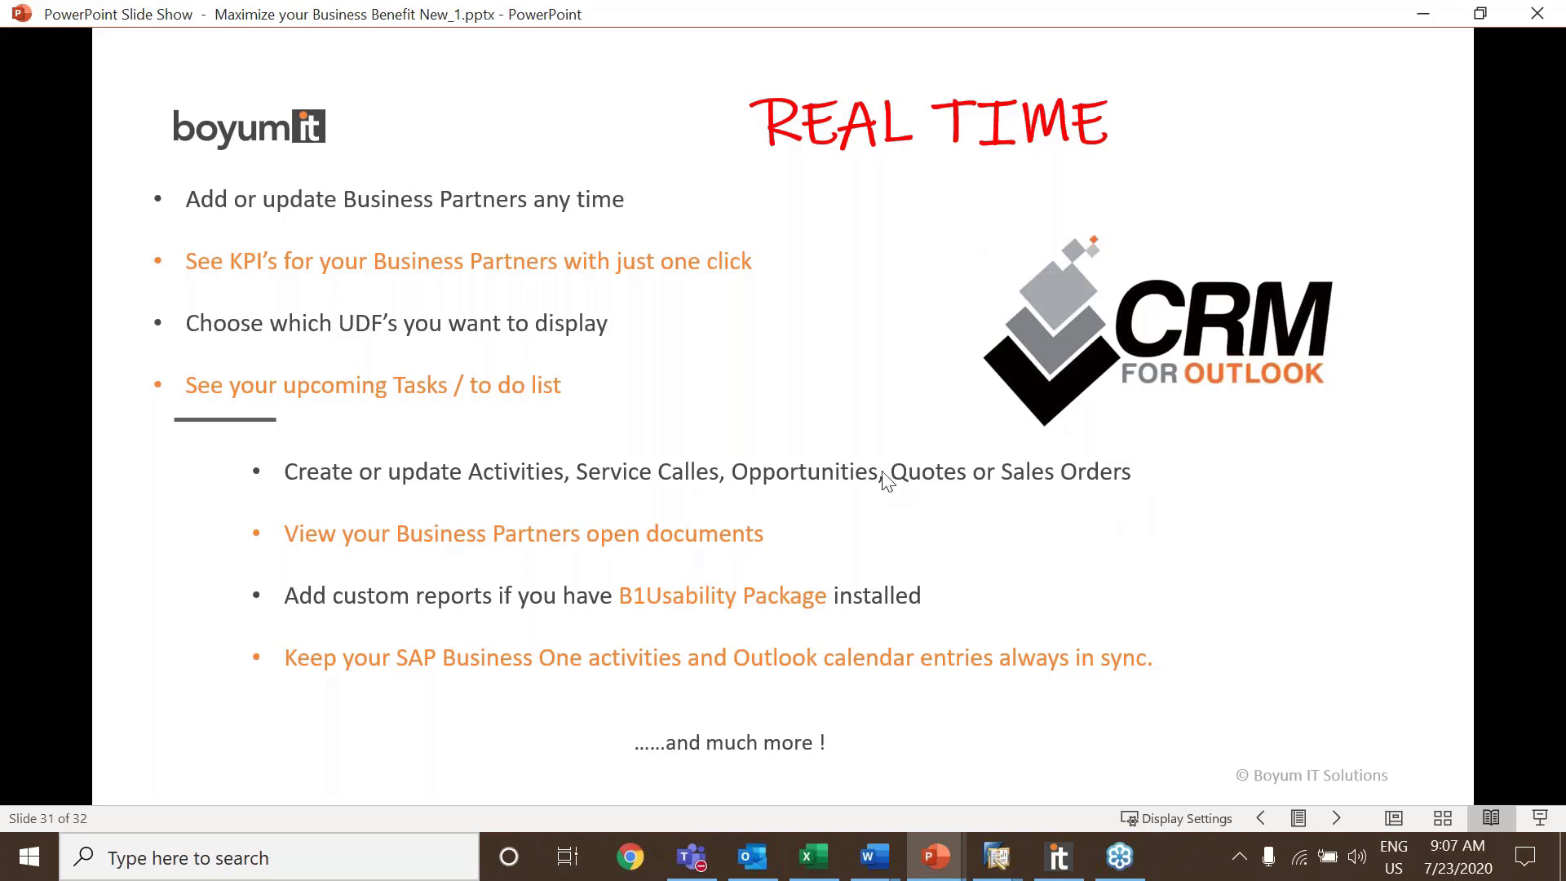
left_click(1335, 818)
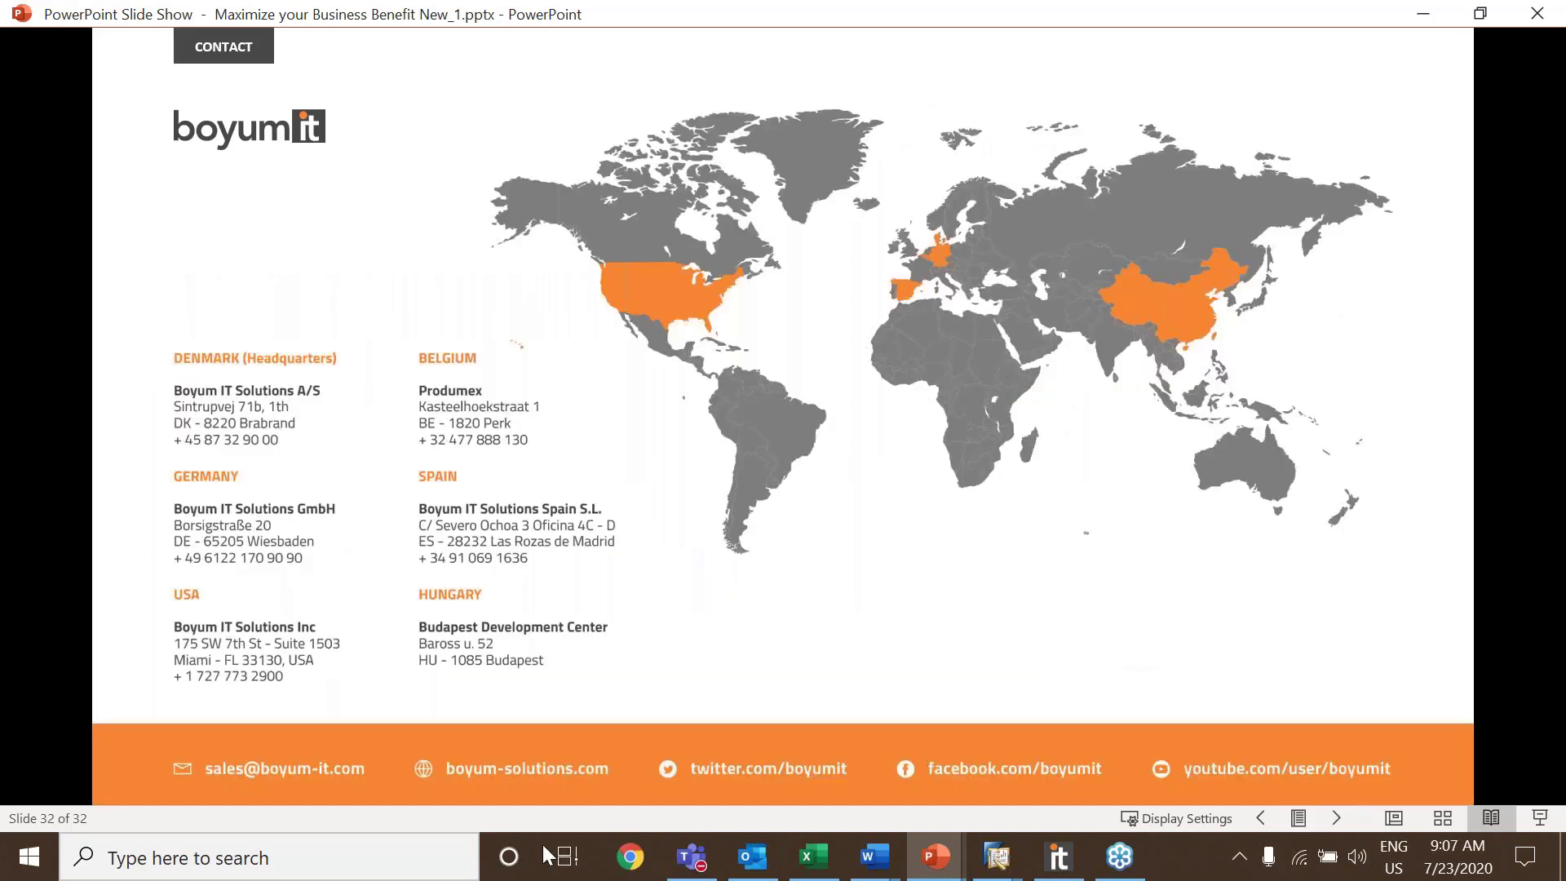
Switch to Outlook, select the "Business One - BOYUM Training Day 12th Sep" email, and open the PRODUMEX business partner record
left_click(752, 856)
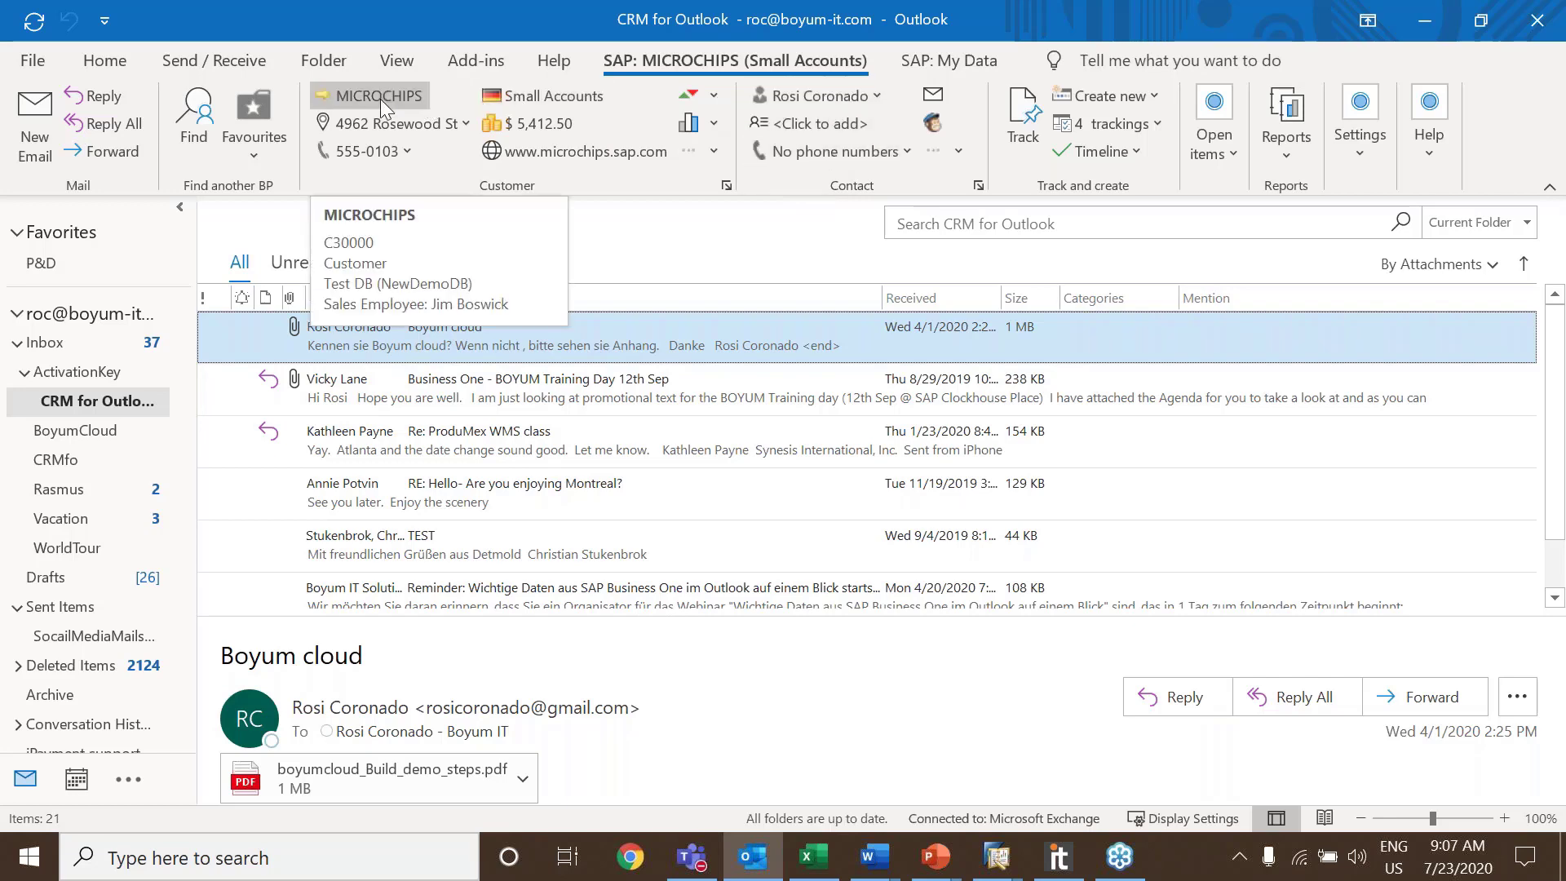
left_click(489, 399)
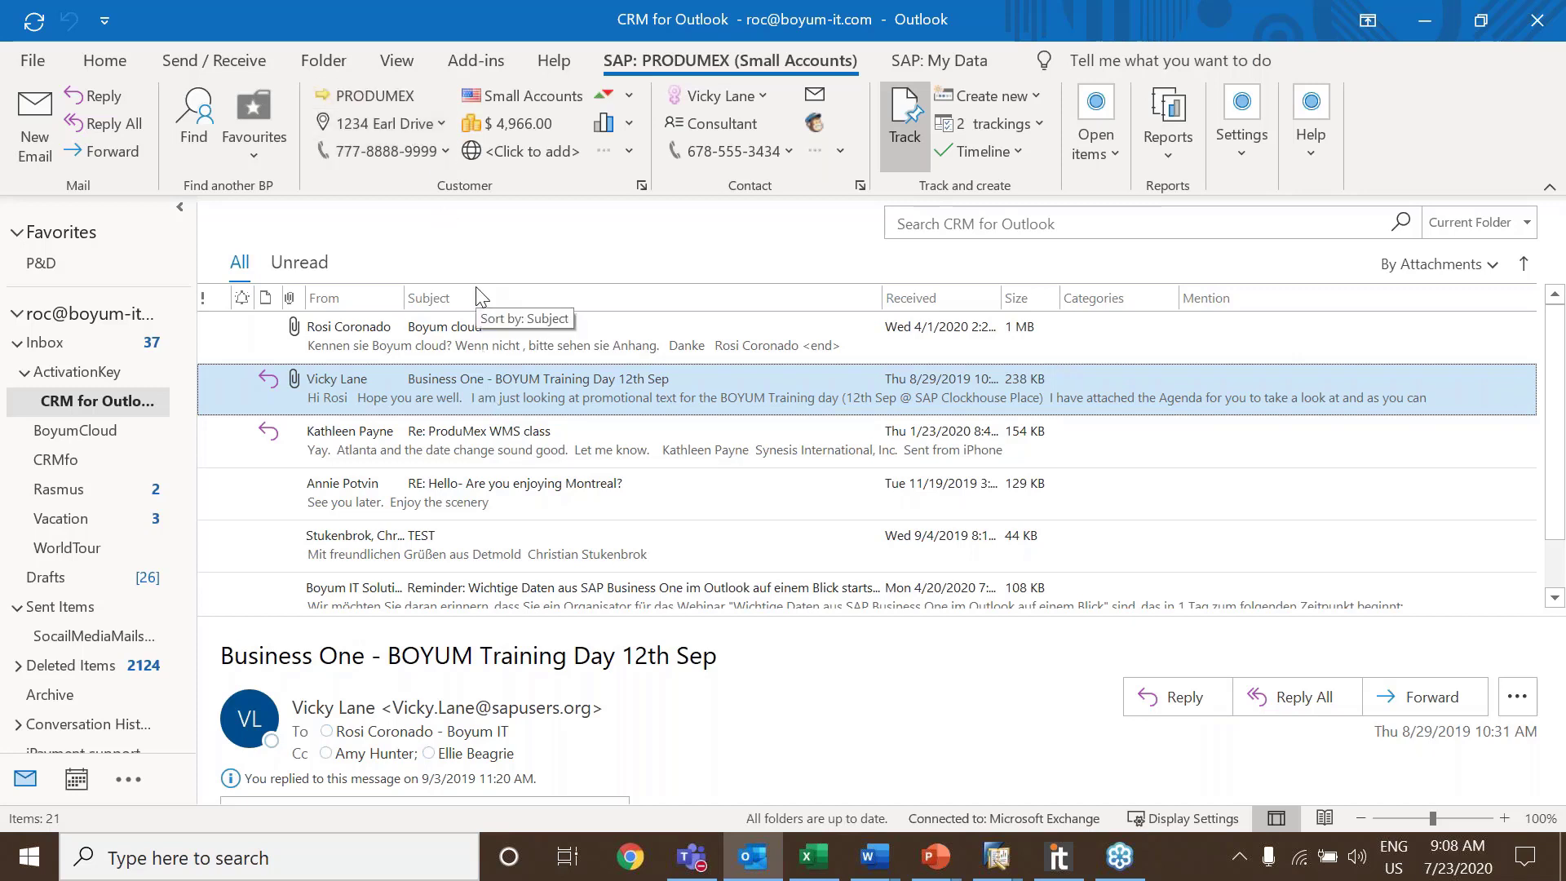
left_click(321, 96)
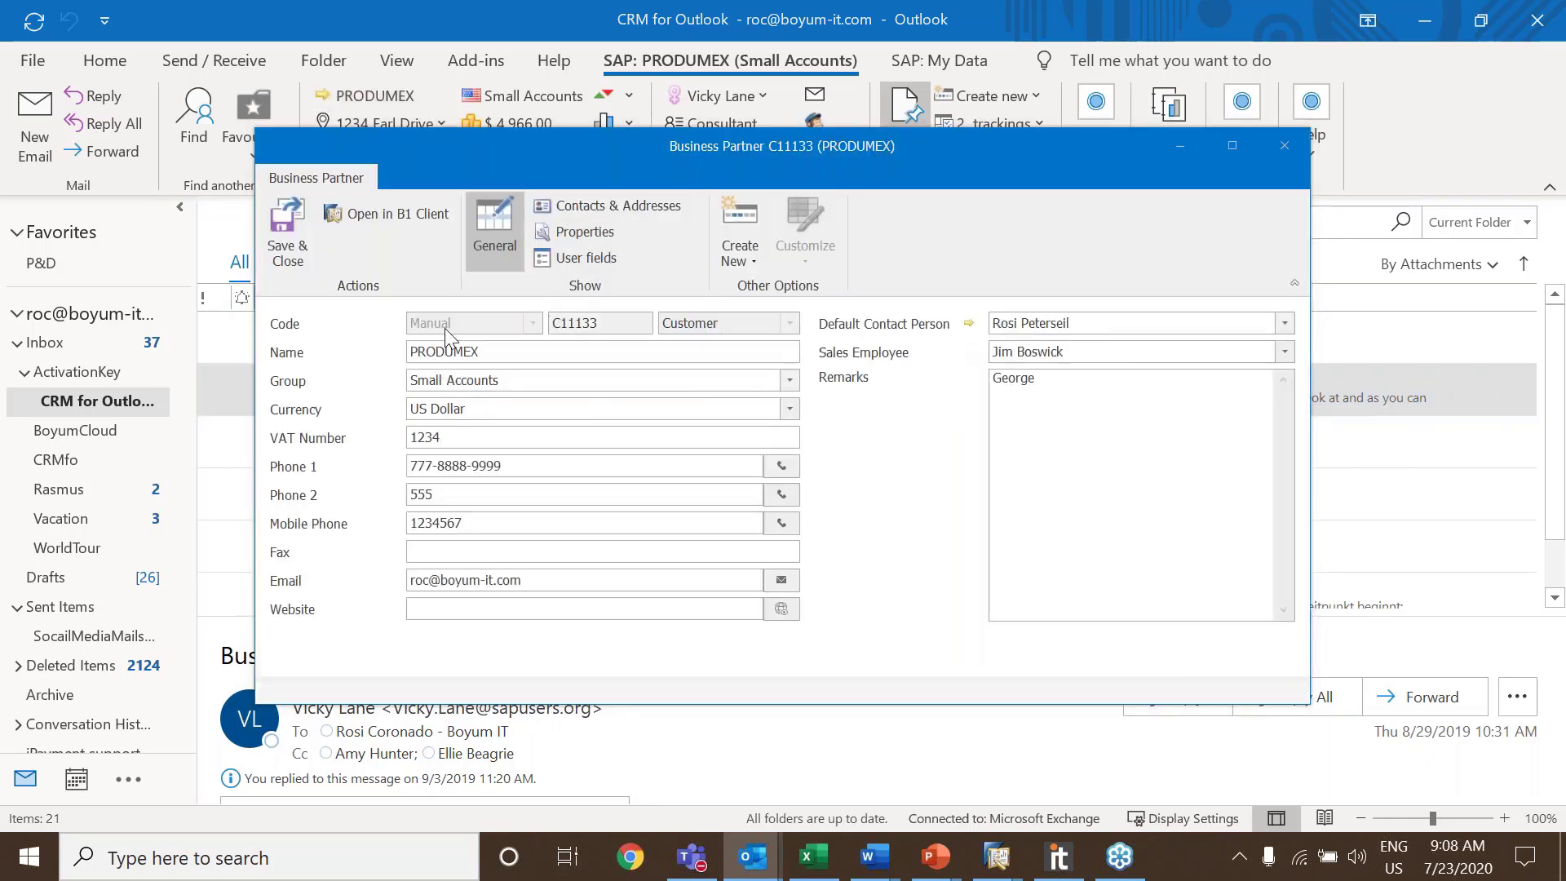
Review the business partner's contacts, properties, general data and available new document types, and close the record
left_click(629, 208)
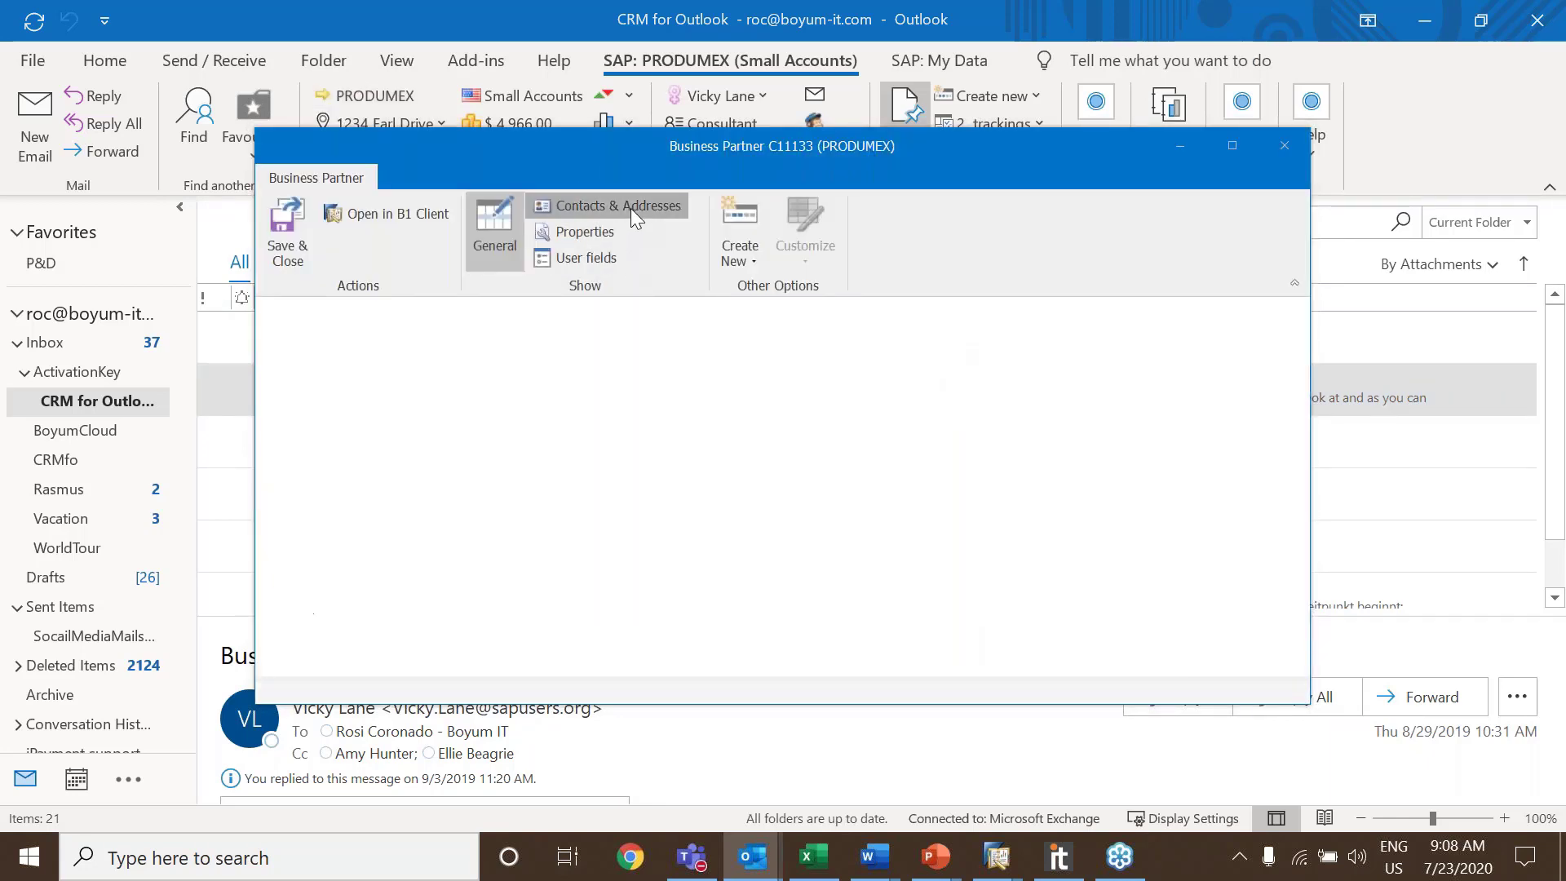
left_click(619, 231)
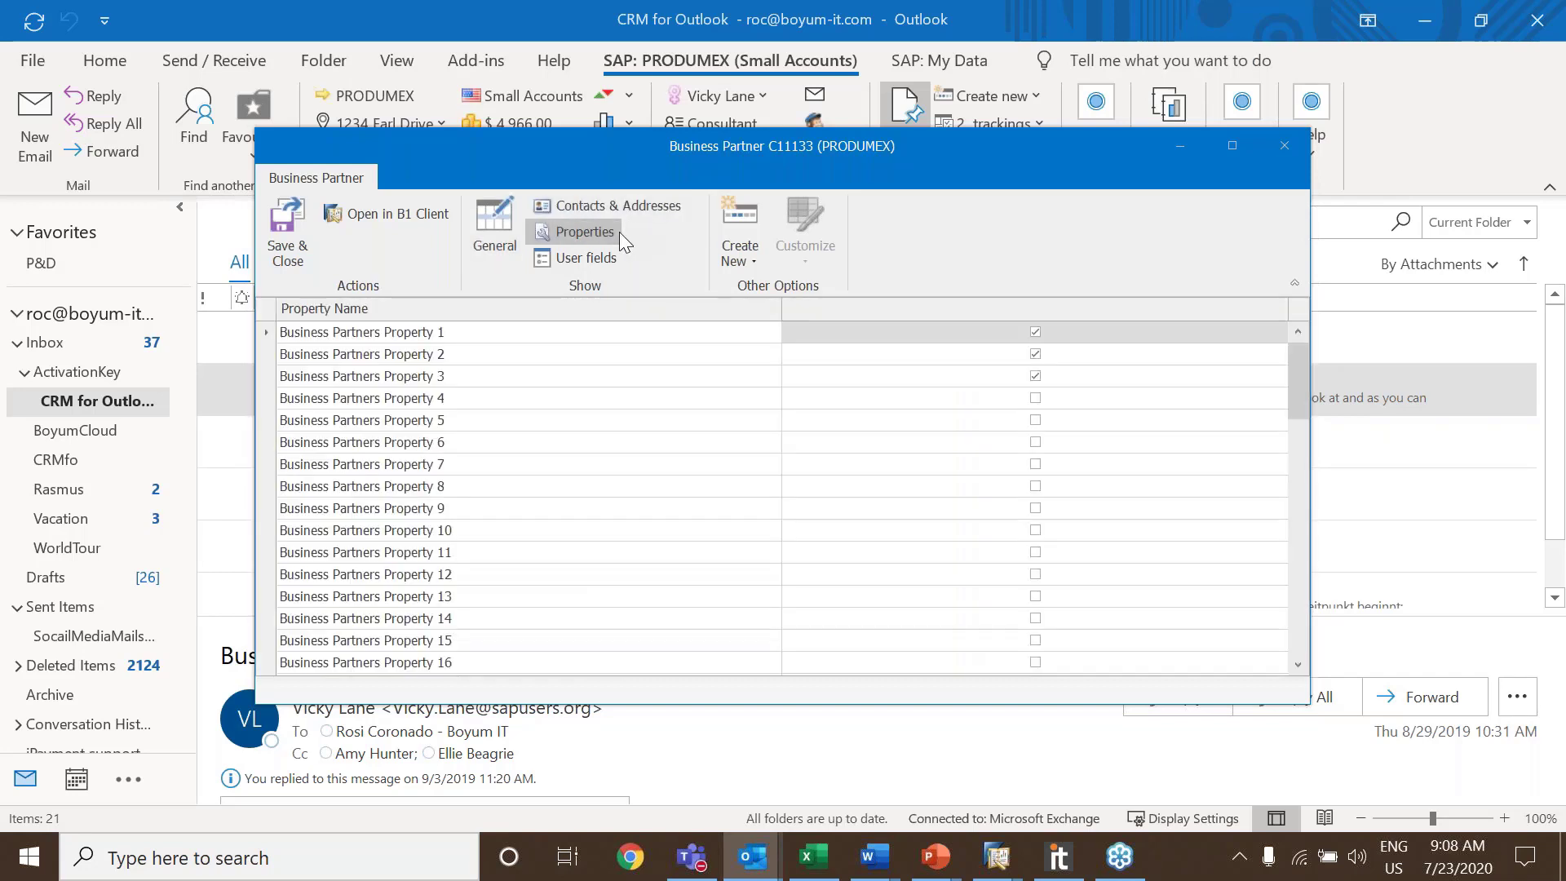
left_click(507, 226)
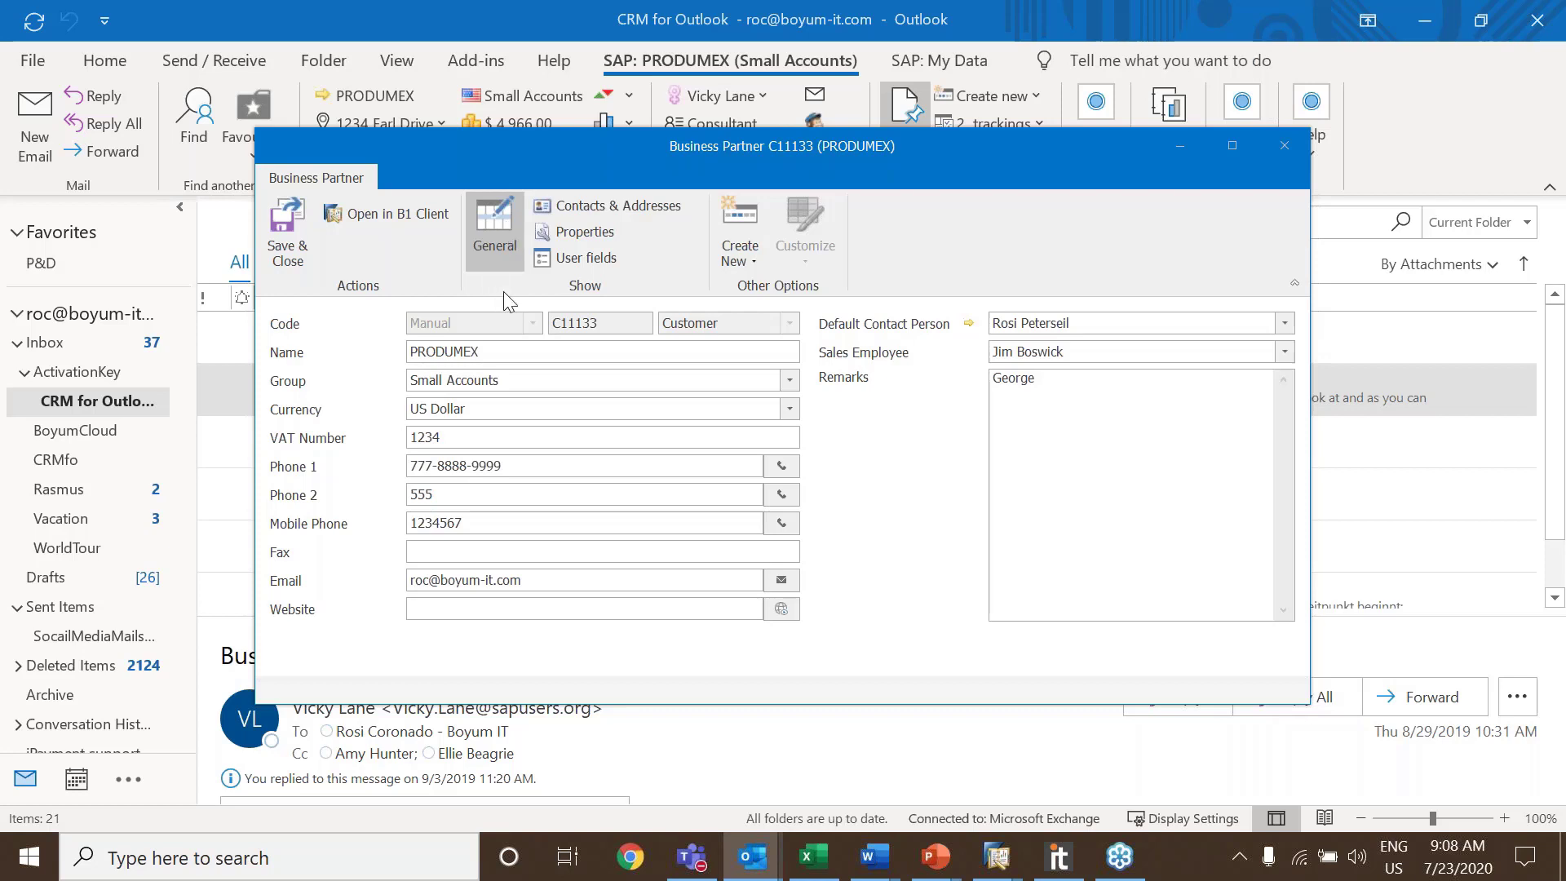
left_click(751, 259)
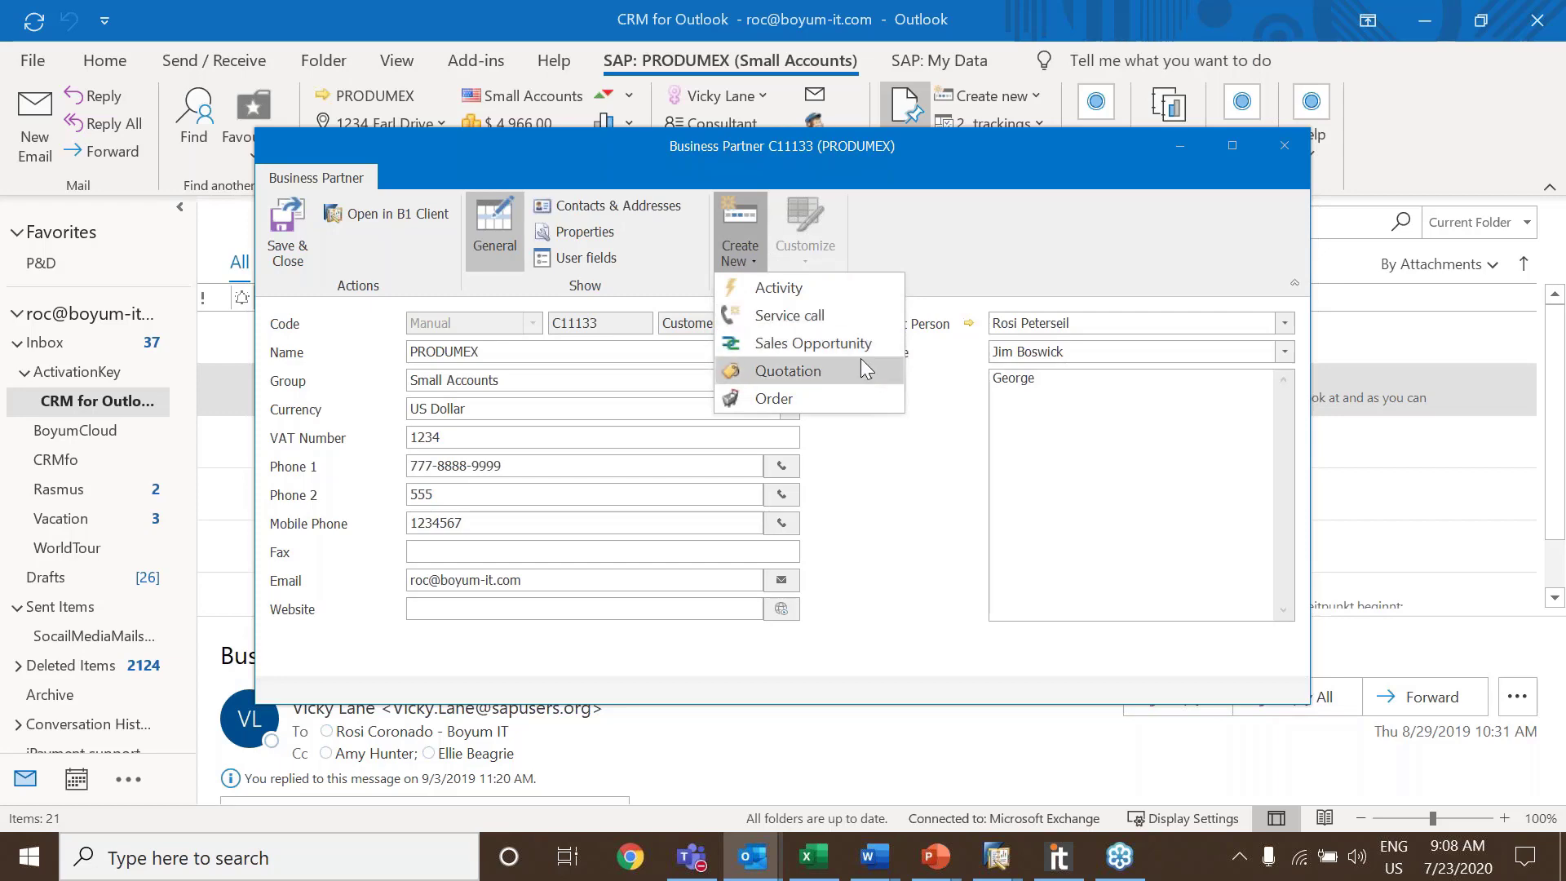
left_click(1287, 149)
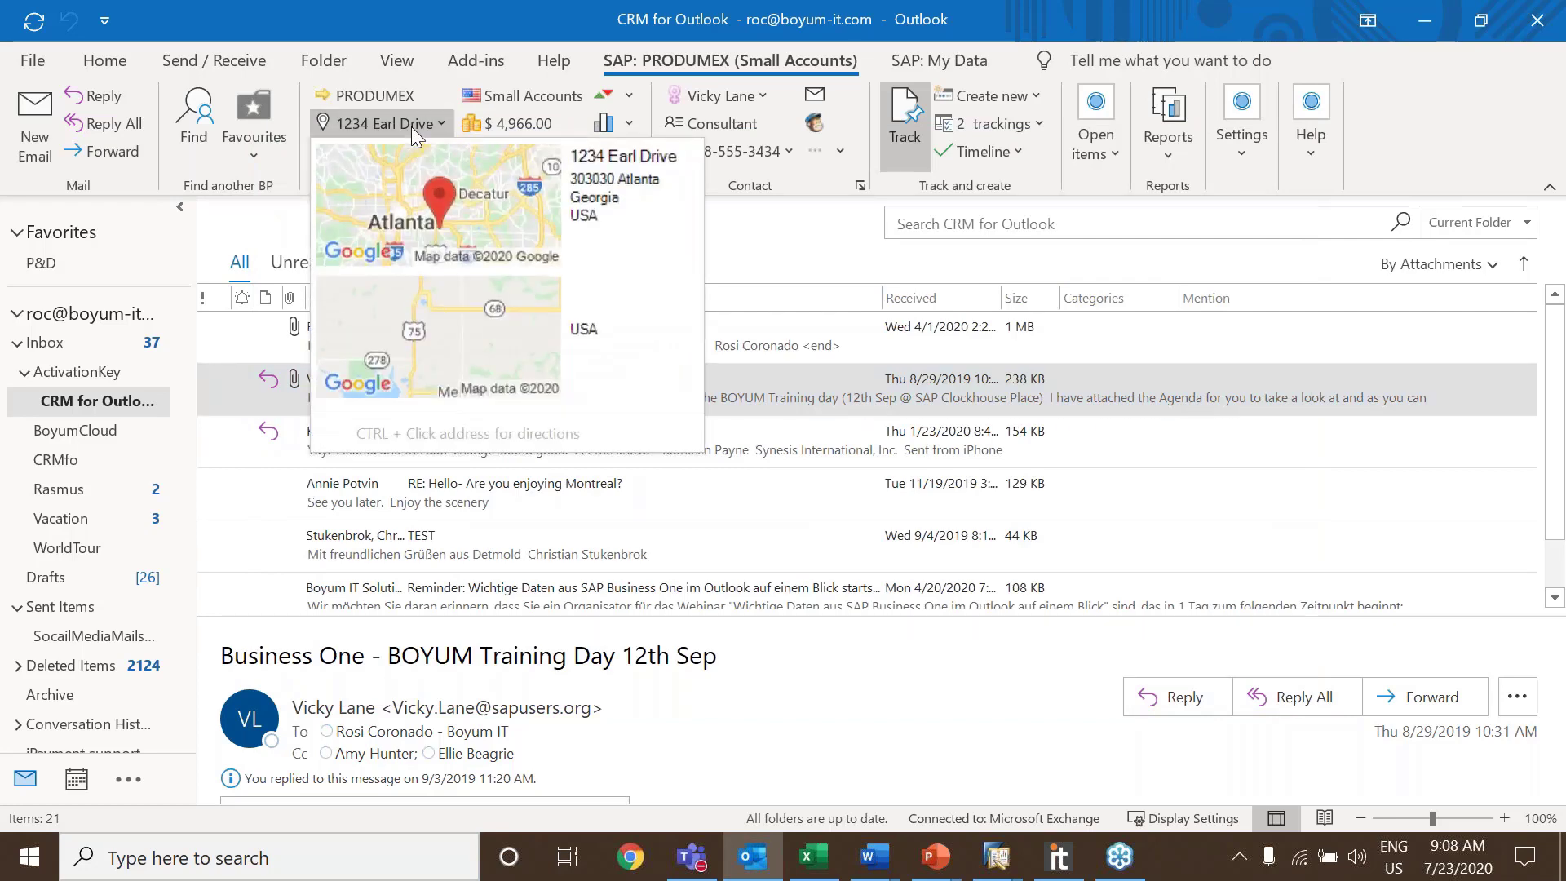
View the customer's address in Google Maps, and try calling the customer's phone number through Skype for Business
left_click(411, 125)
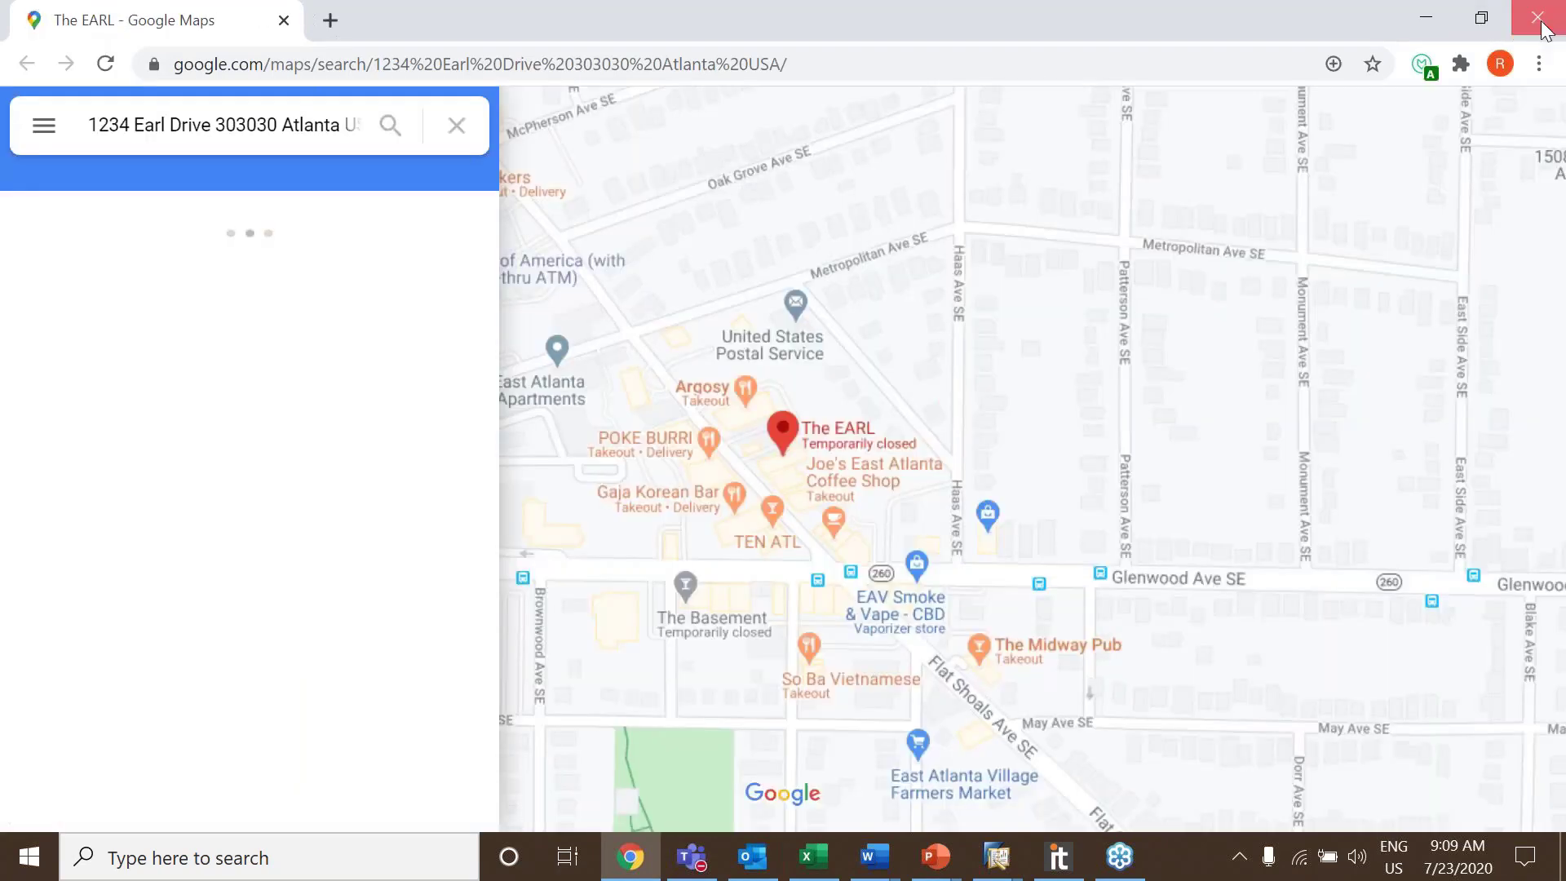
left_click(1539, 19)
left_click(424, 150)
left_click(434, 194)
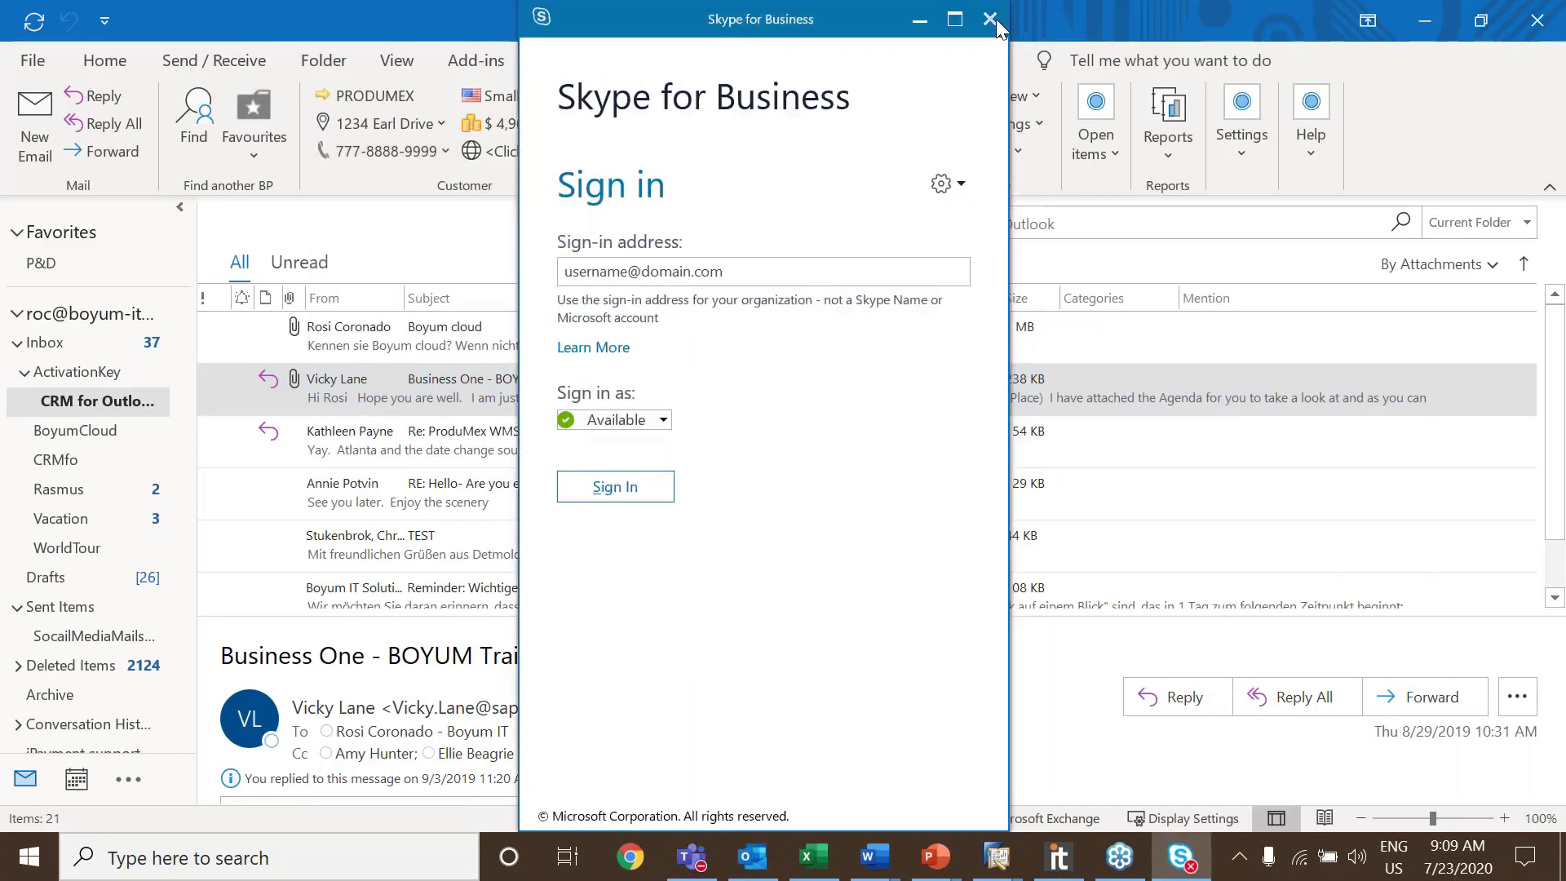
left_click(994, 19)
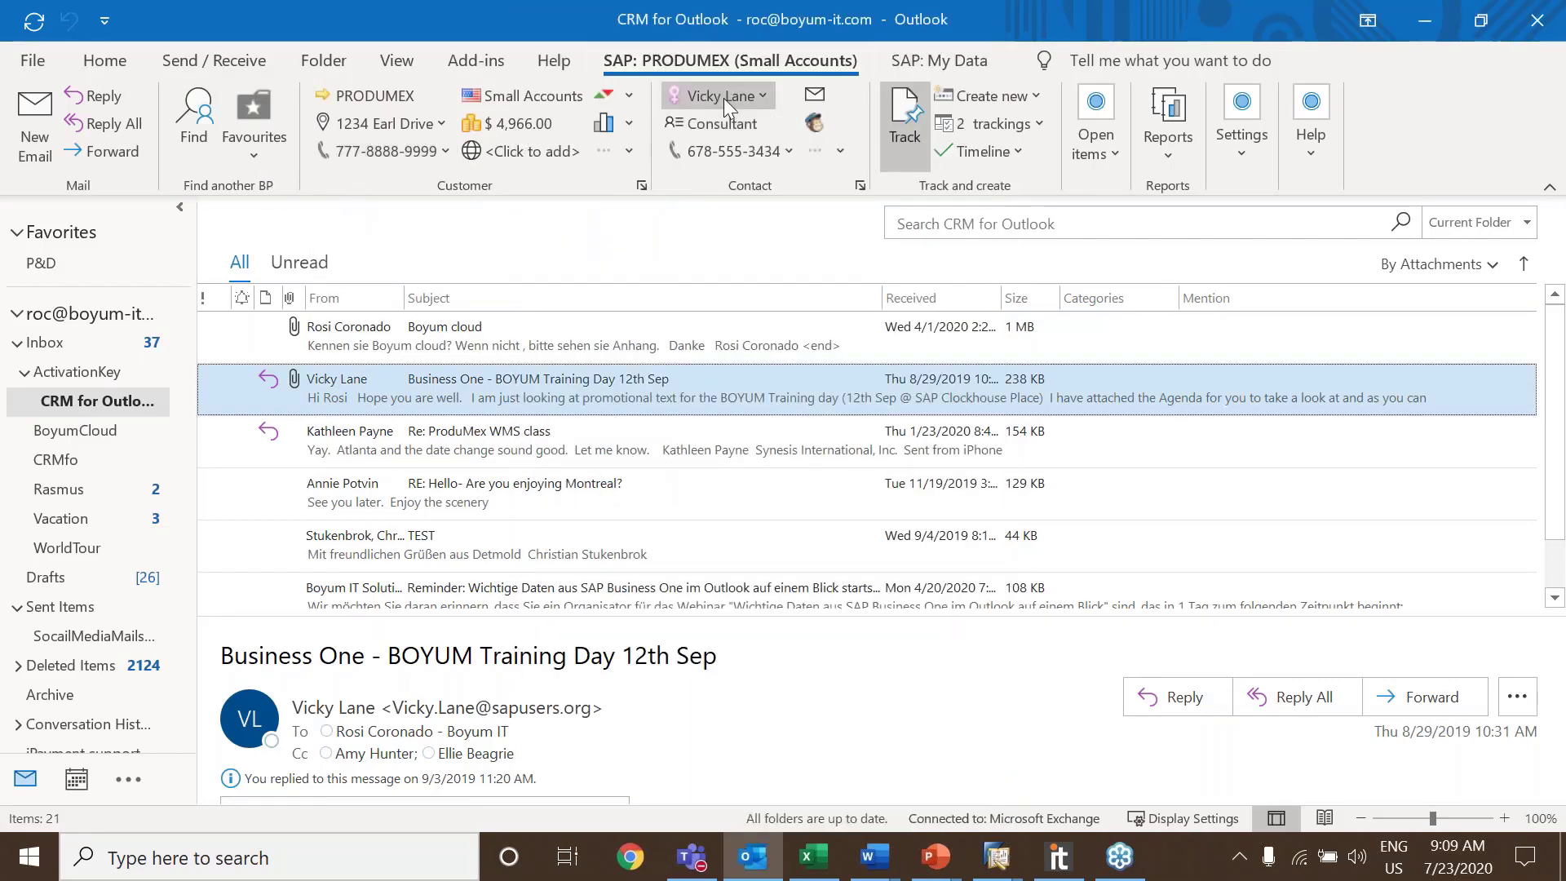
Review the customer's sales KPIs and user-defined fields, including the window for selecting which UDFs to display
left_click(631, 100)
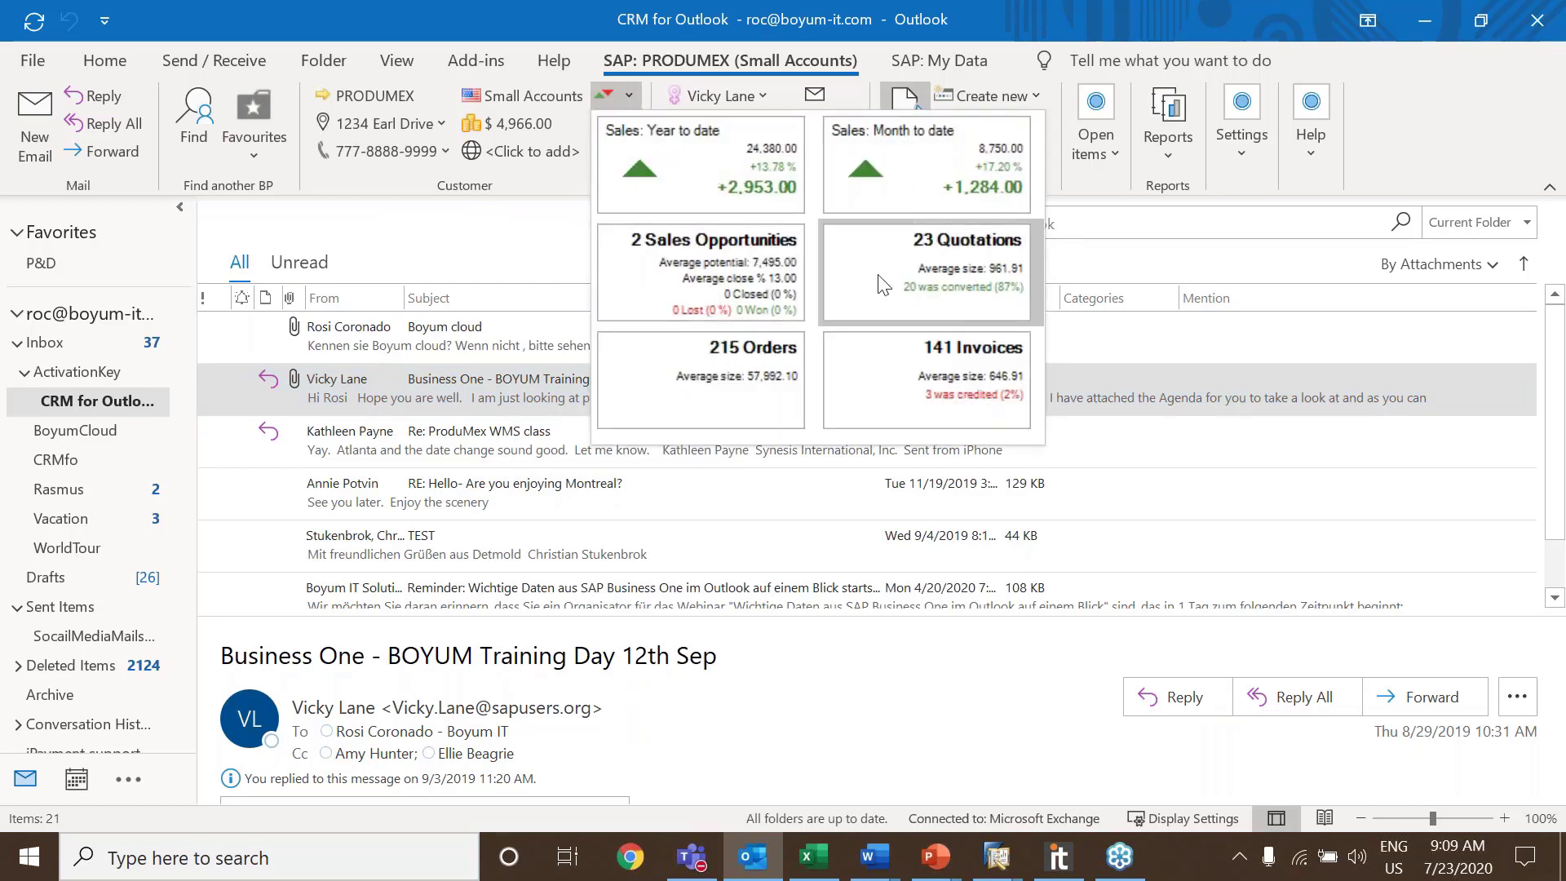
left_click(539, 251)
left_click(629, 151)
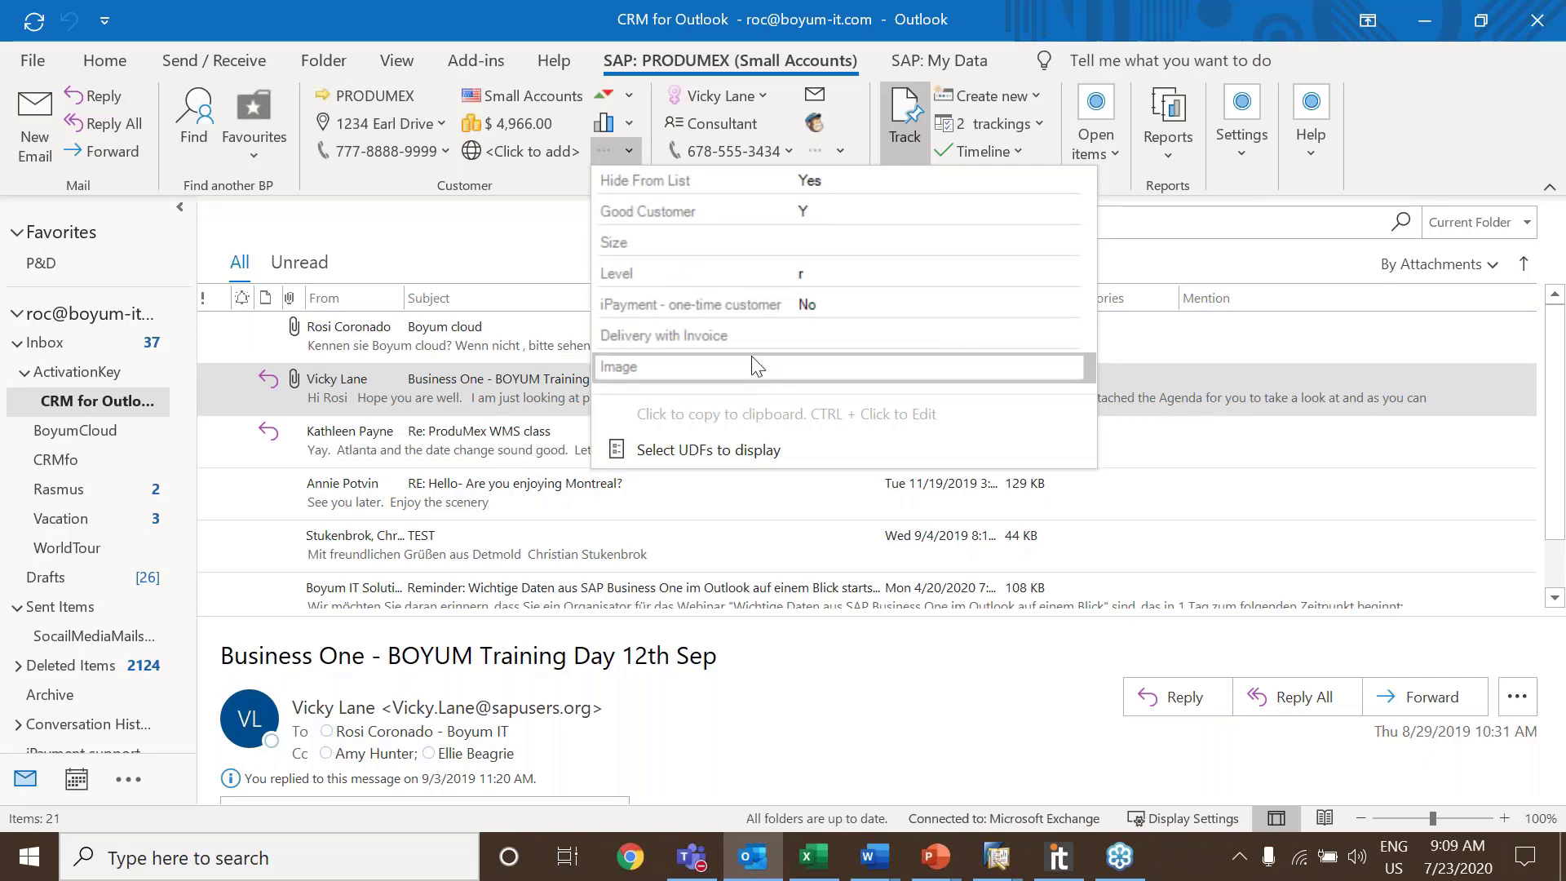
left_click(715, 453)
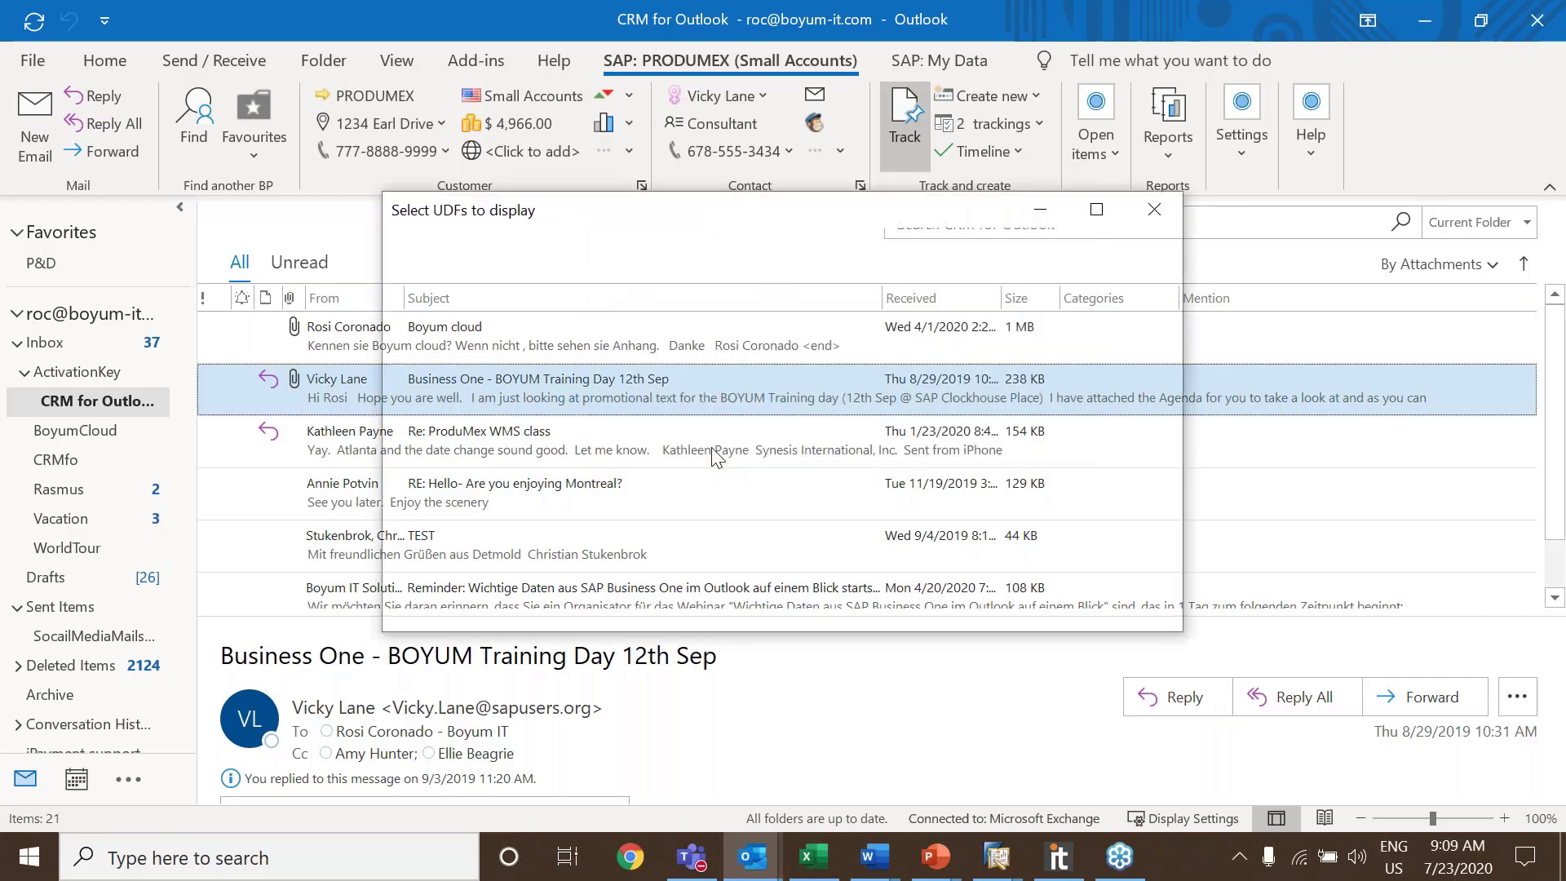
left_click(1152, 212)
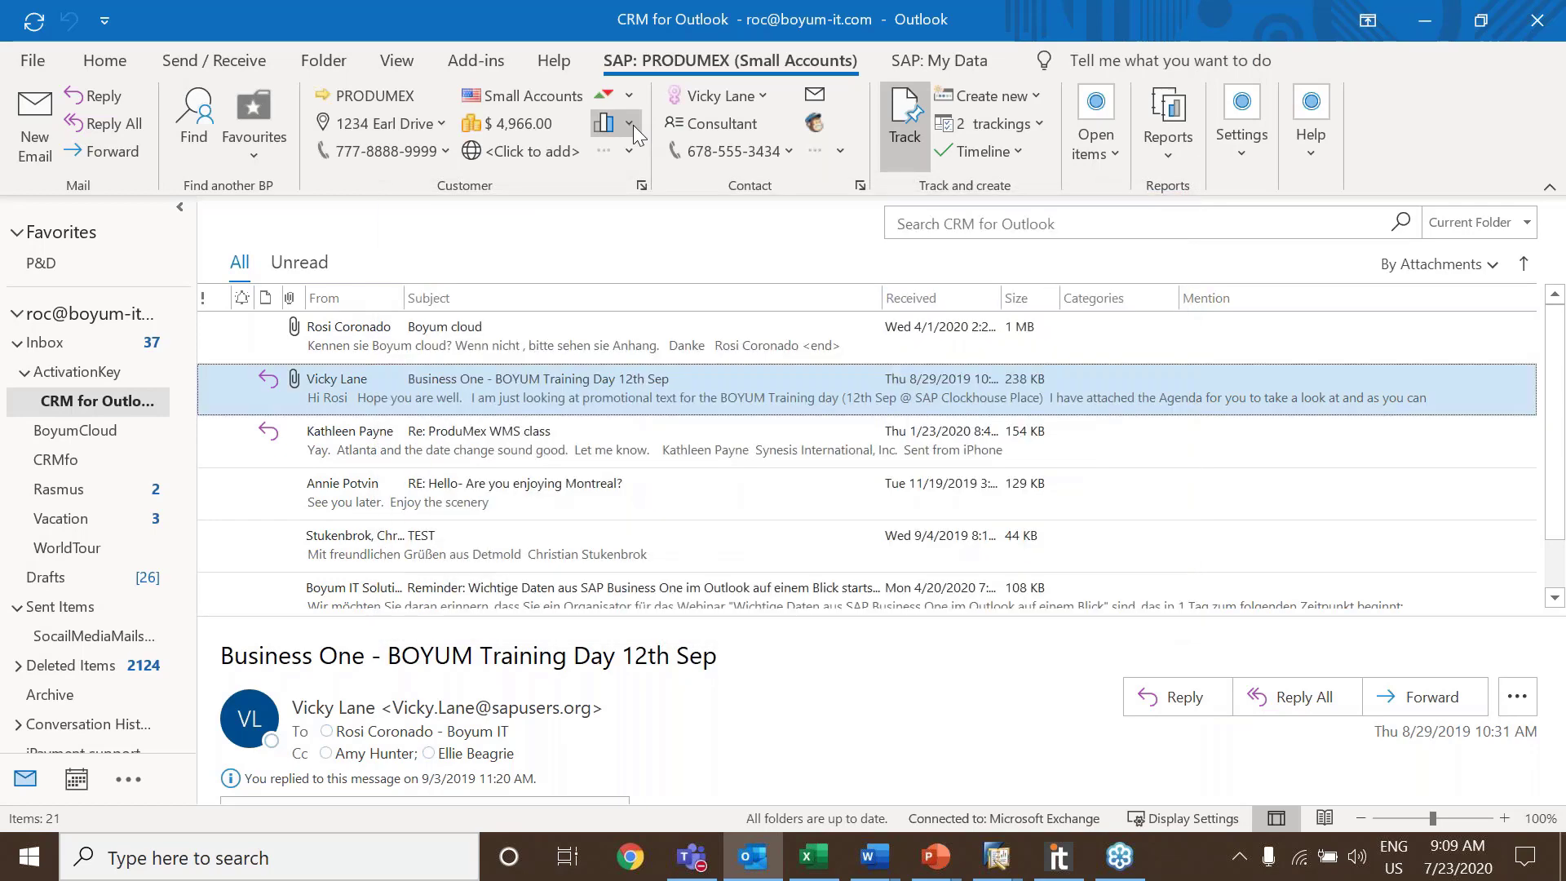
View the customer's chart of top sold items
left_click(633, 124)
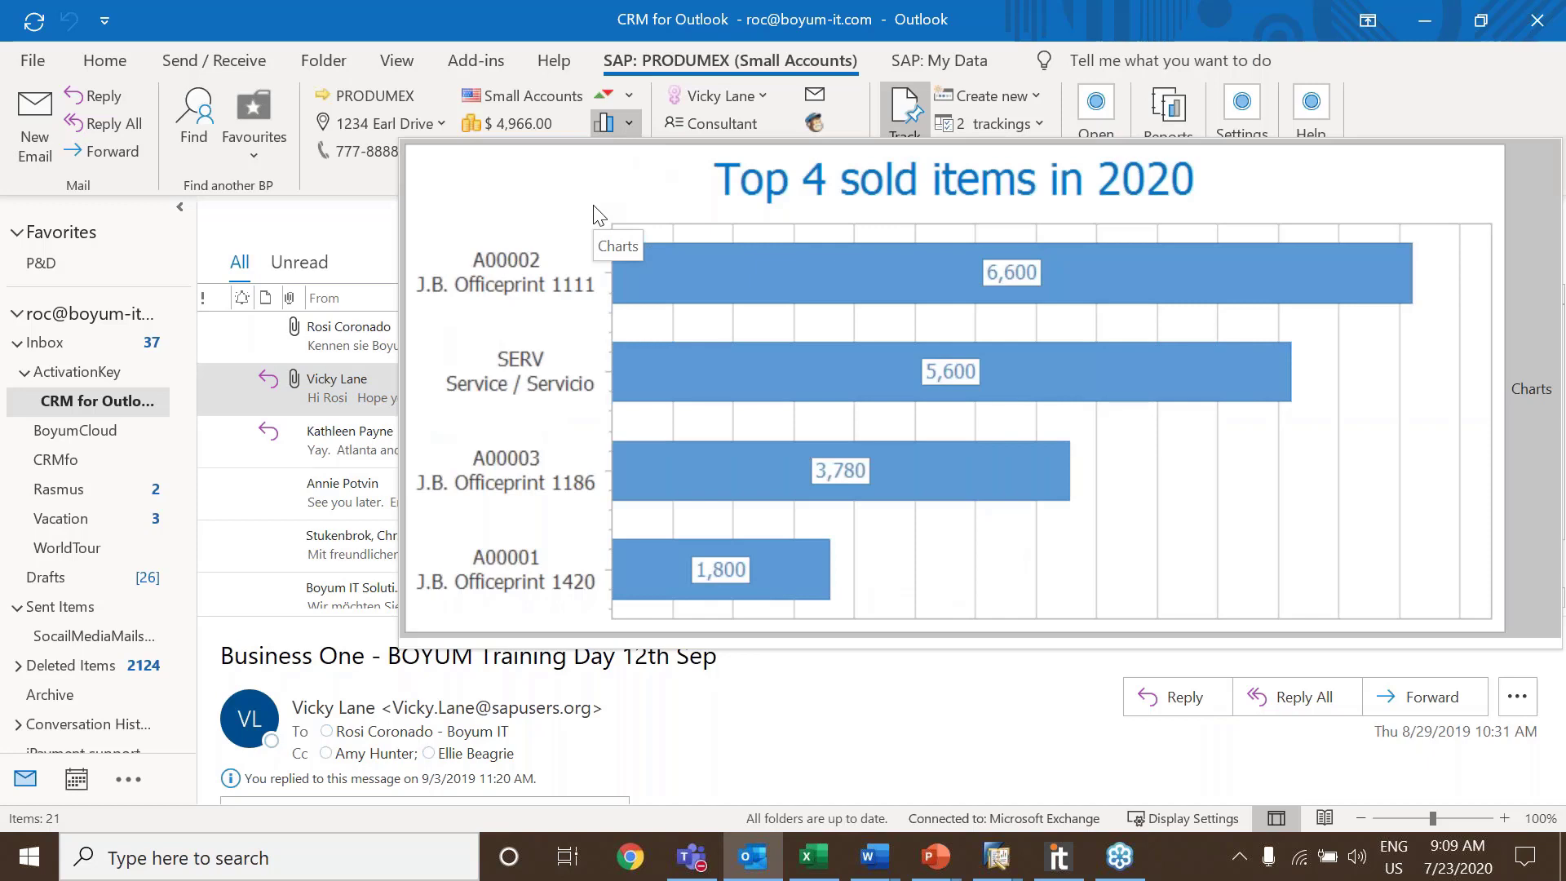
left_click(365, 227)
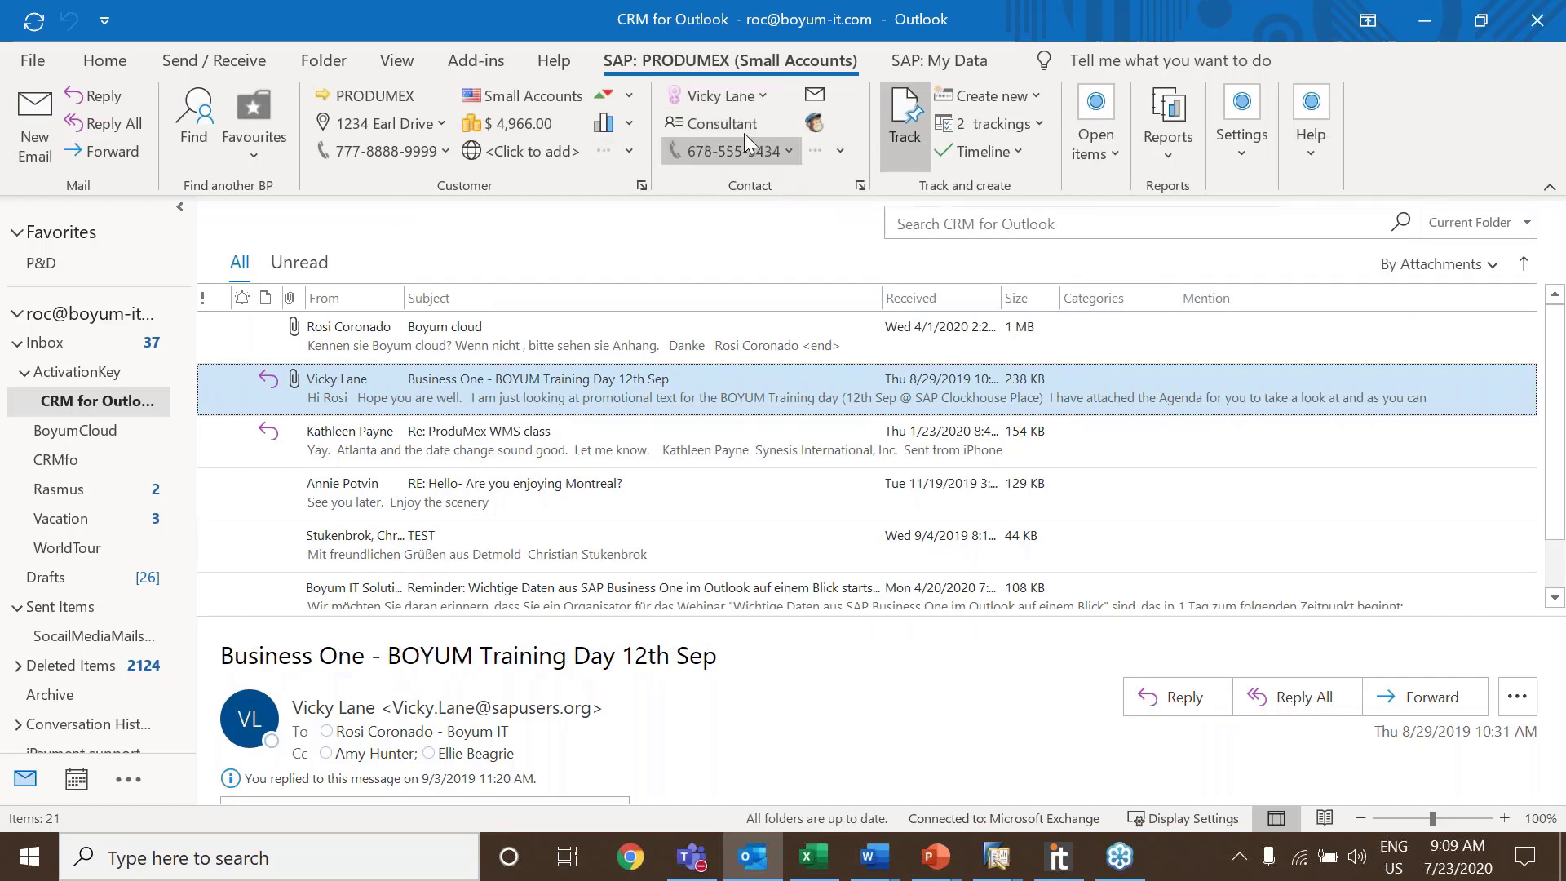
Switch to the third contact in PRODUMEX's contact list, start a new email to that contact, and discard it unsaved
left_click(771, 96)
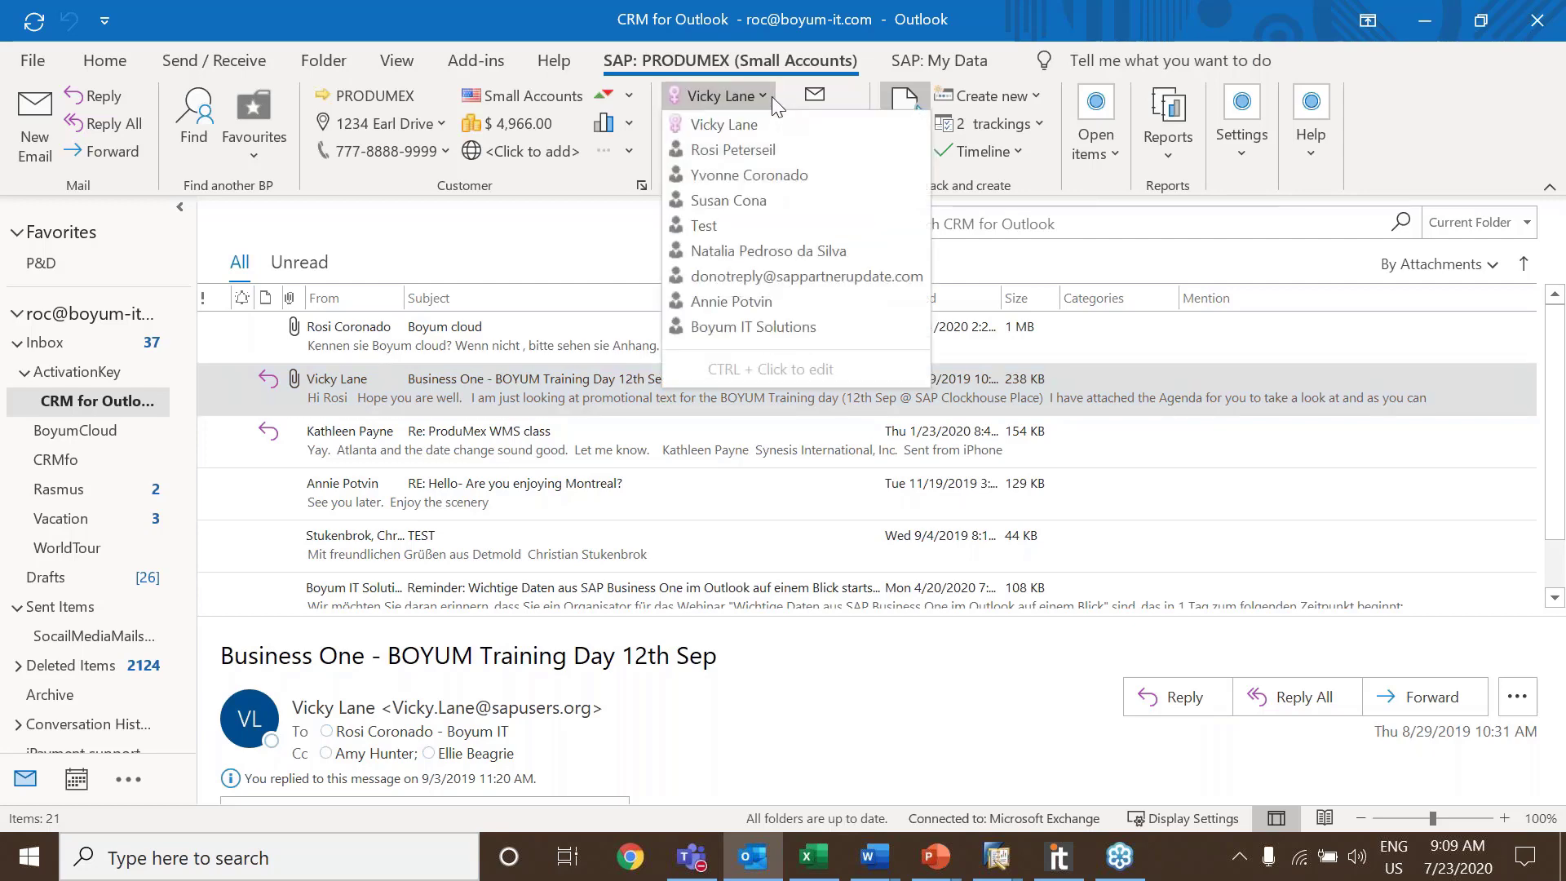
left_click(752, 173)
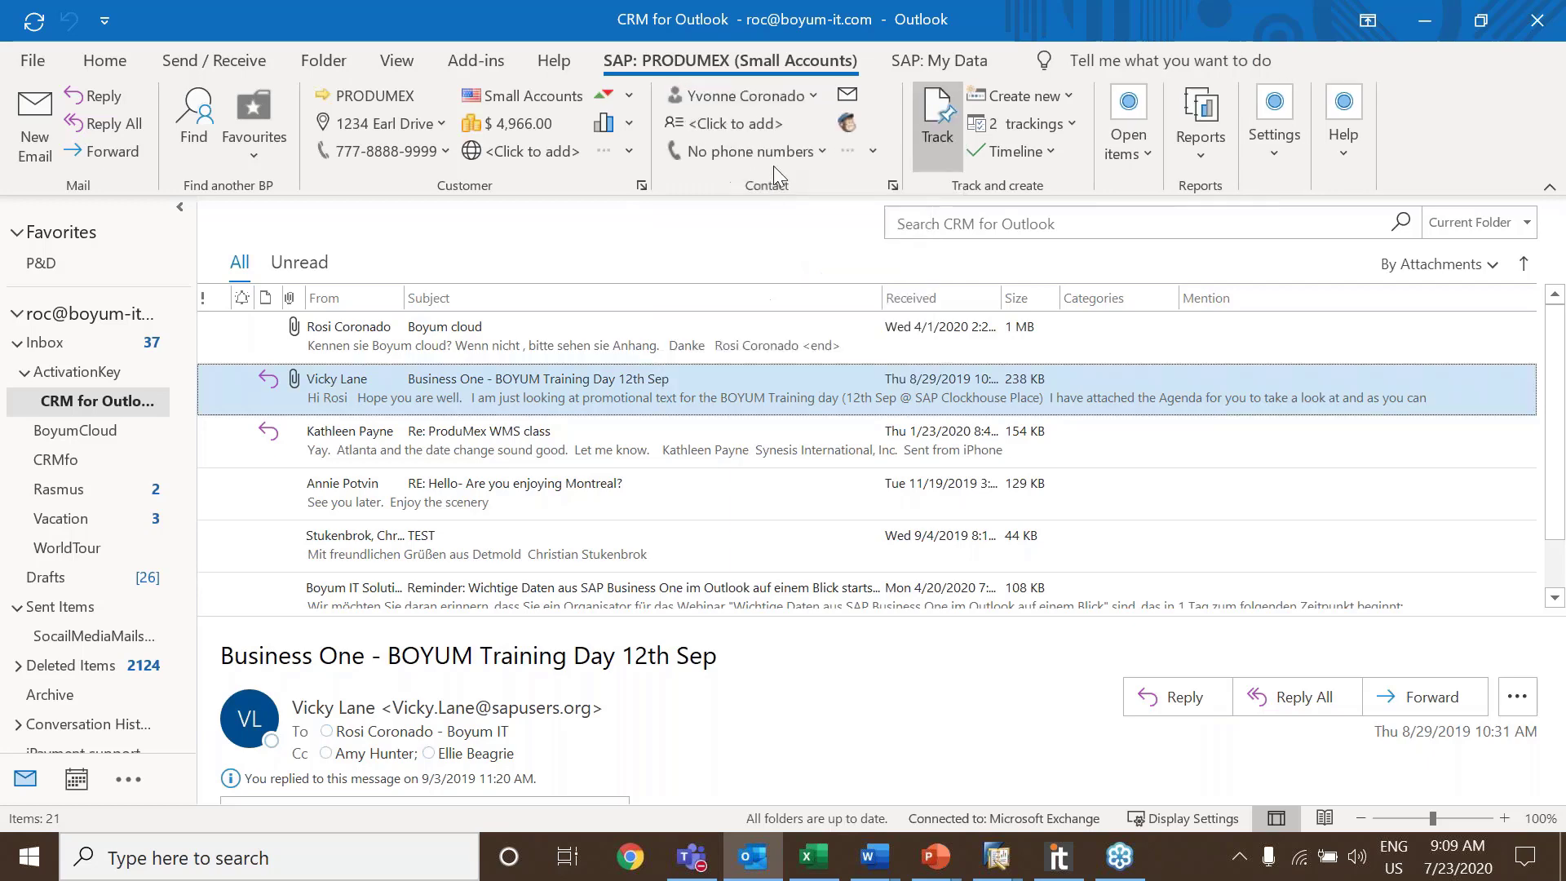
left_click(849, 98)
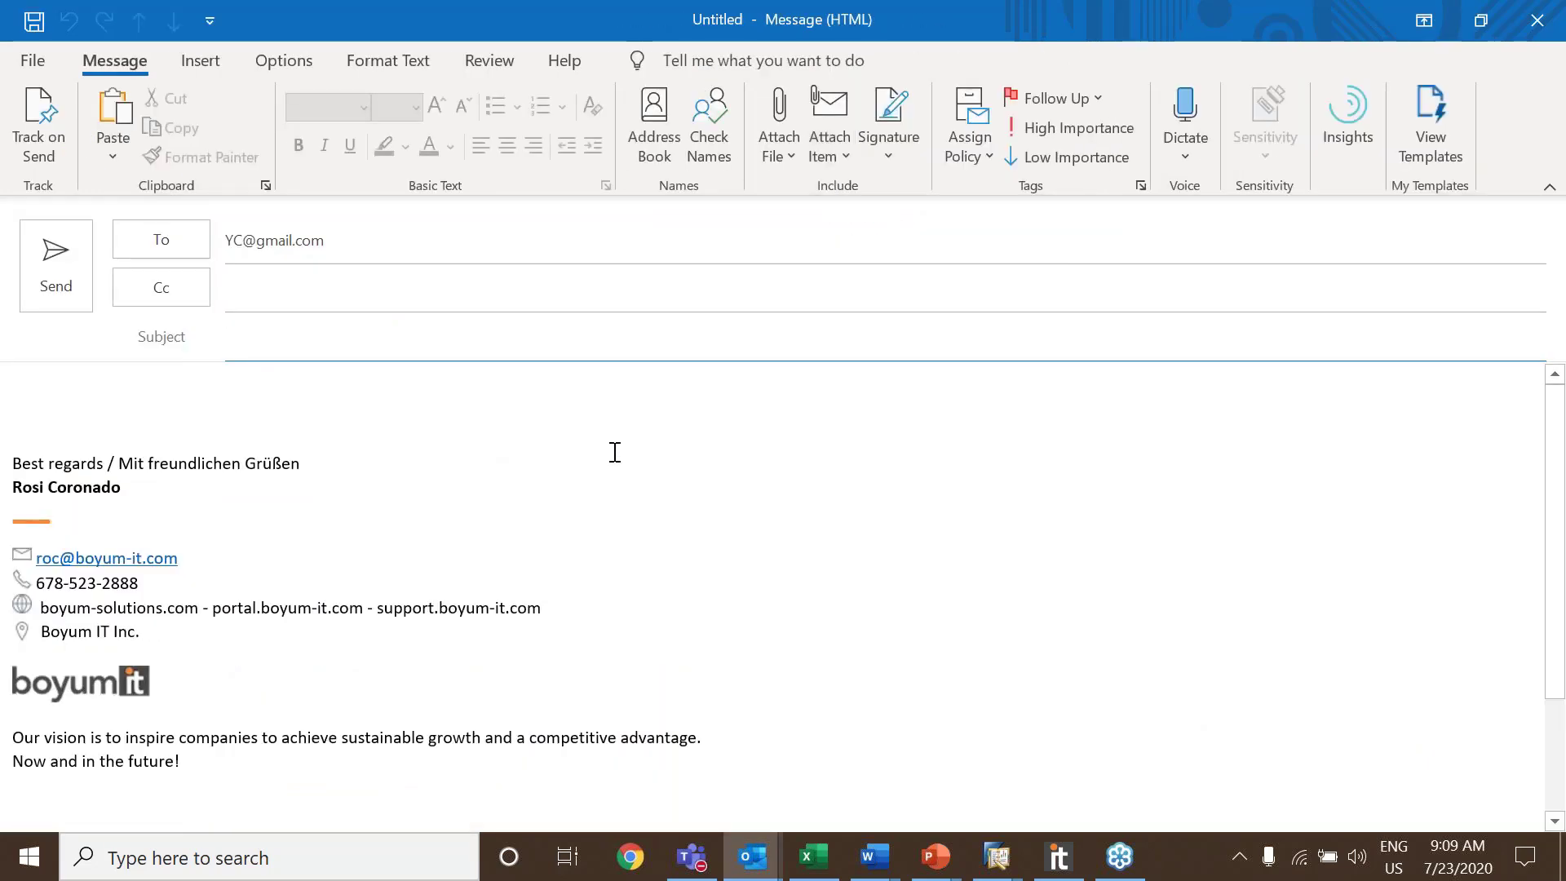
left_click(1536, 19)
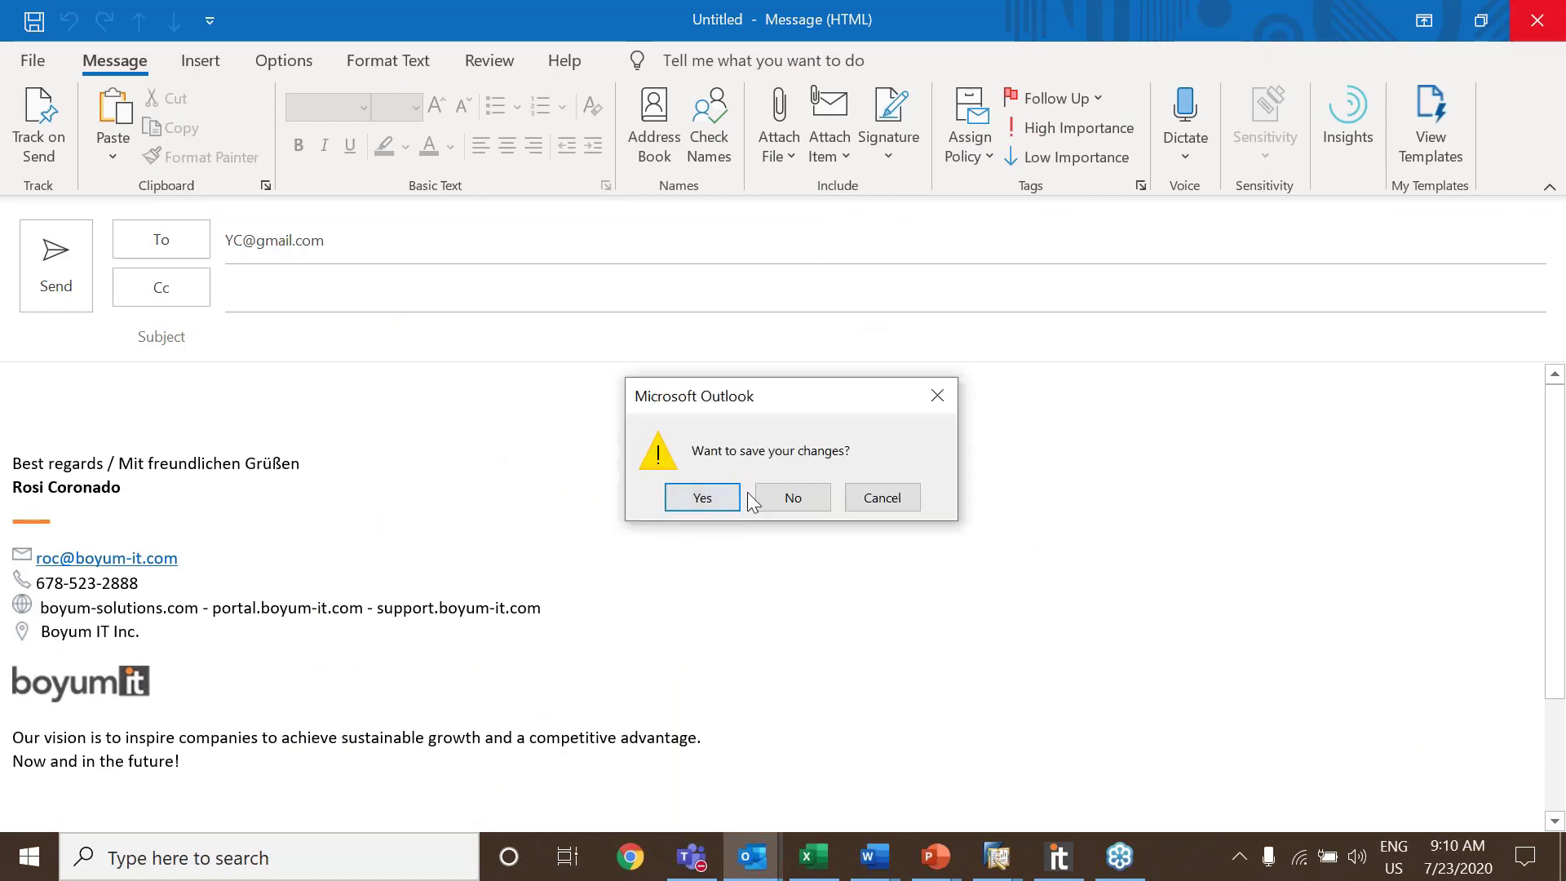
left_click(790, 496)
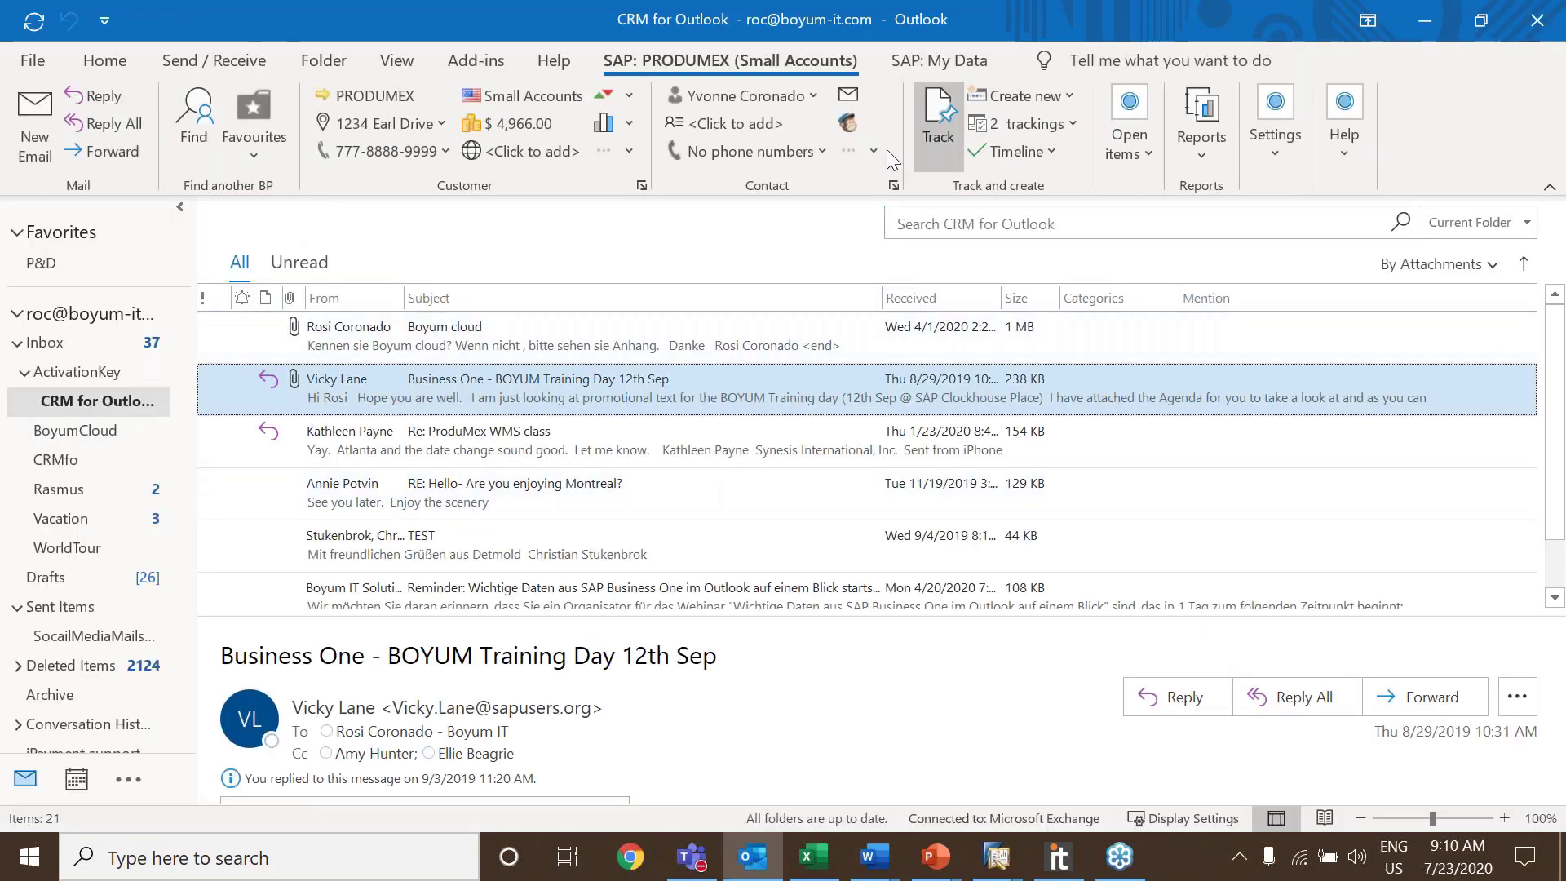
Review the user-defined fields of the selected contact, including the B1Mailchimp settings
left_click(874, 150)
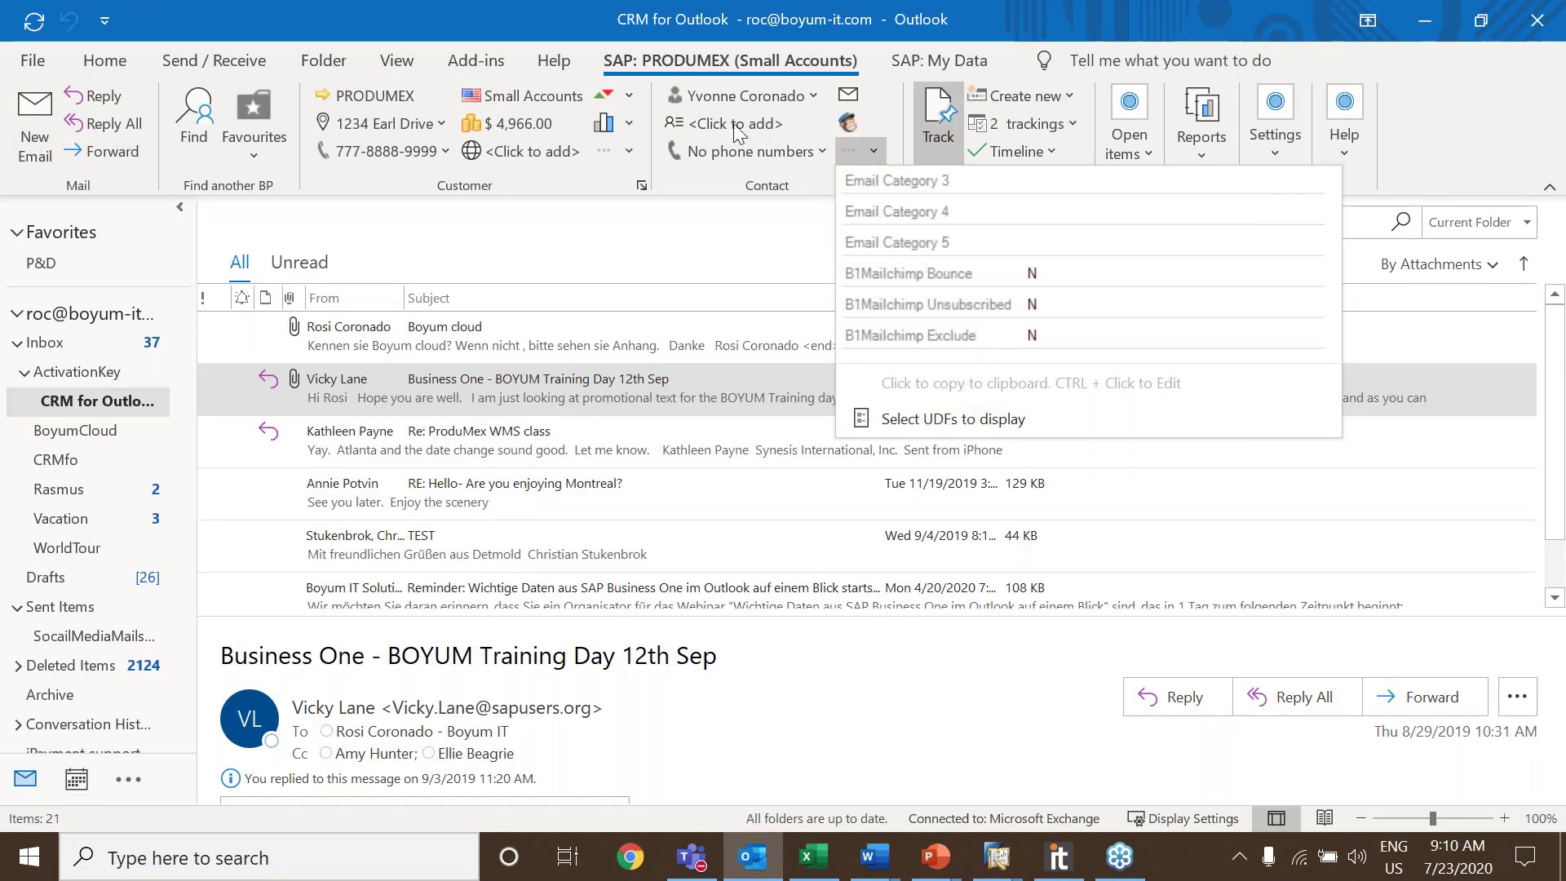
left_click(728, 262)
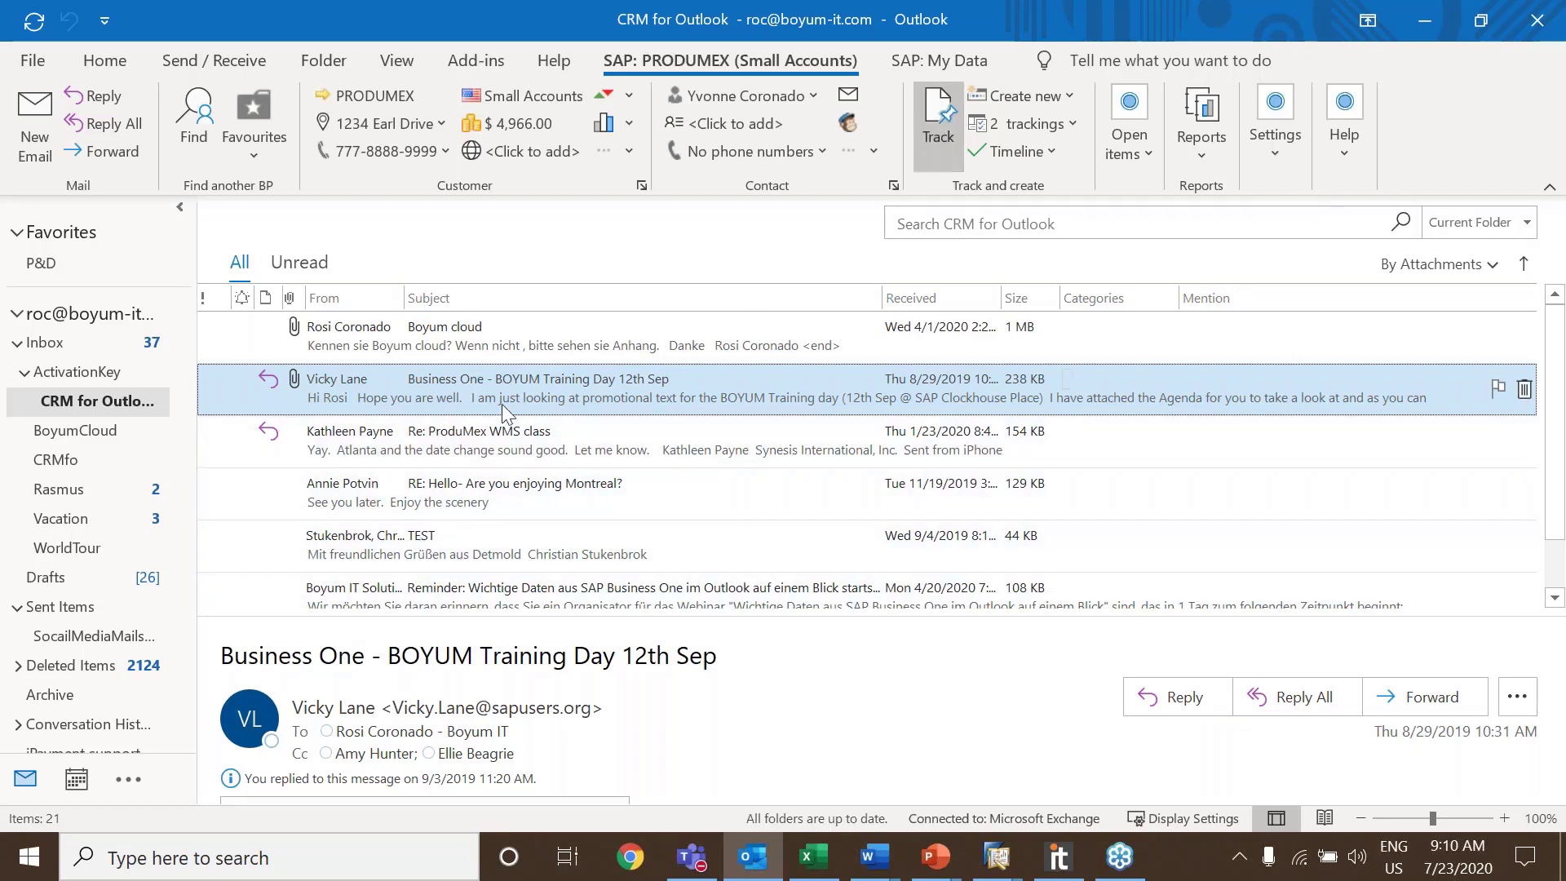
Delete the tracking of the selected BOYUM Training Day email and track the email again
left_click(950, 139)
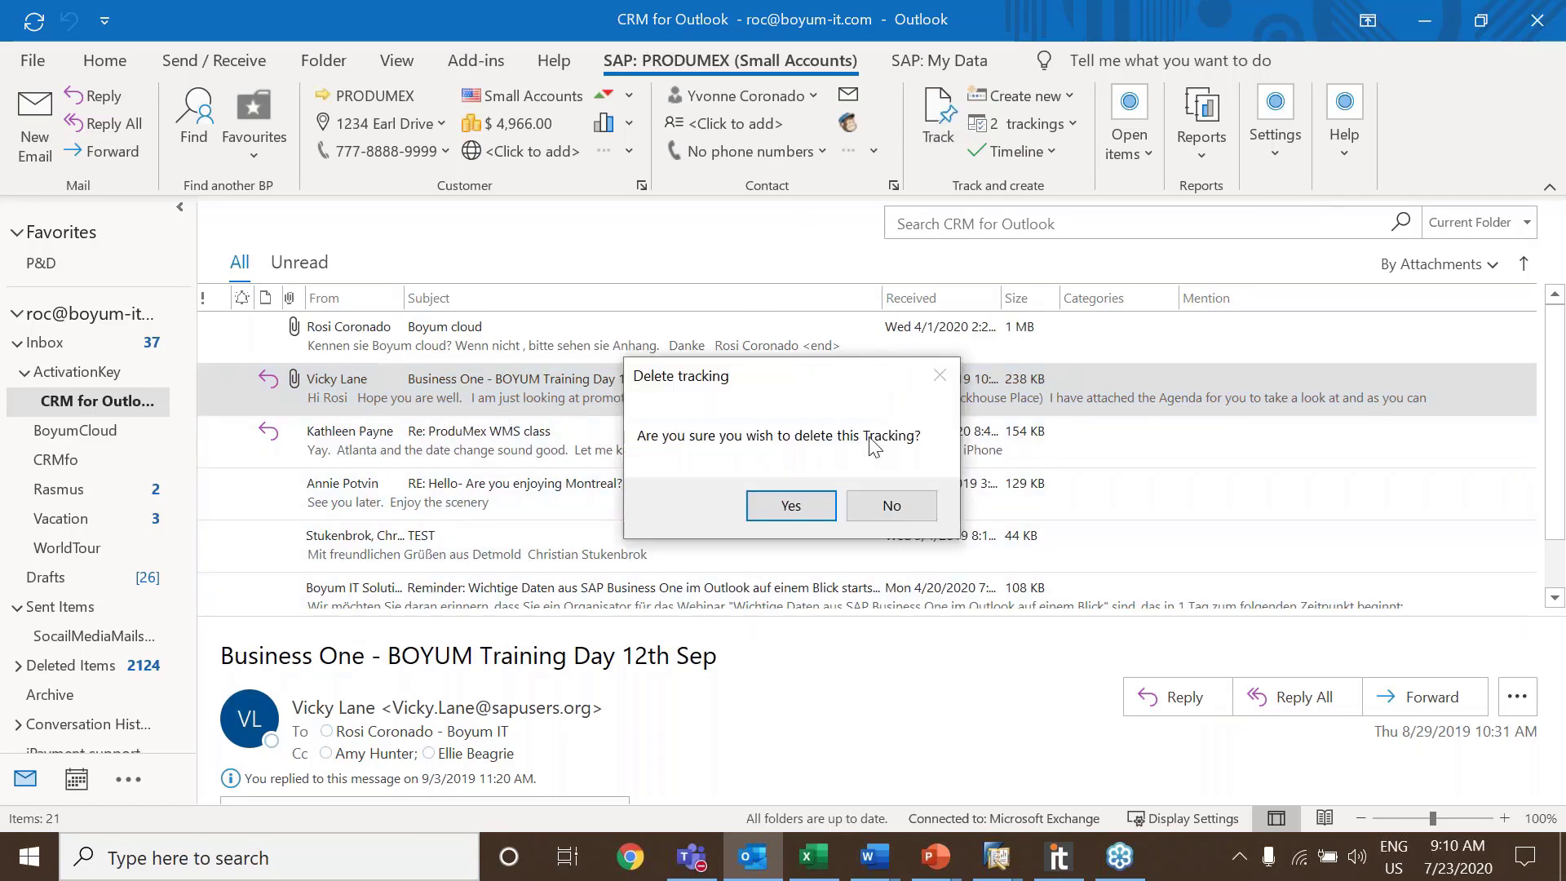
left_click(783, 510)
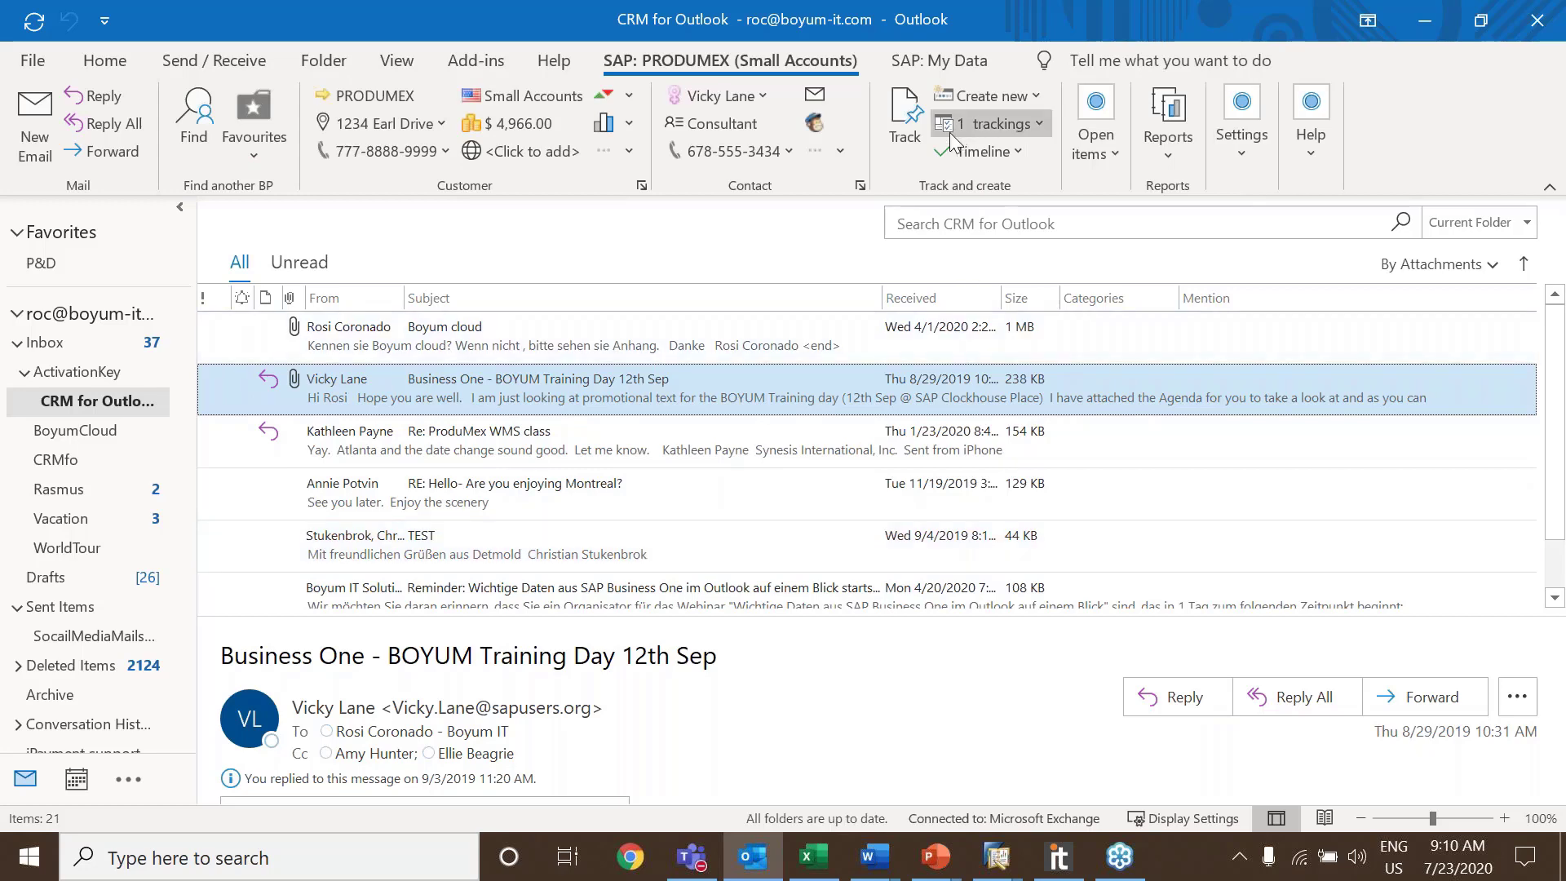
left_click(906, 123)
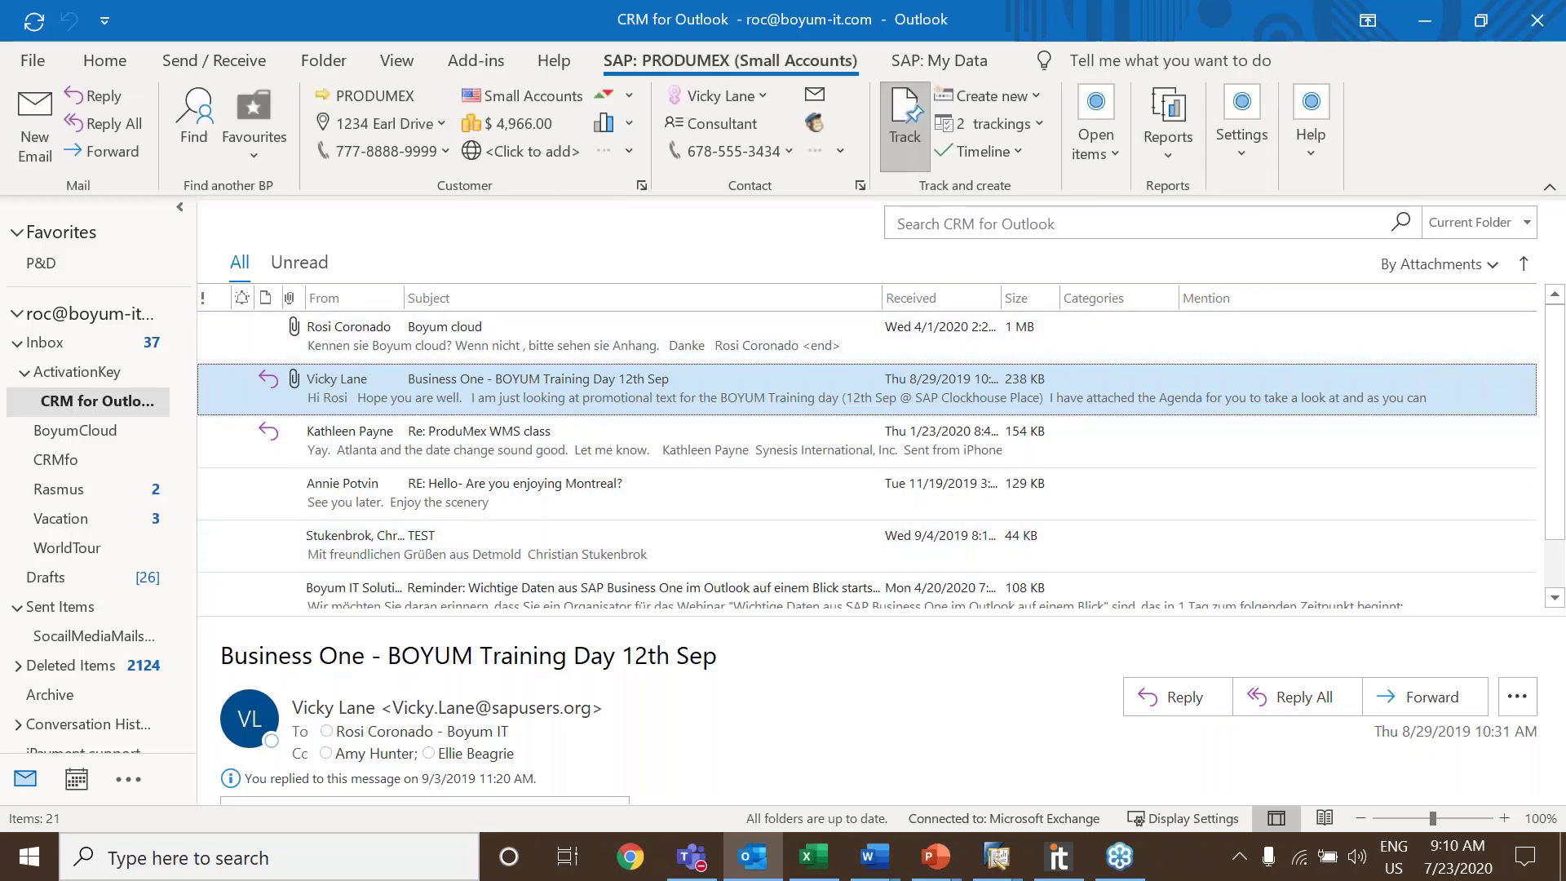
Review the email's trackings, including the tracked message text and the sales order linked to the Receipts entry
left_click(1035, 122)
left_click(1044, 168)
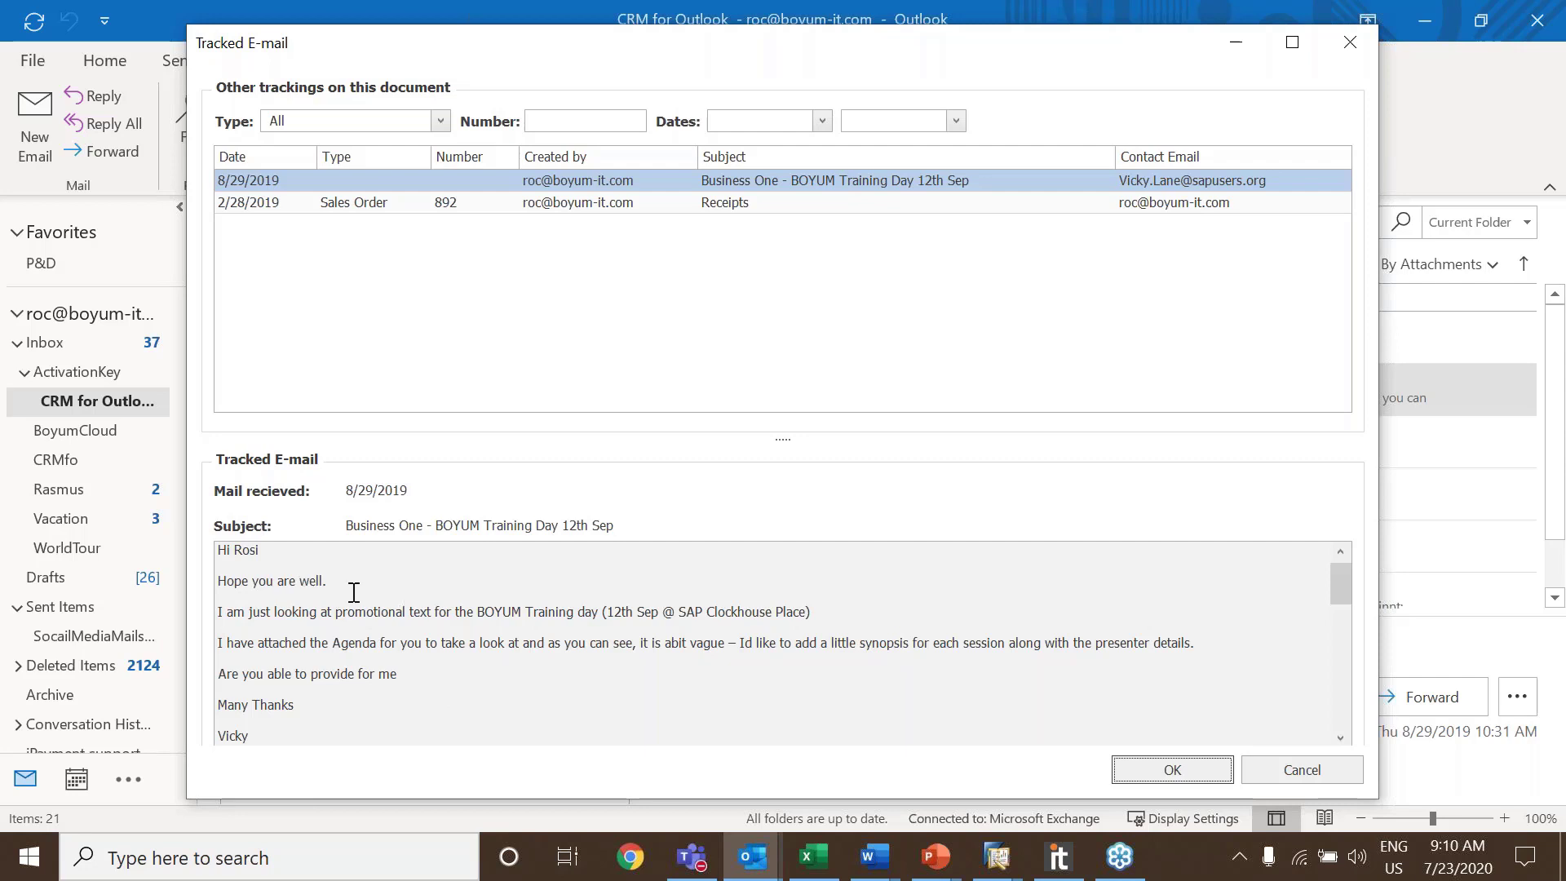
left_click_drag(226, 550, 540, 697)
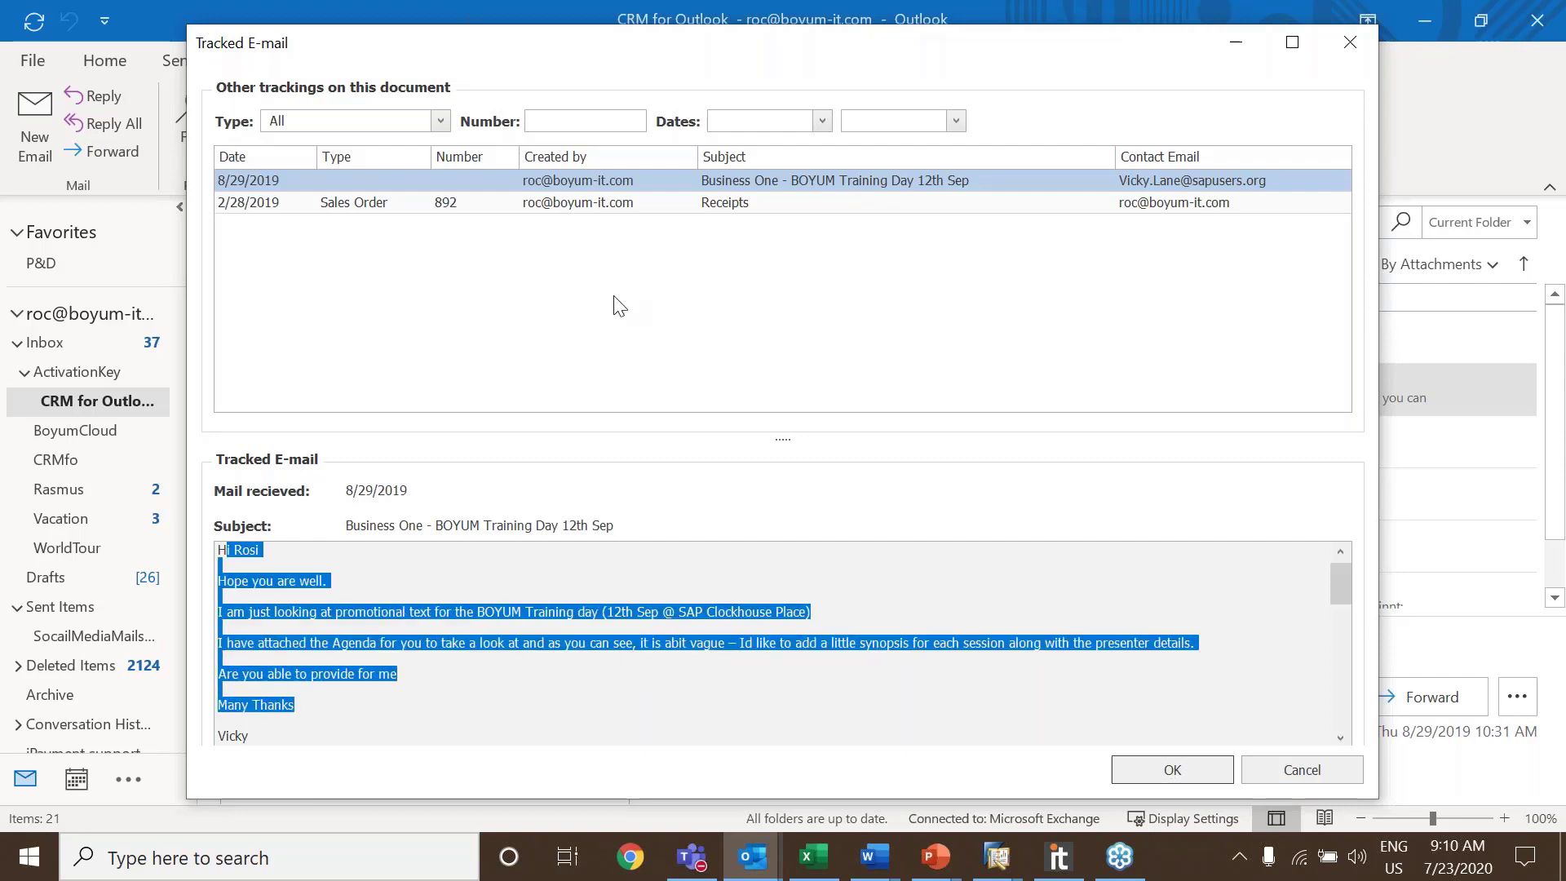
left_click(422, 201)
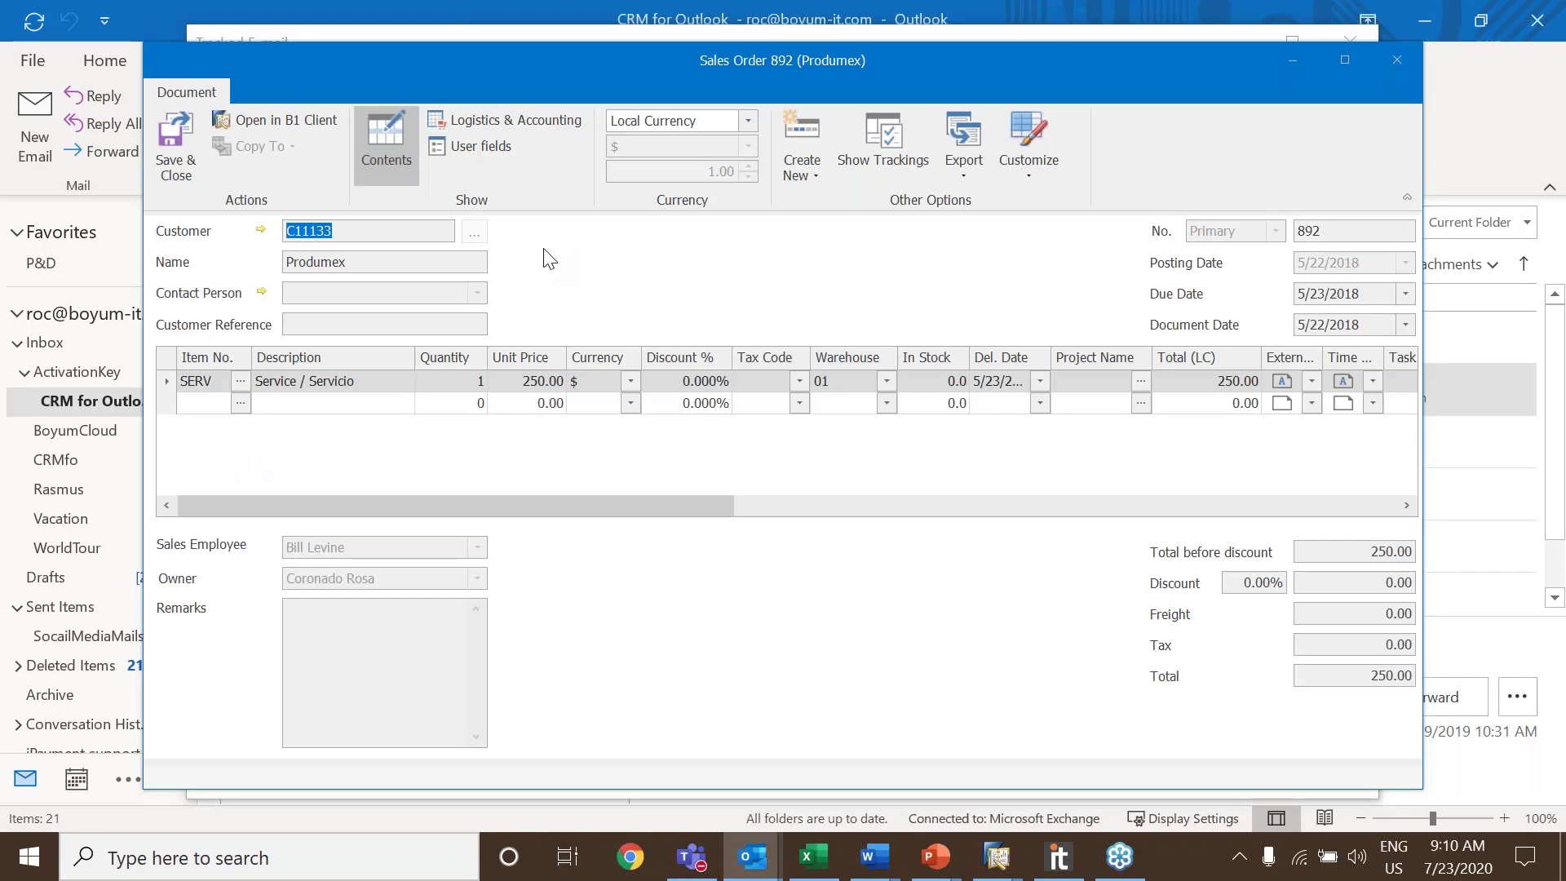
left_click(1395, 58)
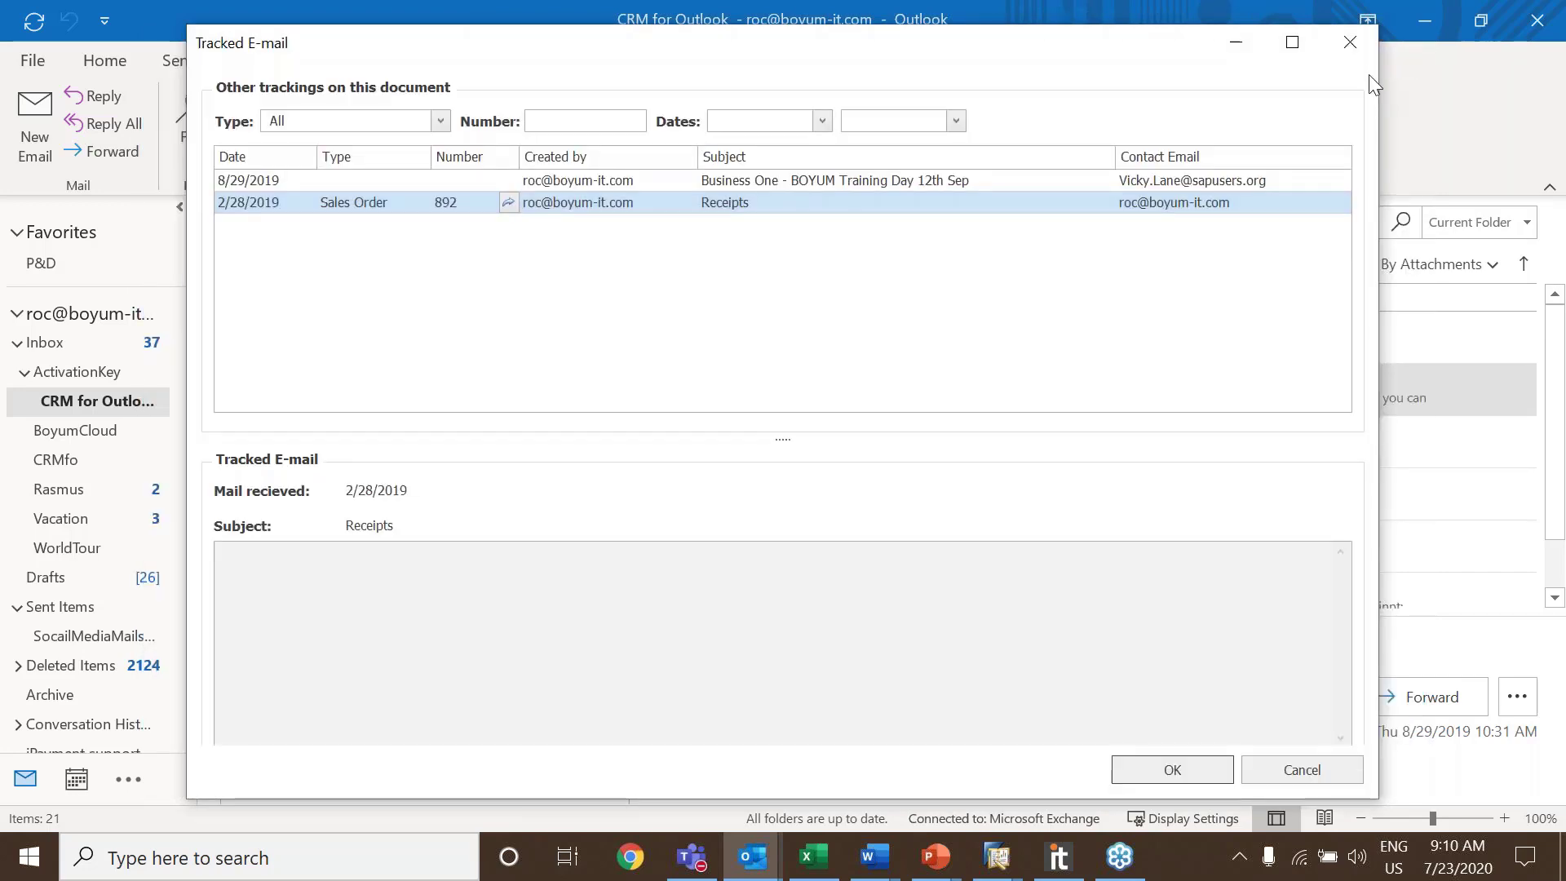
left_click(1354, 46)
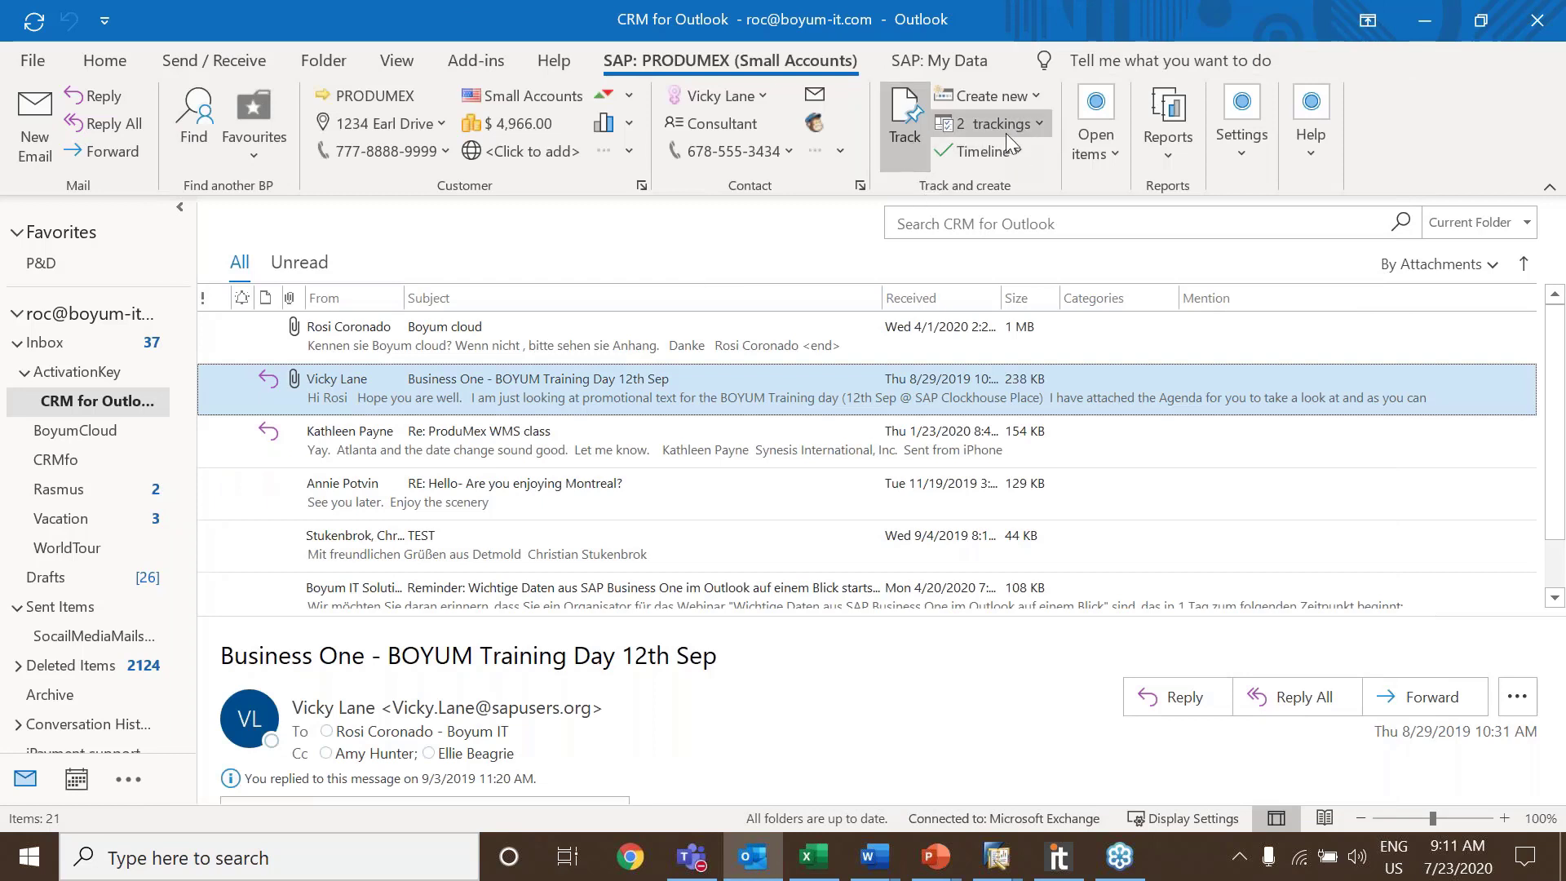
Delete the email's extra tracking and create another activity from the selected BOYUM Training Day email
left_click(907, 122)
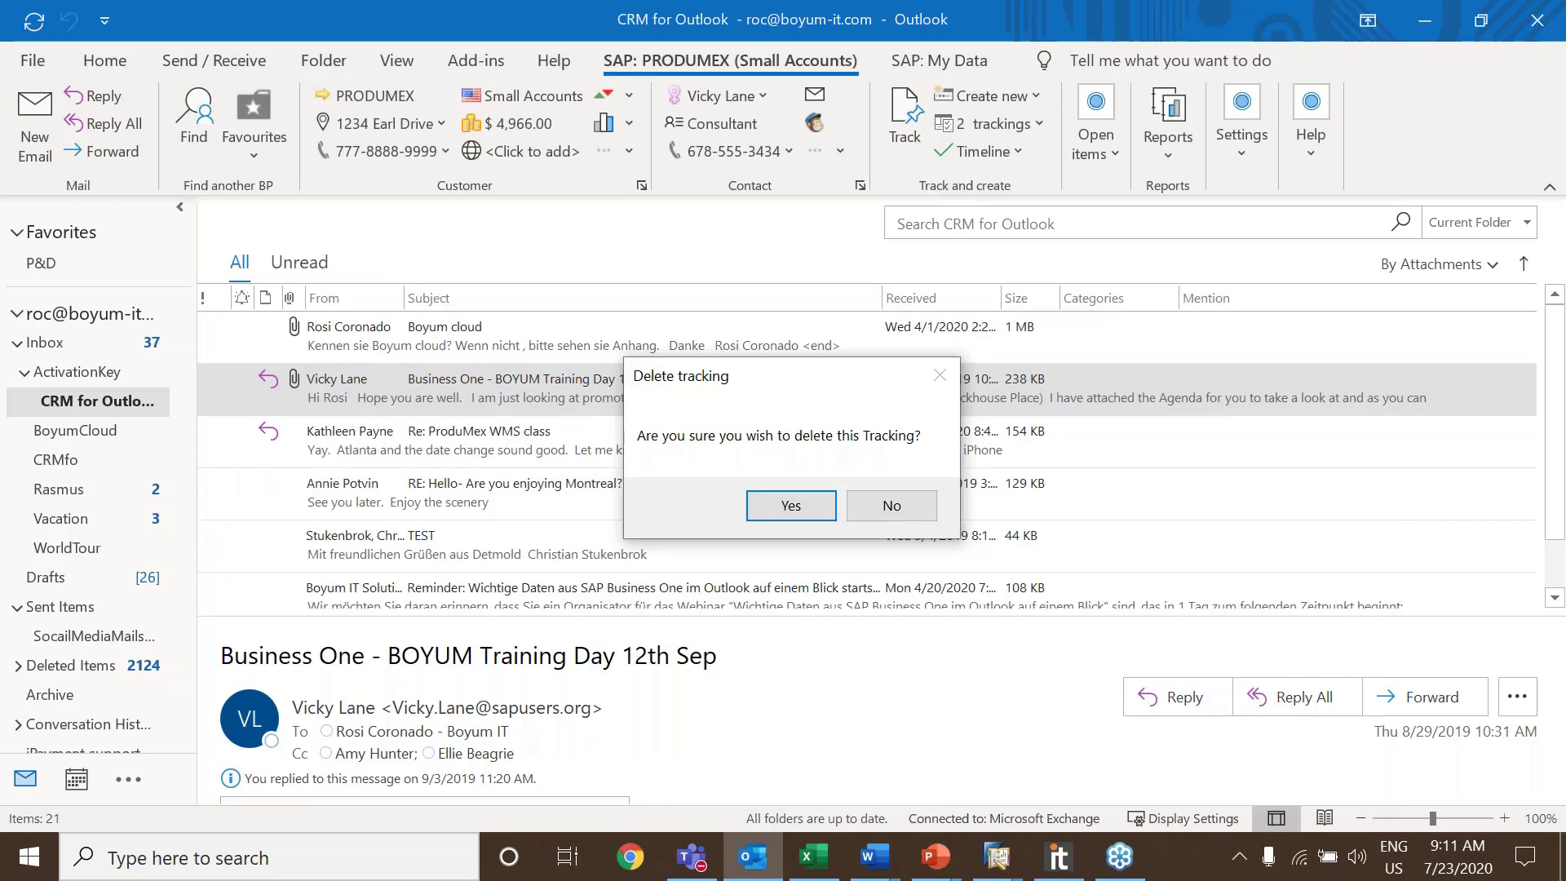
left_click(771, 505)
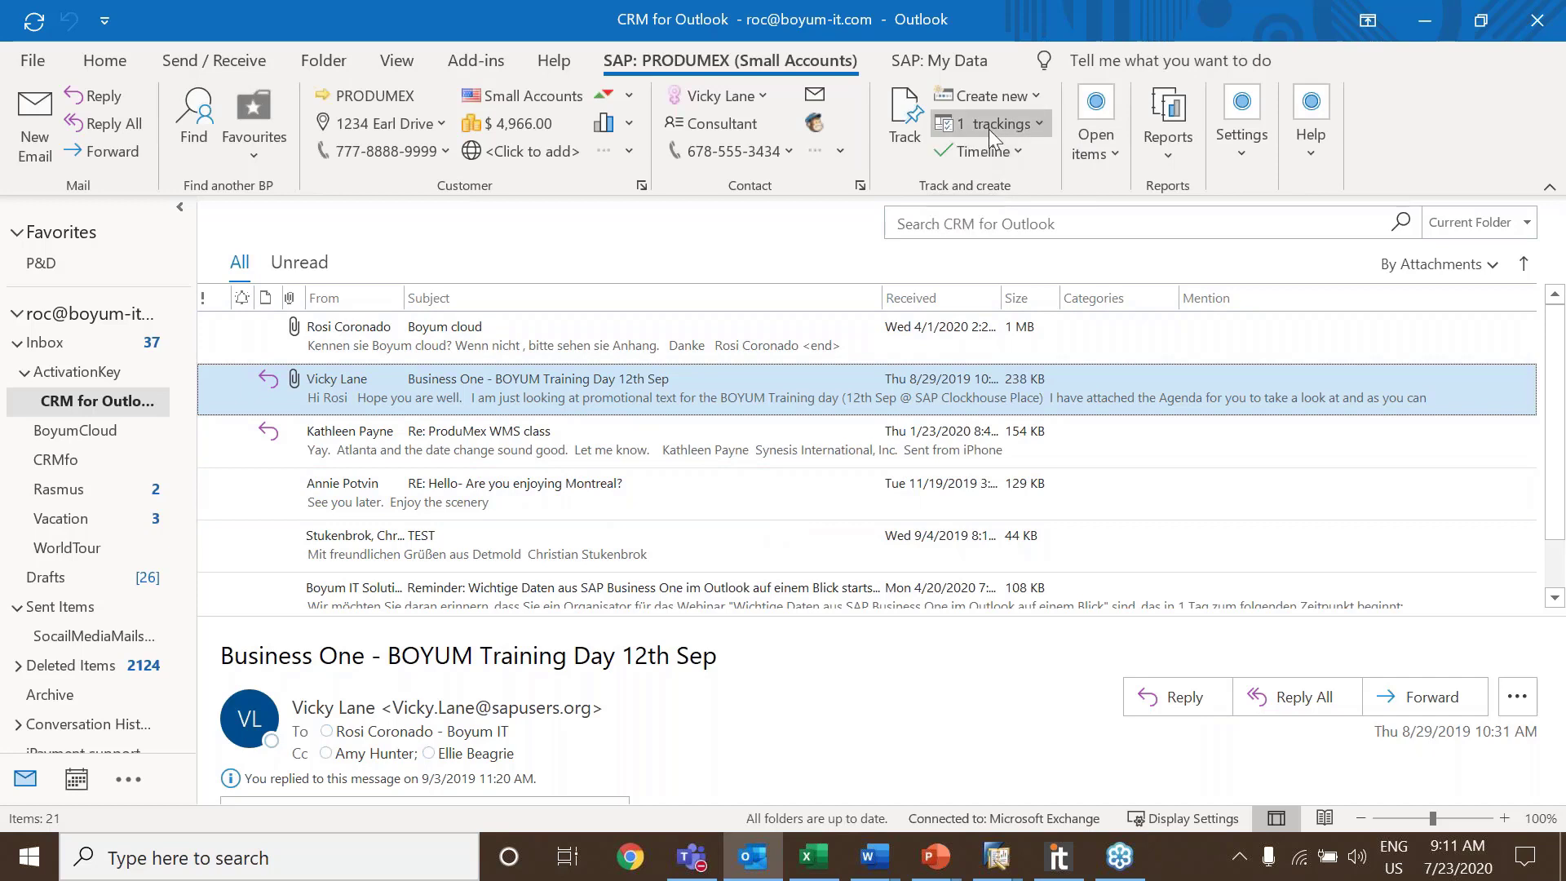
left_click(1035, 95)
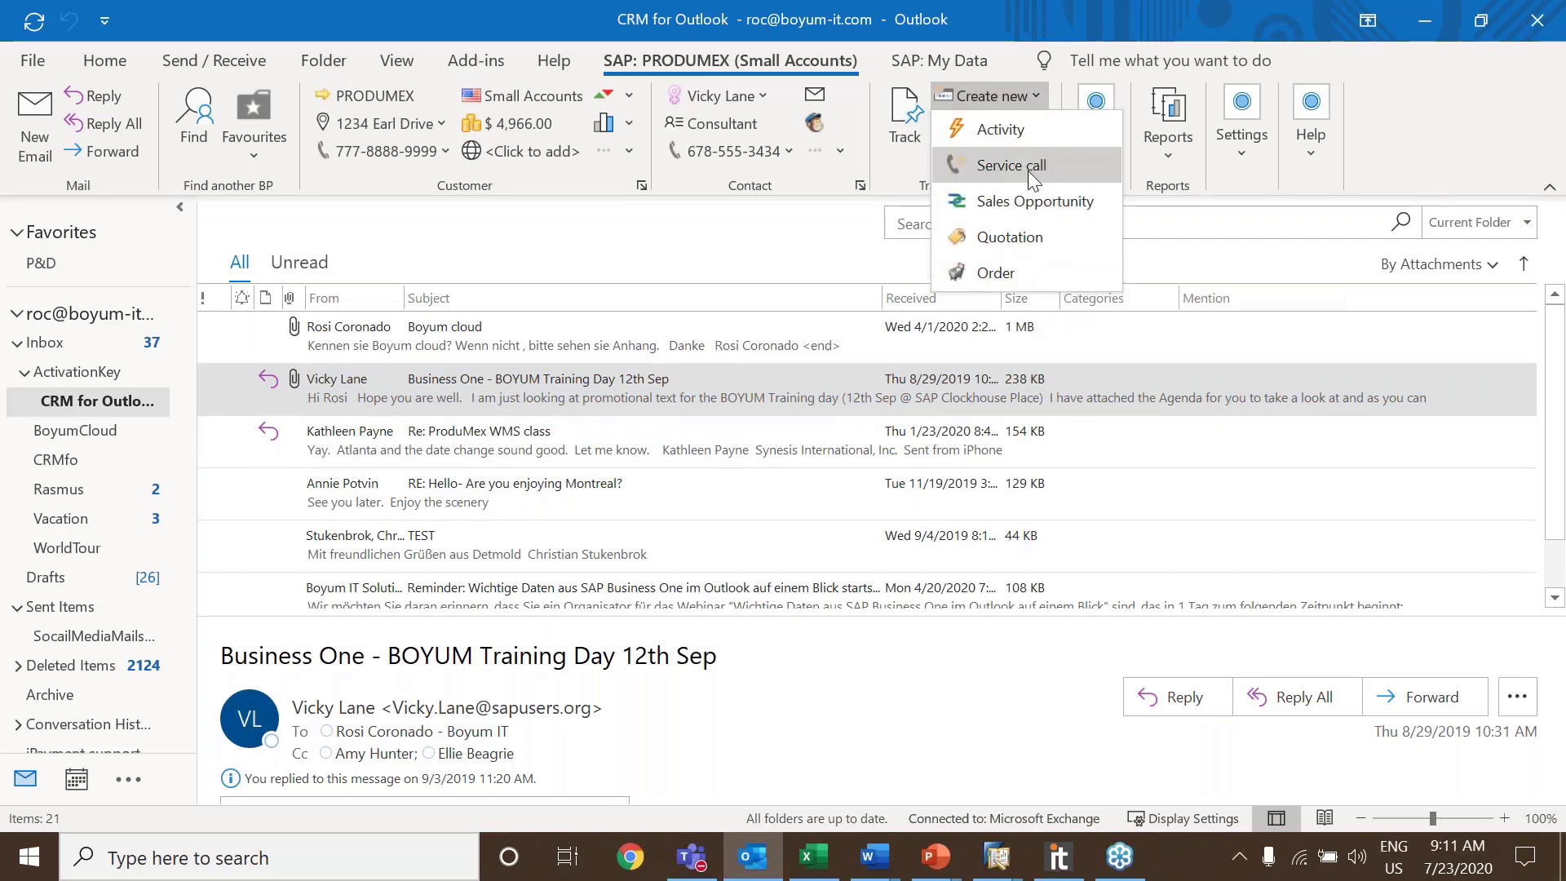
left_click(1024, 135)
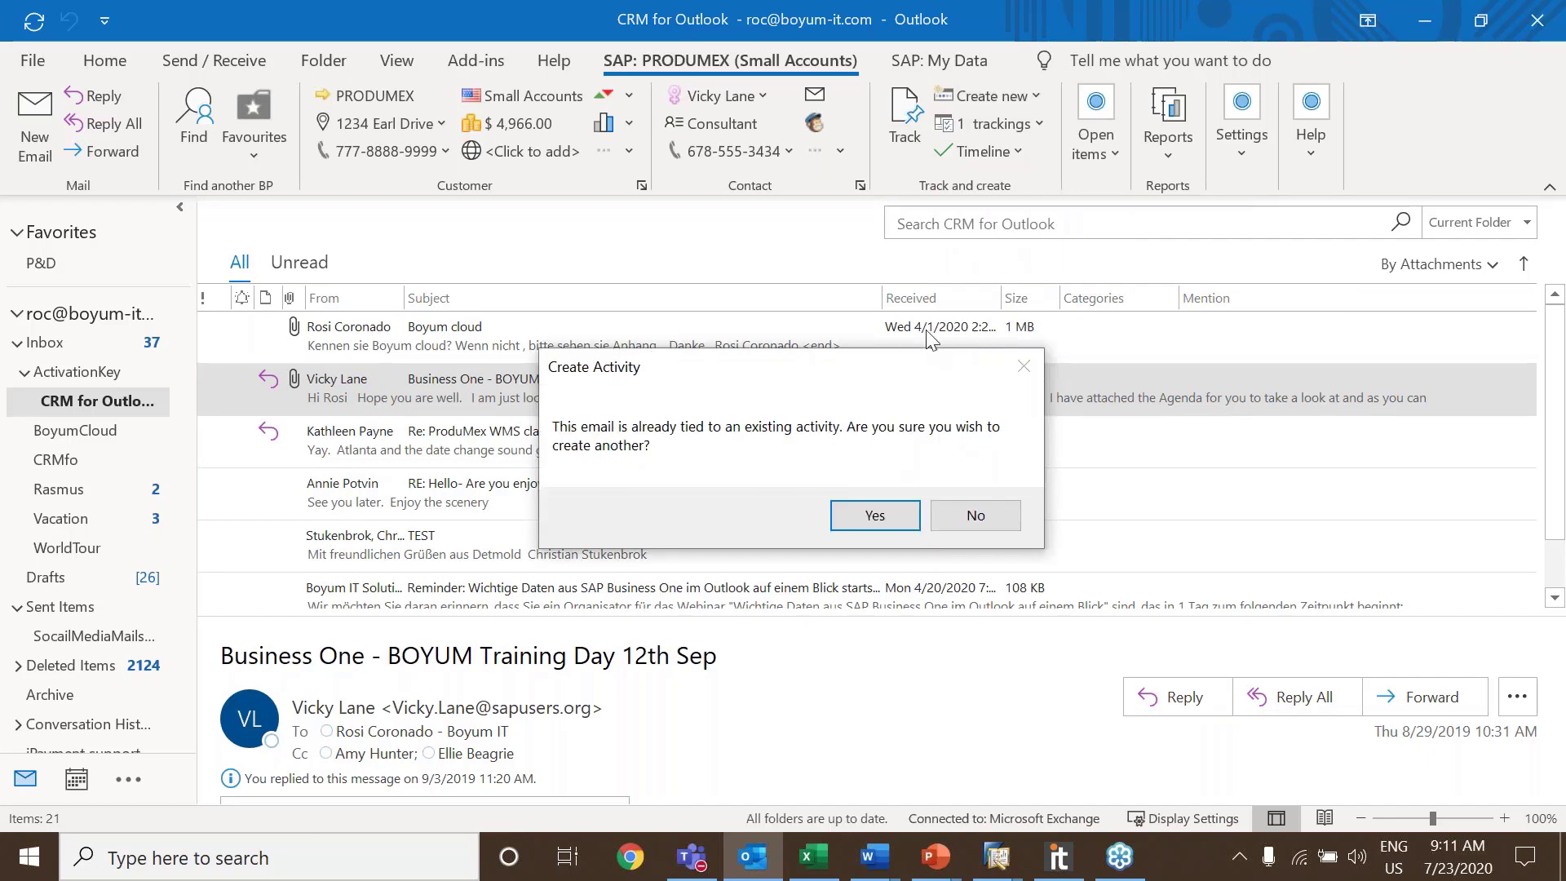
left_click(878, 514)
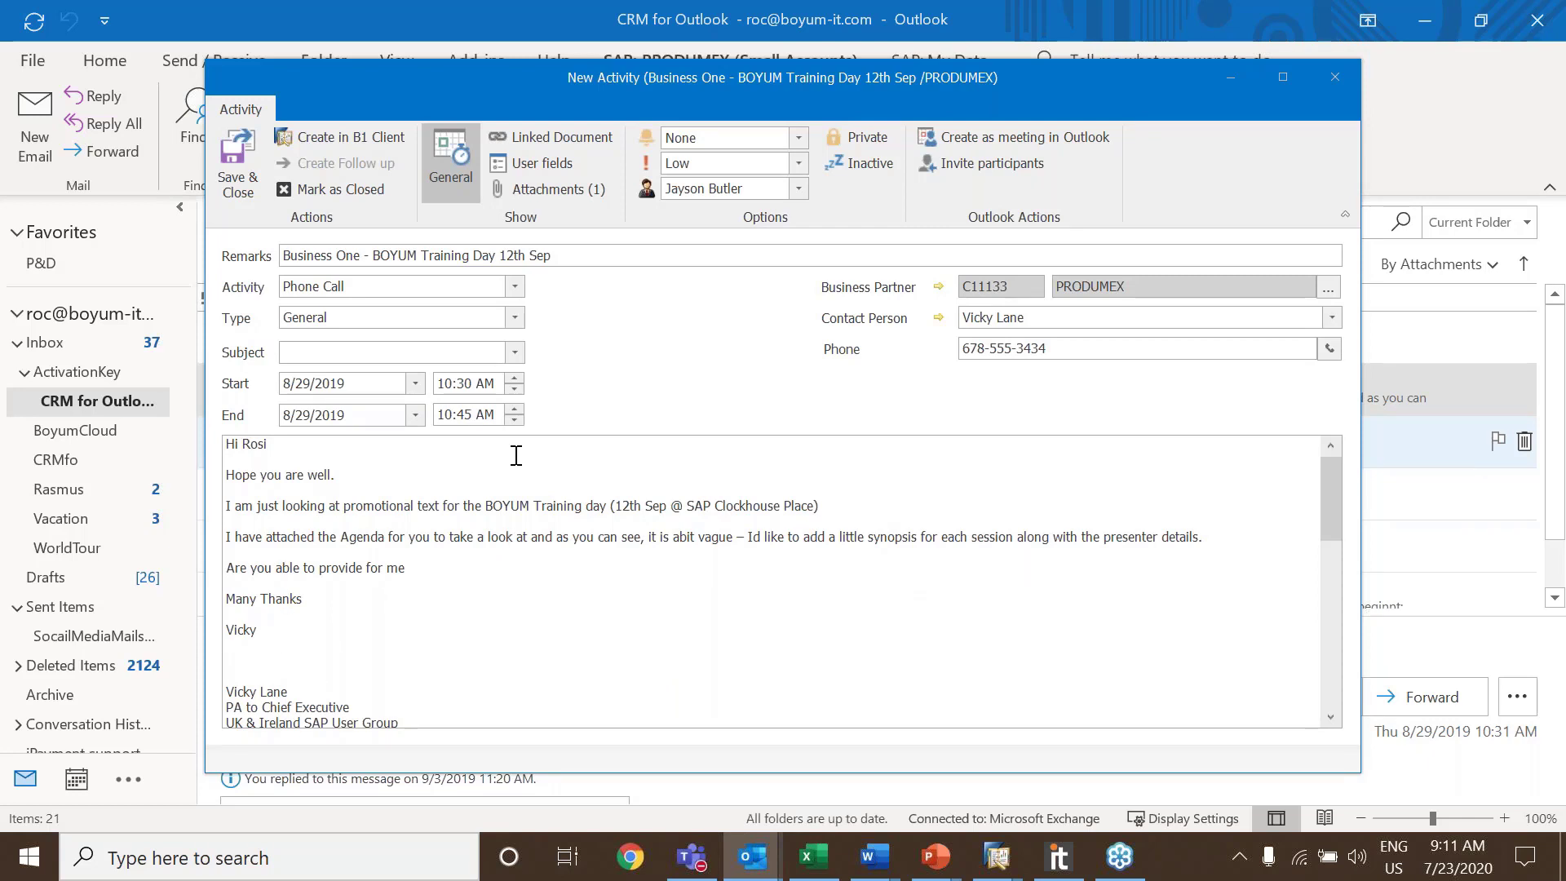
Keep the activity as a General Phone Call, set its subject to Boyum, and replace the remarks with Ascarii
left_click(514, 287)
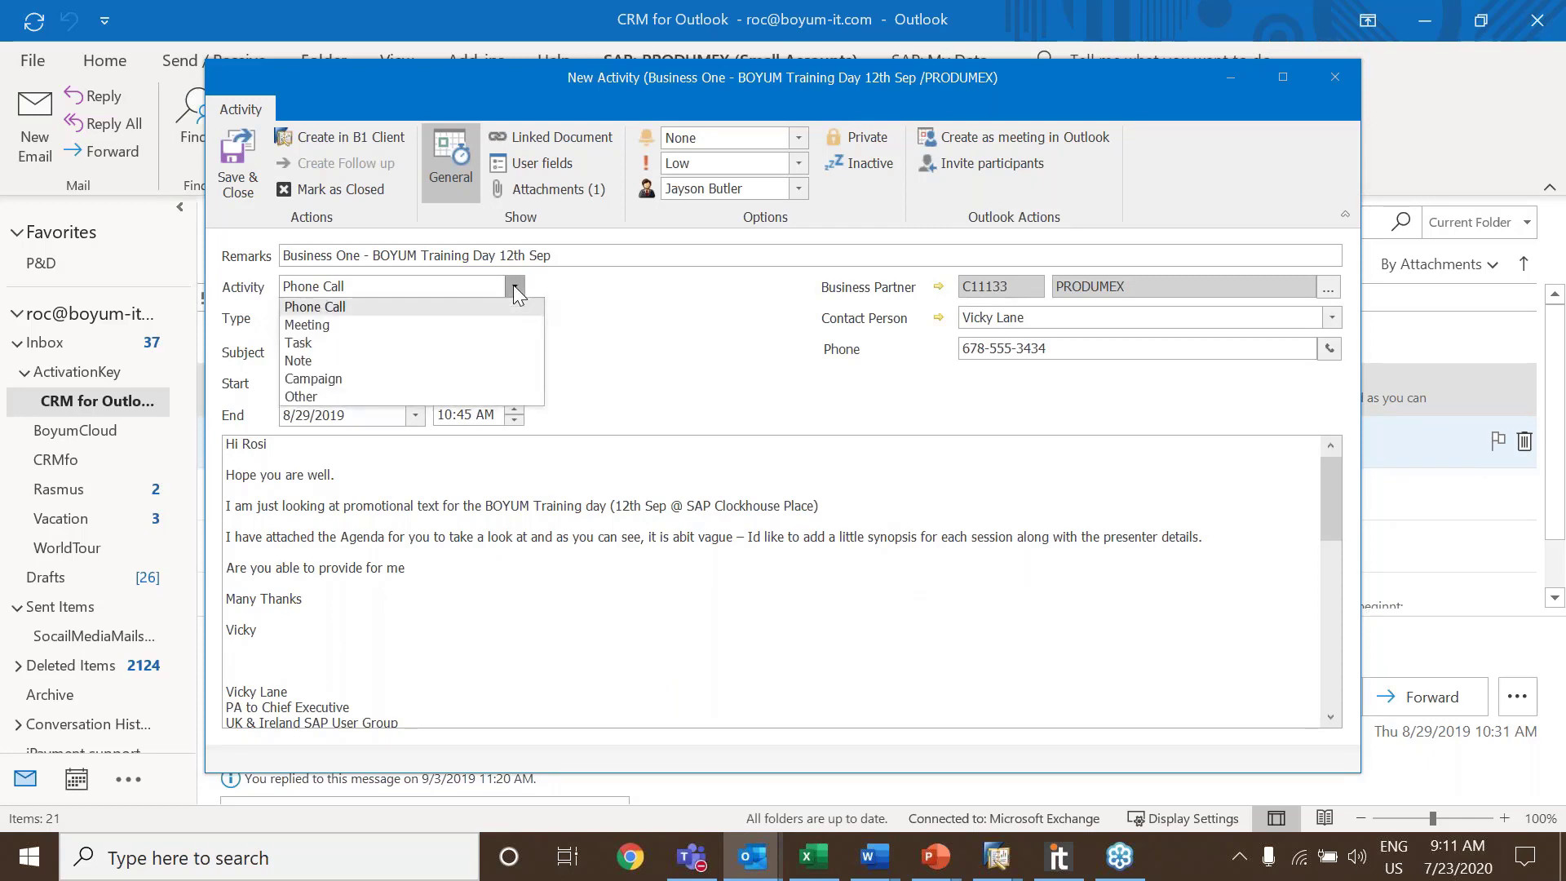
left_click(646, 292)
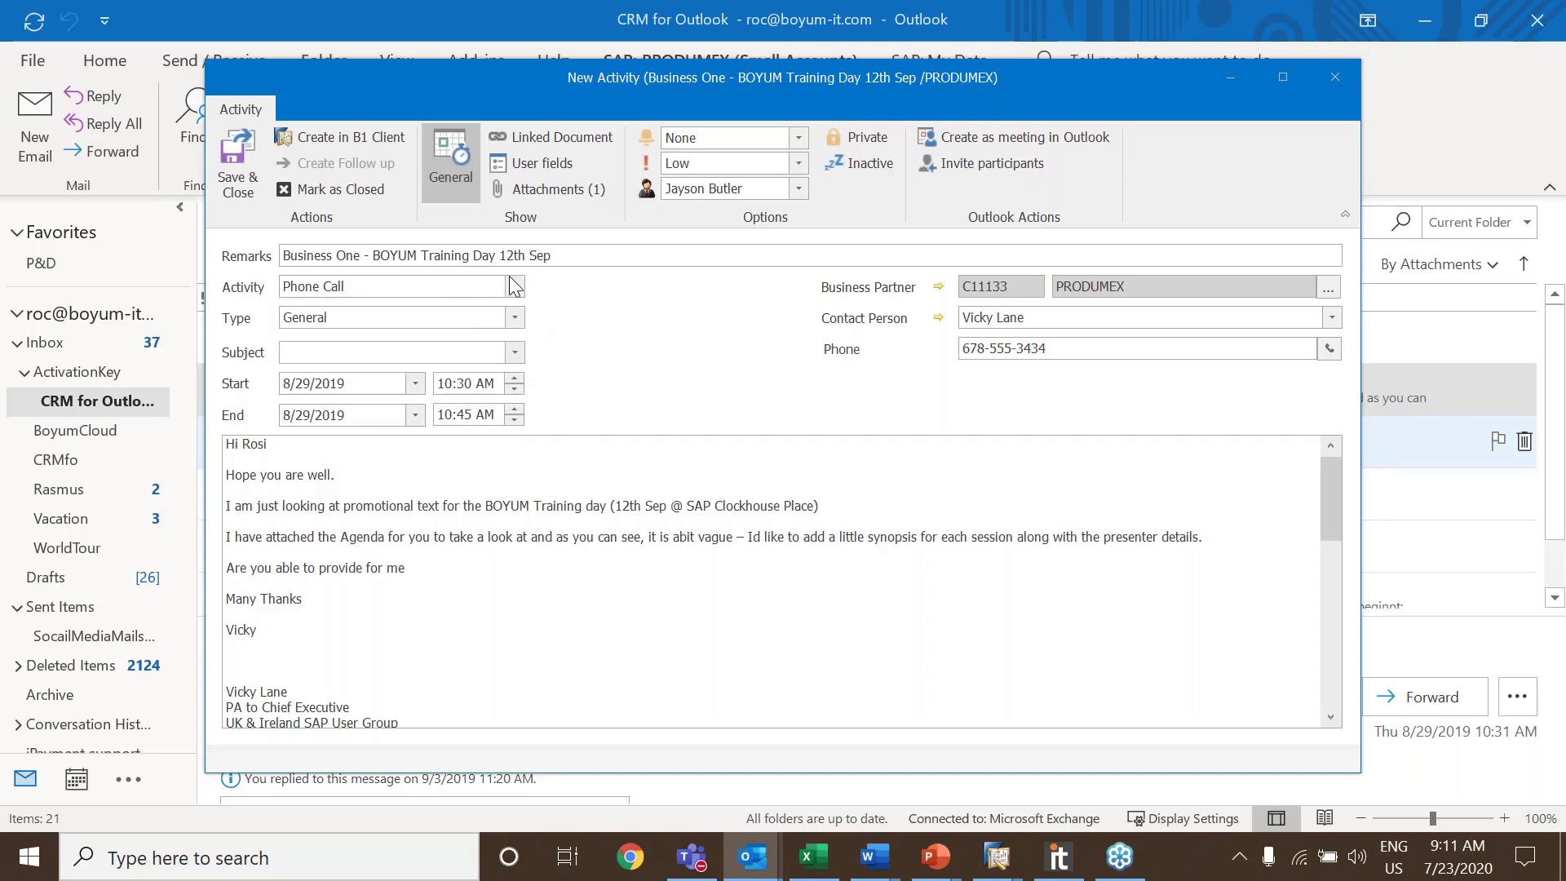
left_click(515, 317)
left_click(595, 322)
left_click(515, 352)
left_click(502, 380)
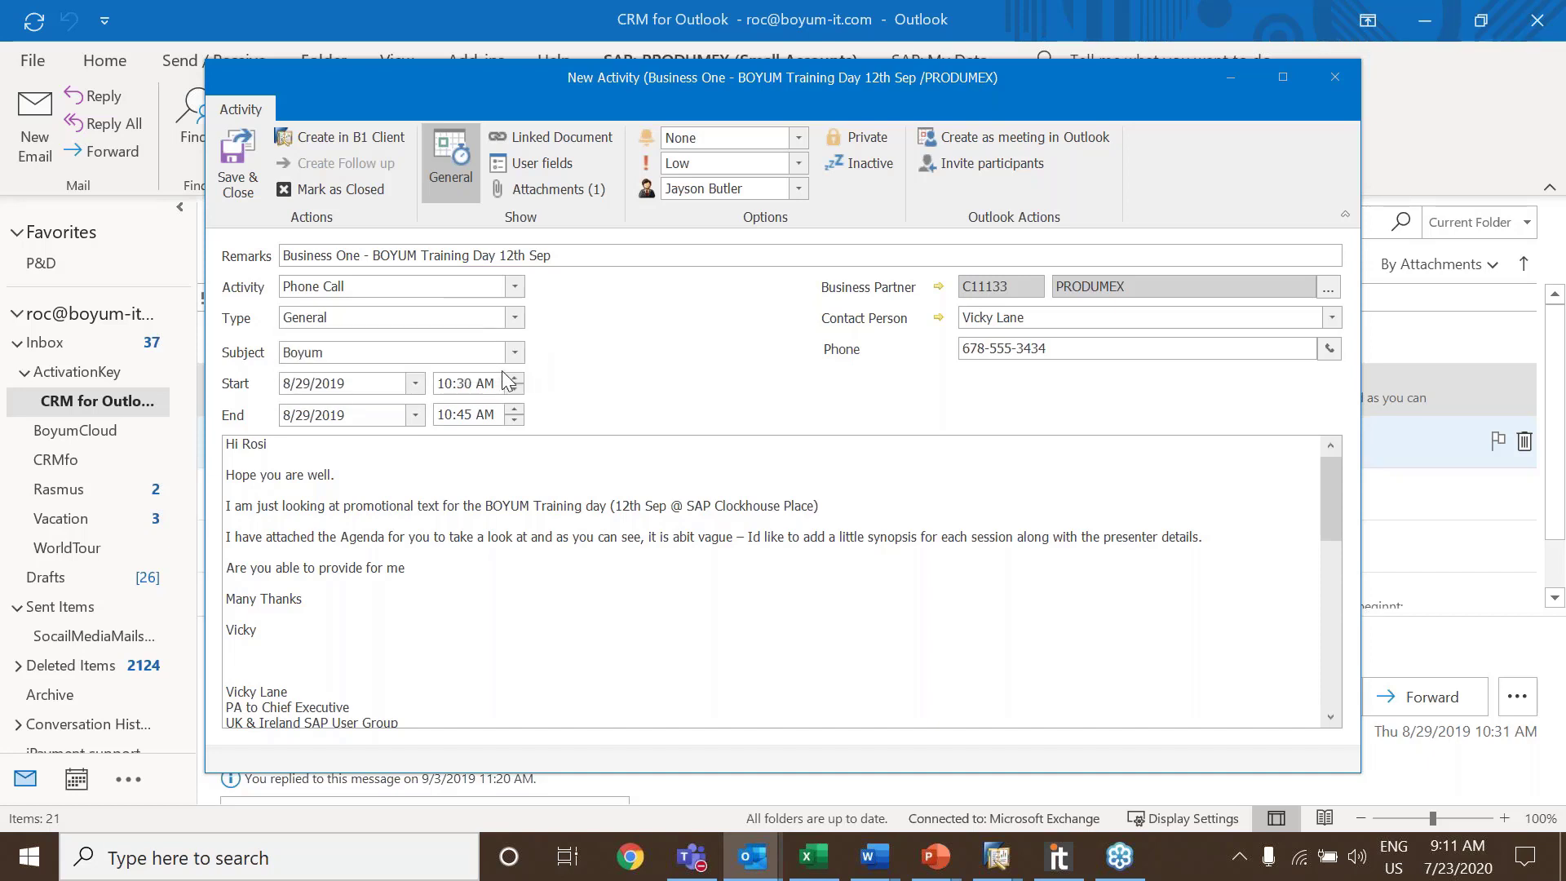
left_click(595, 258)
key("ctrl+a")
type("Ascarii")
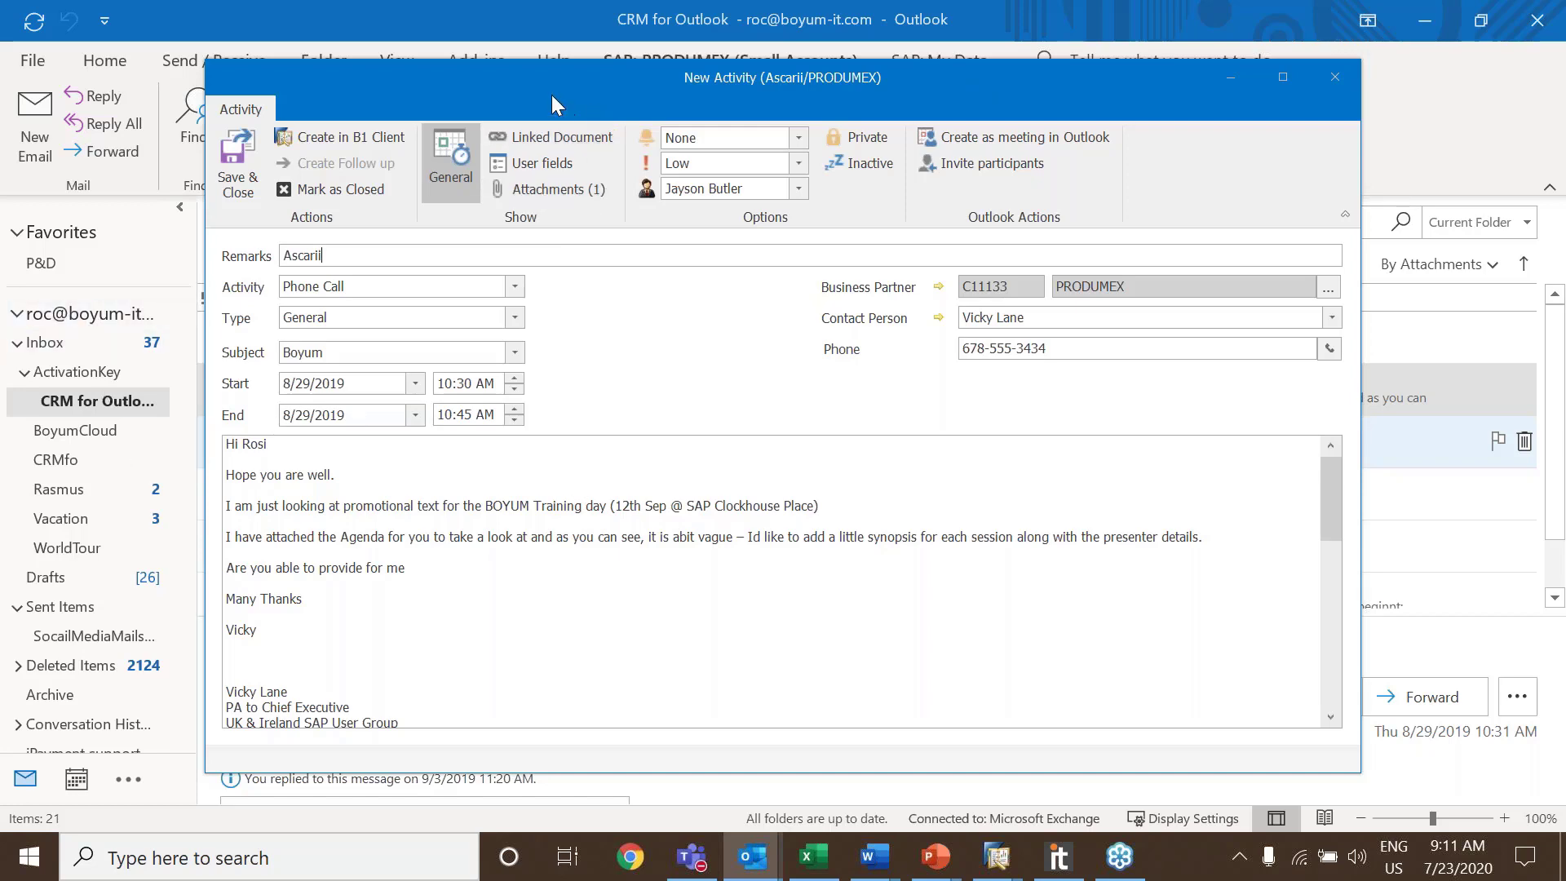
Review the activity's attachments and open the file selection for adding another, closing it without choosing a file
left_click_drag(562, 81, 870, 72)
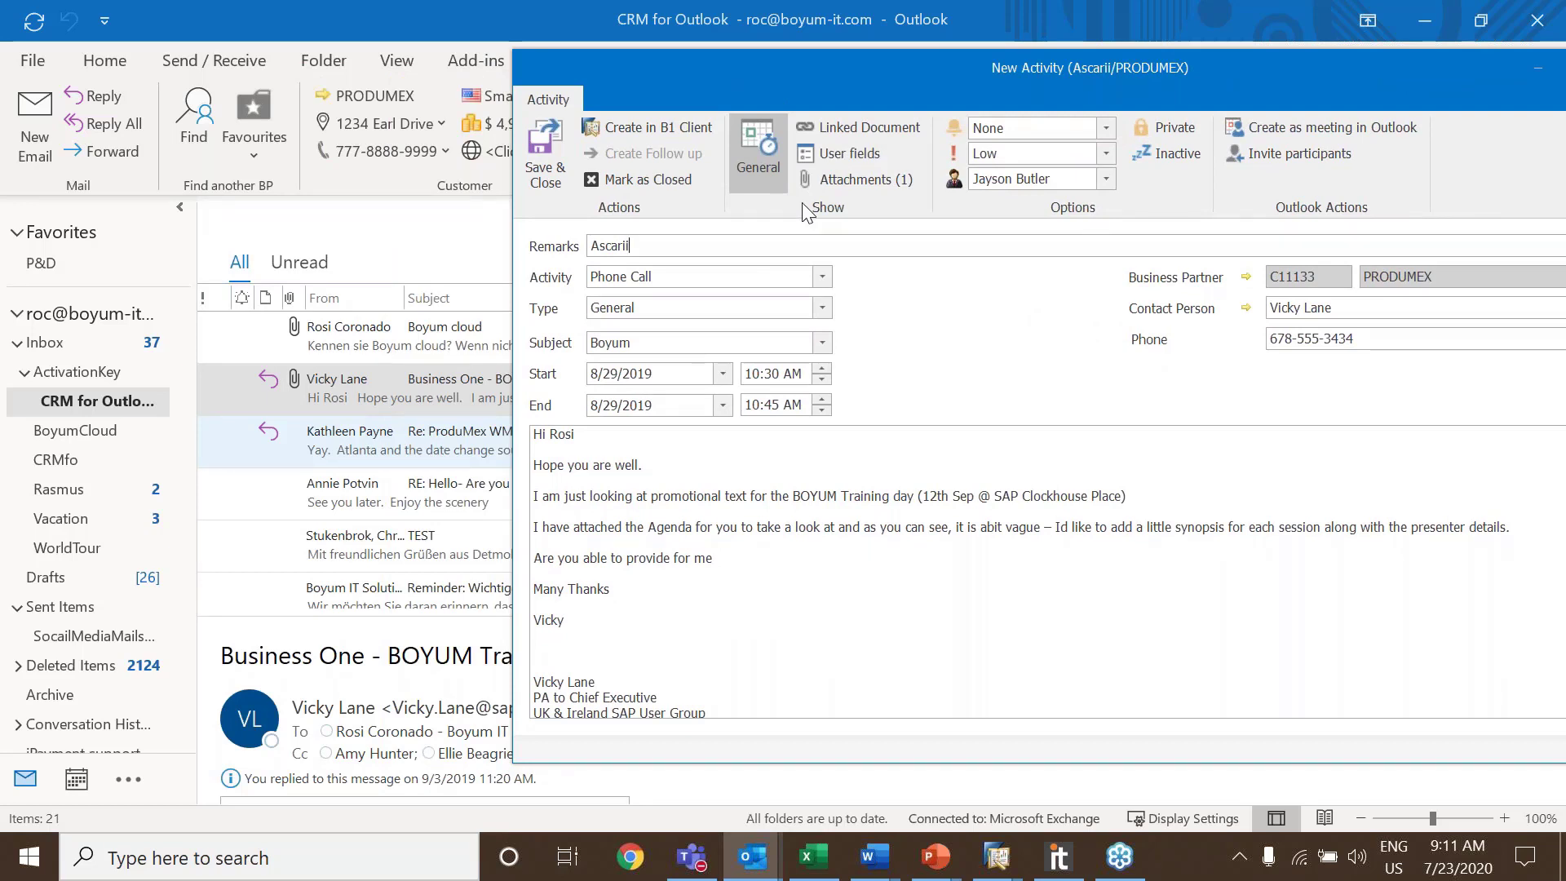
left_click(855, 181)
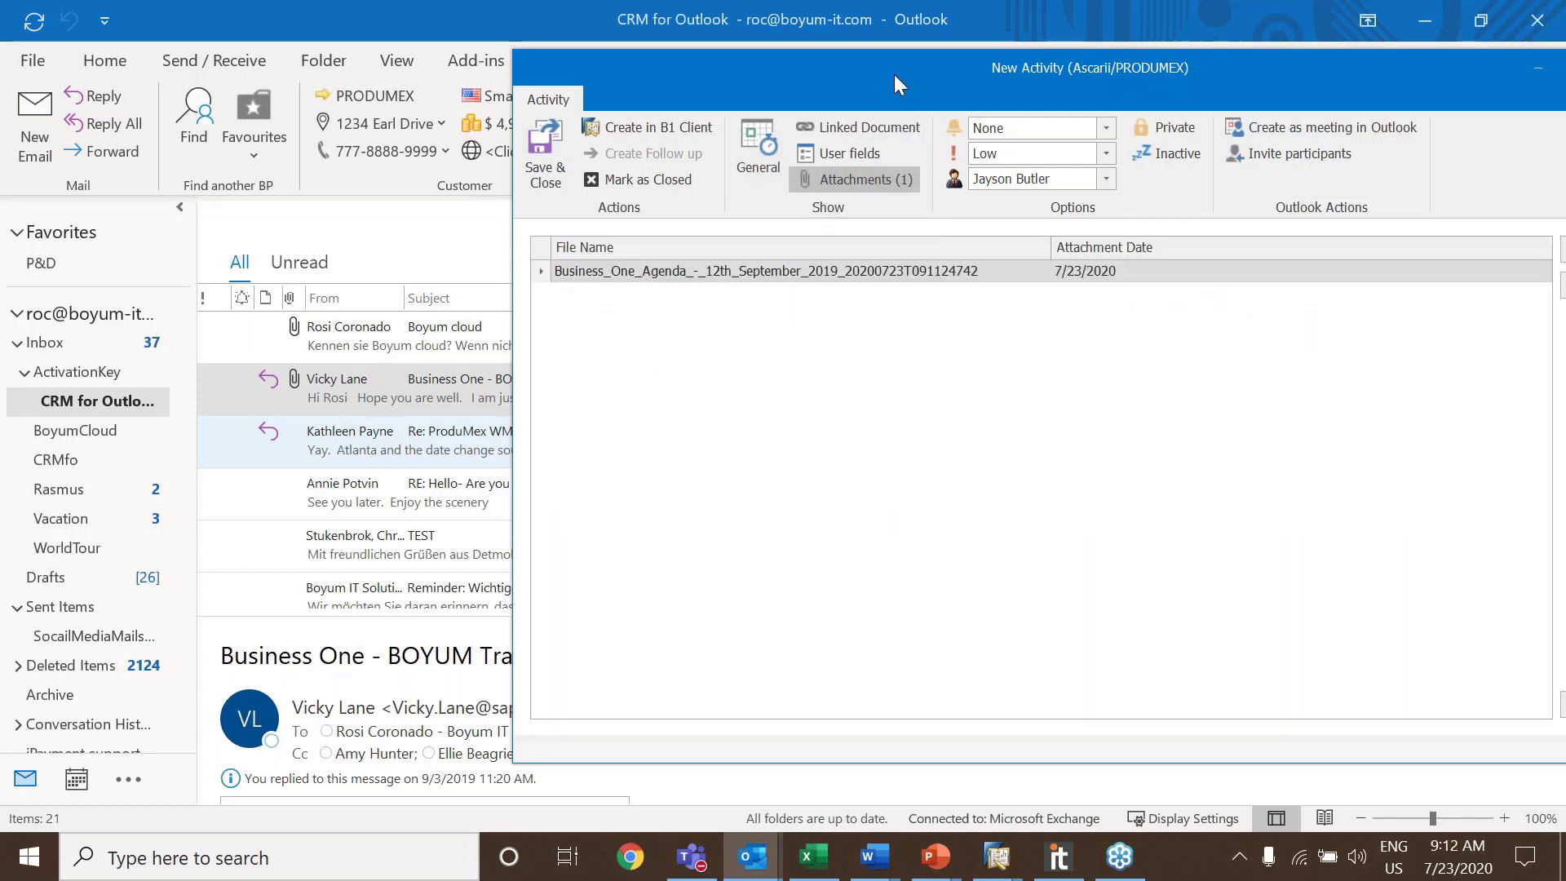
left_click_drag(897, 83, 1077, 99)
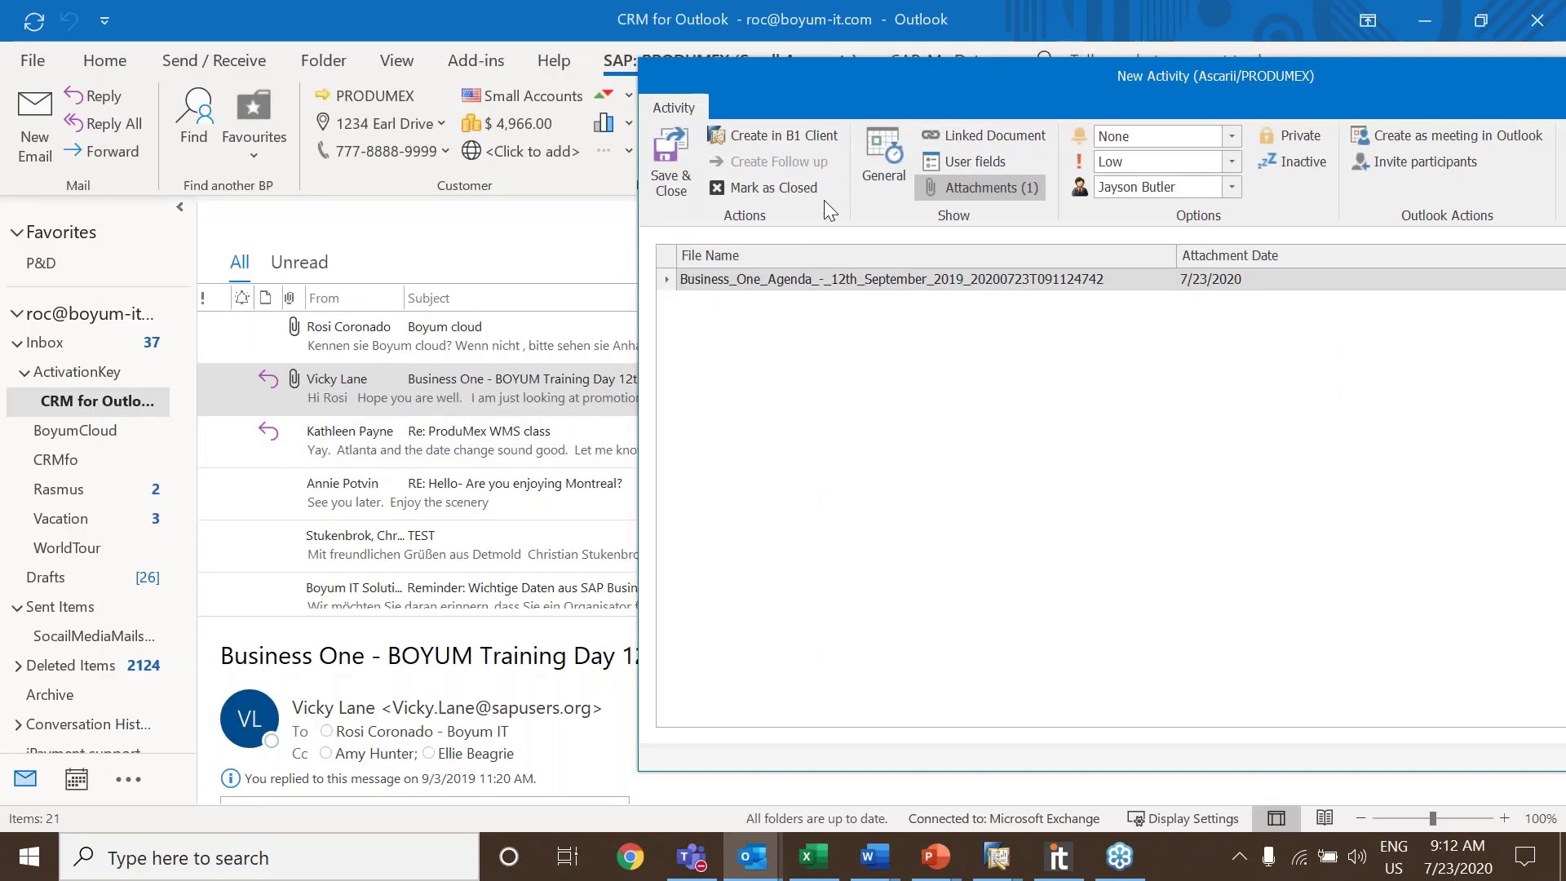
left_click_drag(917, 97, 460, 94)
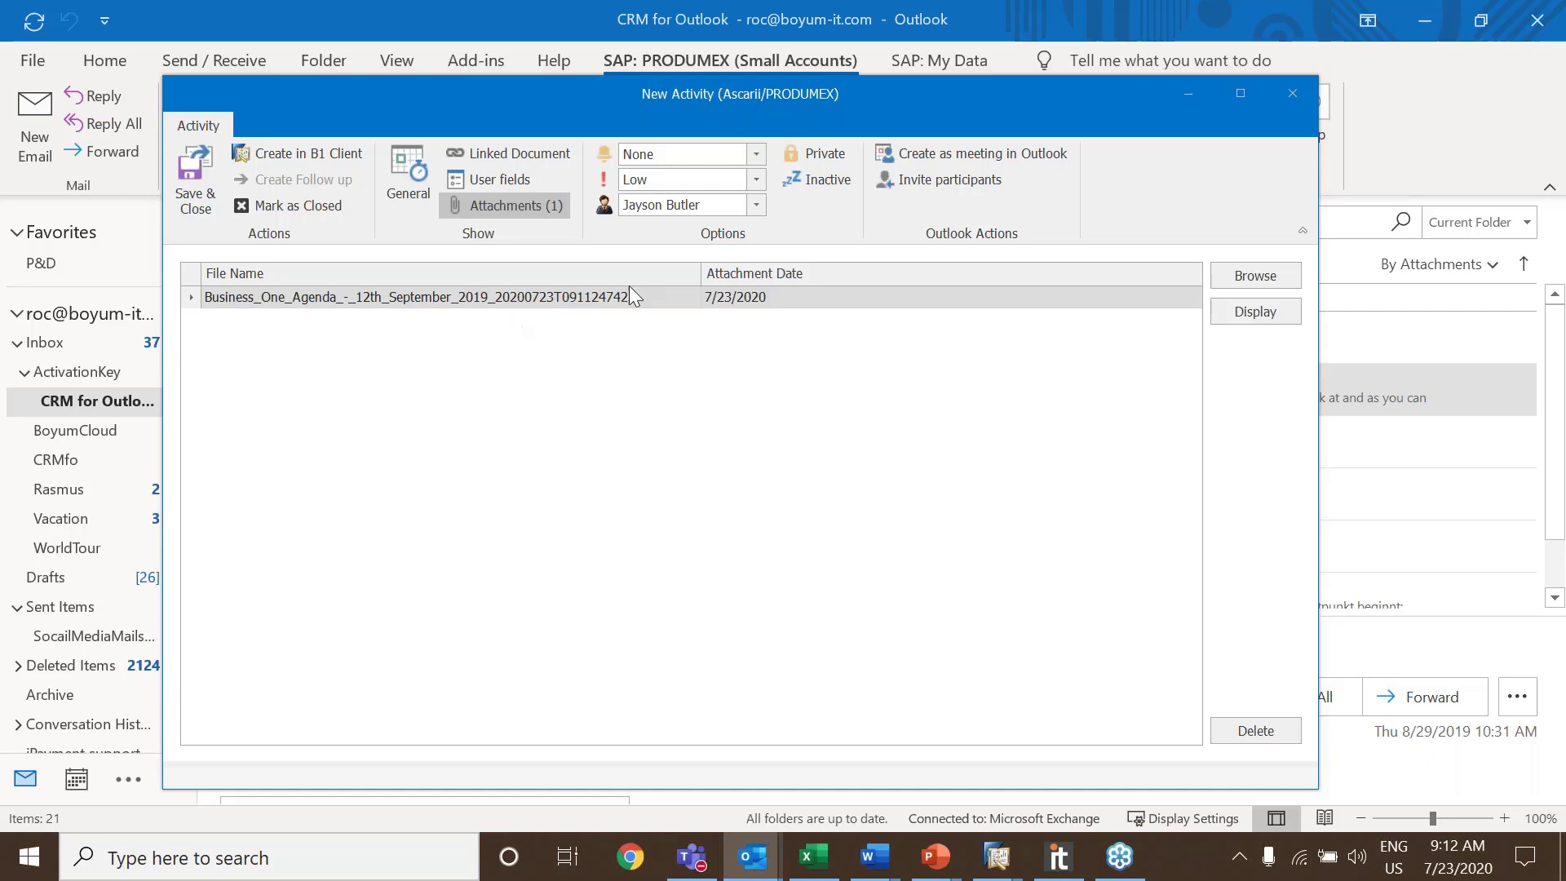
left_click(1248, 274)
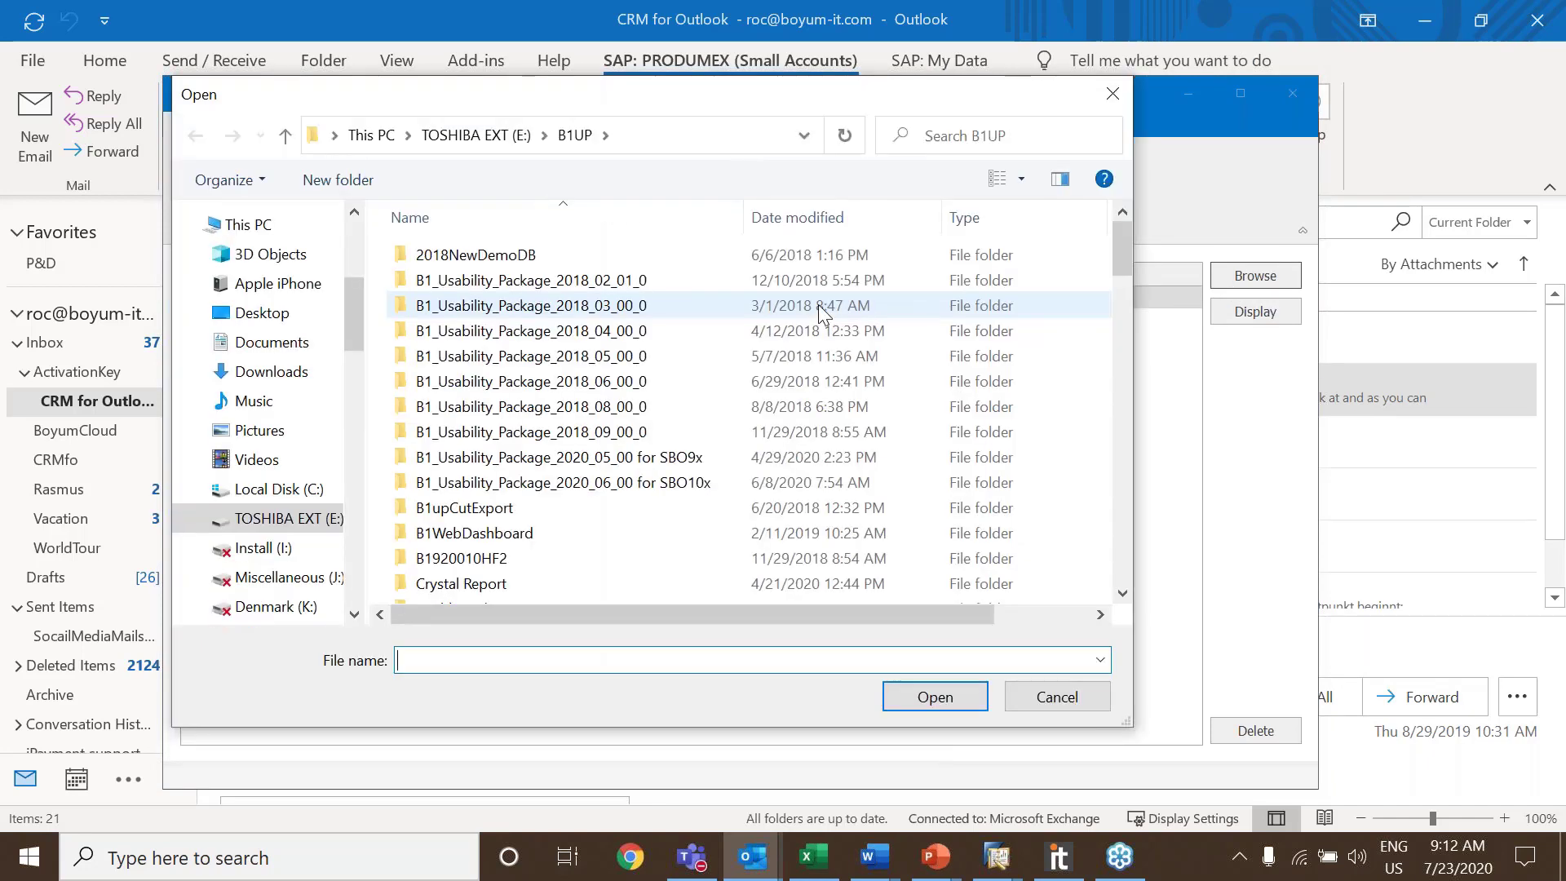
left_click(1112, 94)
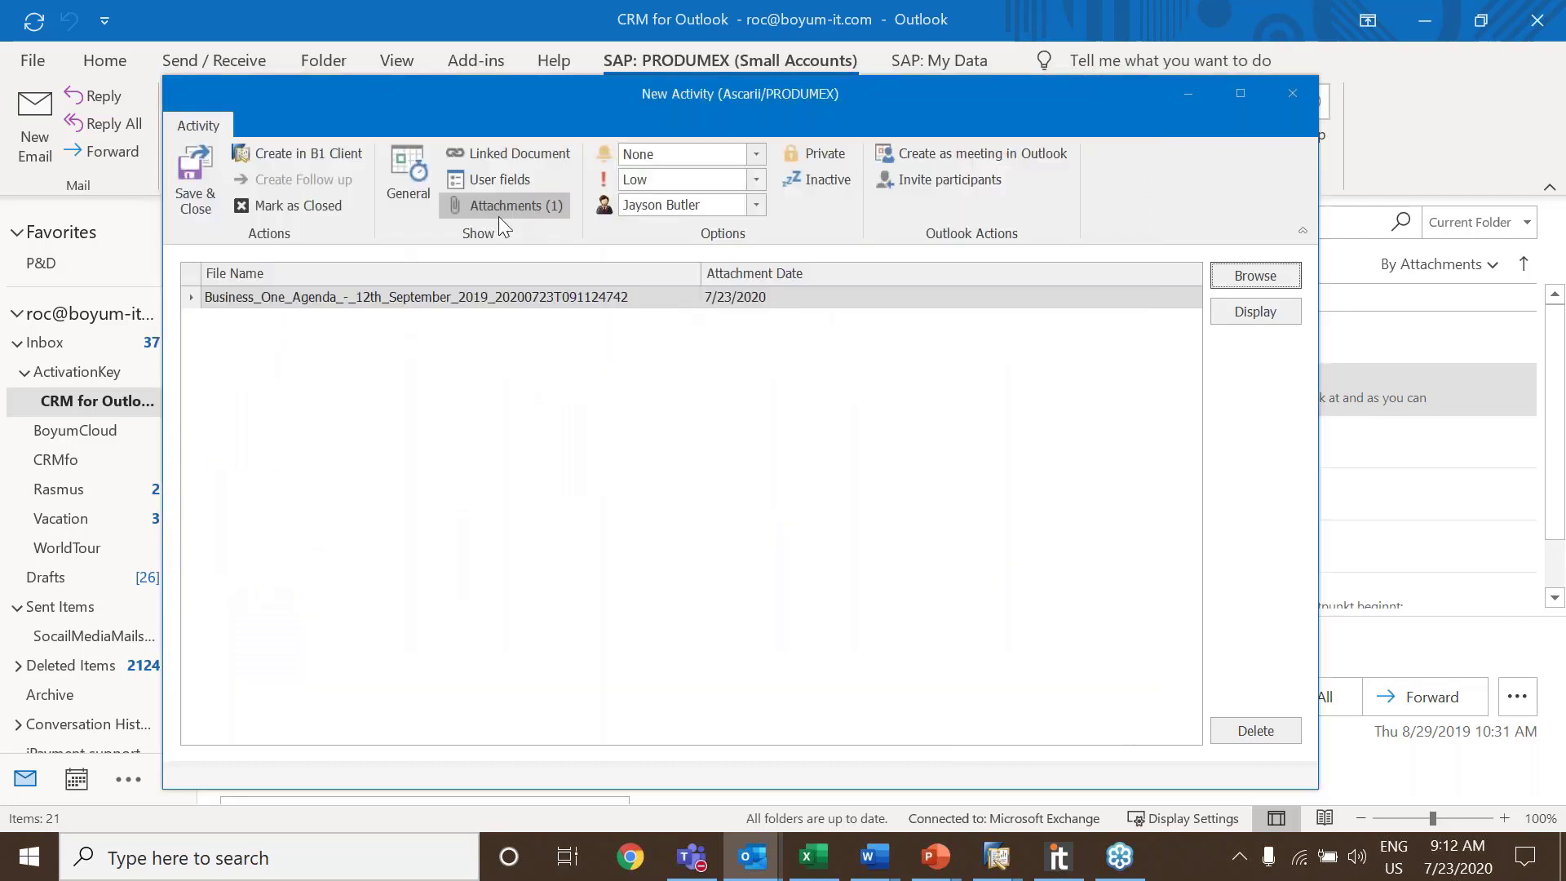
Link the activity to PRODUMEX's sales order dated 7/13/2020 with due date 7/16/2020
left_click(501, 155)
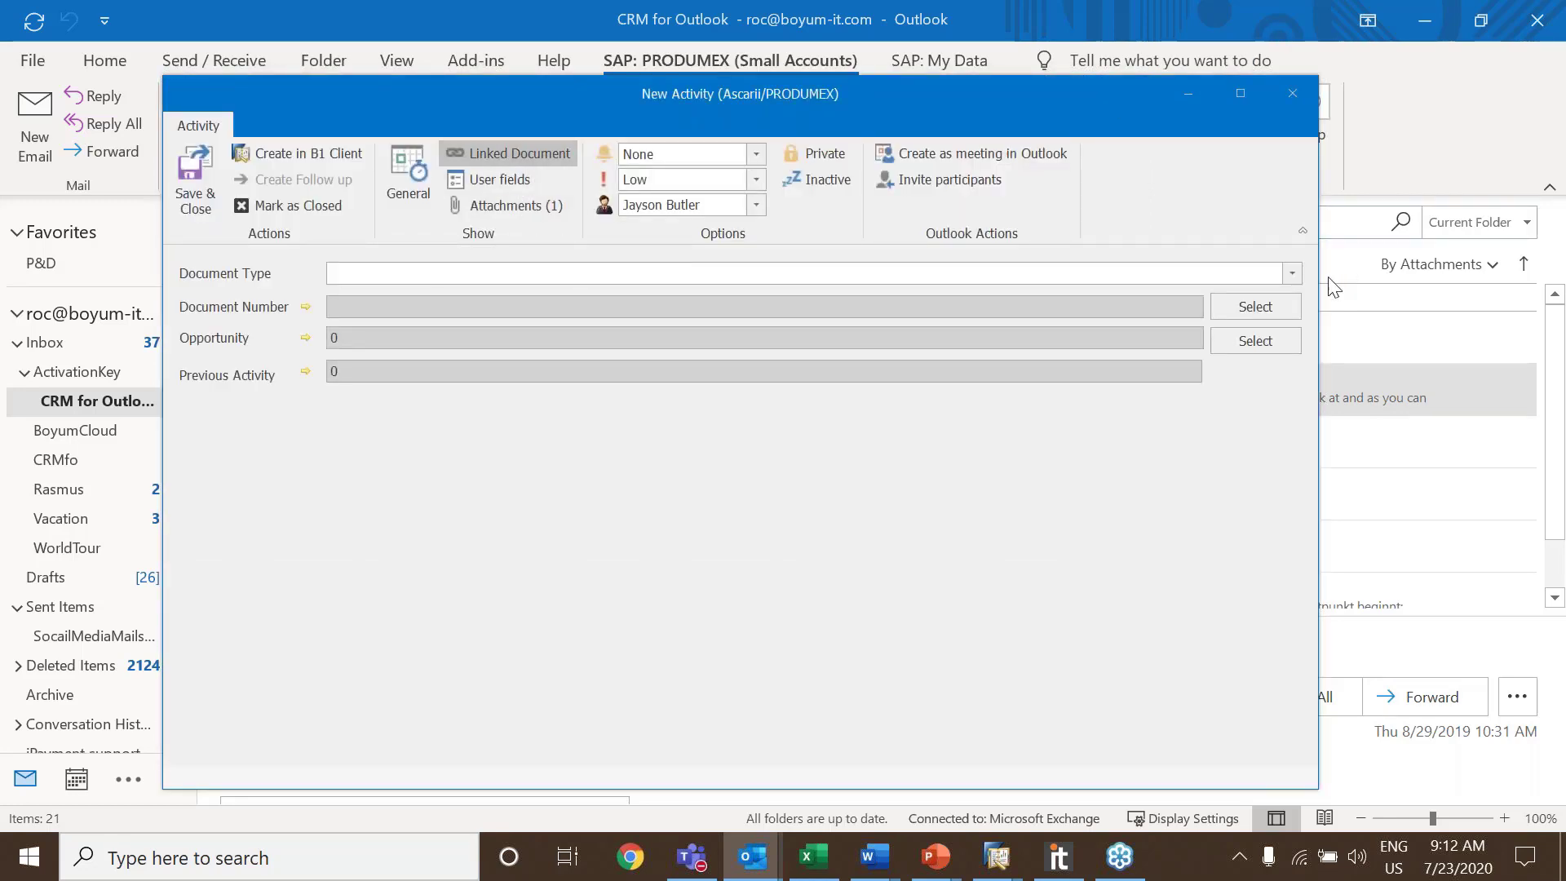
left_click(1295, 274)
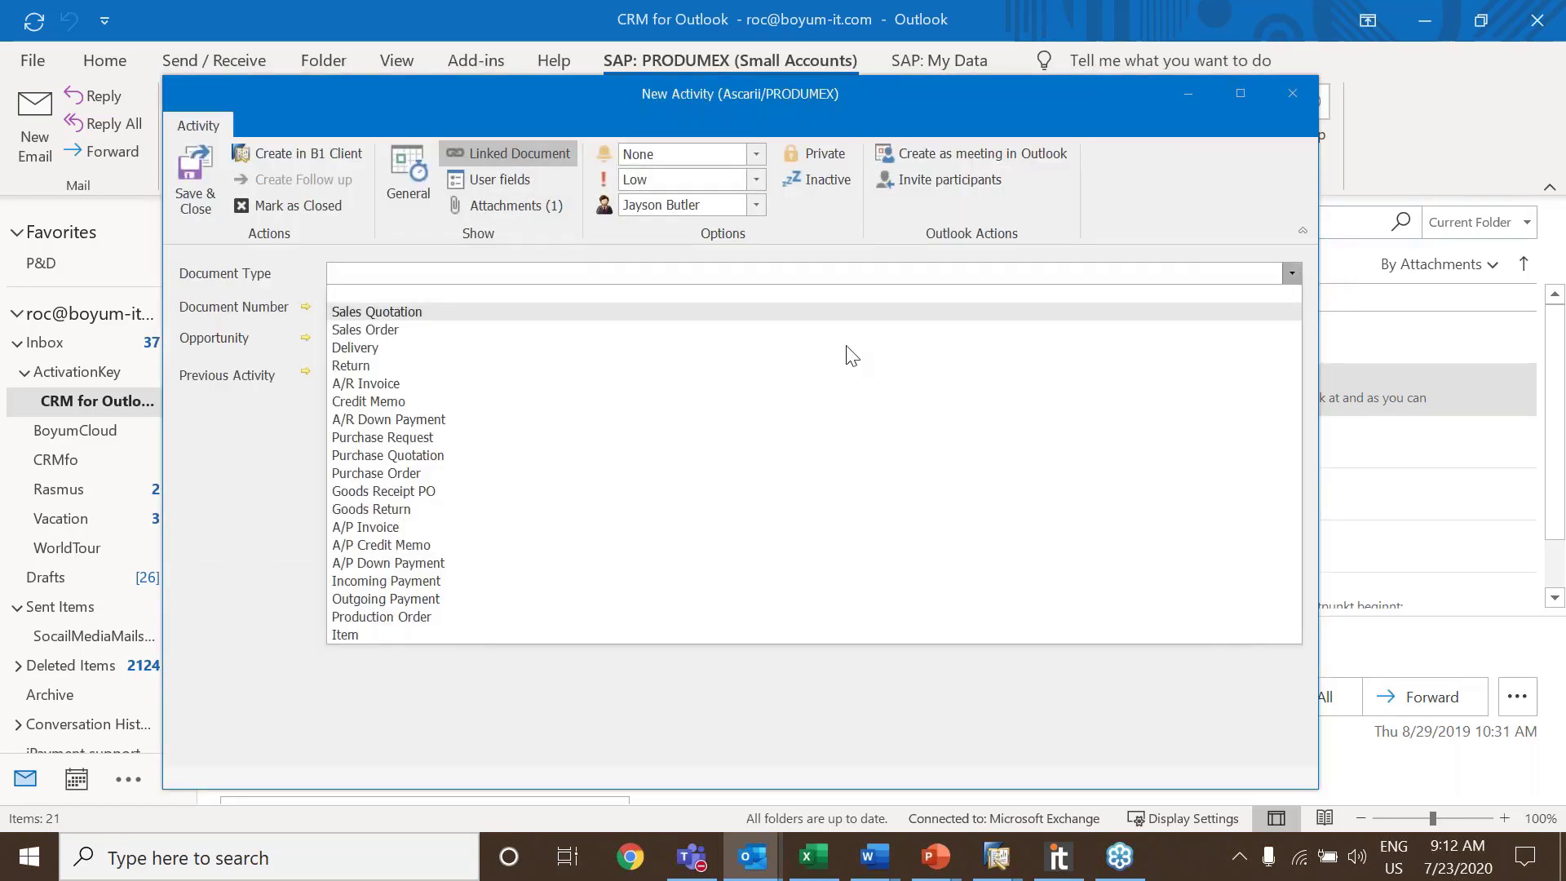
left_click(399, 329)
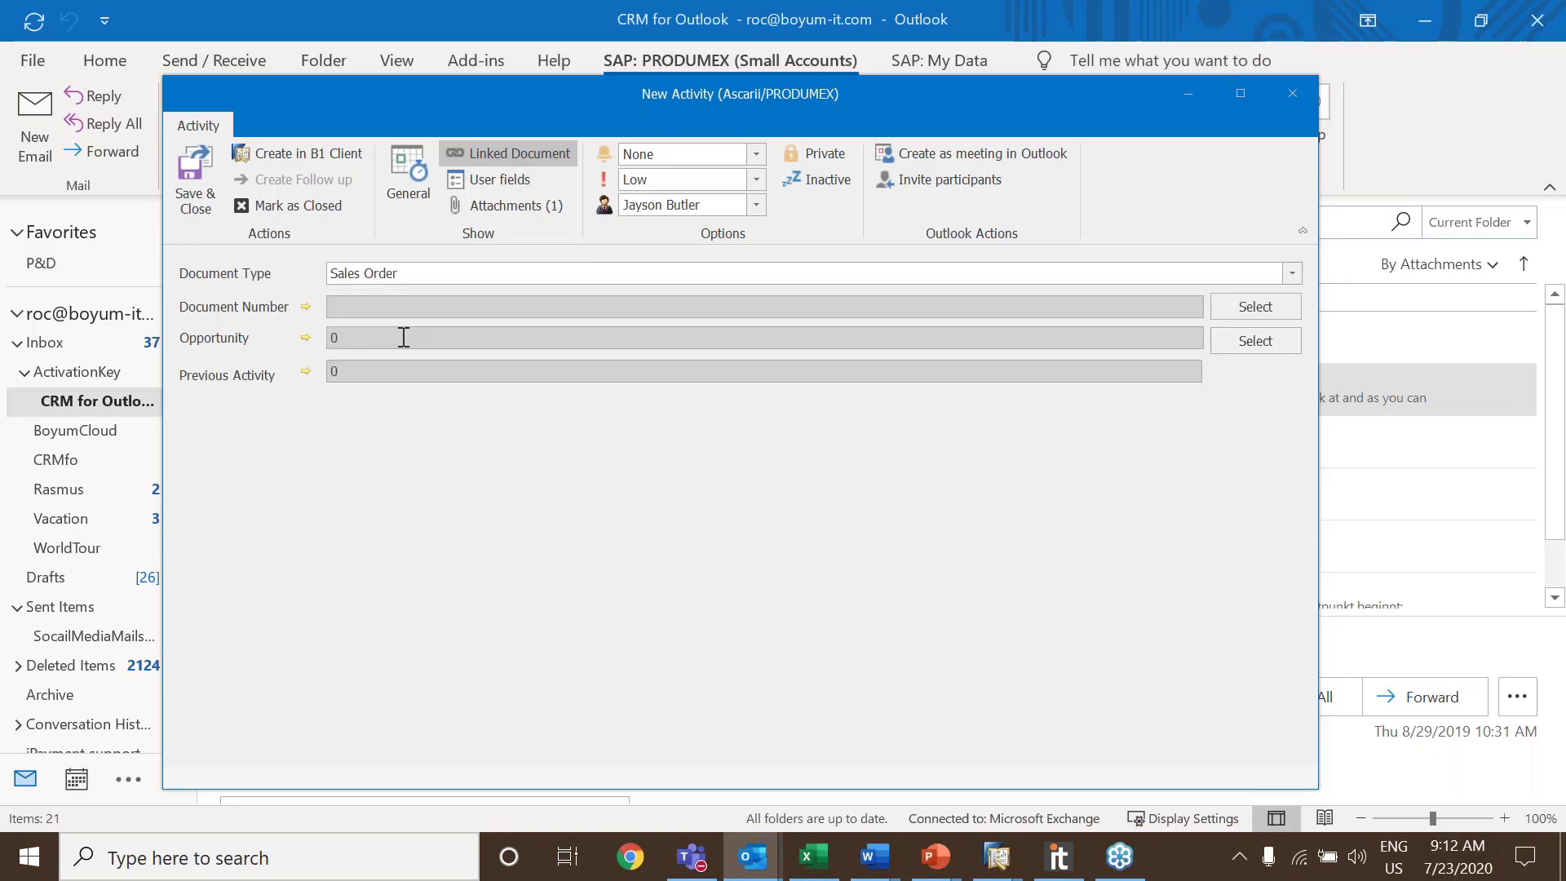
left_click(1237, 307)
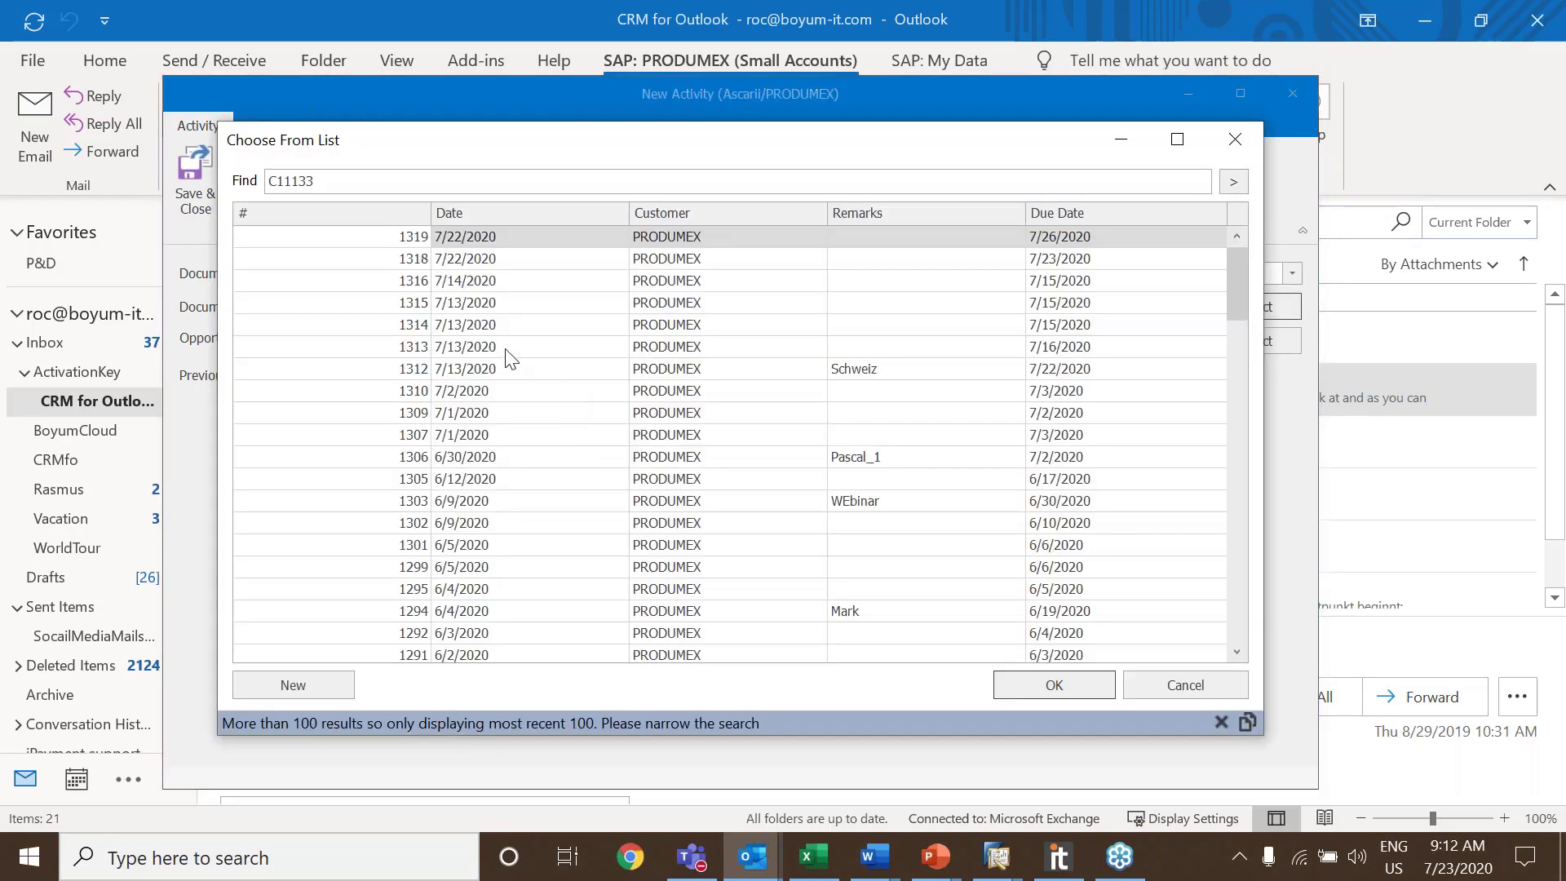
double_click(530, 350)
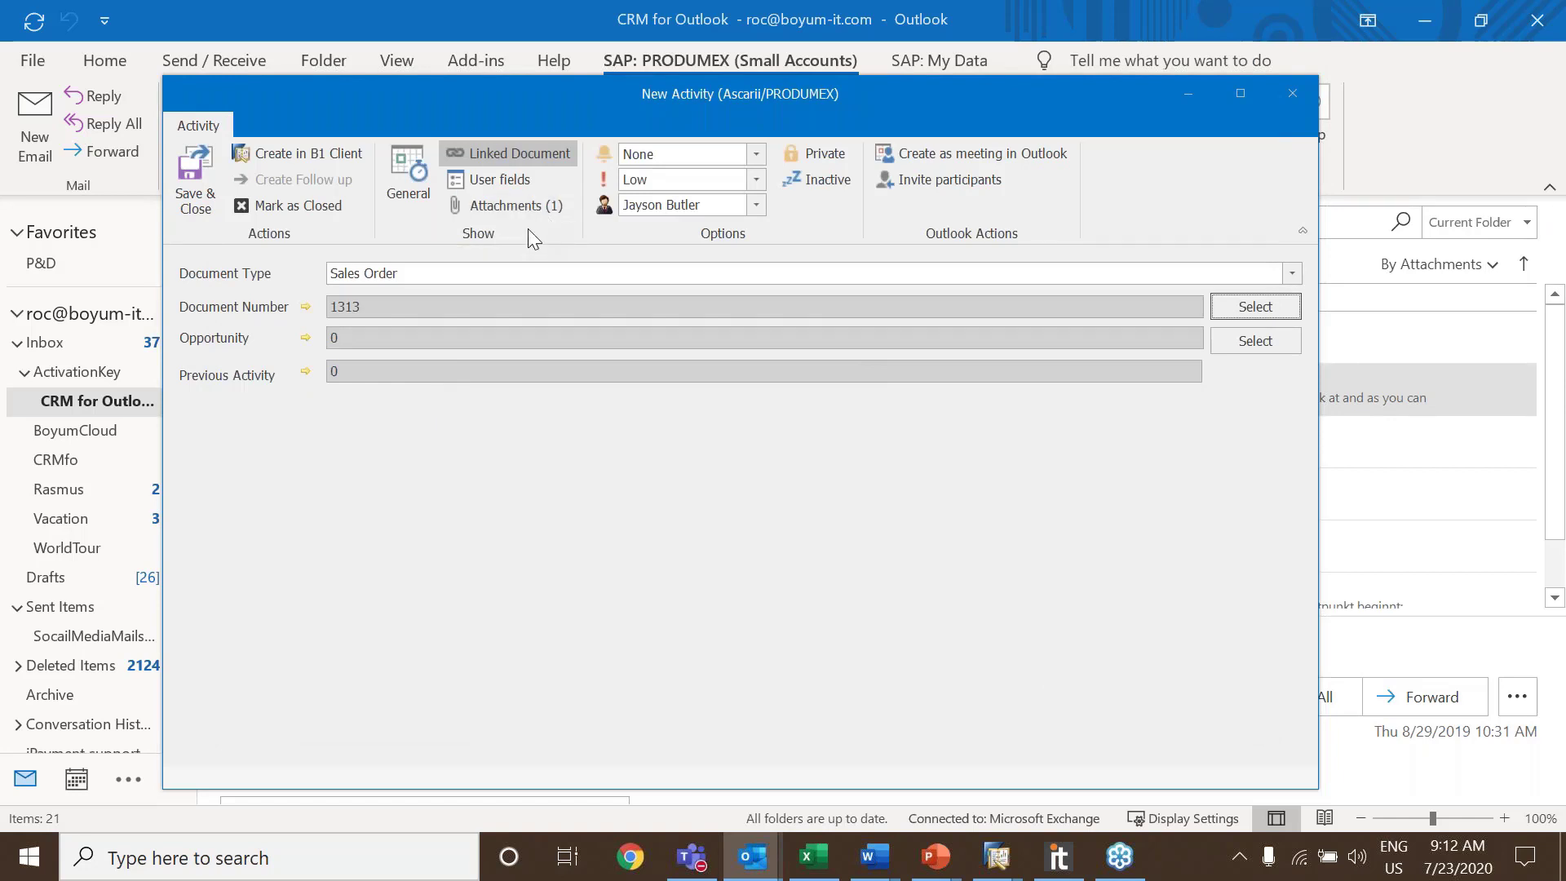
Set the activity's start date to 7/23/2020 and save it as an Outlook meeting with participants invited
left_click(408, 166)
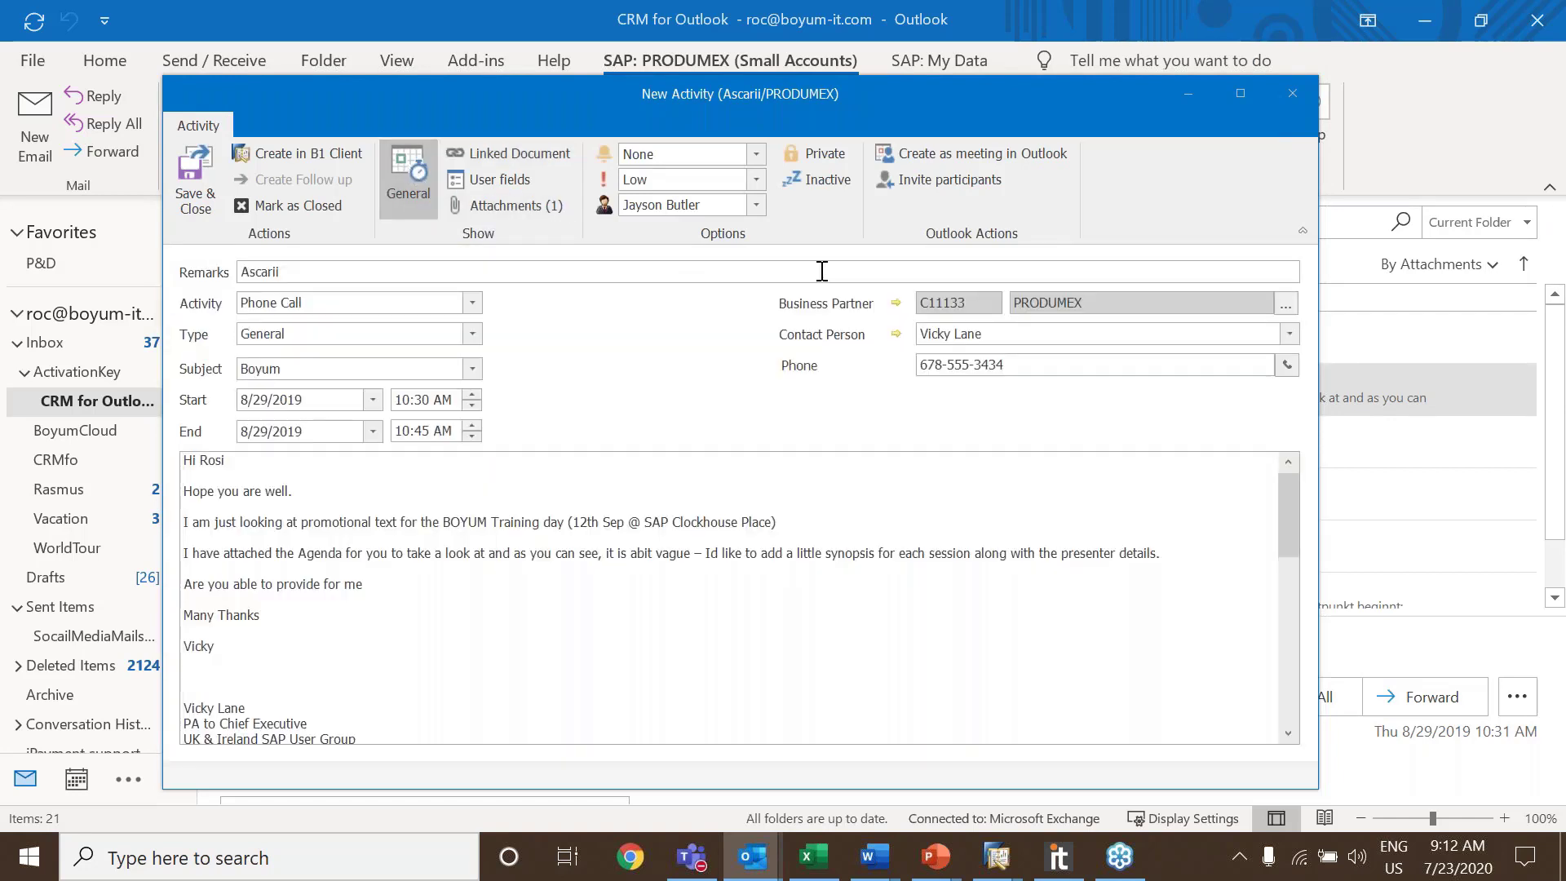
left_click_drag(314, 400, 186, 400)
key("Delete")
type("1")
key("Tab")
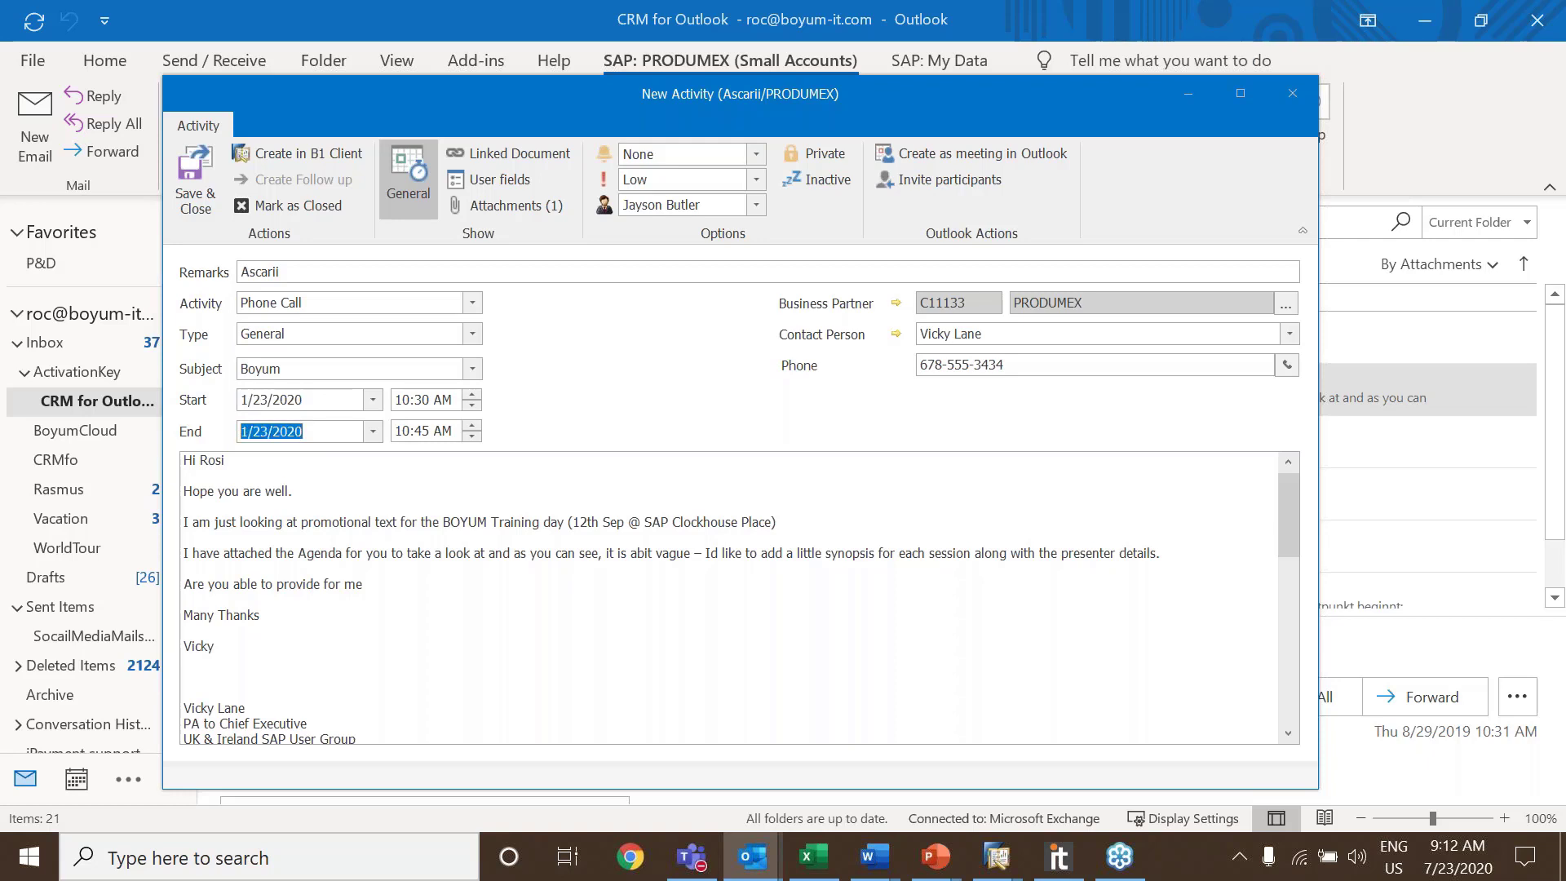
left_click(255, 401)
type("7")
key("Tab")
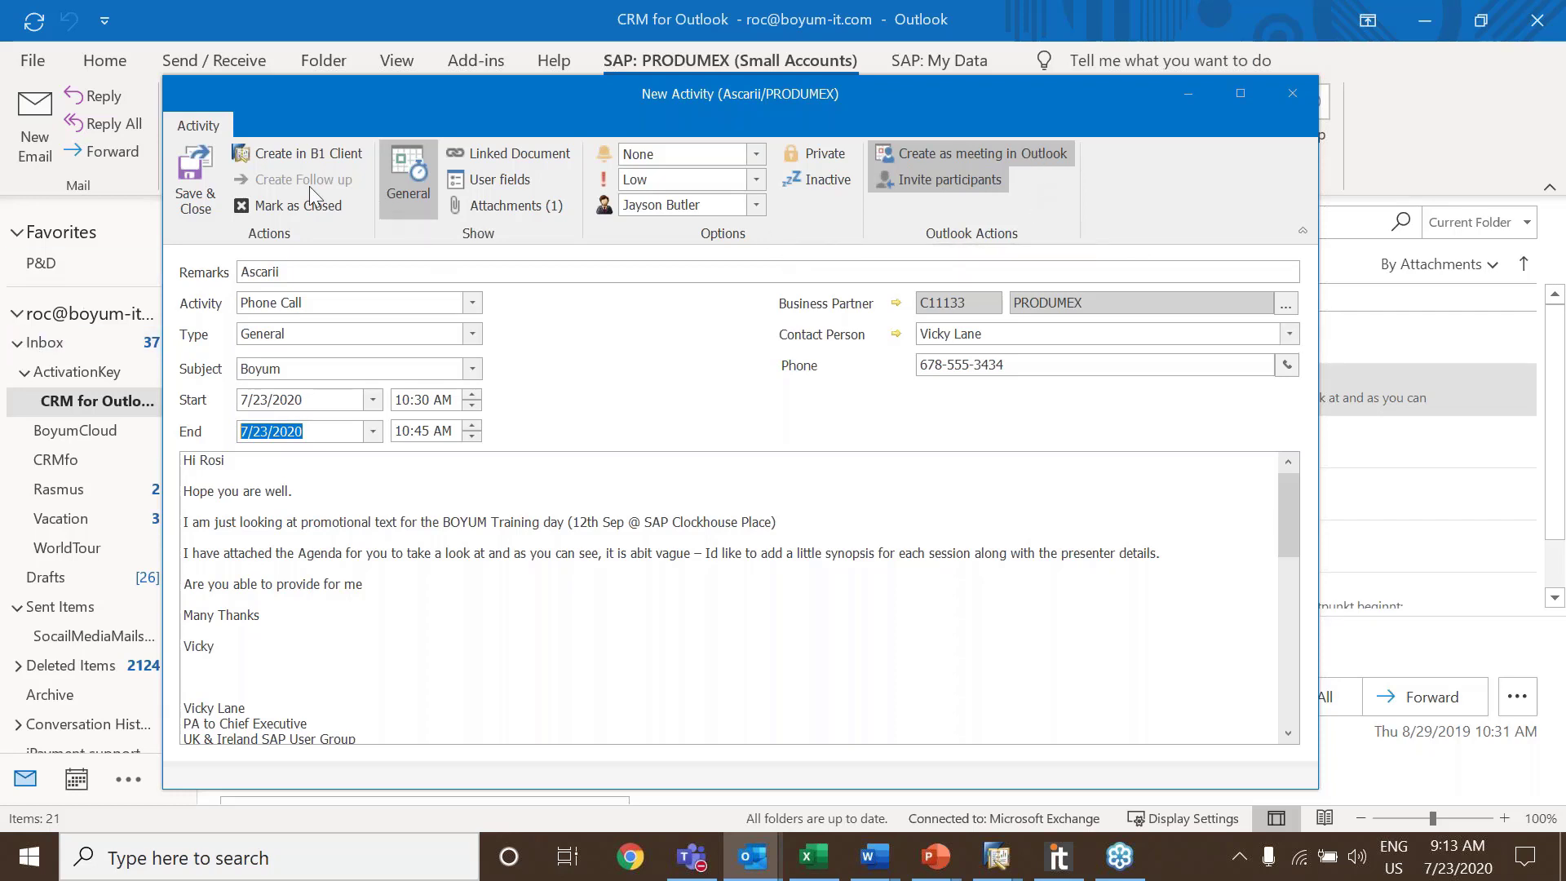
left_click(194, 178)
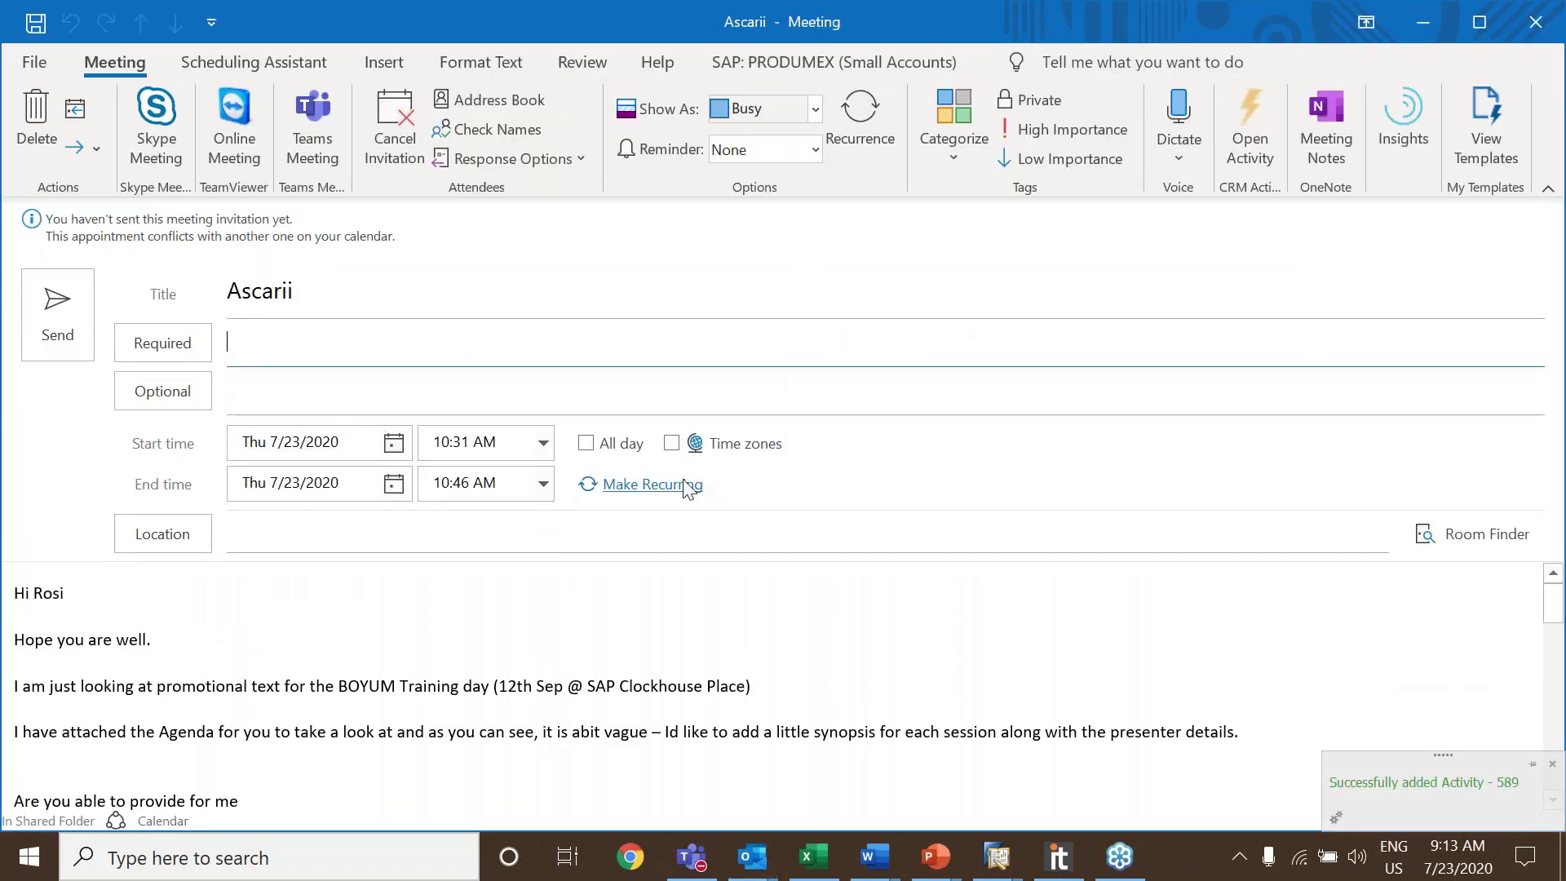
Start entering a required attendee in the Ascarii meeting invitation and close it without saving the changes
type("aly")
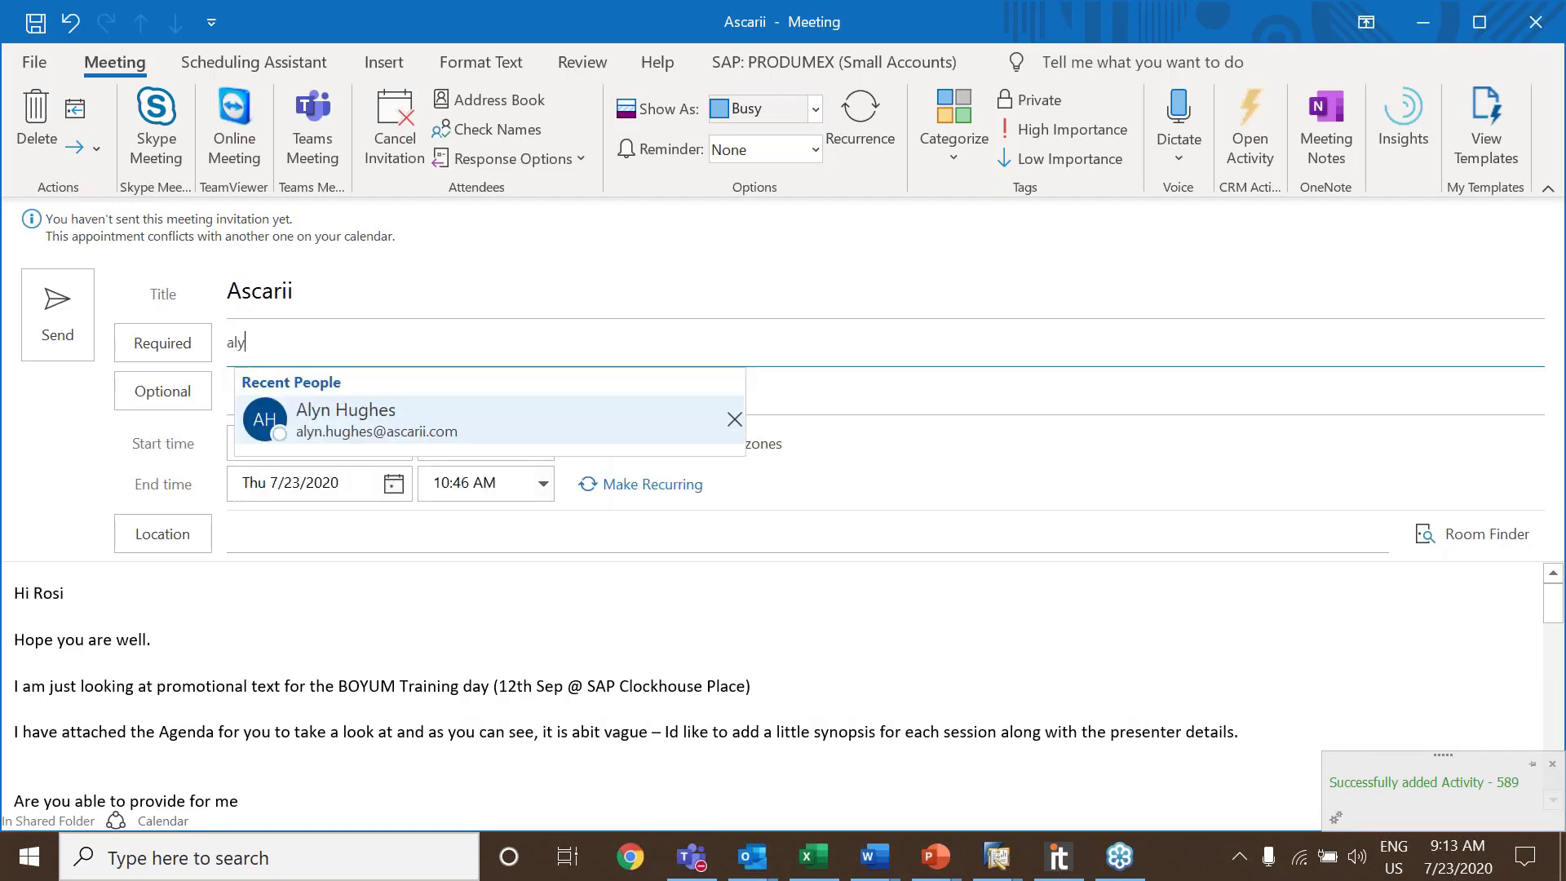
left_click(1535, 25)
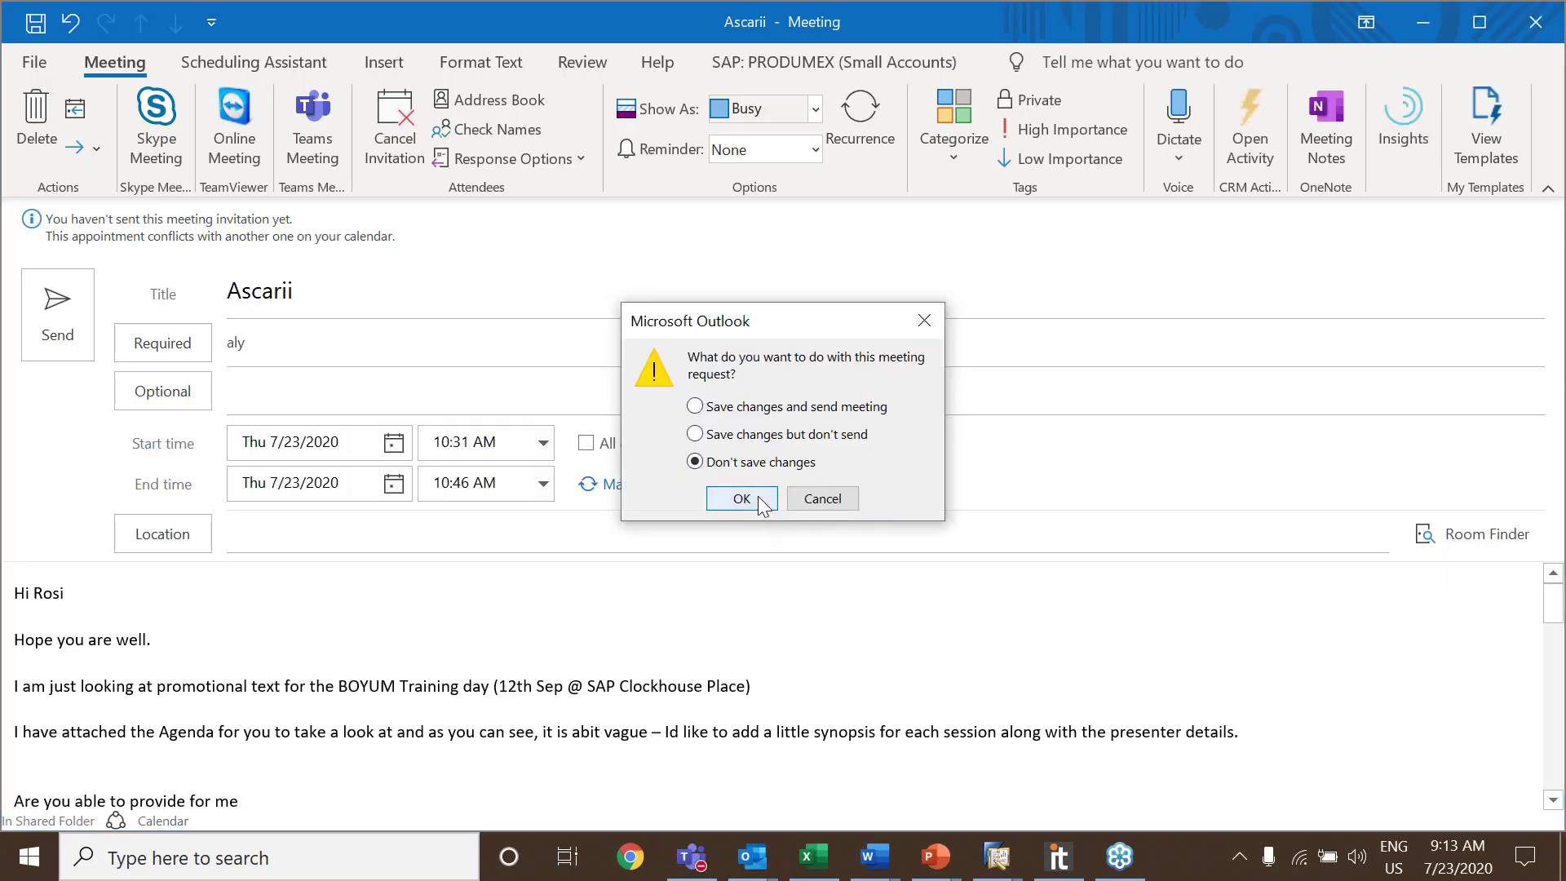
left_click(754, 499)
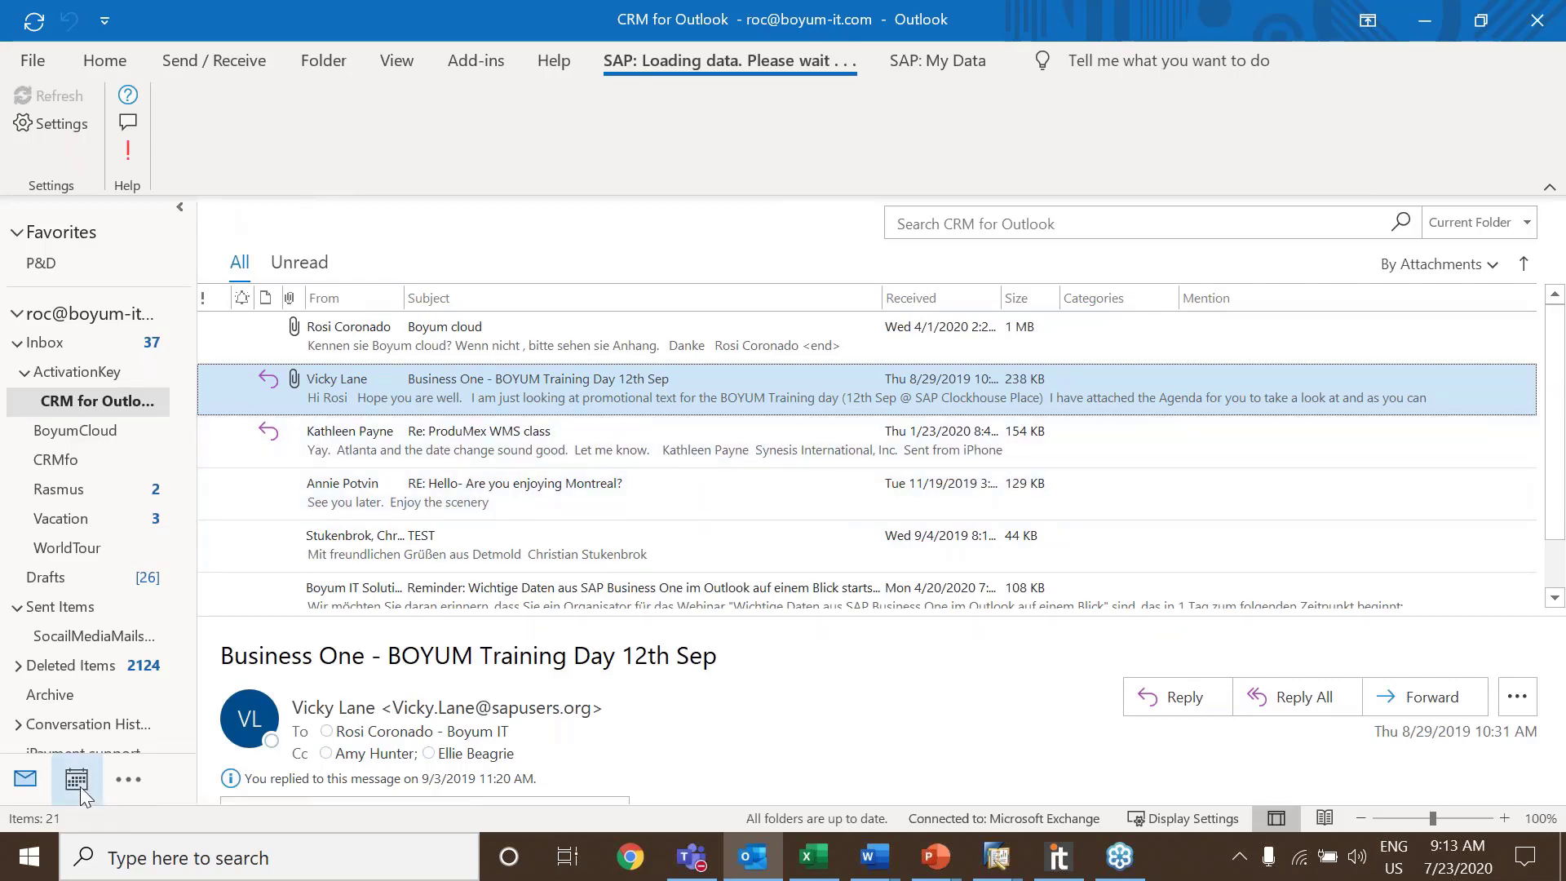
Show the calendar for July 23, 2020 in day view, then open the Ascarii meeting to check it and close it
left_click(80, 785)
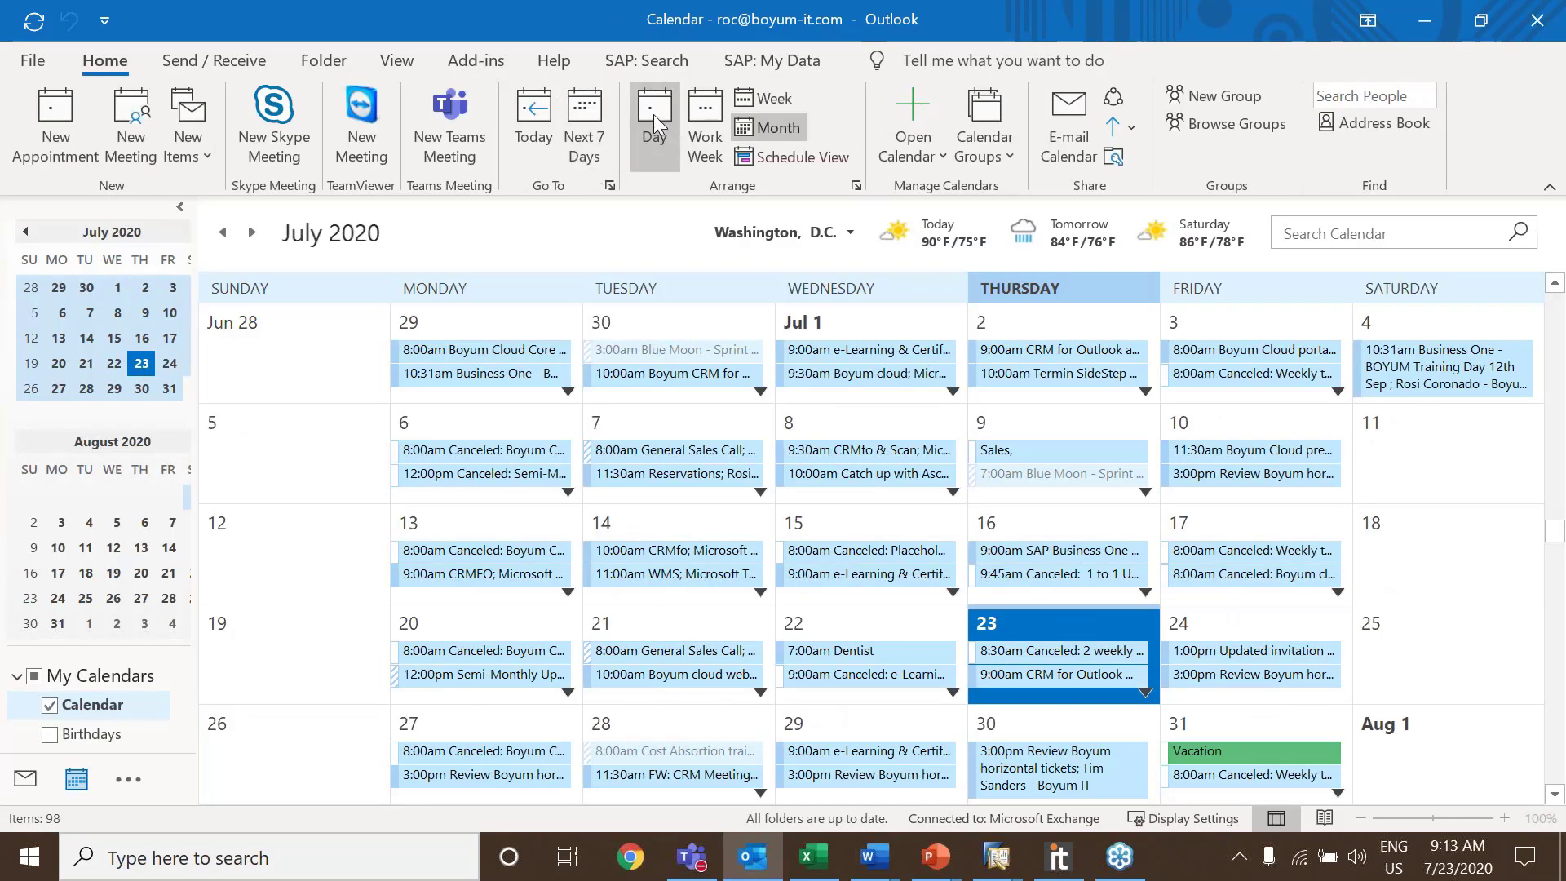
left_click(653, 116)
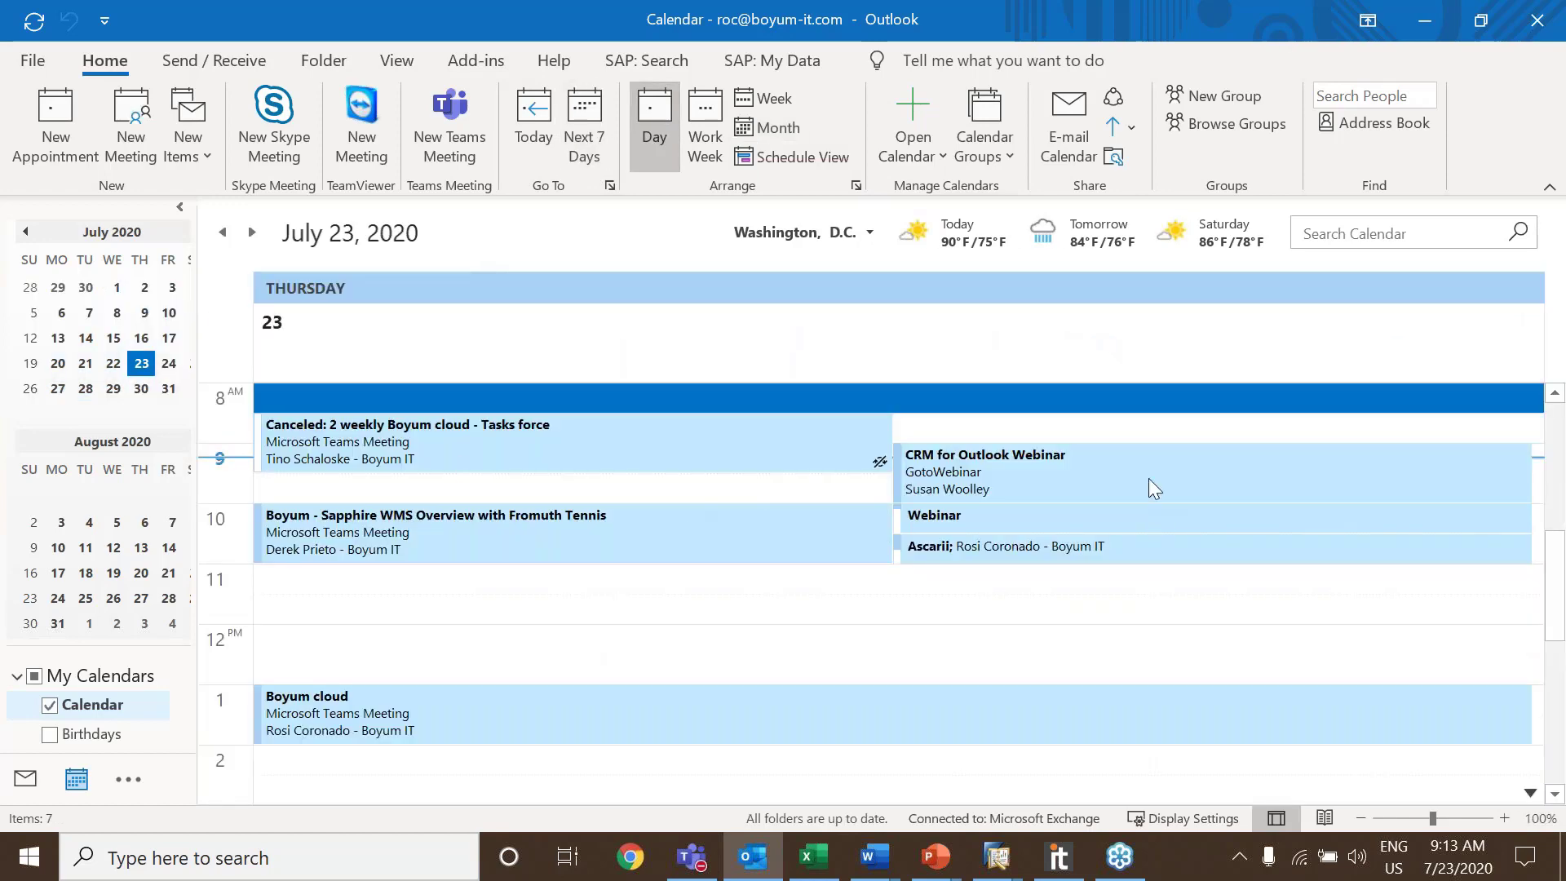
left_click(1020, 561)
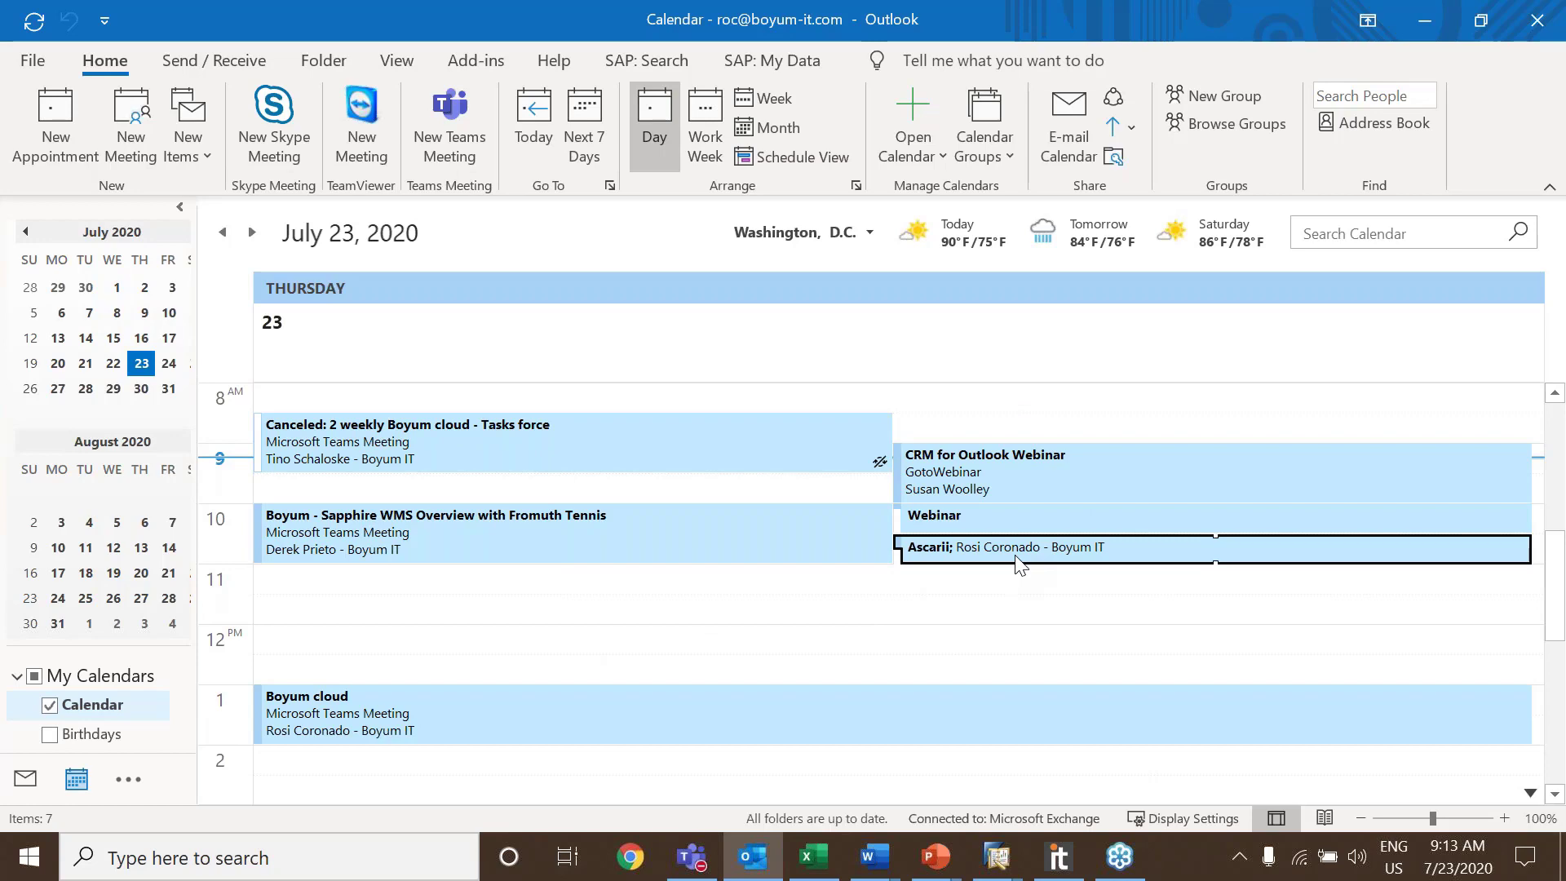
double_click(1020, 561)
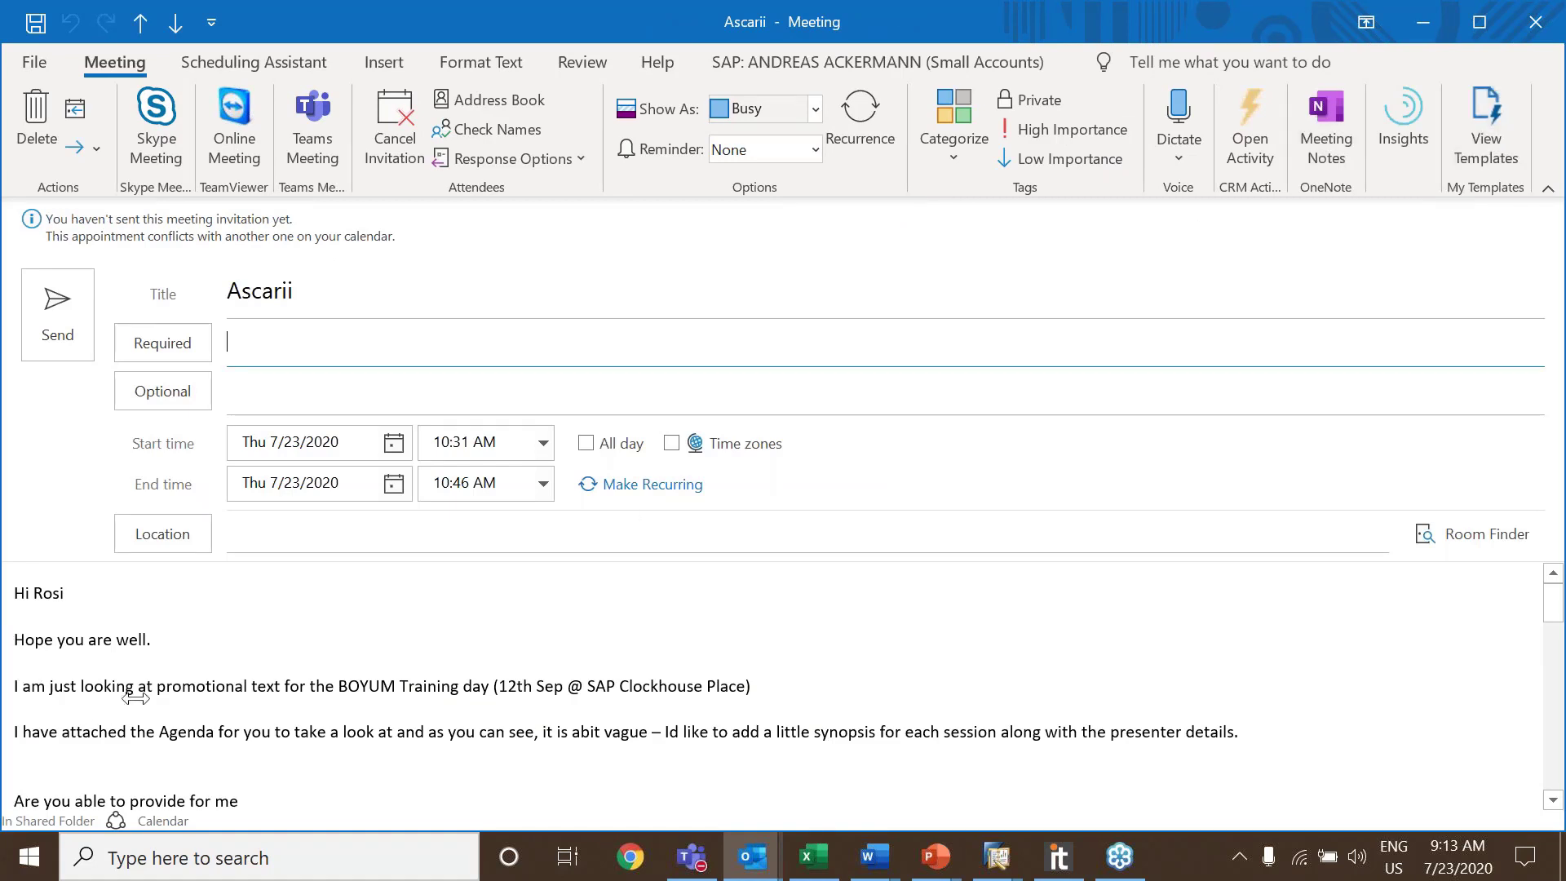
left_click(1535, 24)
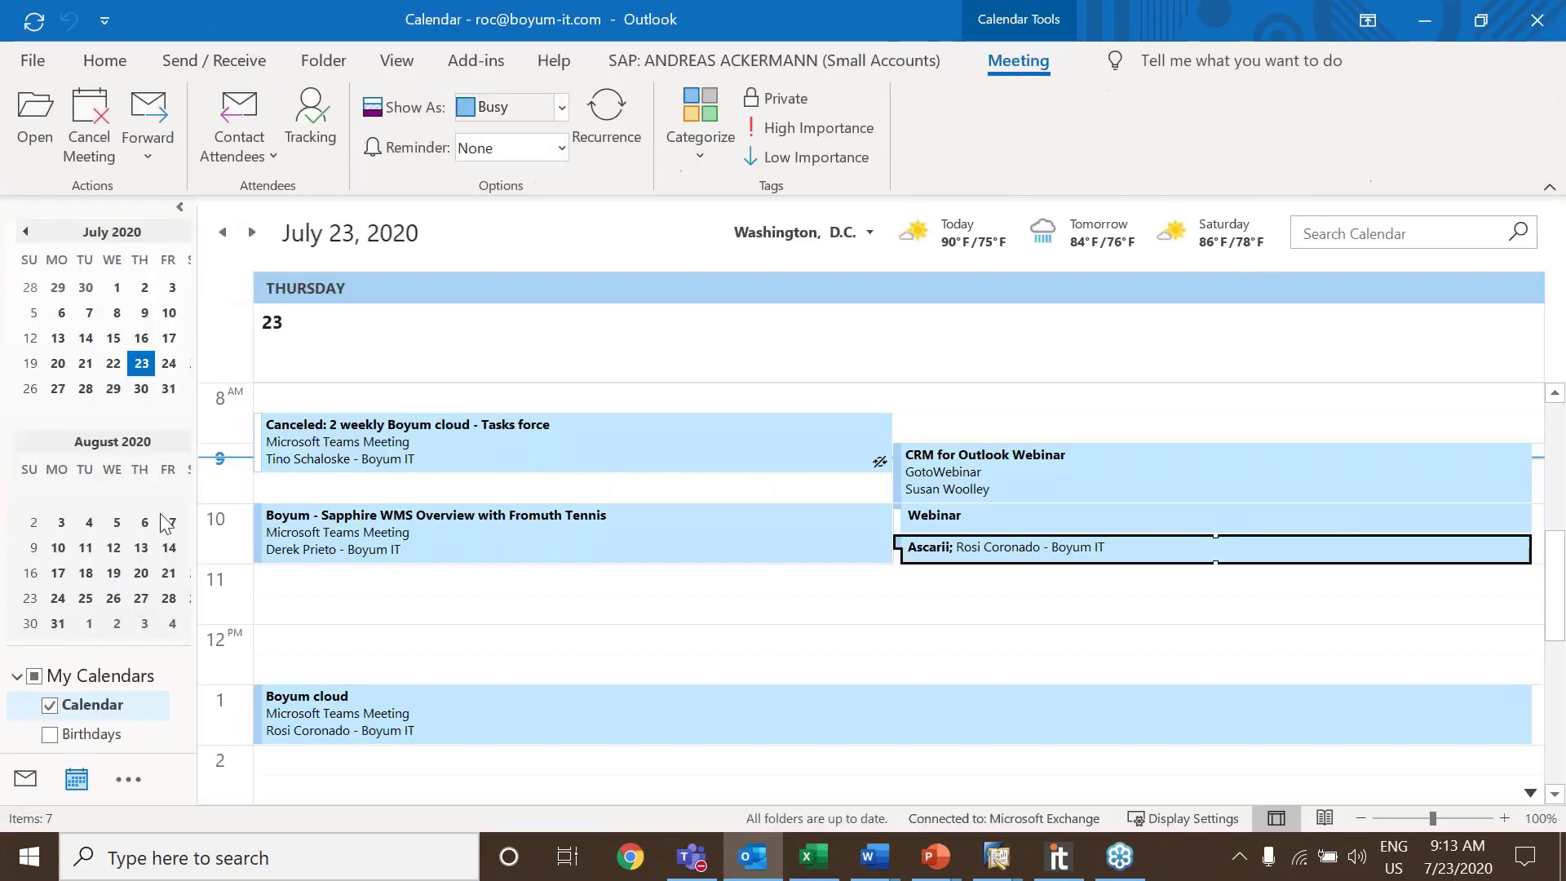
Return to the mail folder, open PRODUMEX's open activity Ascarii dated 7/23/2020 from the customer data to review it, and close it
left_click(20, 787)
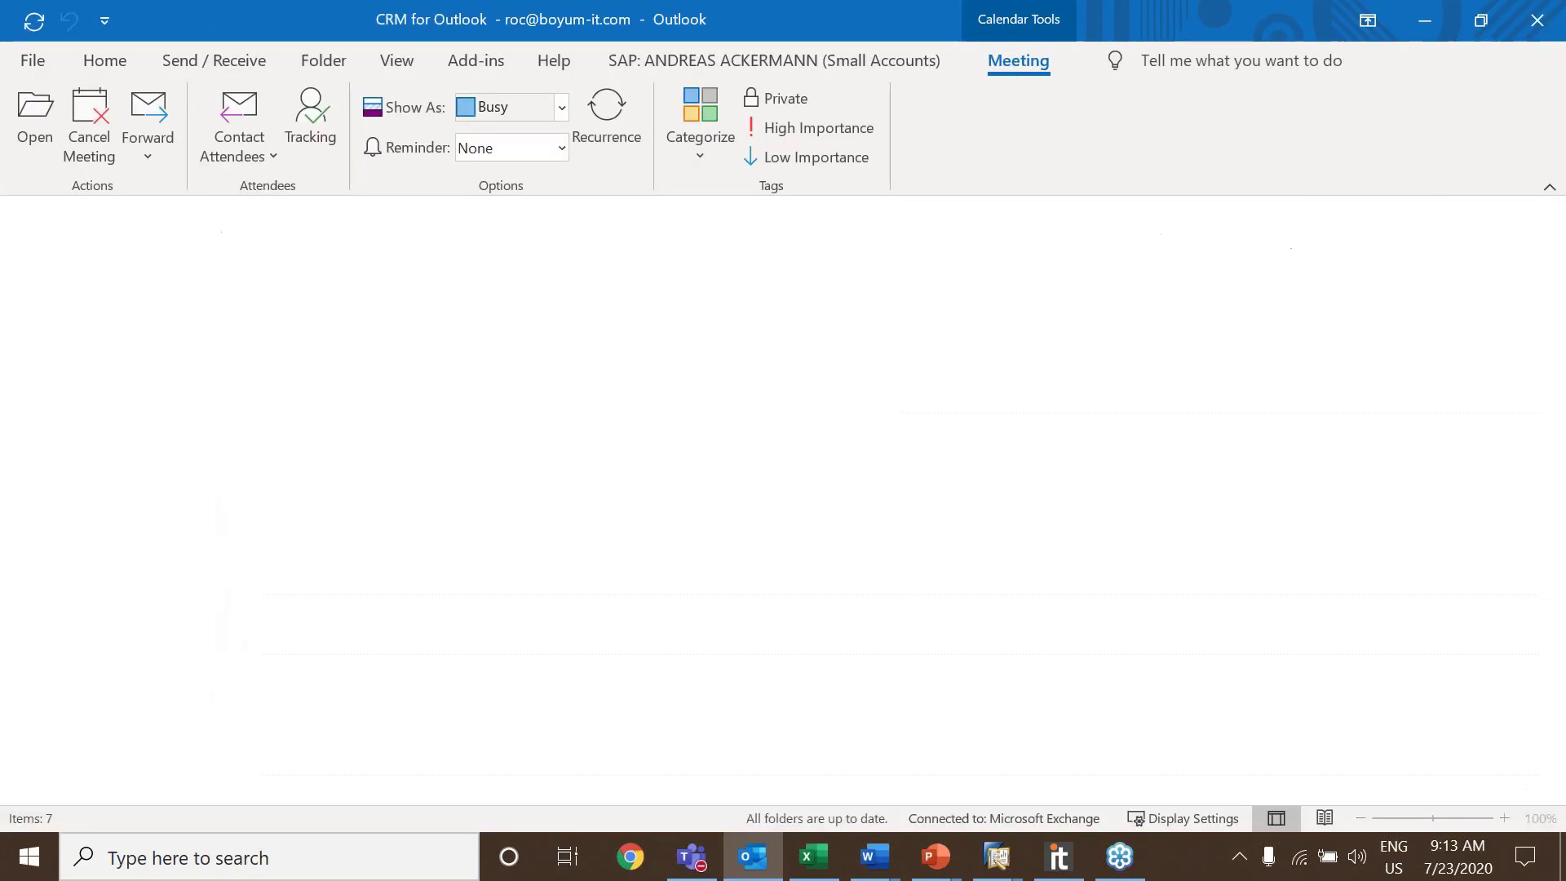
left_click(732, 62)
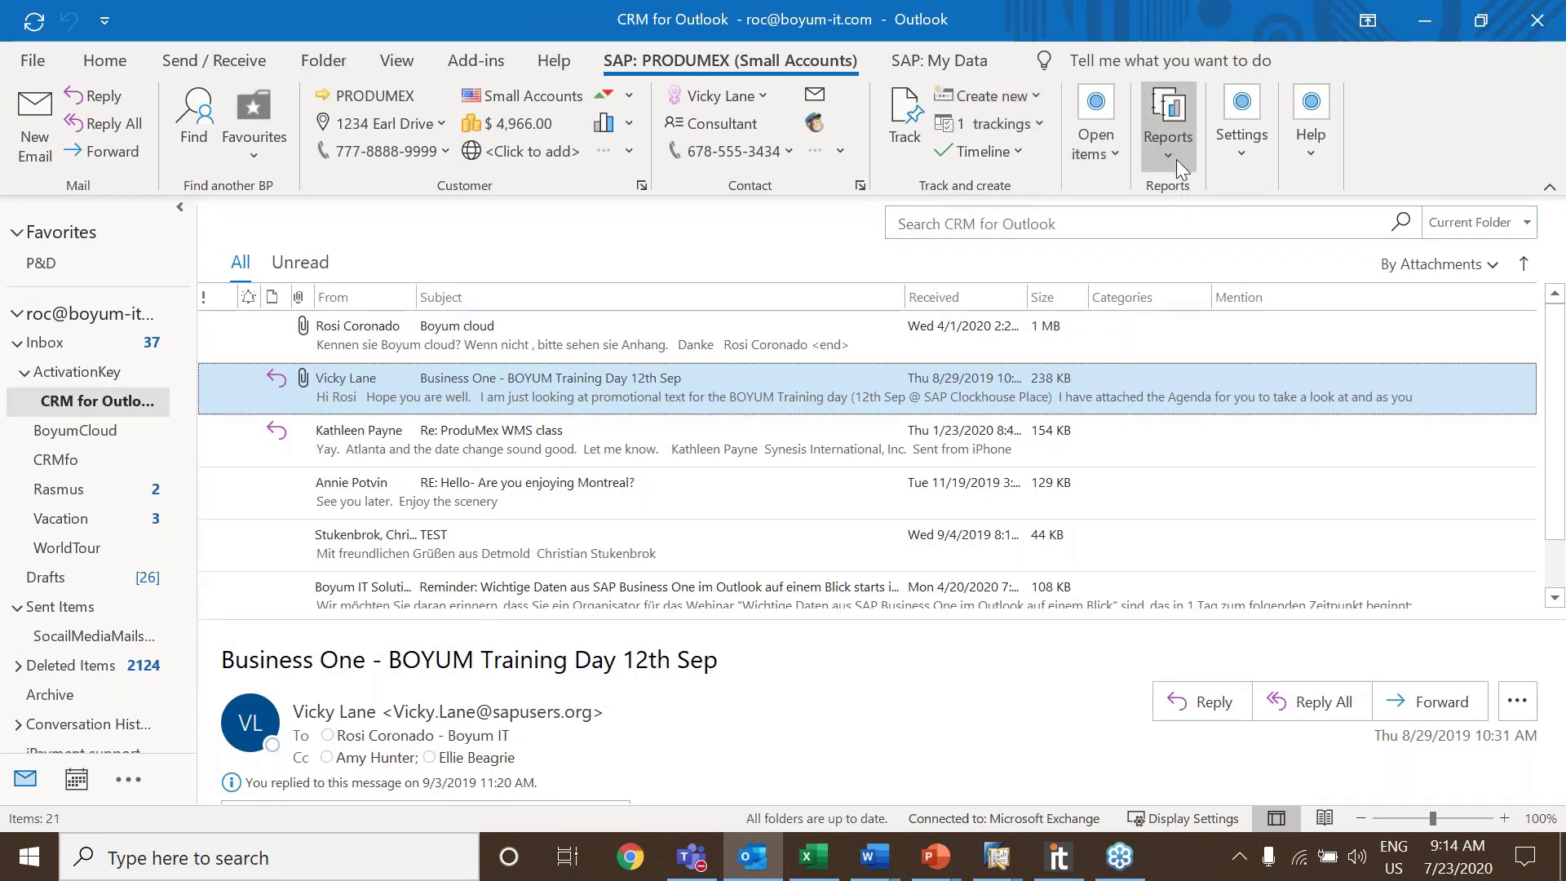
left_click(1119, 150)
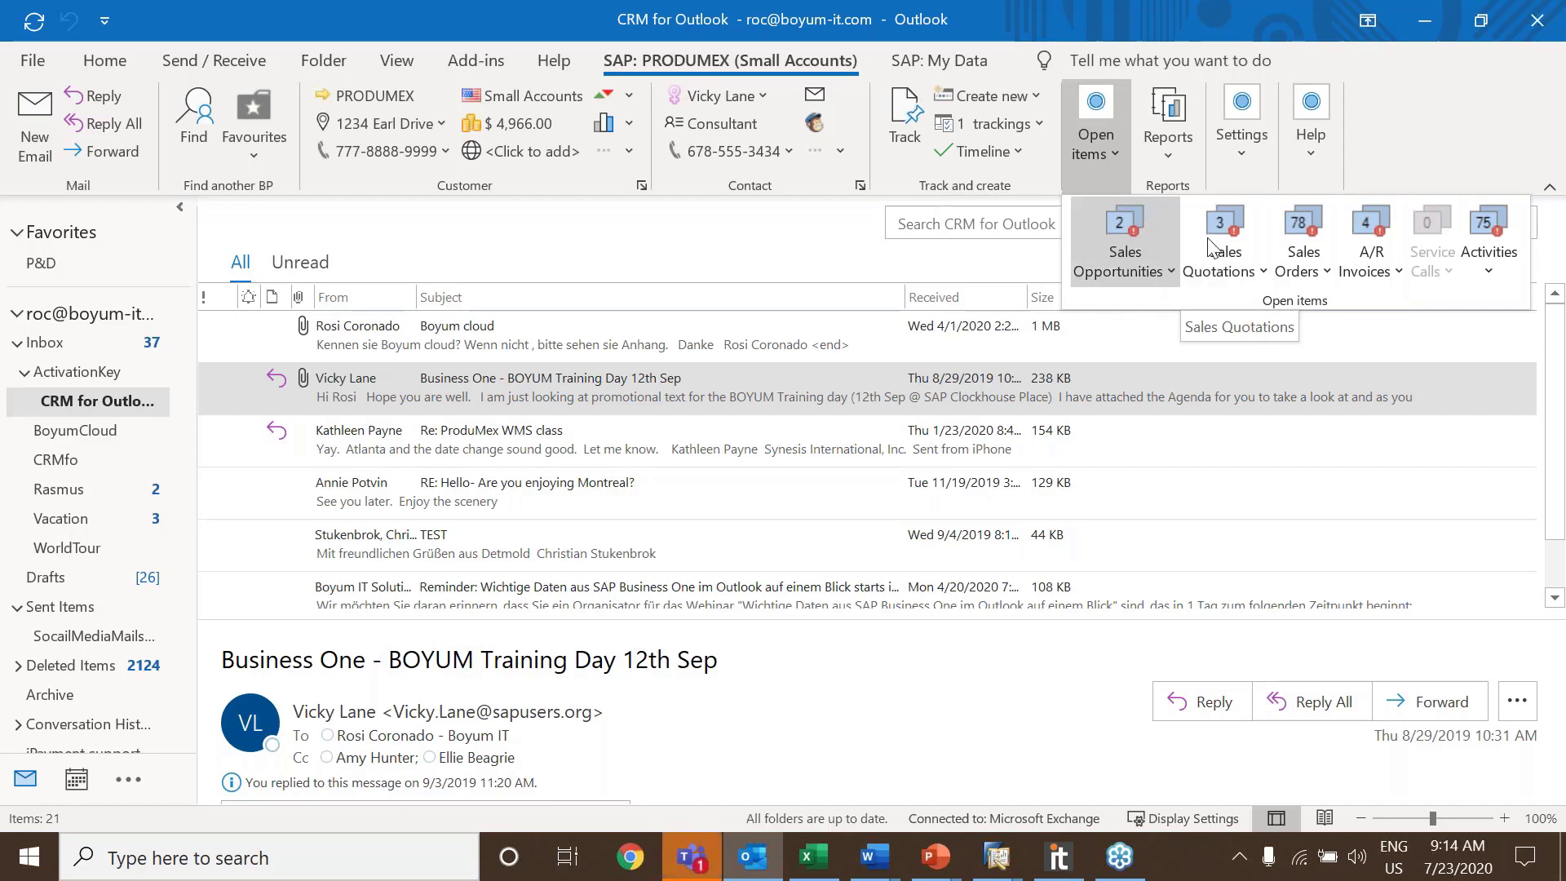
left_click(1489, 271)
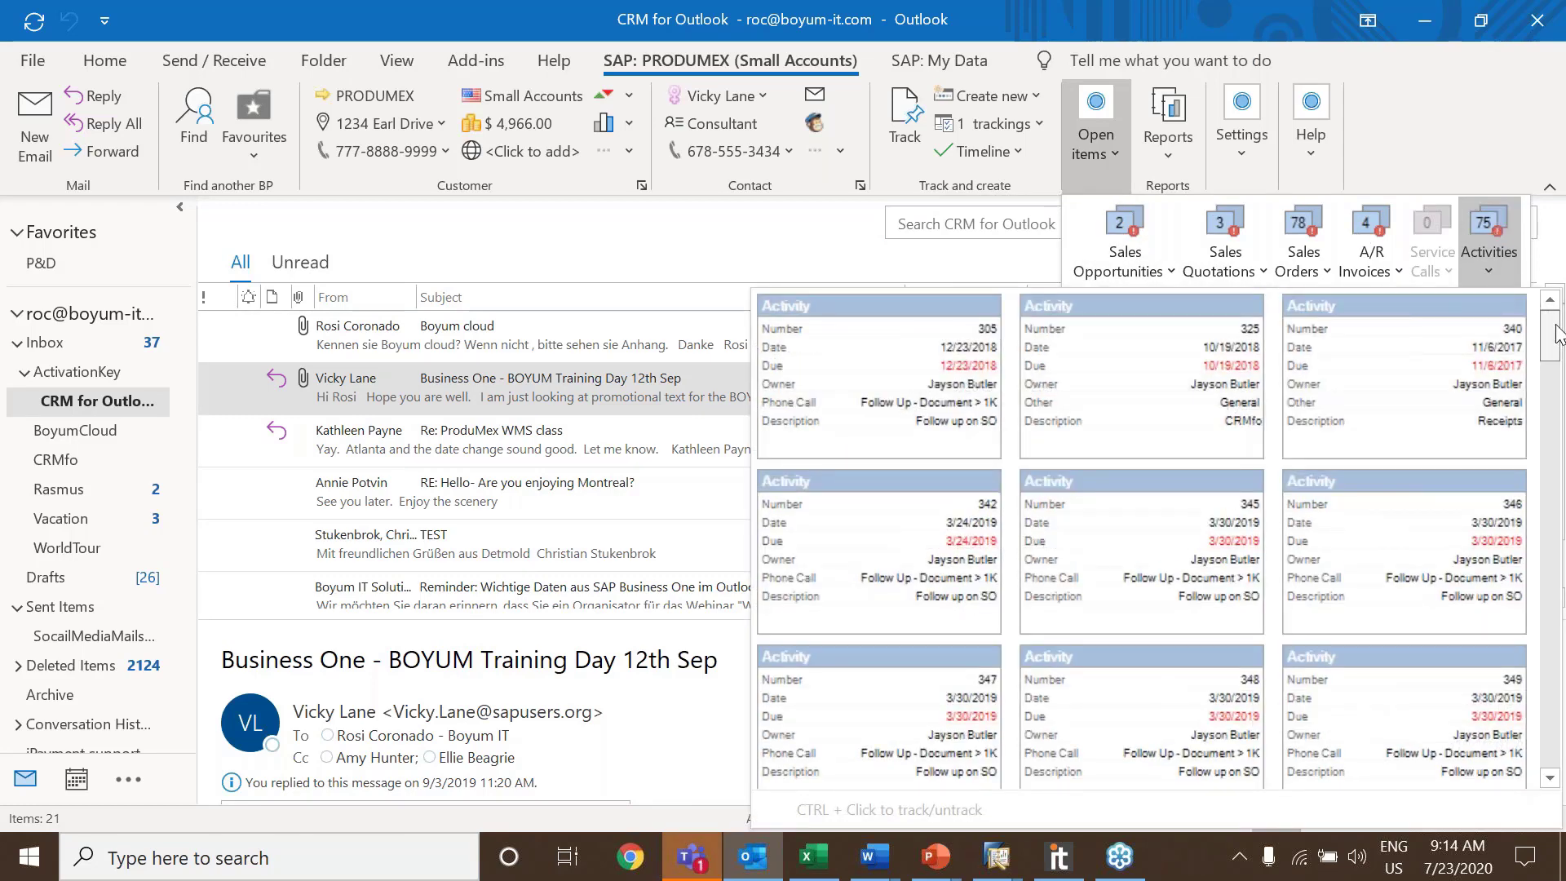
left_click_drag(1558, 334, 1550, 743)
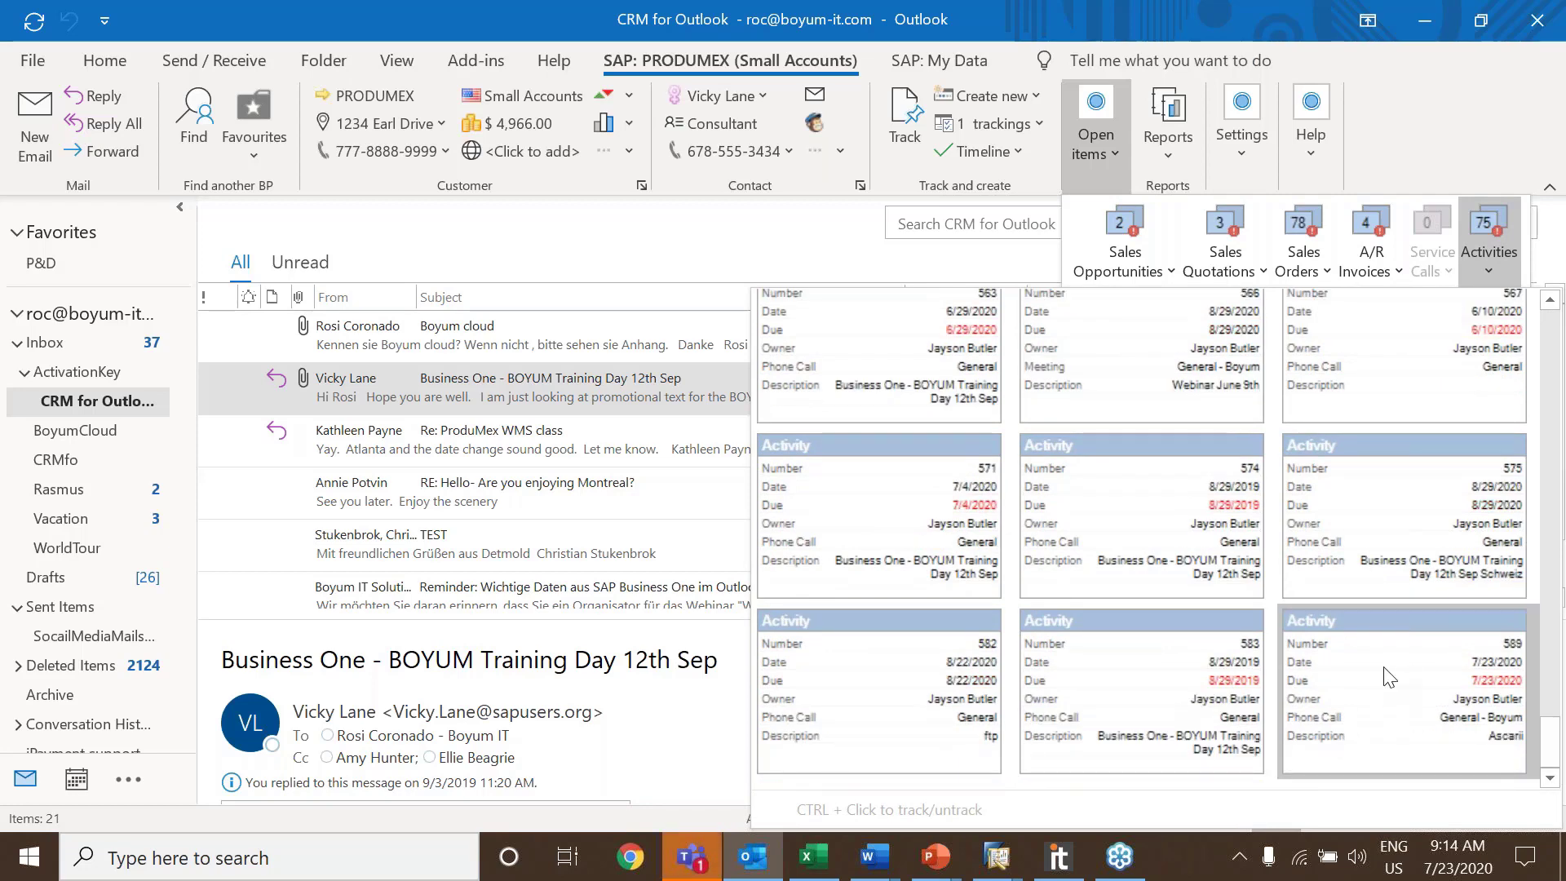
left_click(1424, 693)
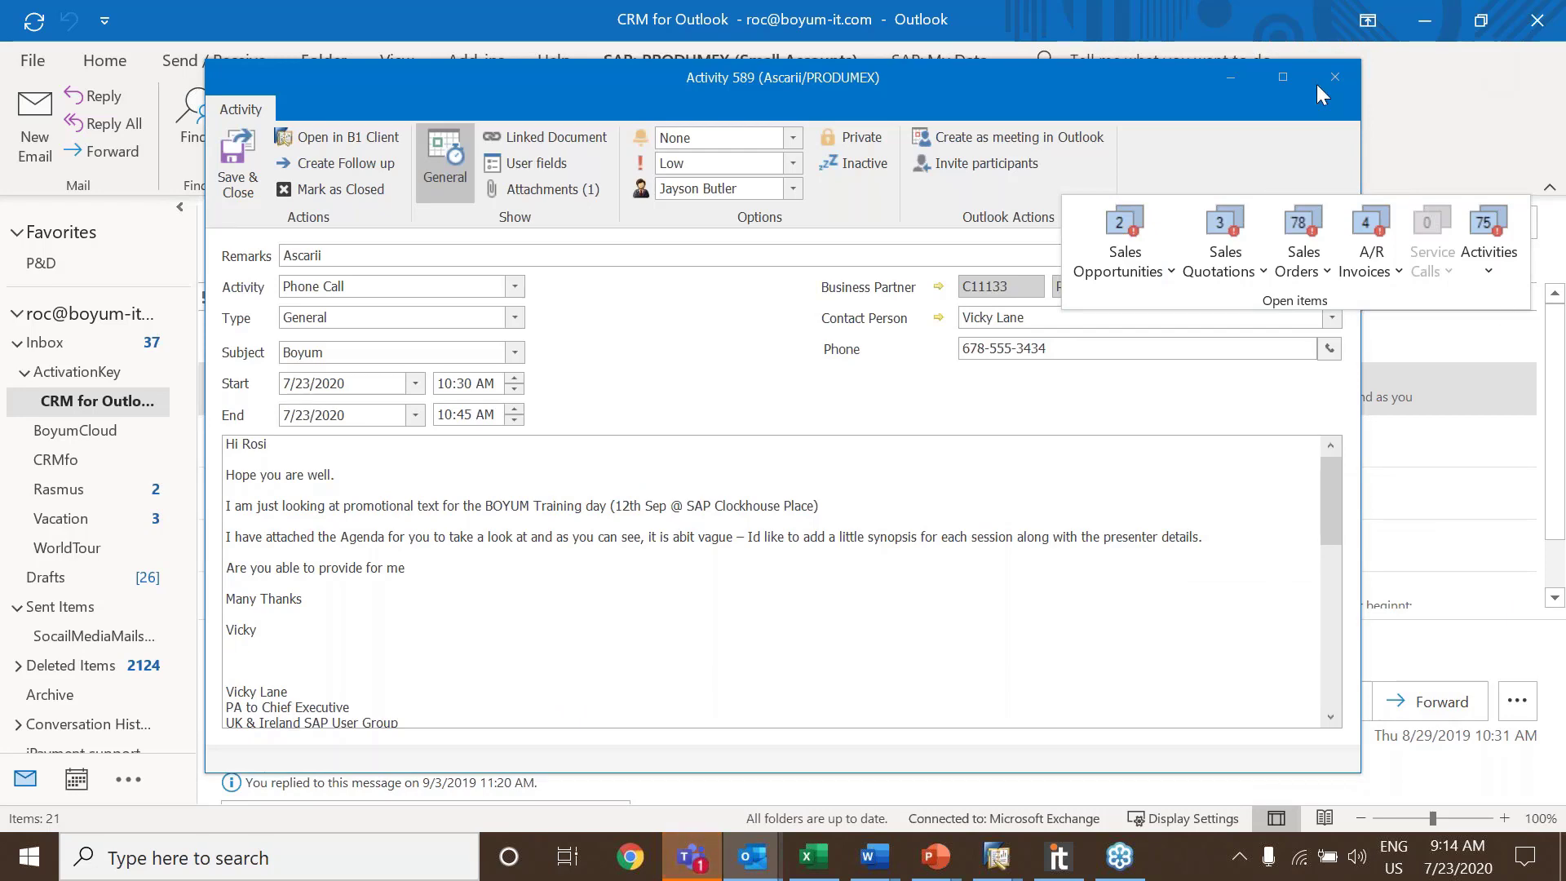
left_click(1335, 77)
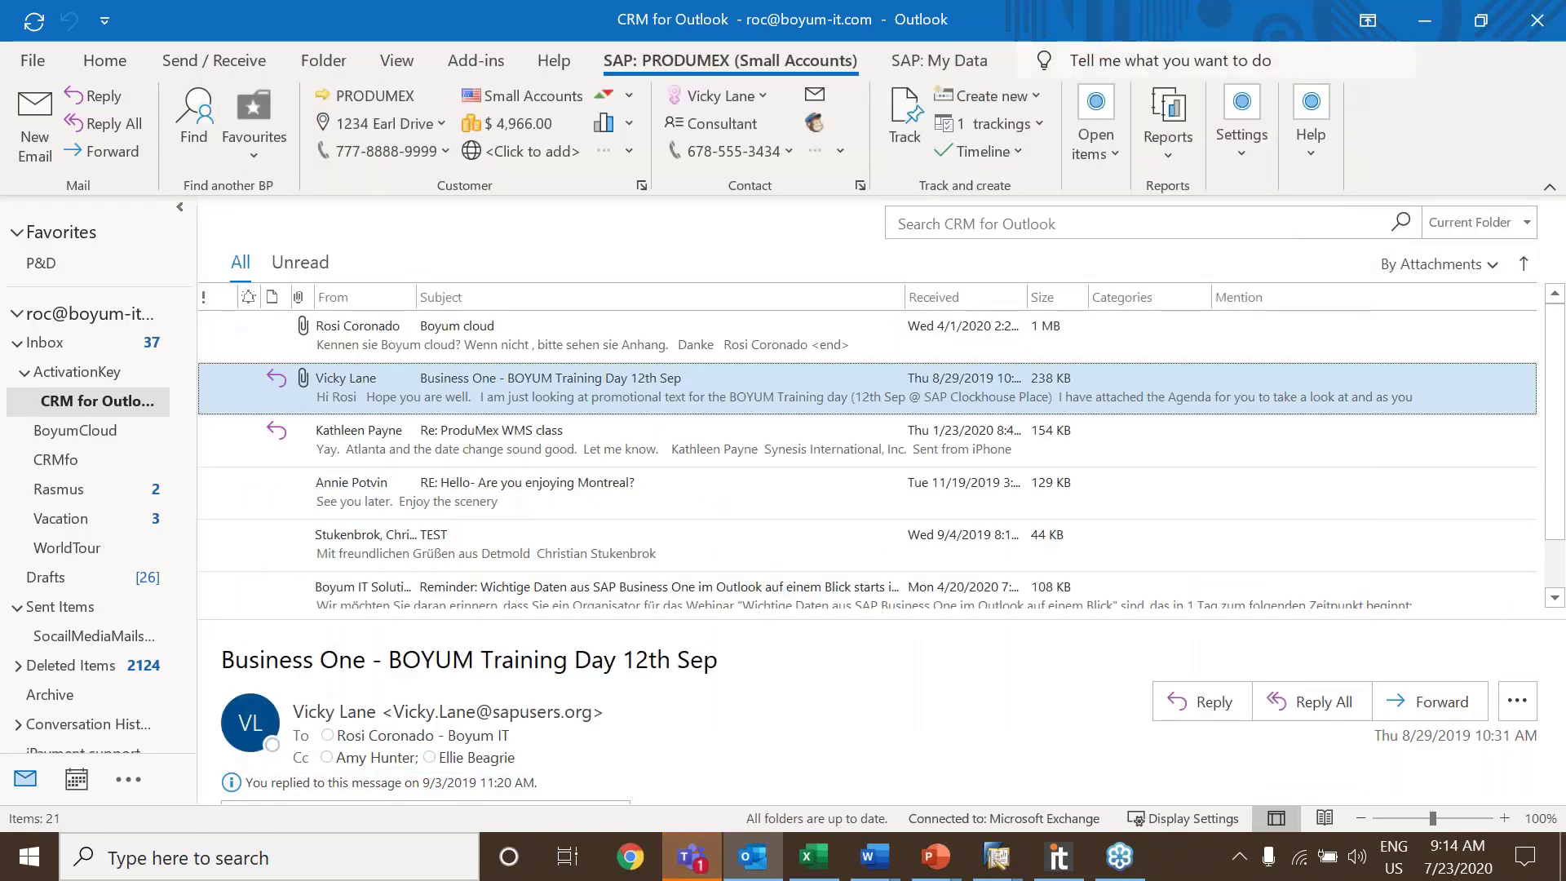
Switch to the SAP Business One client that is logged in to the Test DB company
left_click(1010, 864)
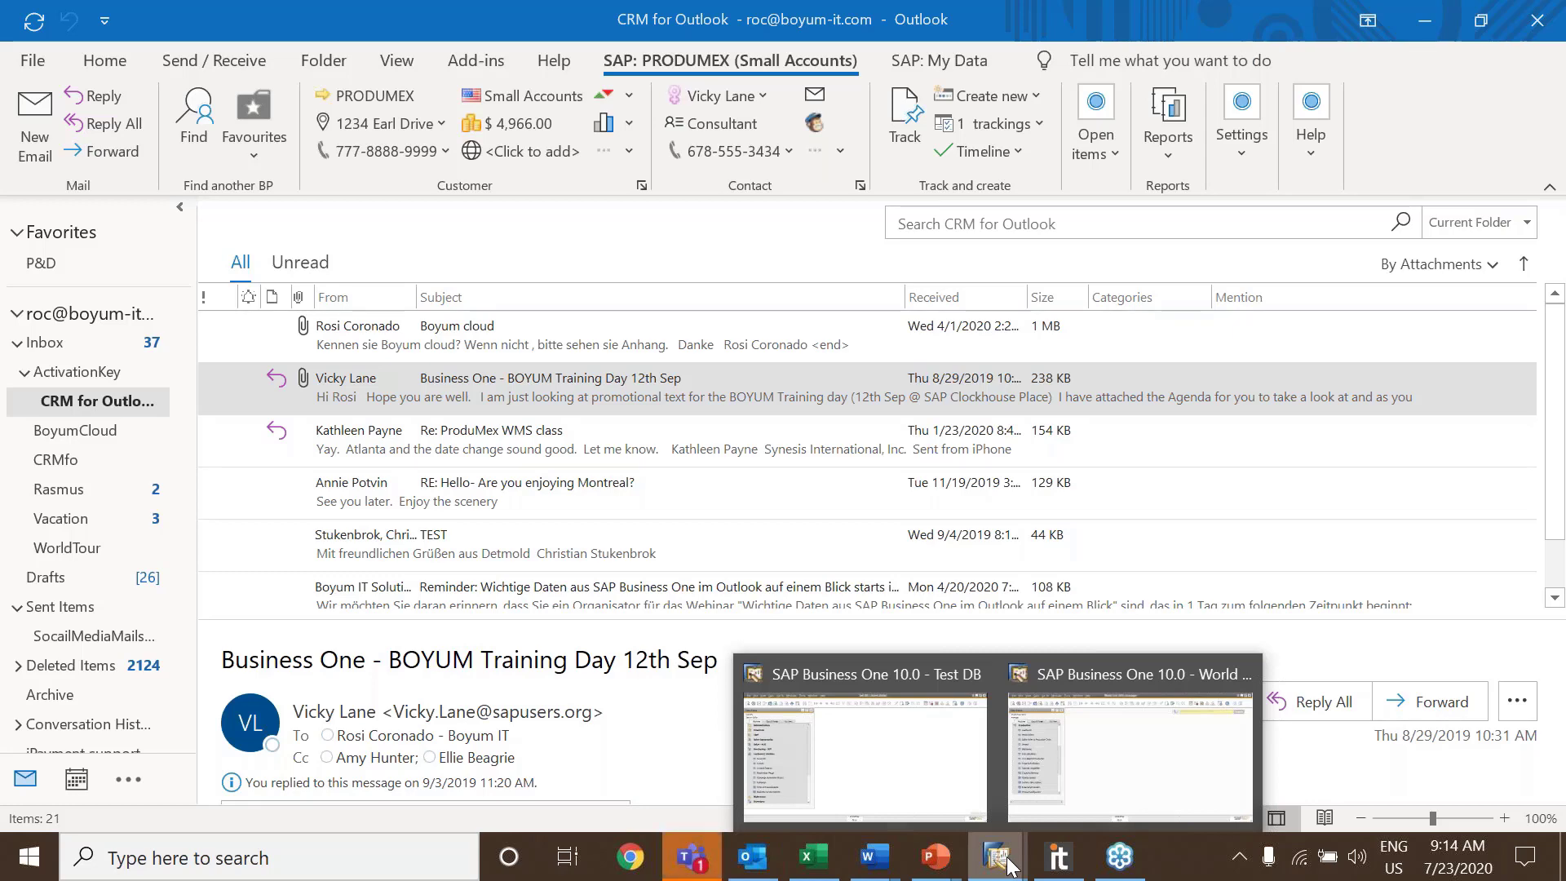
left_click(1158, 799)
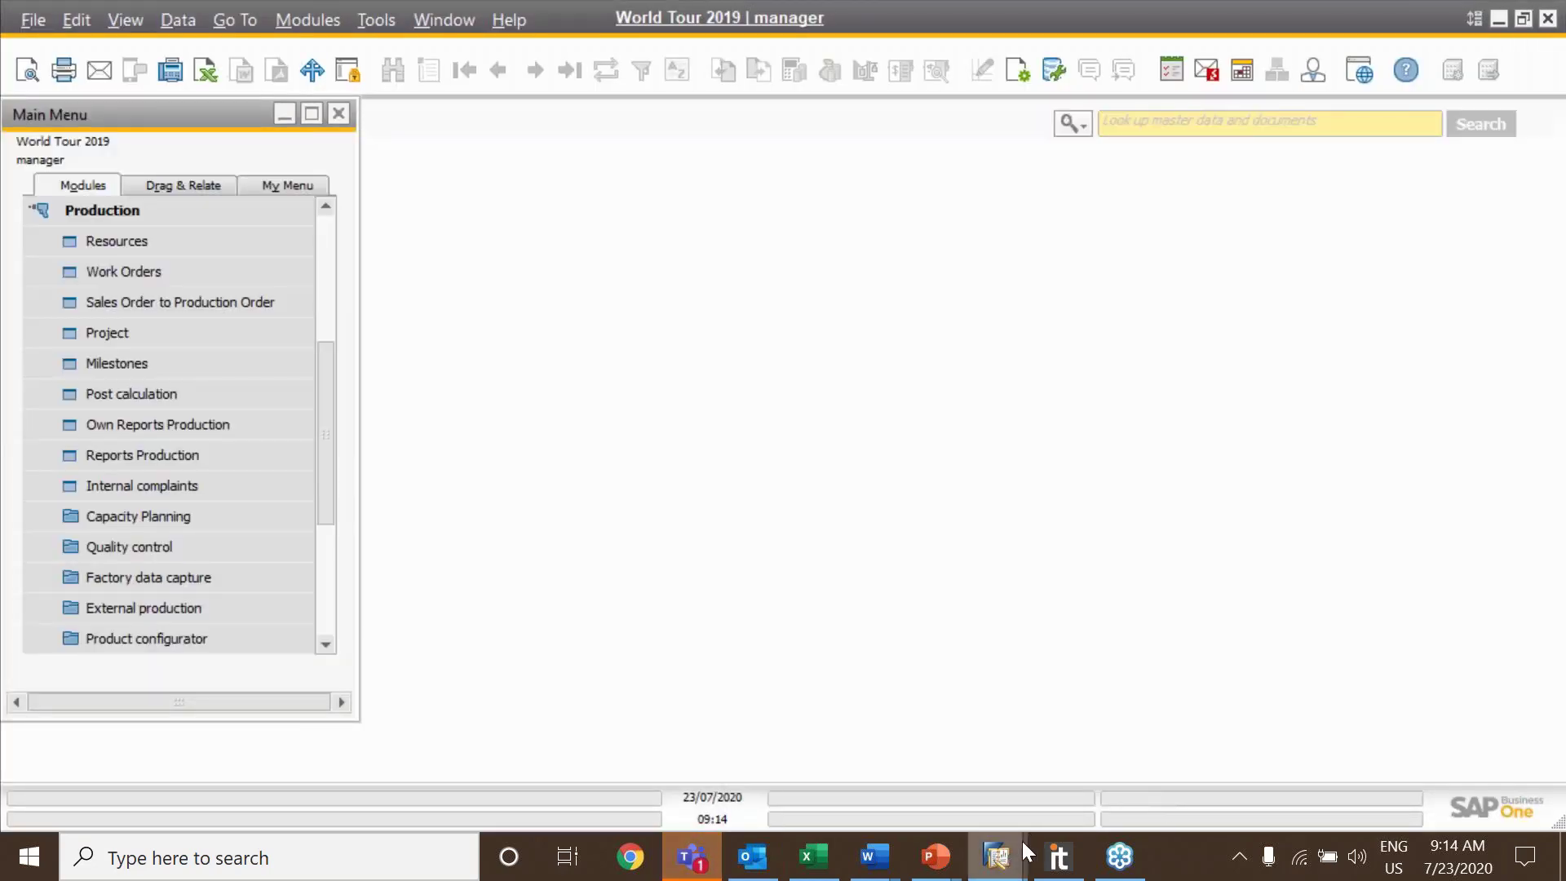
left_click(1016, 856)
left_click(889, 815)
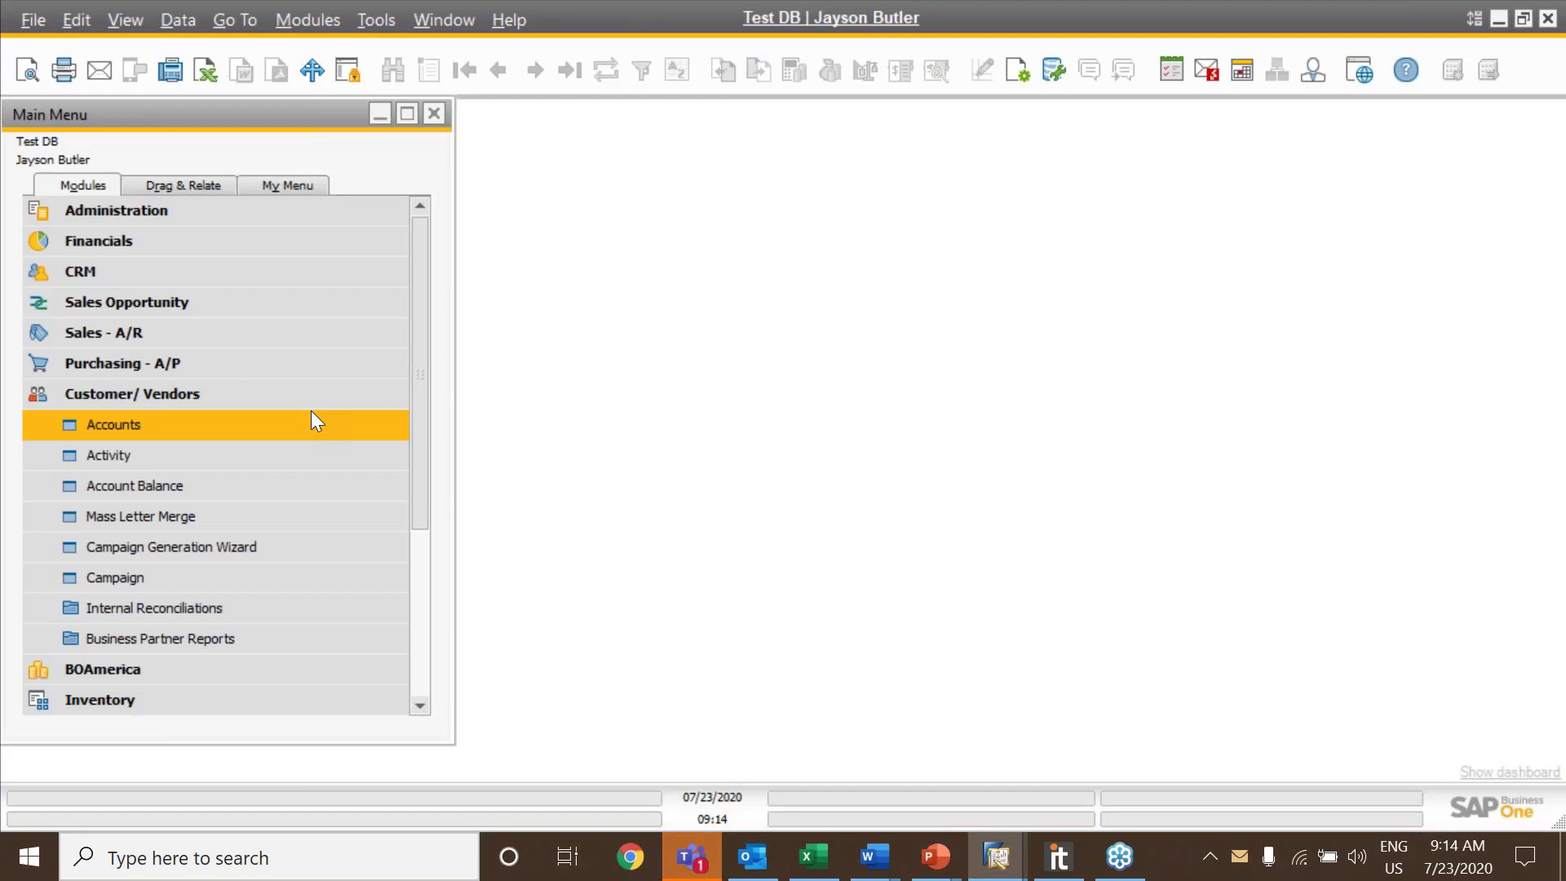
Open the last activity record under Customer/Vendors, discarding the new entry, and view its attachments and linked document
left_click(267, 457)
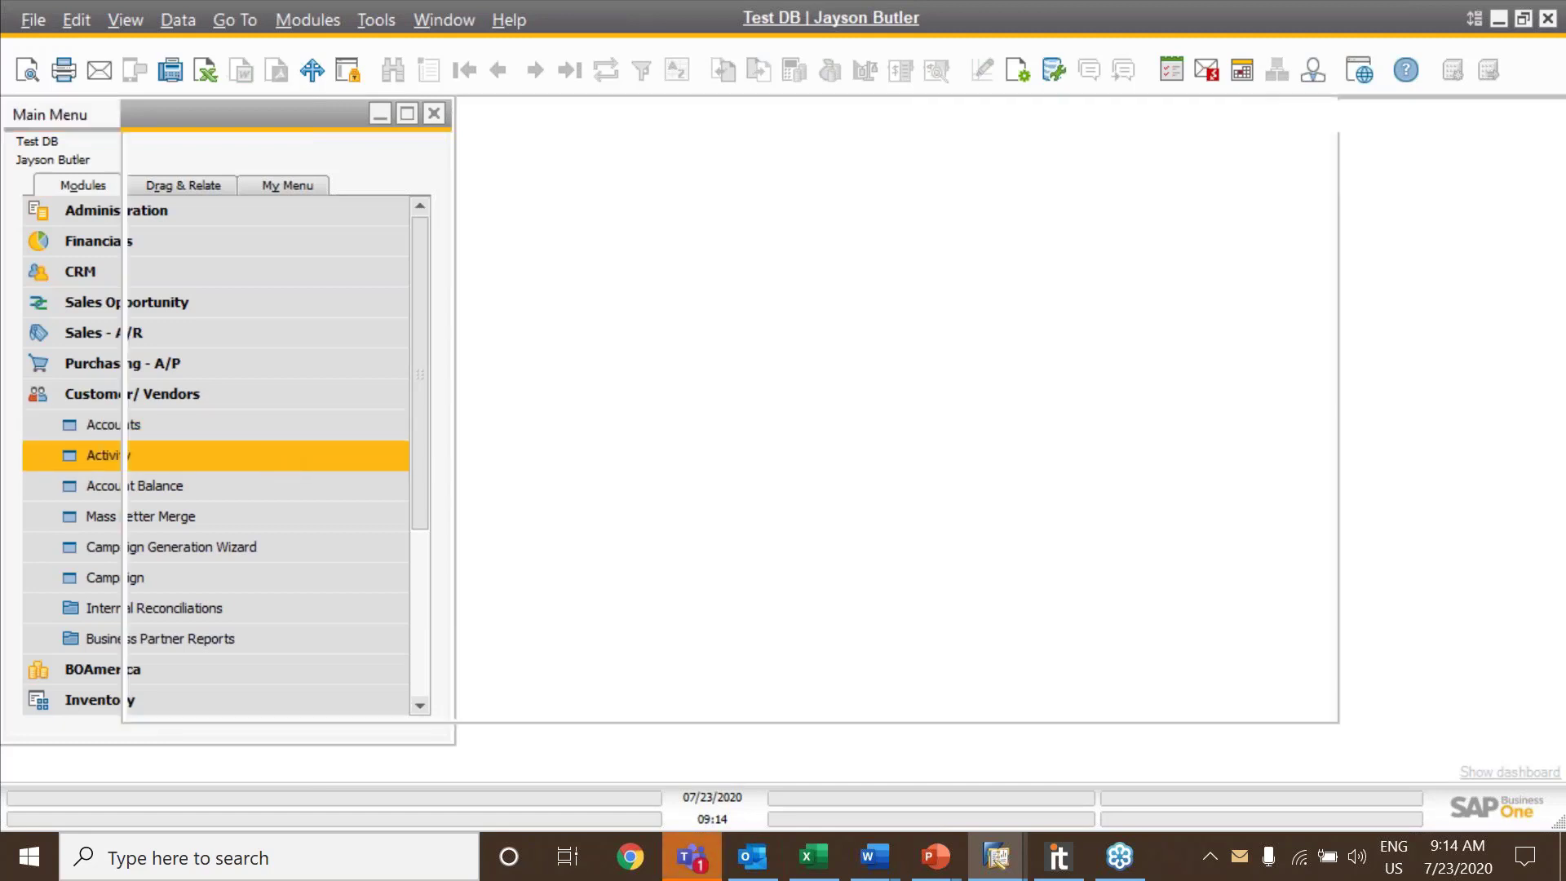
left_click(569, 70)
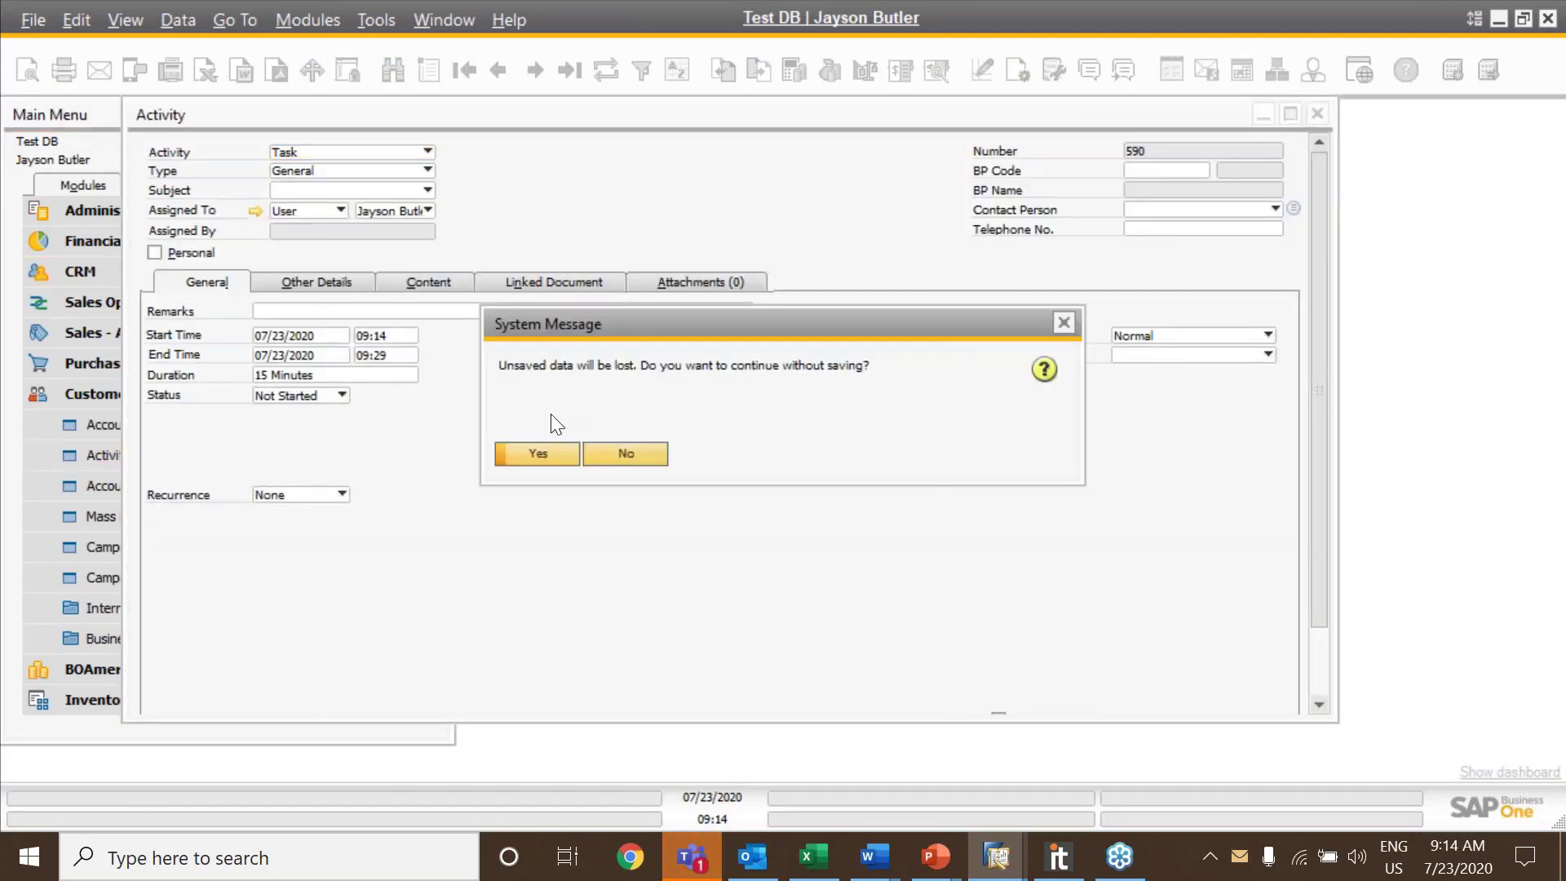
left_click(575, 455)
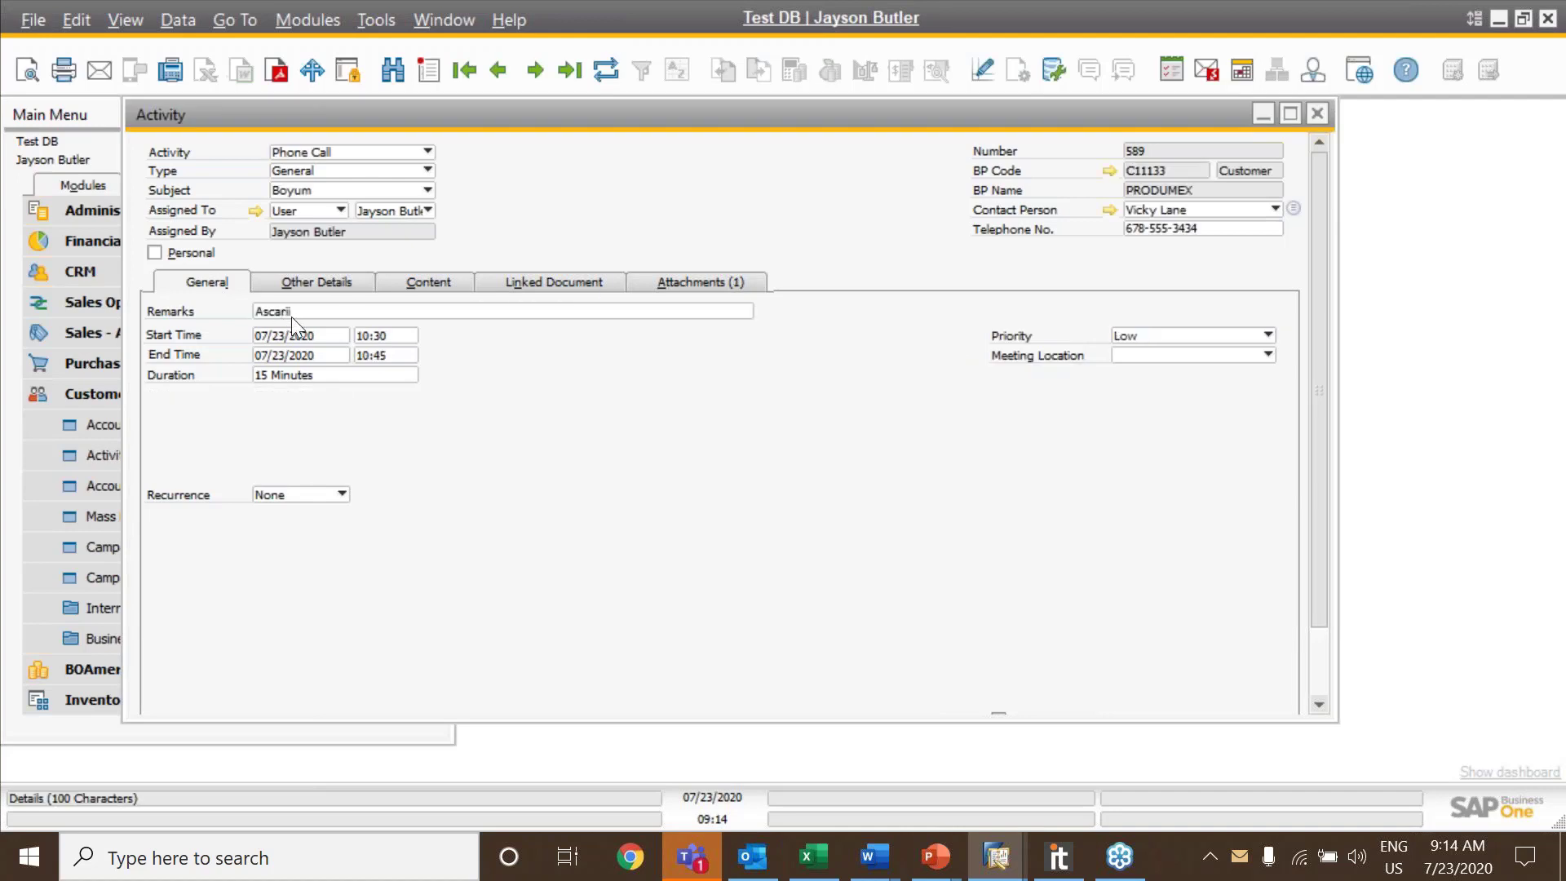
left_click(704, 285)
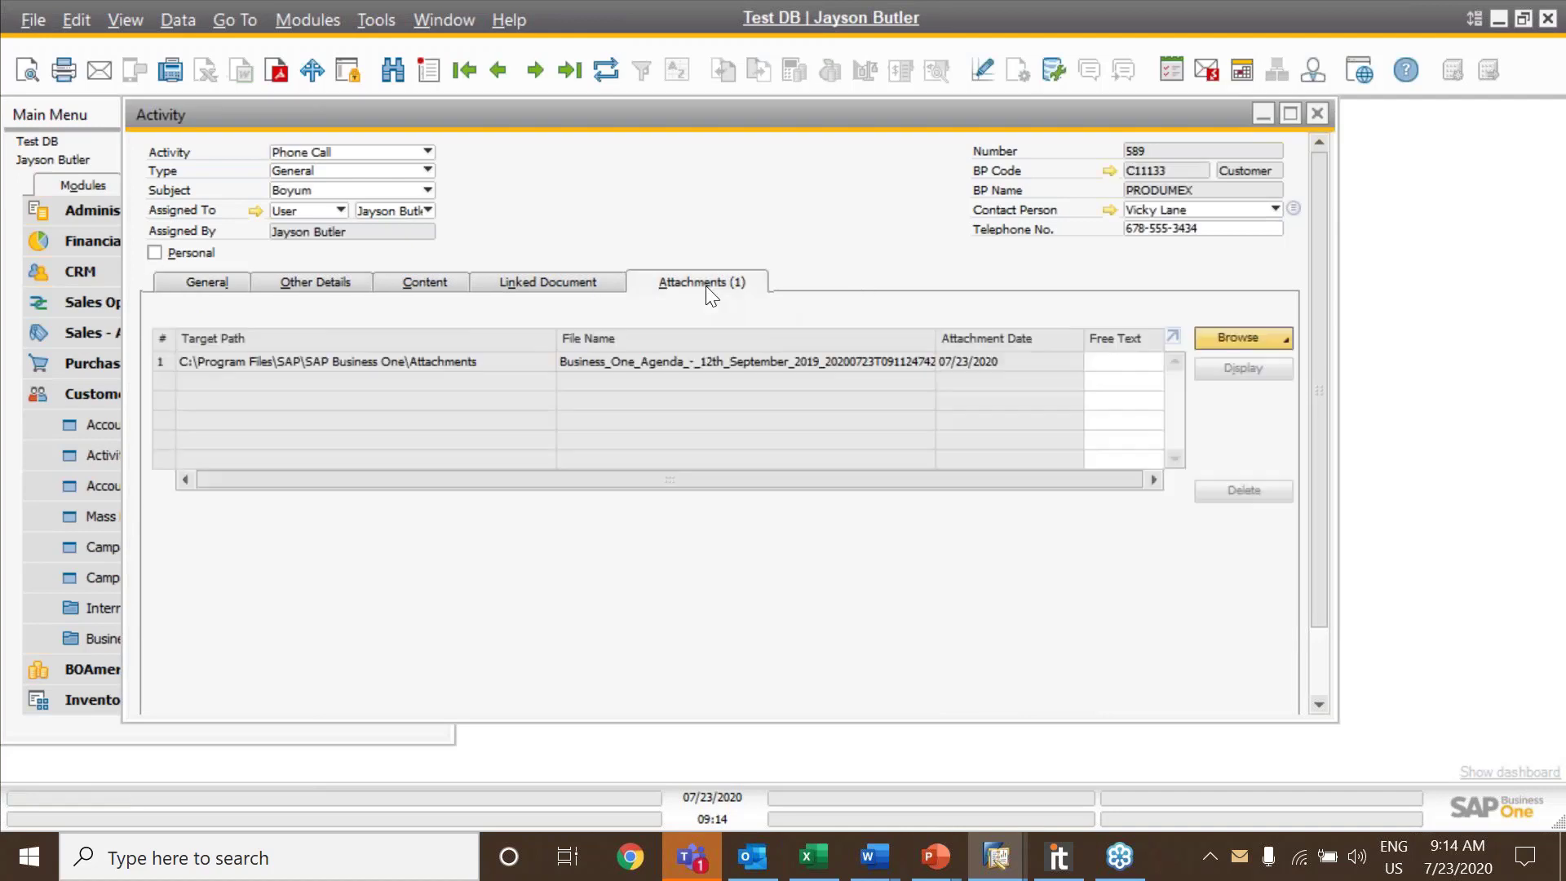
left_click(586, 282)
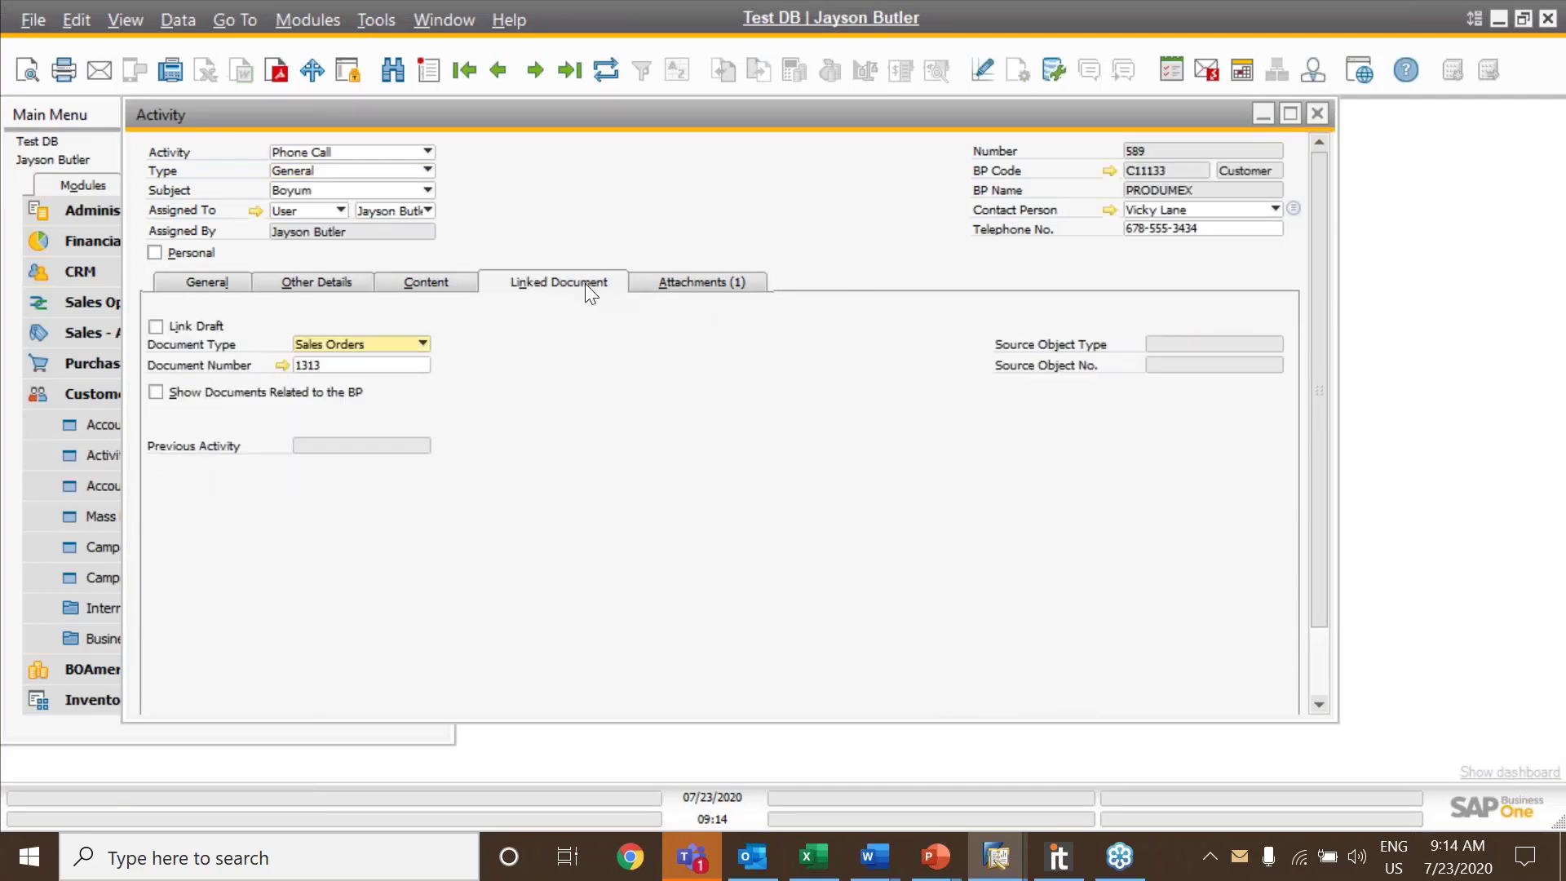
Change the activity's general remarks to "Ascarii Rocks", update the record and close it
left_click(245, 279)
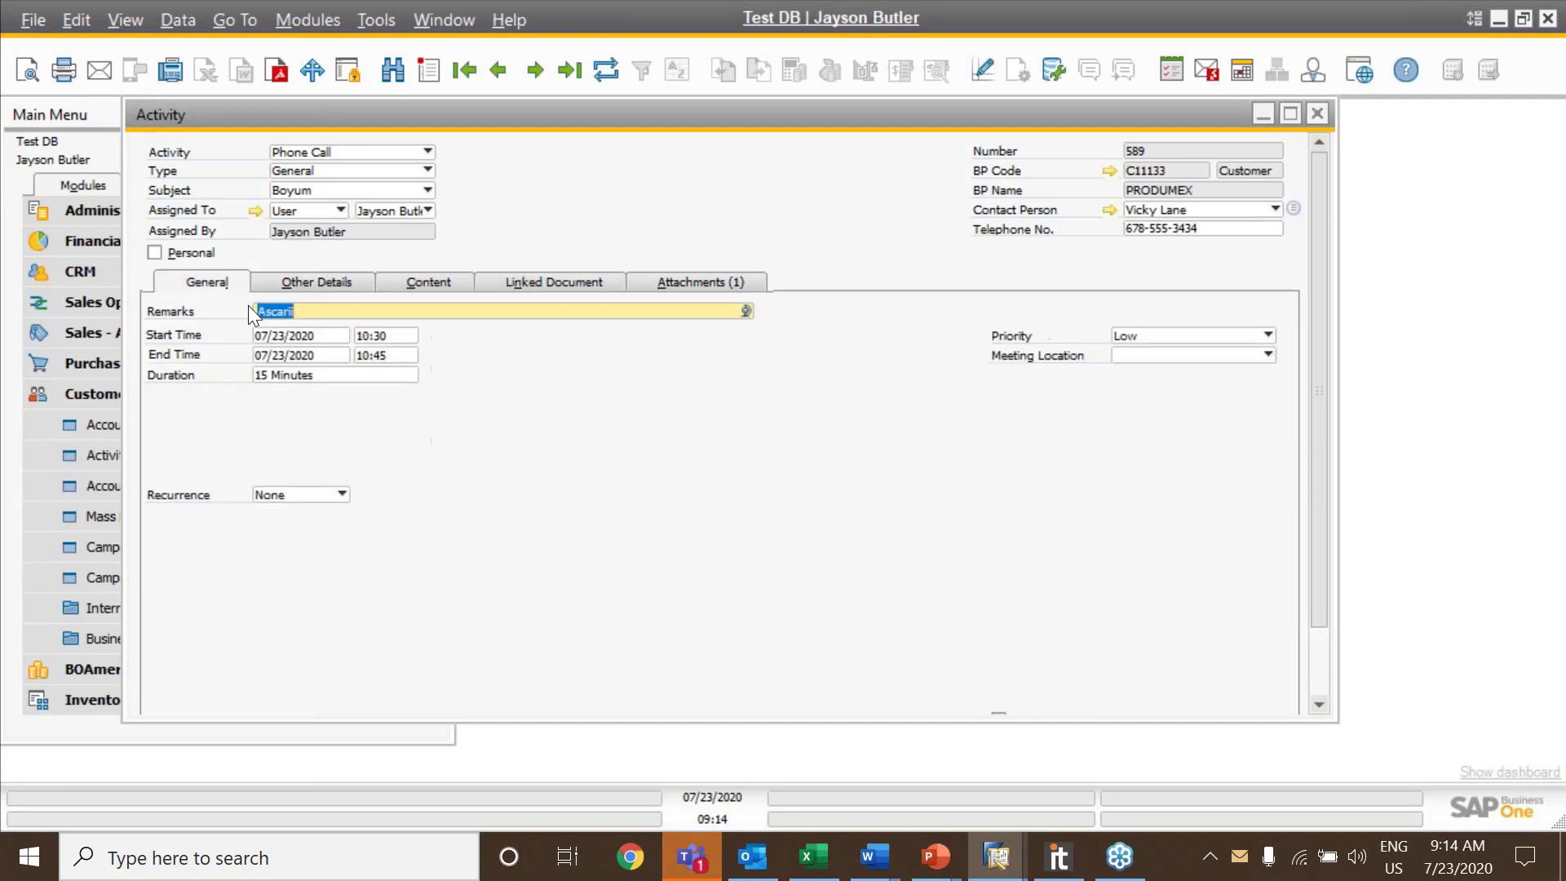
left_click(302, 309)
type("Roc")
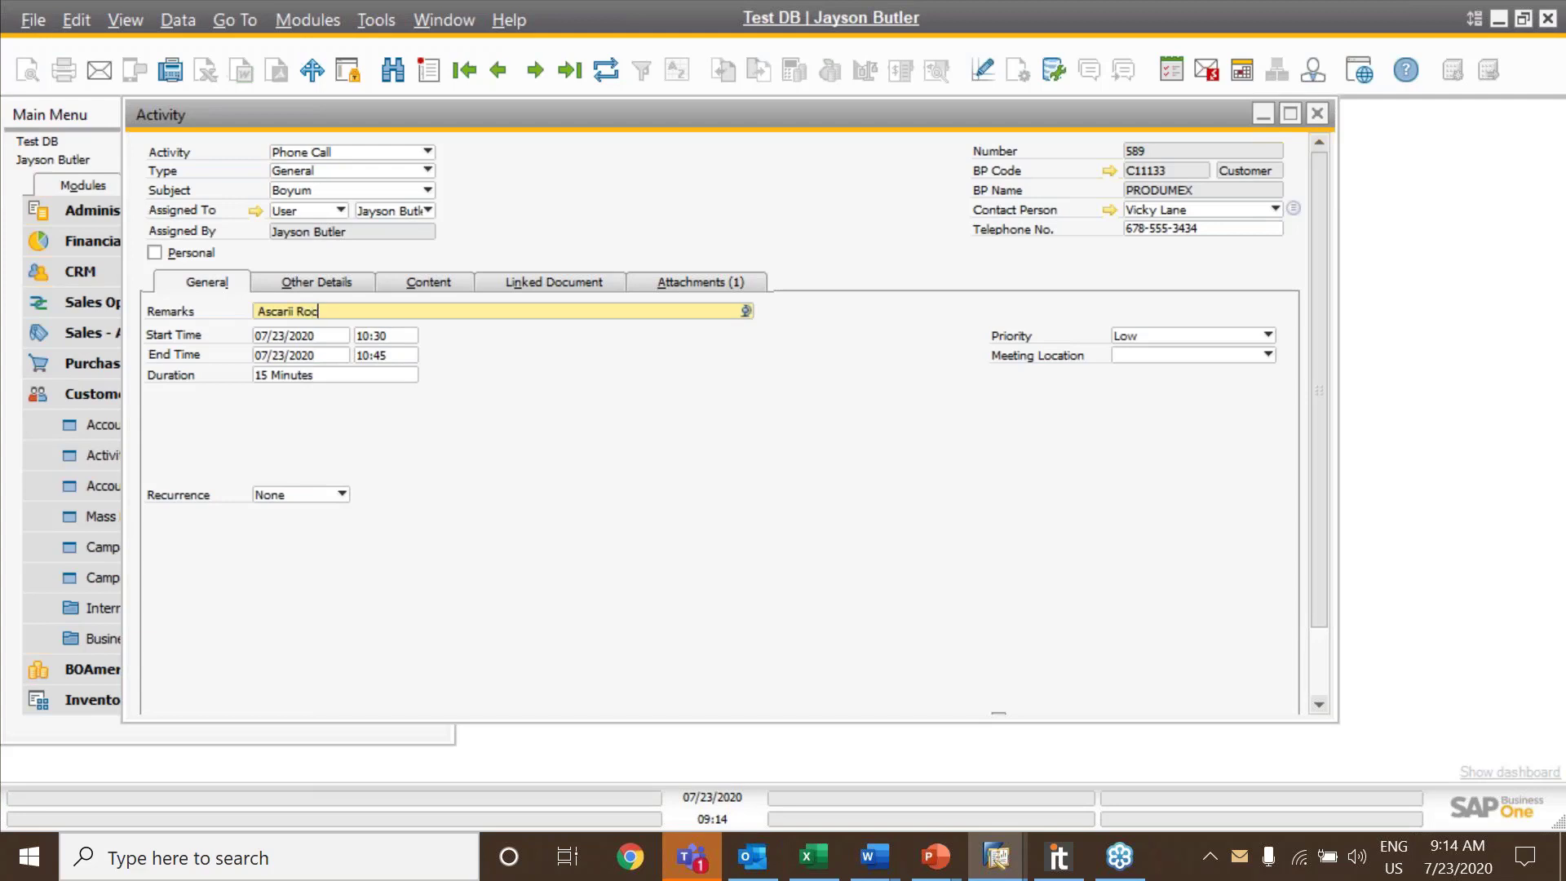
type("ks")
scroll(578, 463, "down", 1)
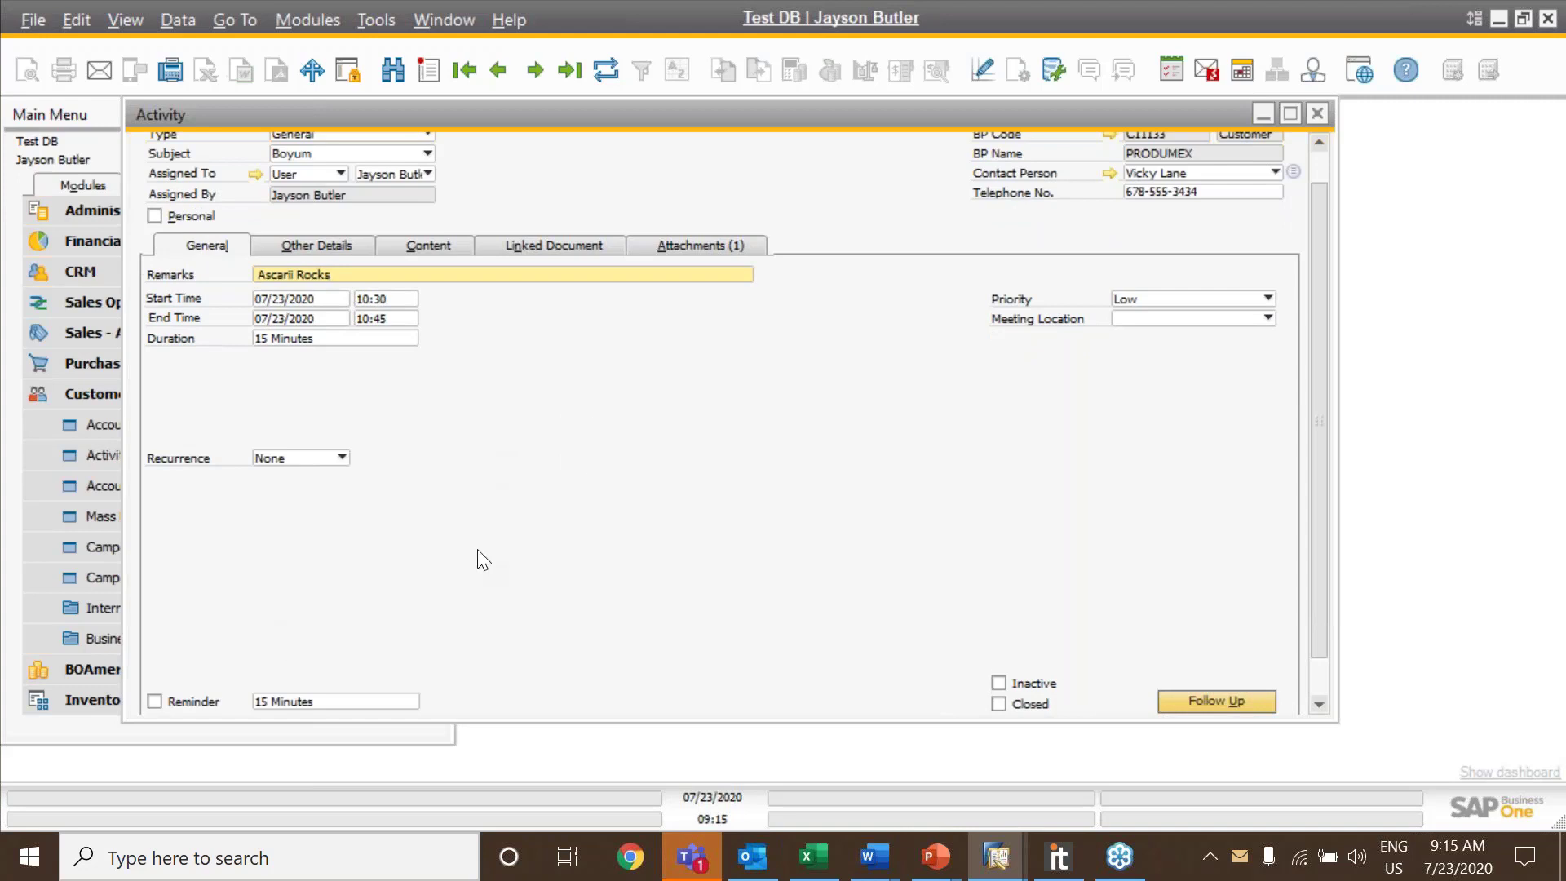
scroll(477, 549, "down", 1)
left_click(199, 689)
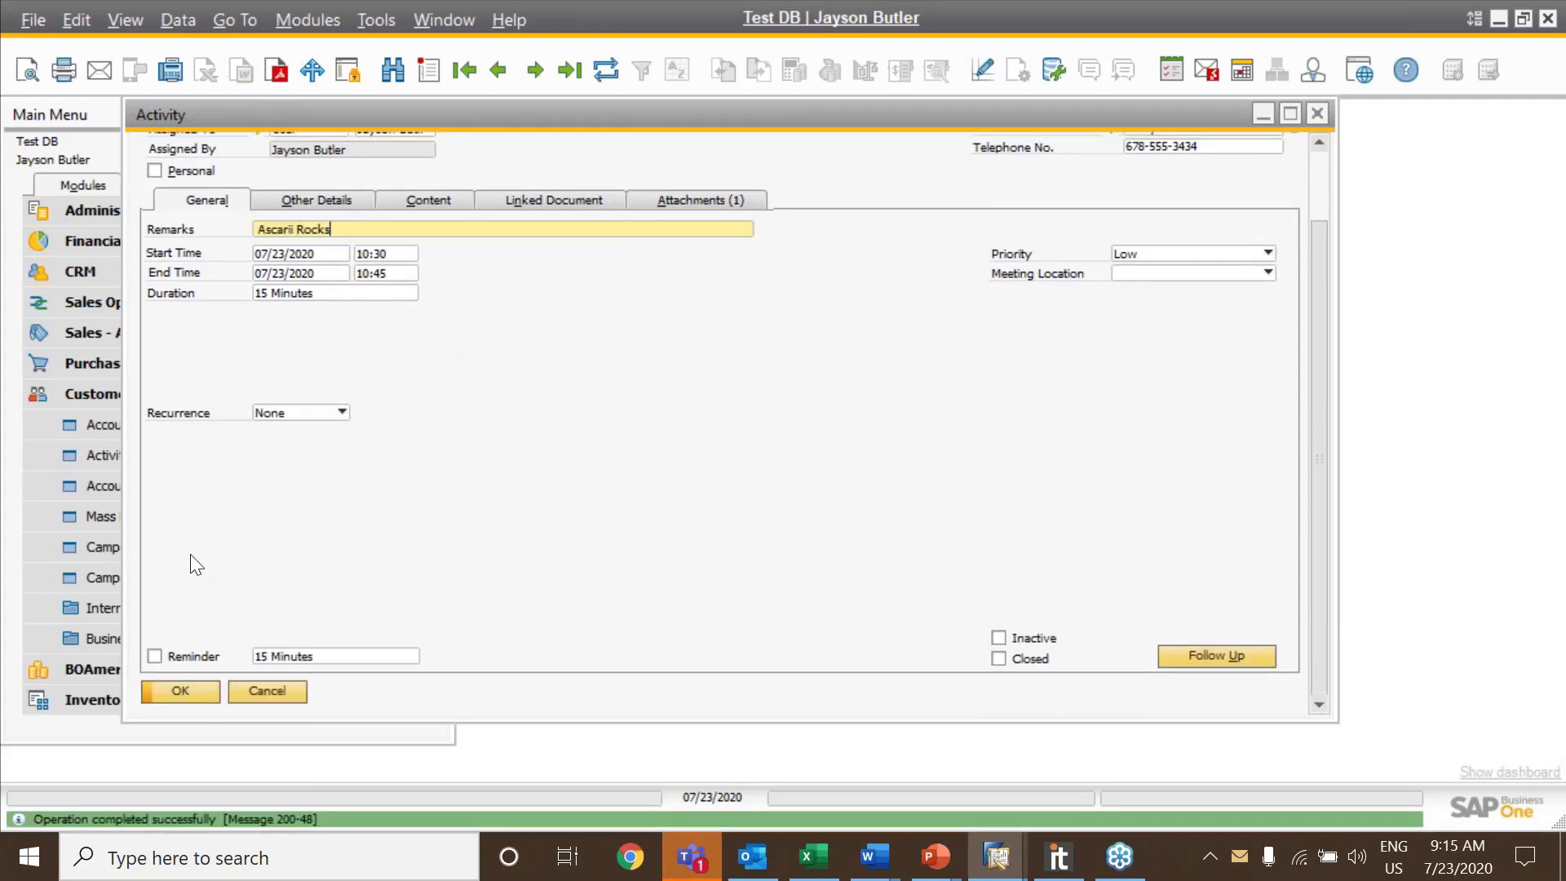
left_click(209, 688)
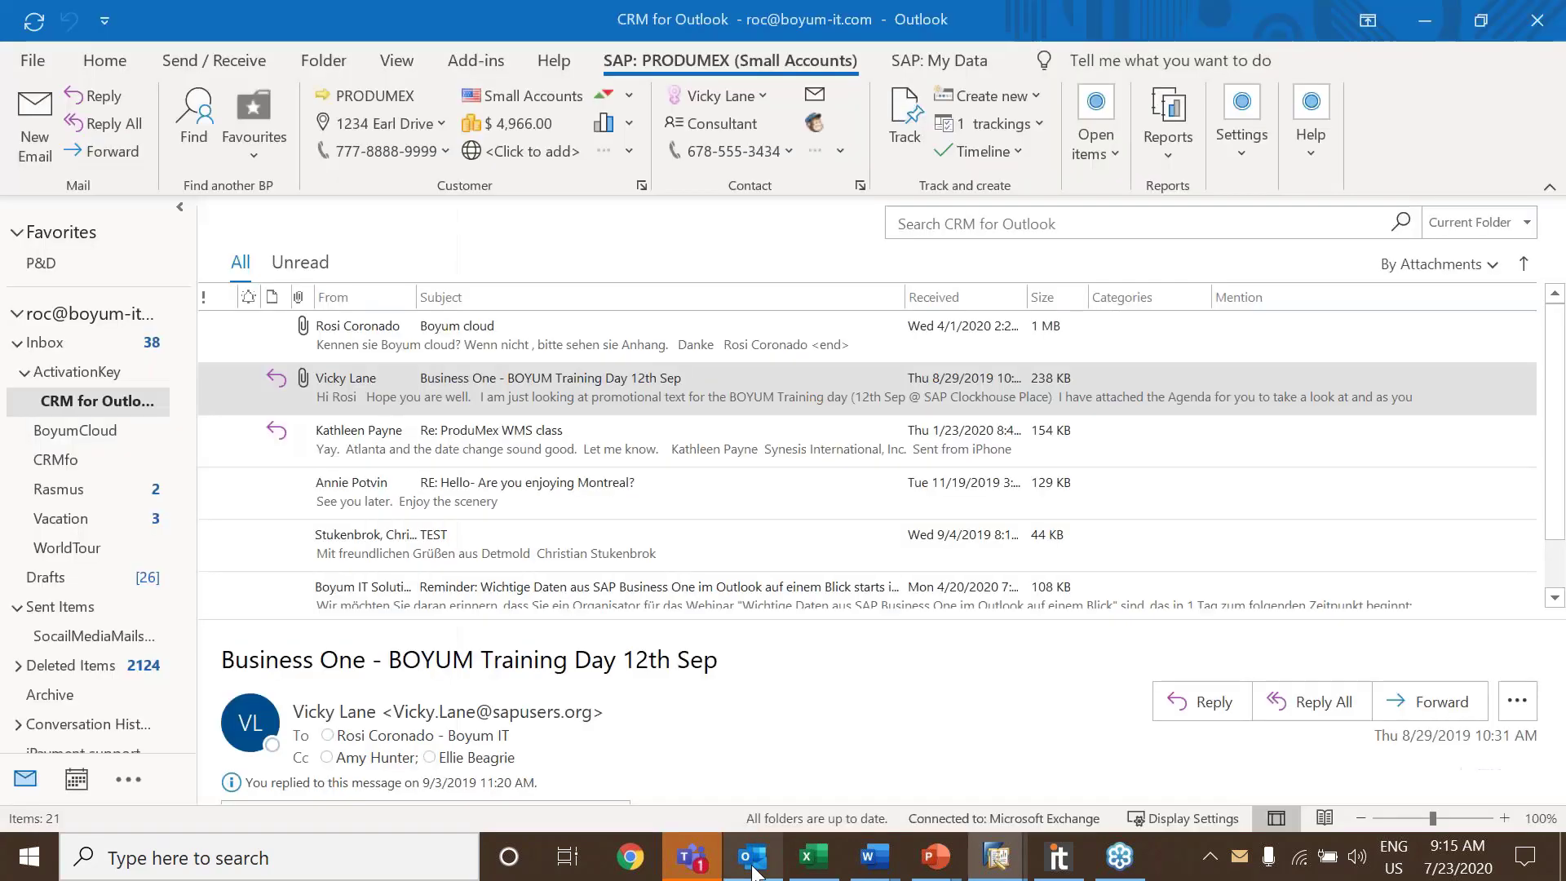
Switch back to Outlook and reselect the email "Business One - BOYUM Training Day 12th Sep" to reload its customer data
left_click(752, 856)
left_click(644, 346)
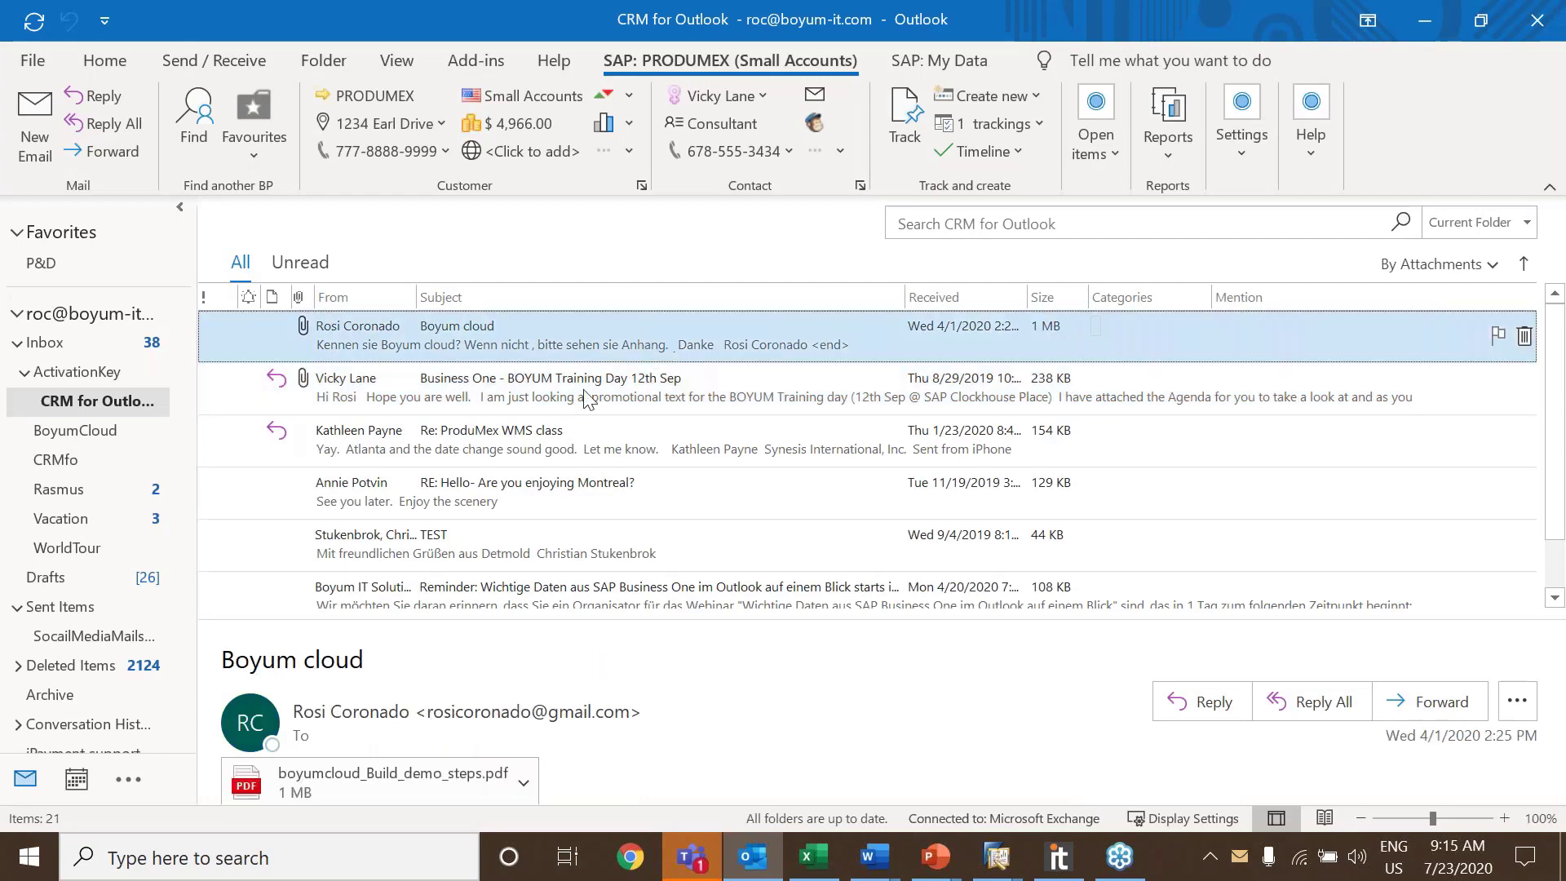
left_click(575, 399)
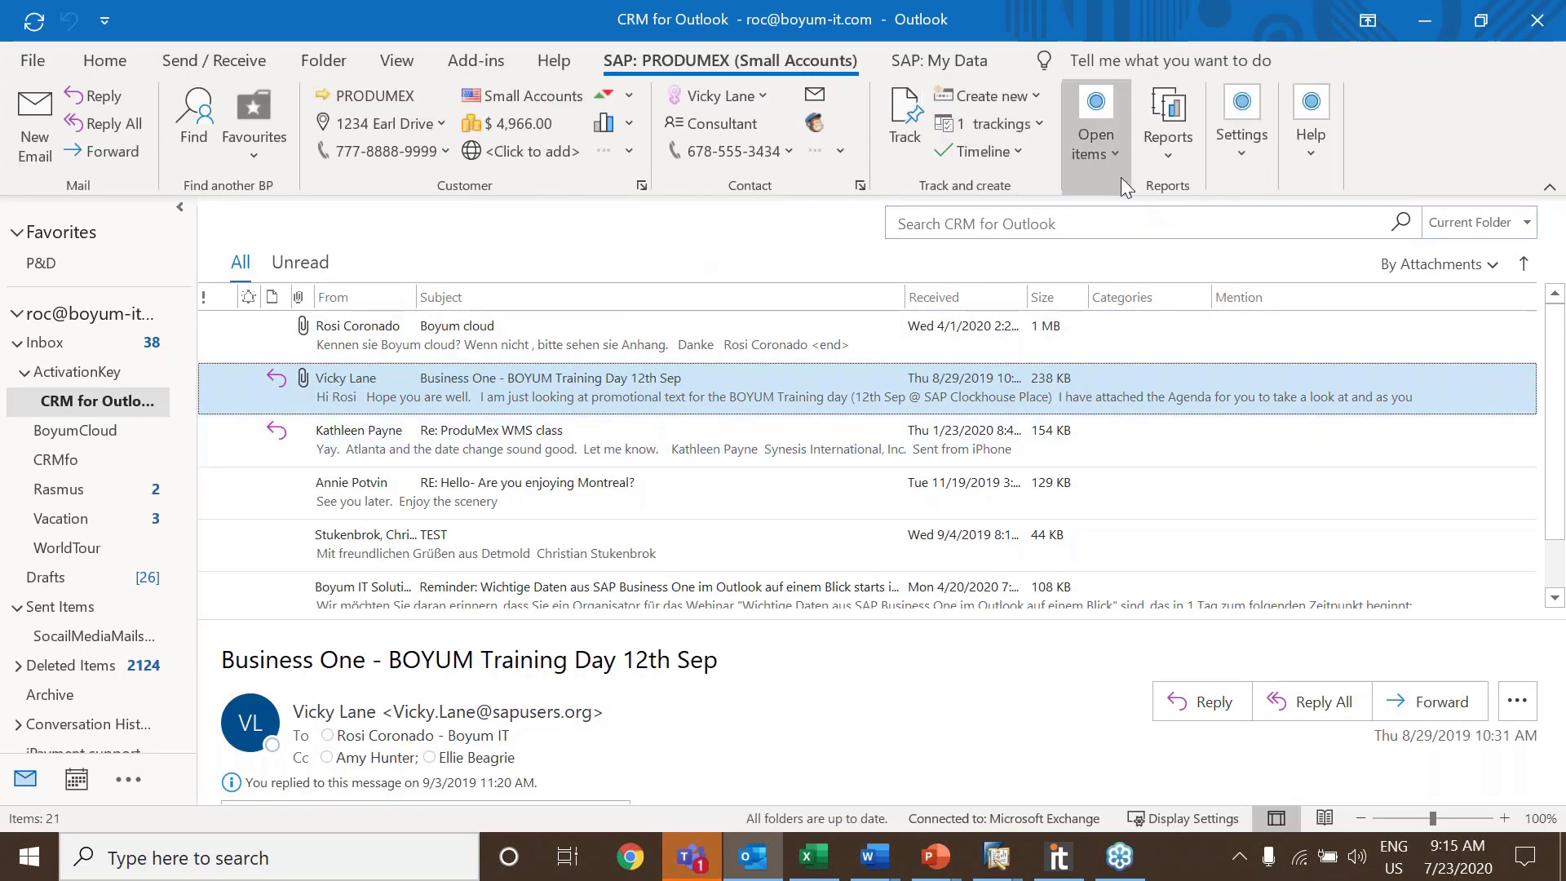
Open the Ascarii Rocks activity from PRODUMEX's open activities, check its remarks text, and close it
left_click(1110, 150)
left_click(1488, 245)
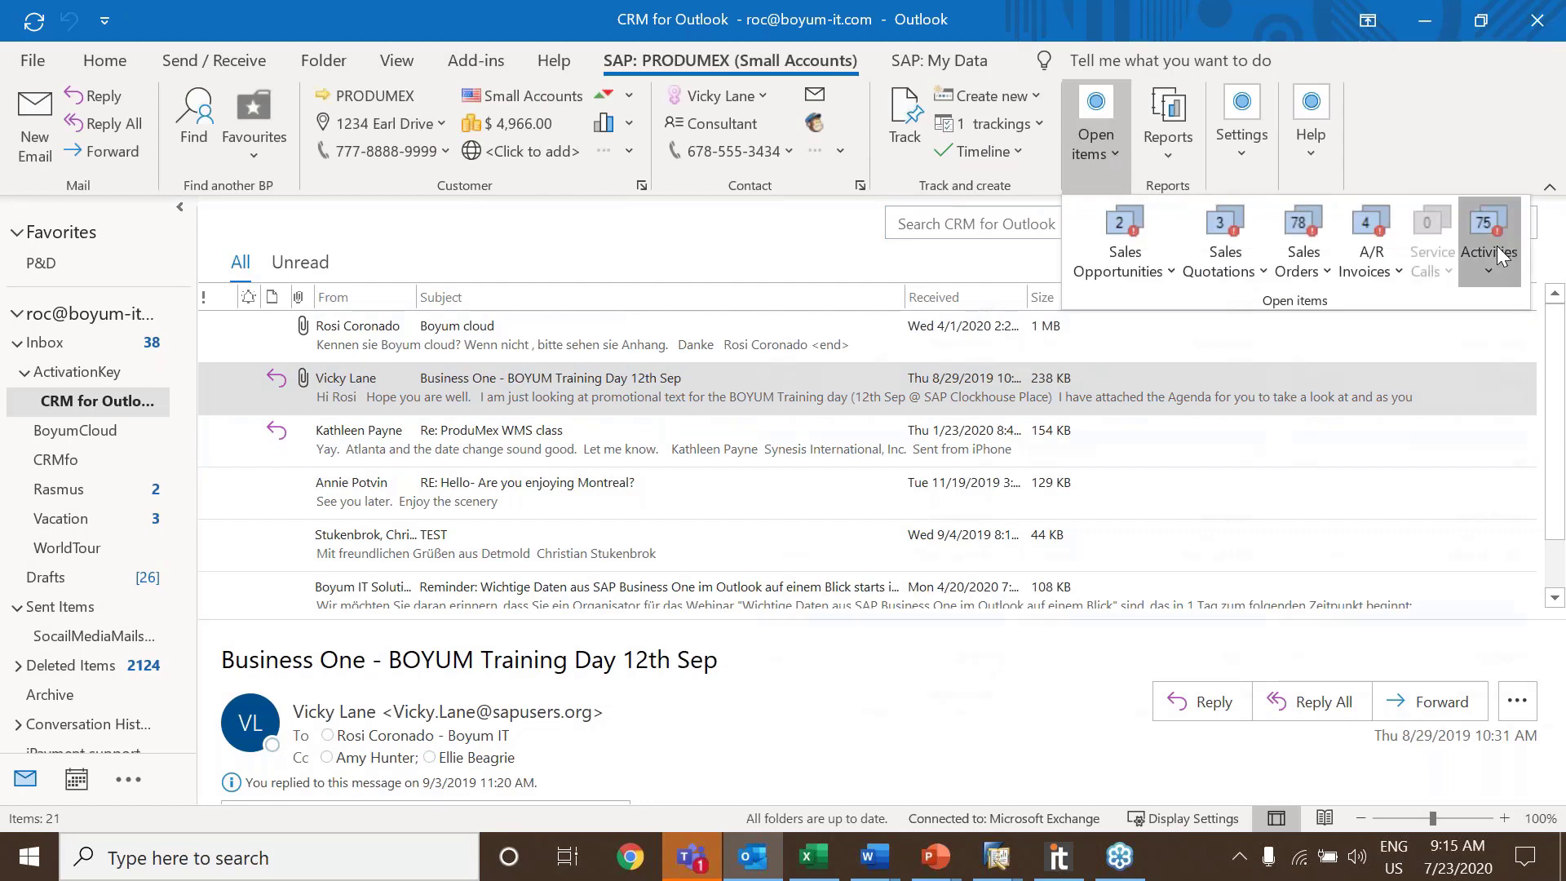
scroll(1411, 700, "down", 10)
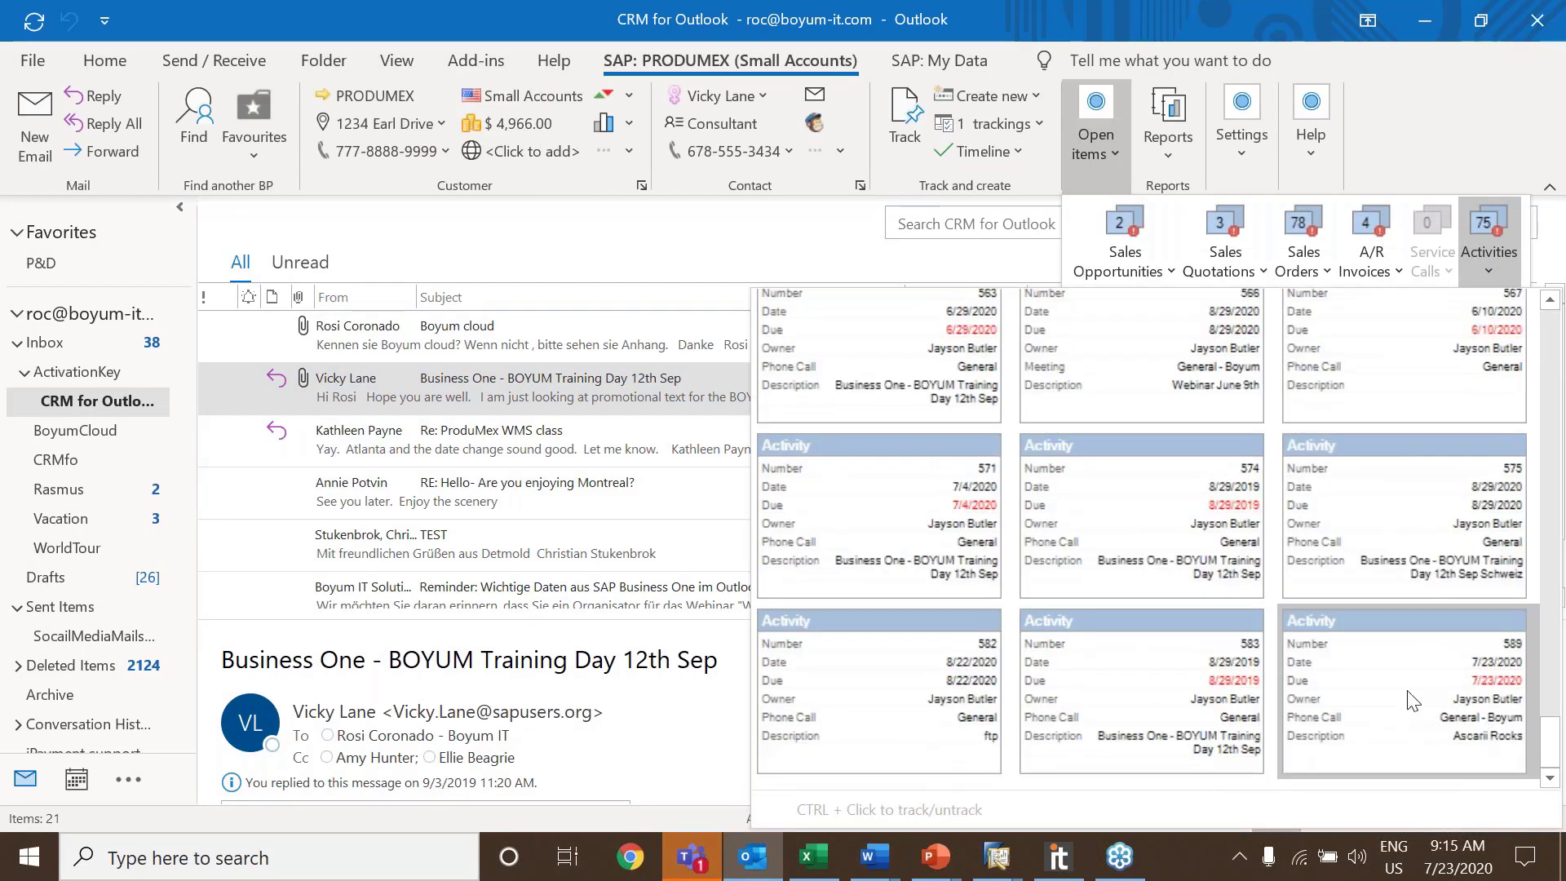
left_click(1407, 690)
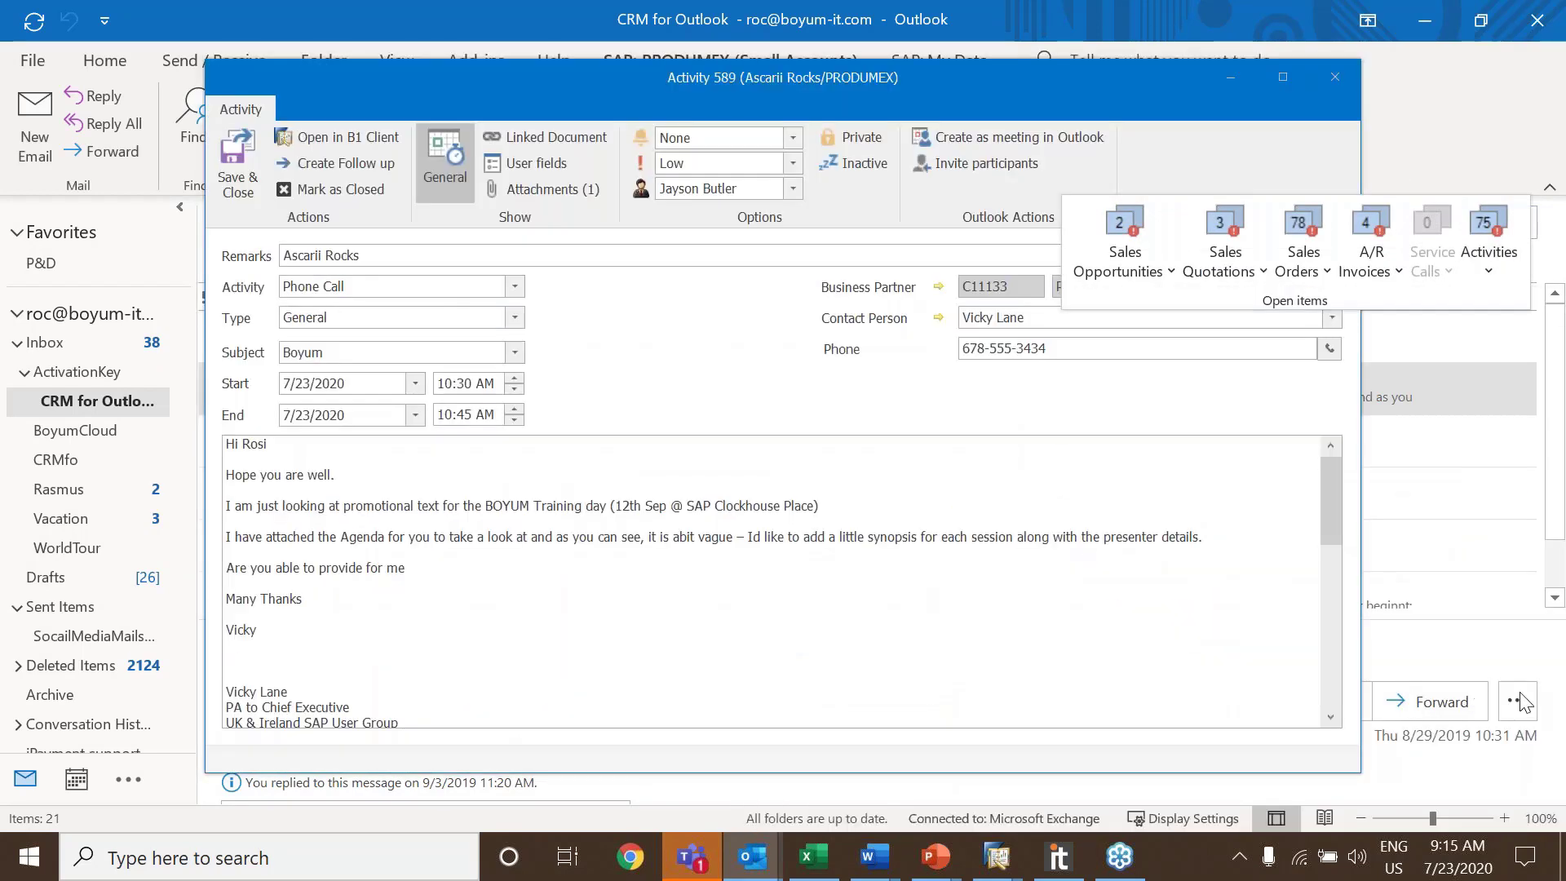
left_click(371, 255)
left_click_drag(377, 256, 327, 255)
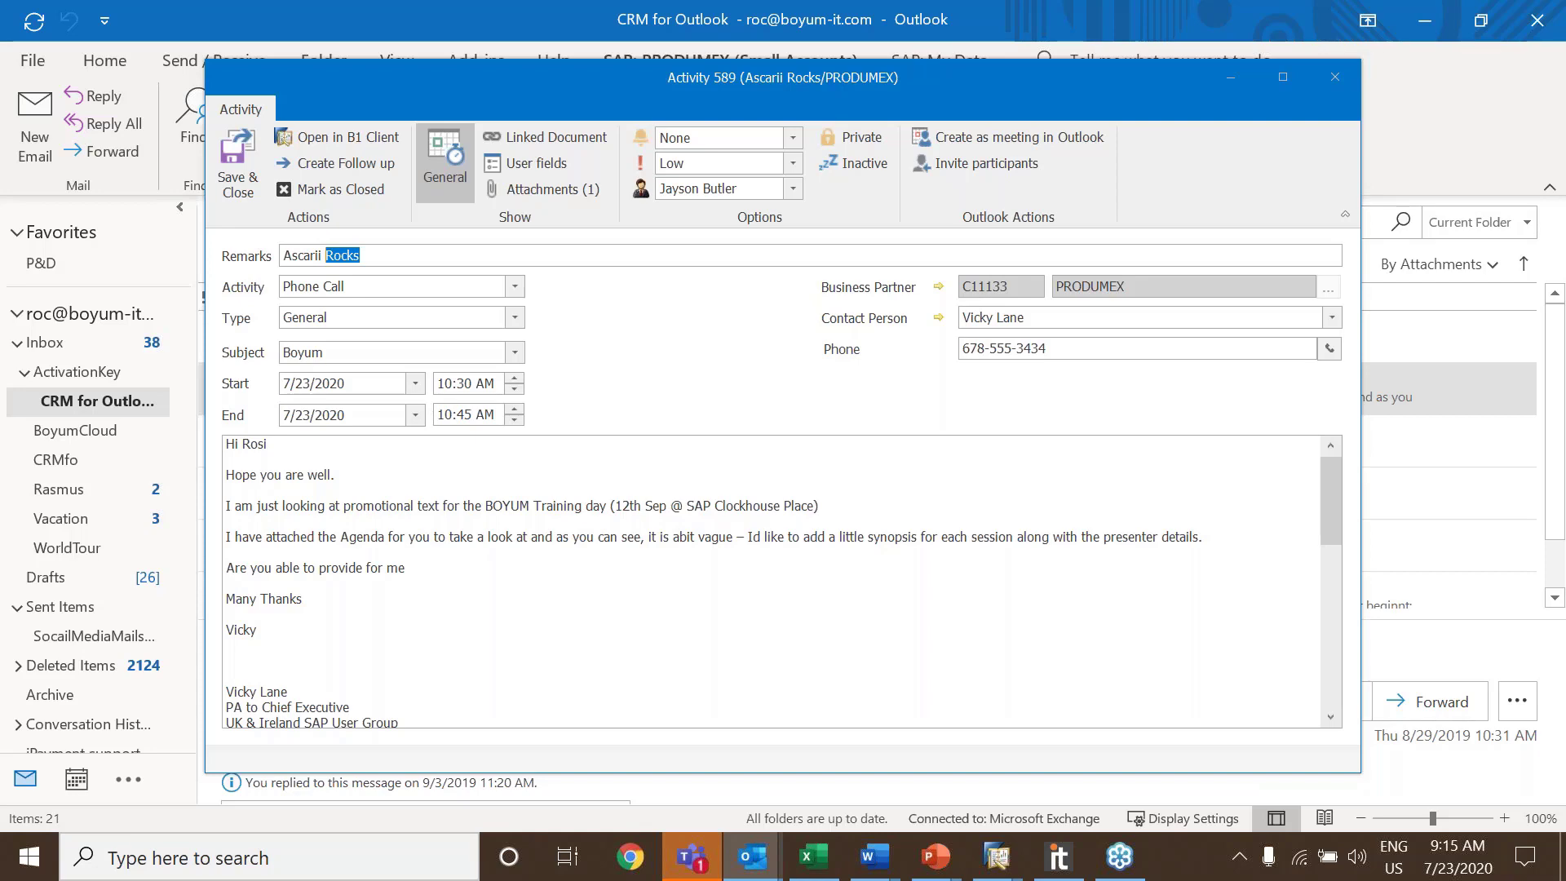
left_click(1334, 77)
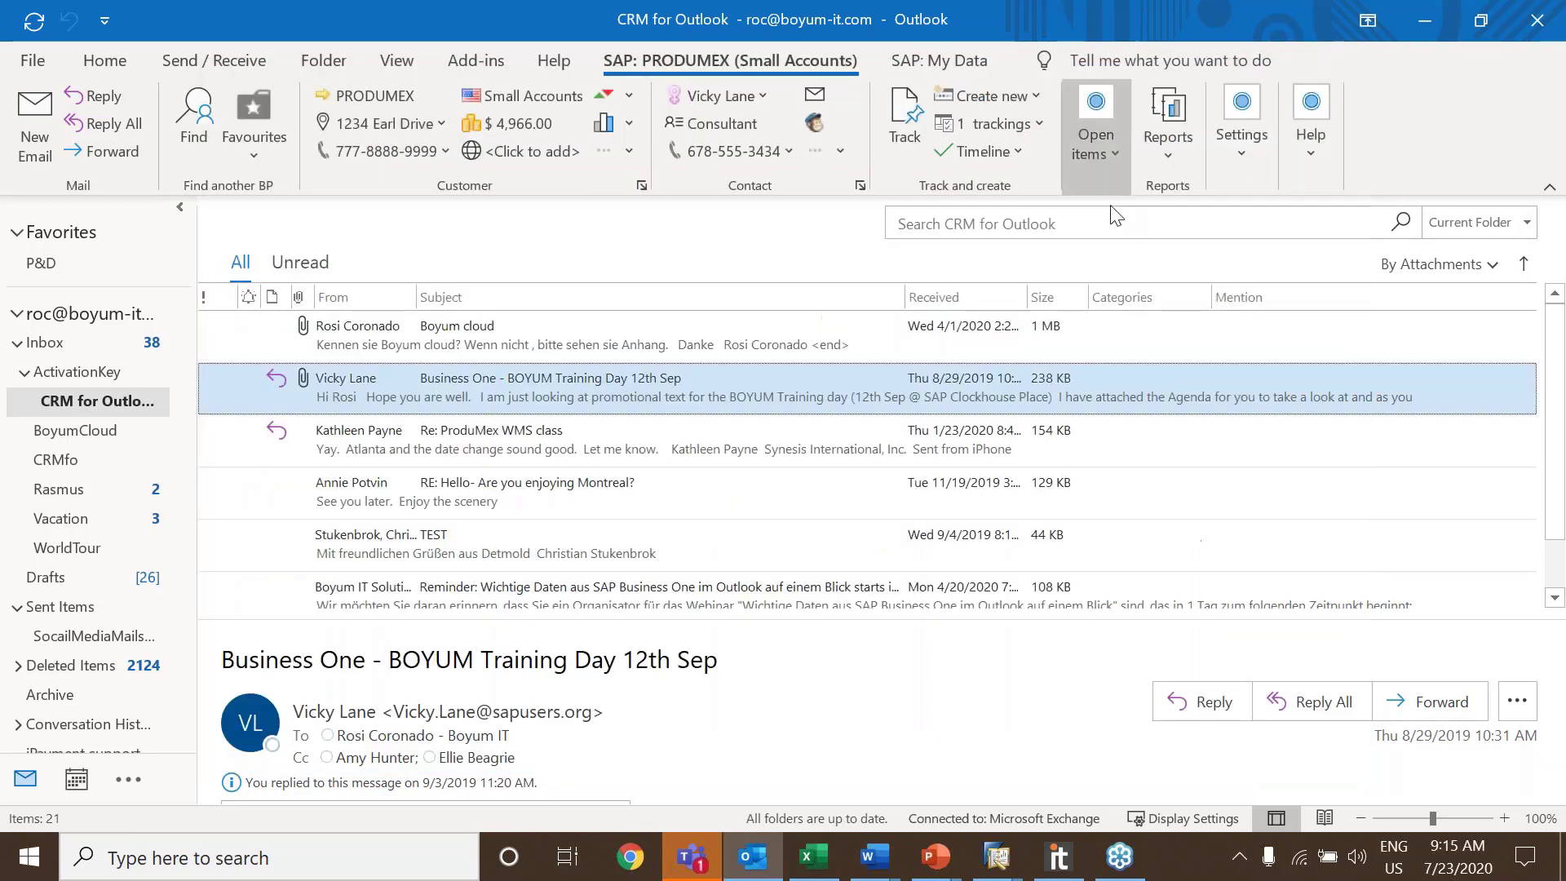
Open PRODUMEX's open sales quotation dated 5/29/2020 and copy it to a new sales order
left_click(1030, 96)
left_click(1174, 189)
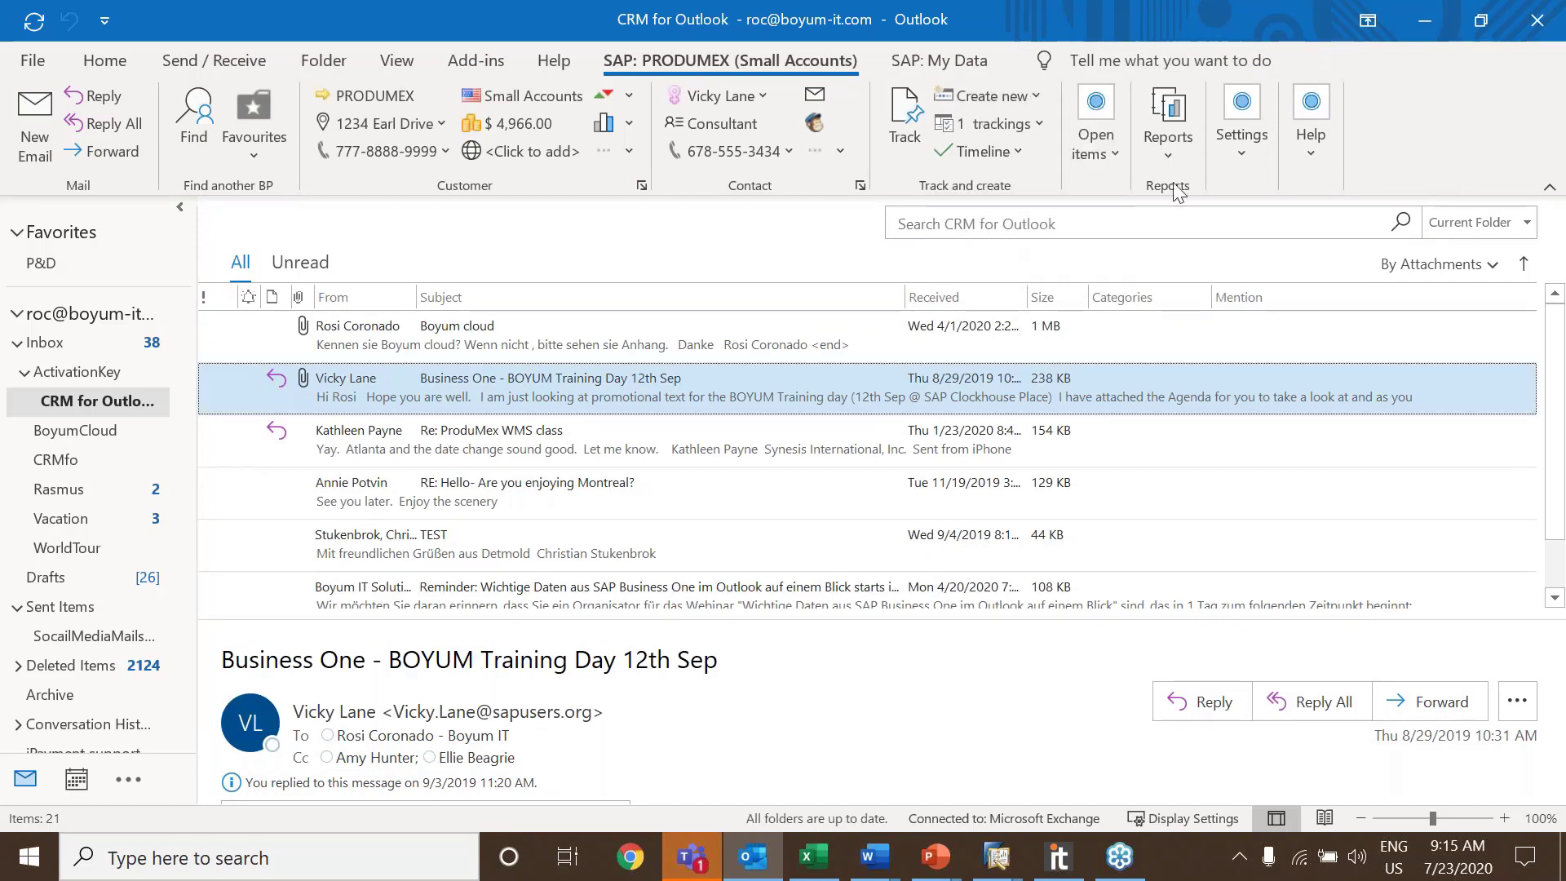
left_click(1108, 154)
mouse_move(1227, 246)
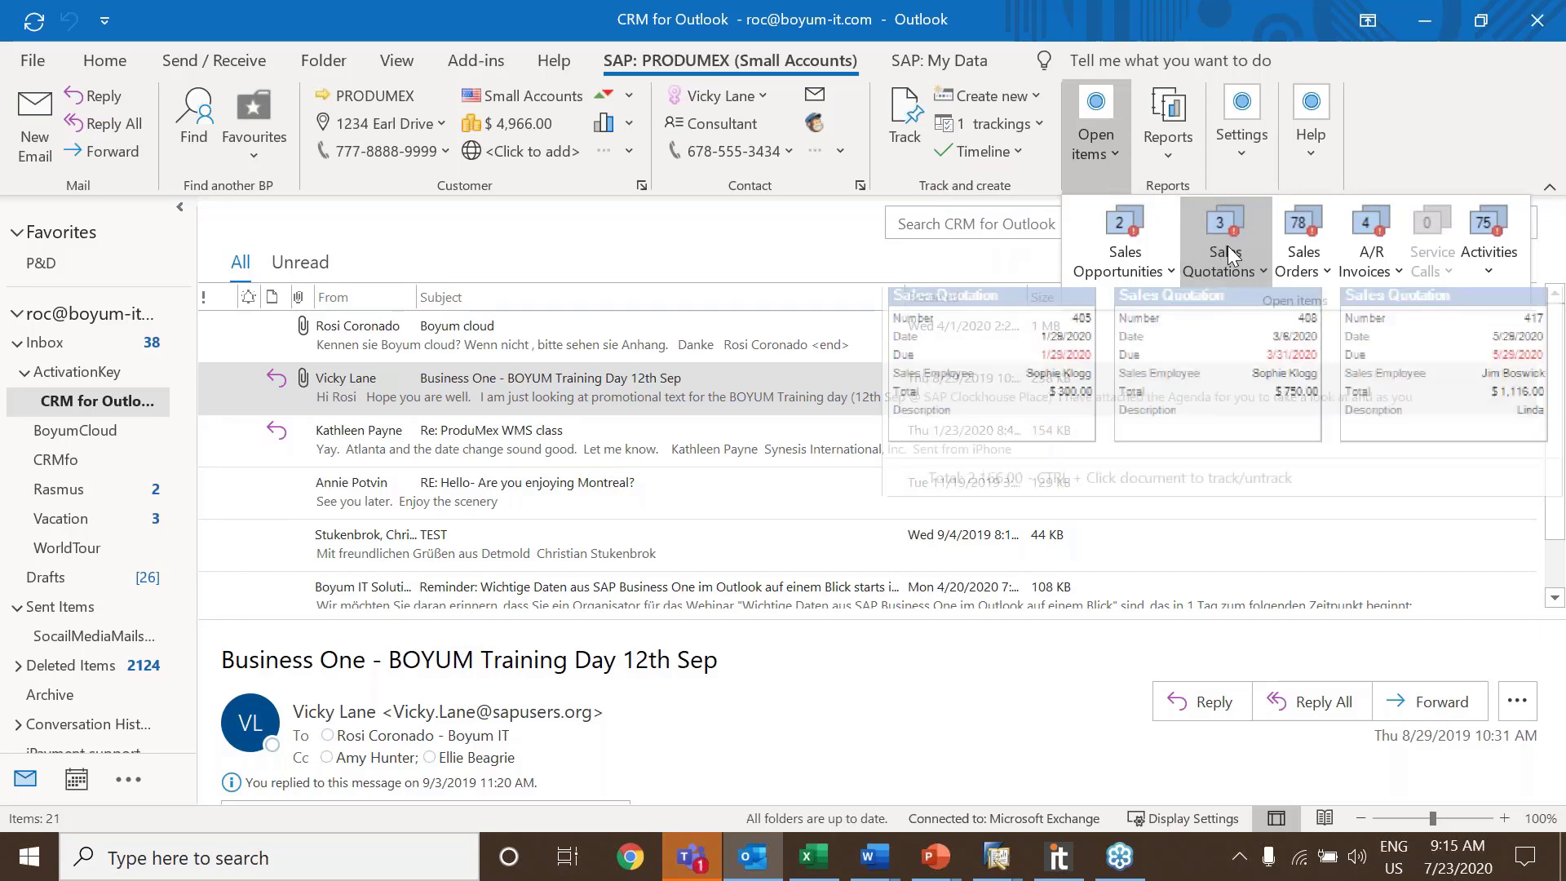
left_click(1422, 350)
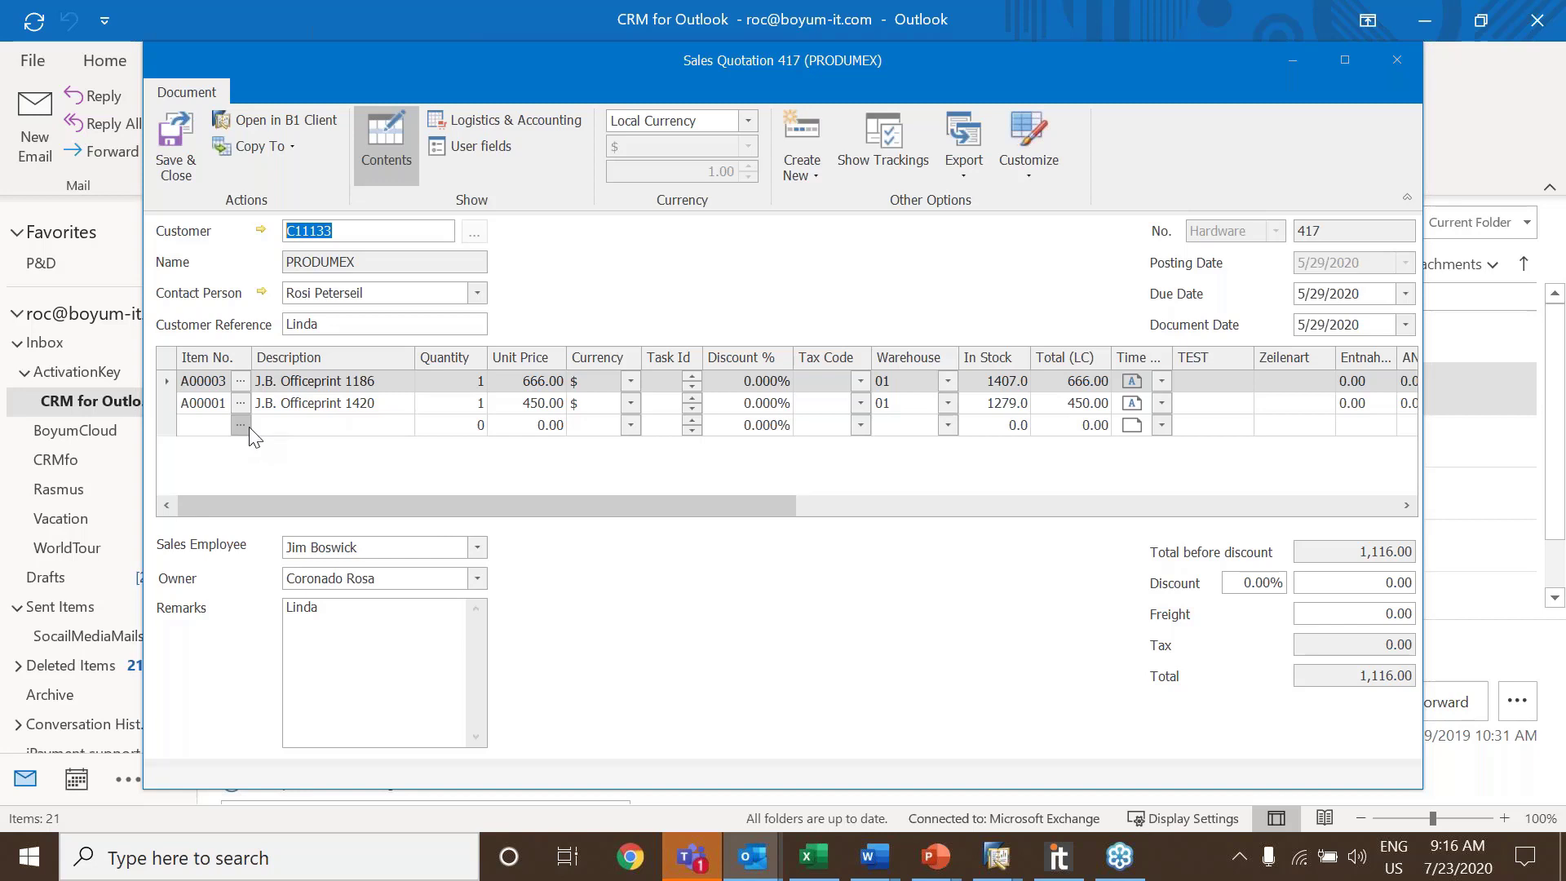
left_click(291, 143)
left_click(299, 177)
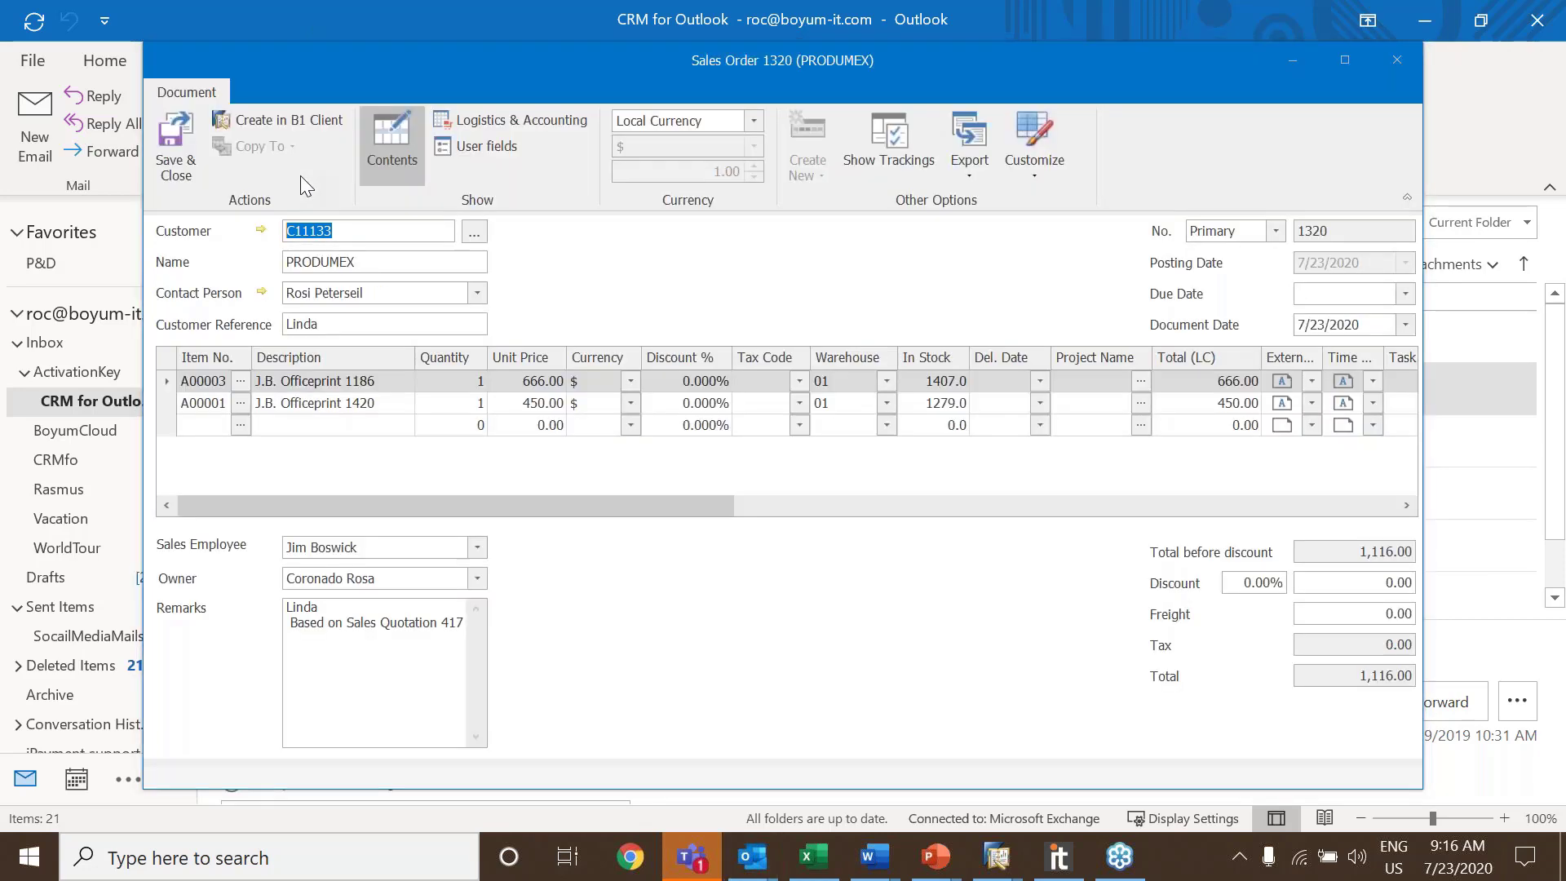
Add item A00003, J.B. Officeprint 1186, as a third line of the sales order and set the due date to 7/24/2020
left_click(243, 427)
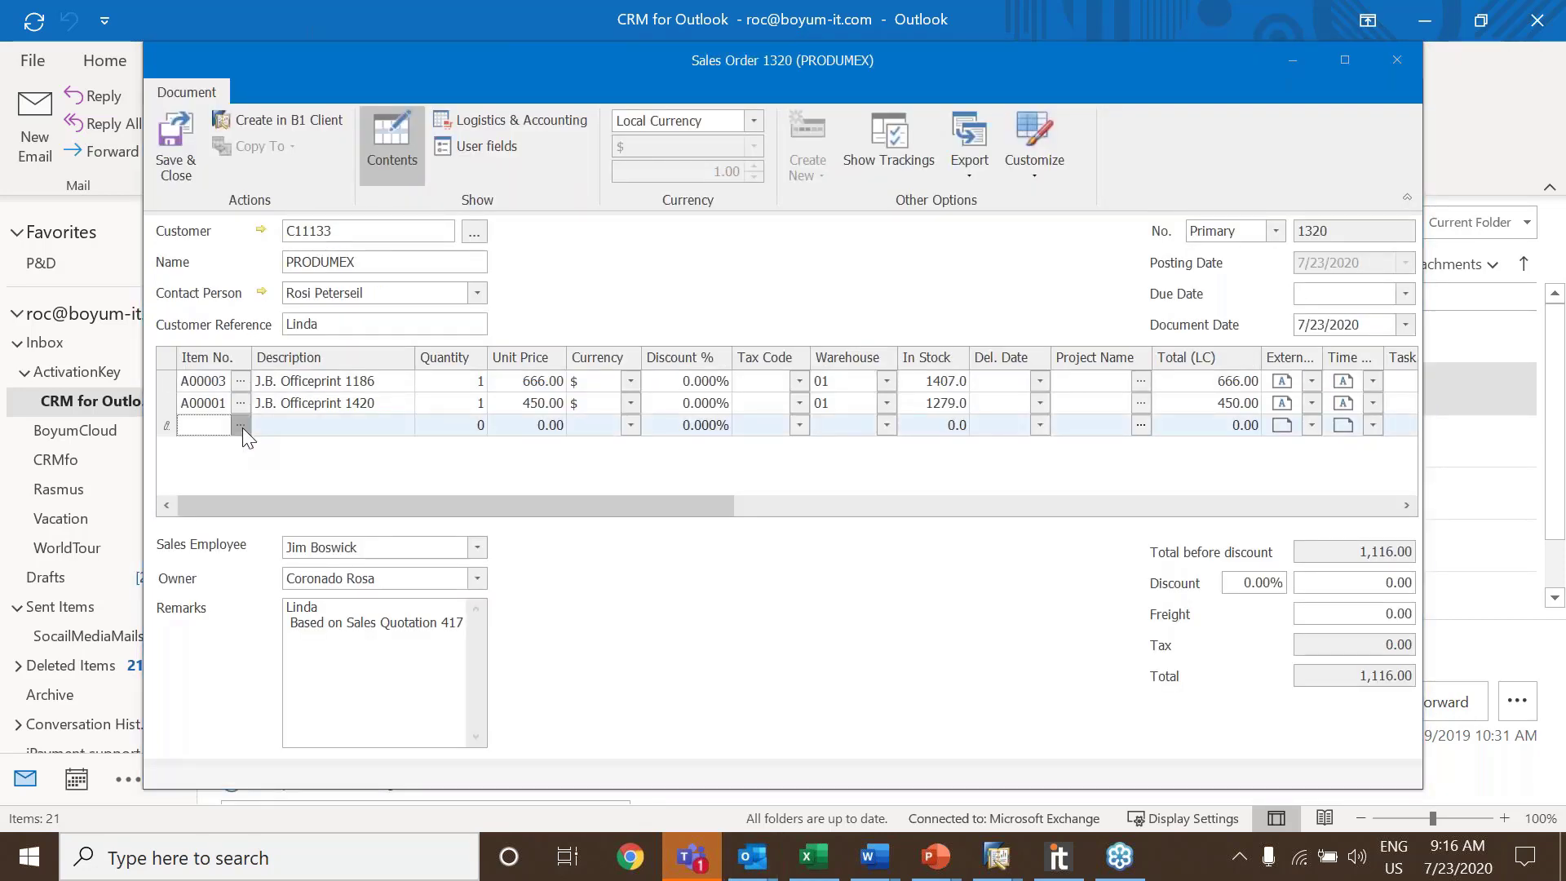
left_click(242, 427)
double_click(383, 286)
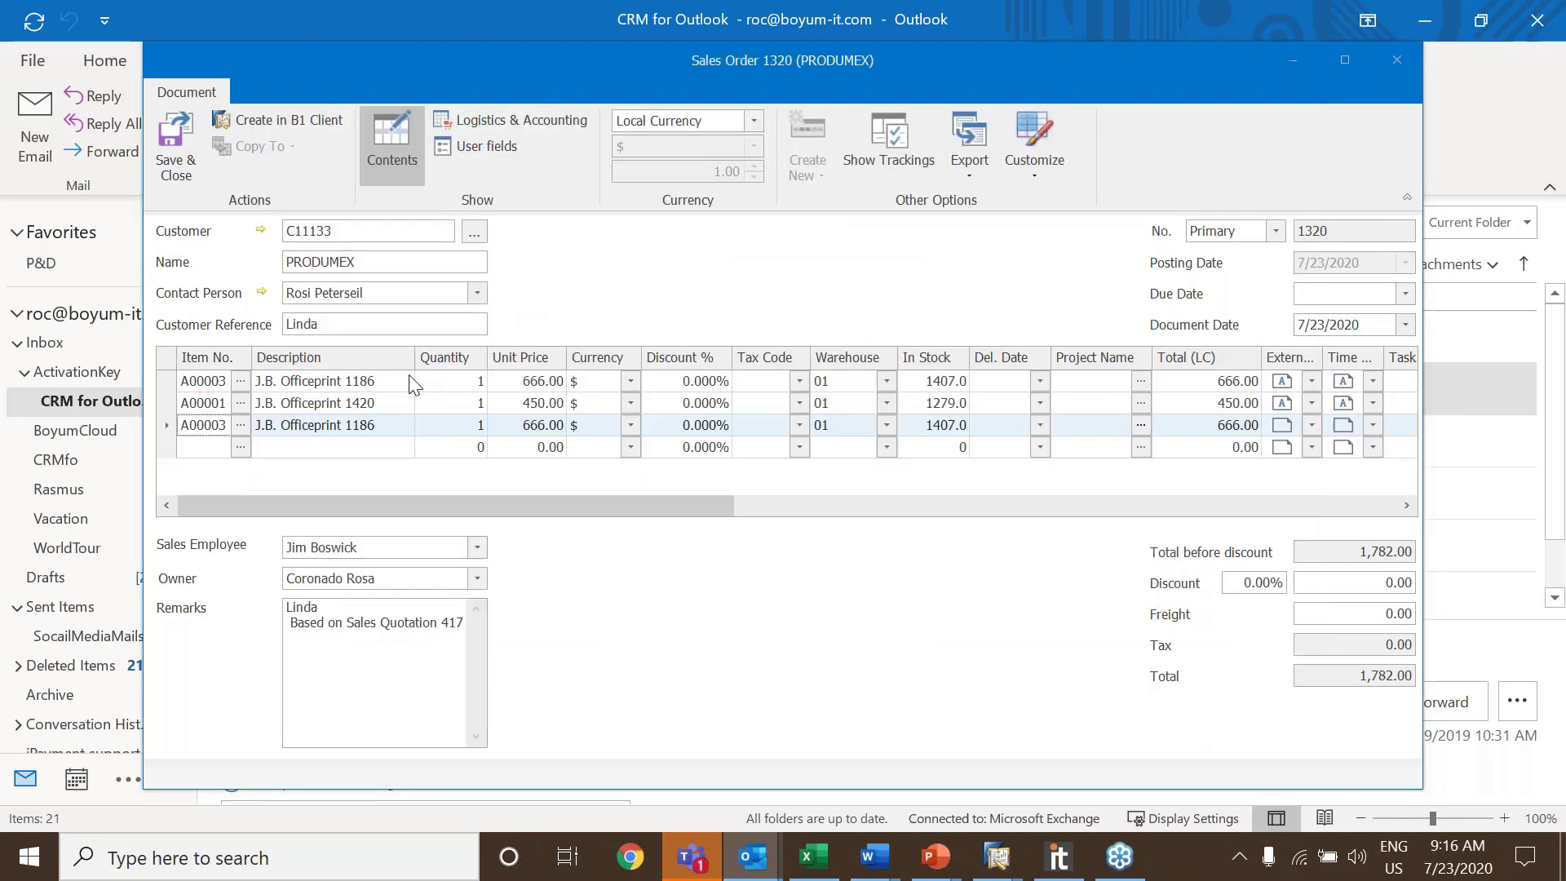
left_click(1406, 295)
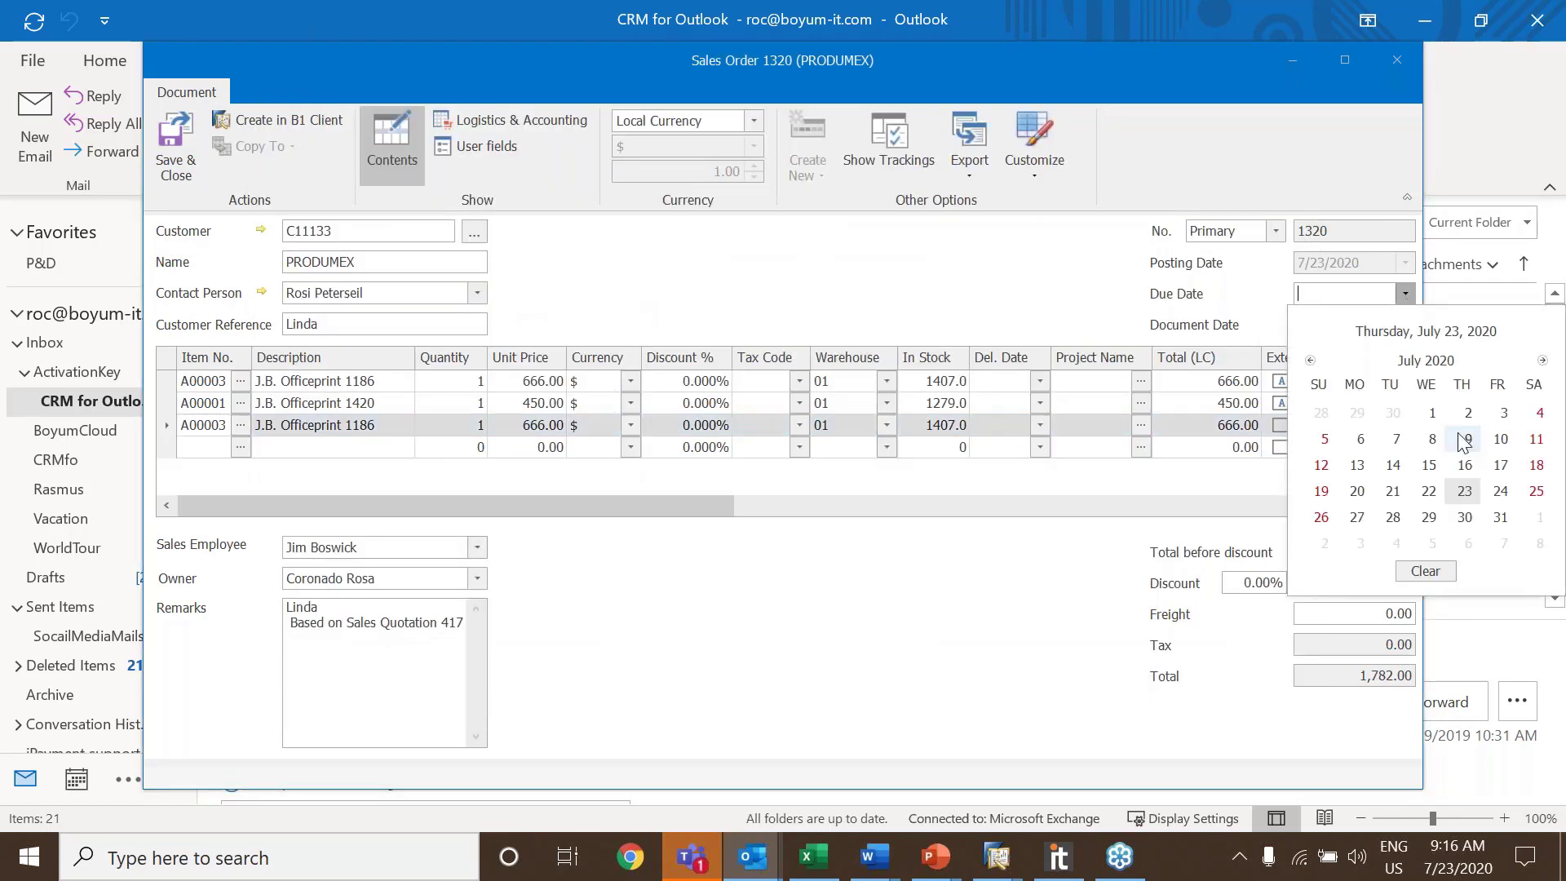
left_click(1500, 492)
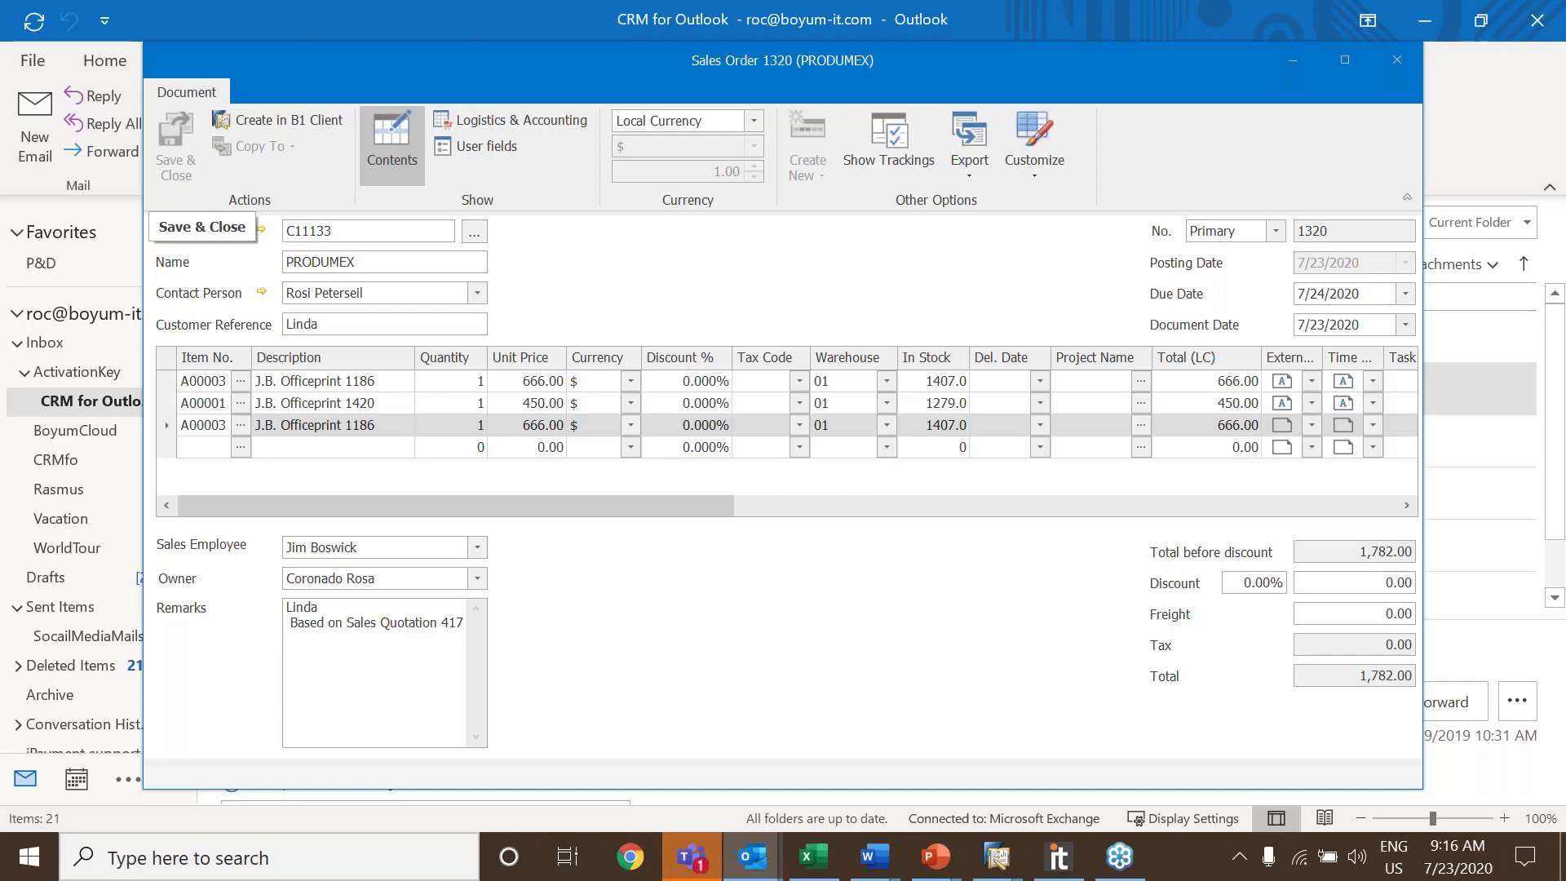
Save and close the new PRODUMEX sales order
left_click(175, 147)
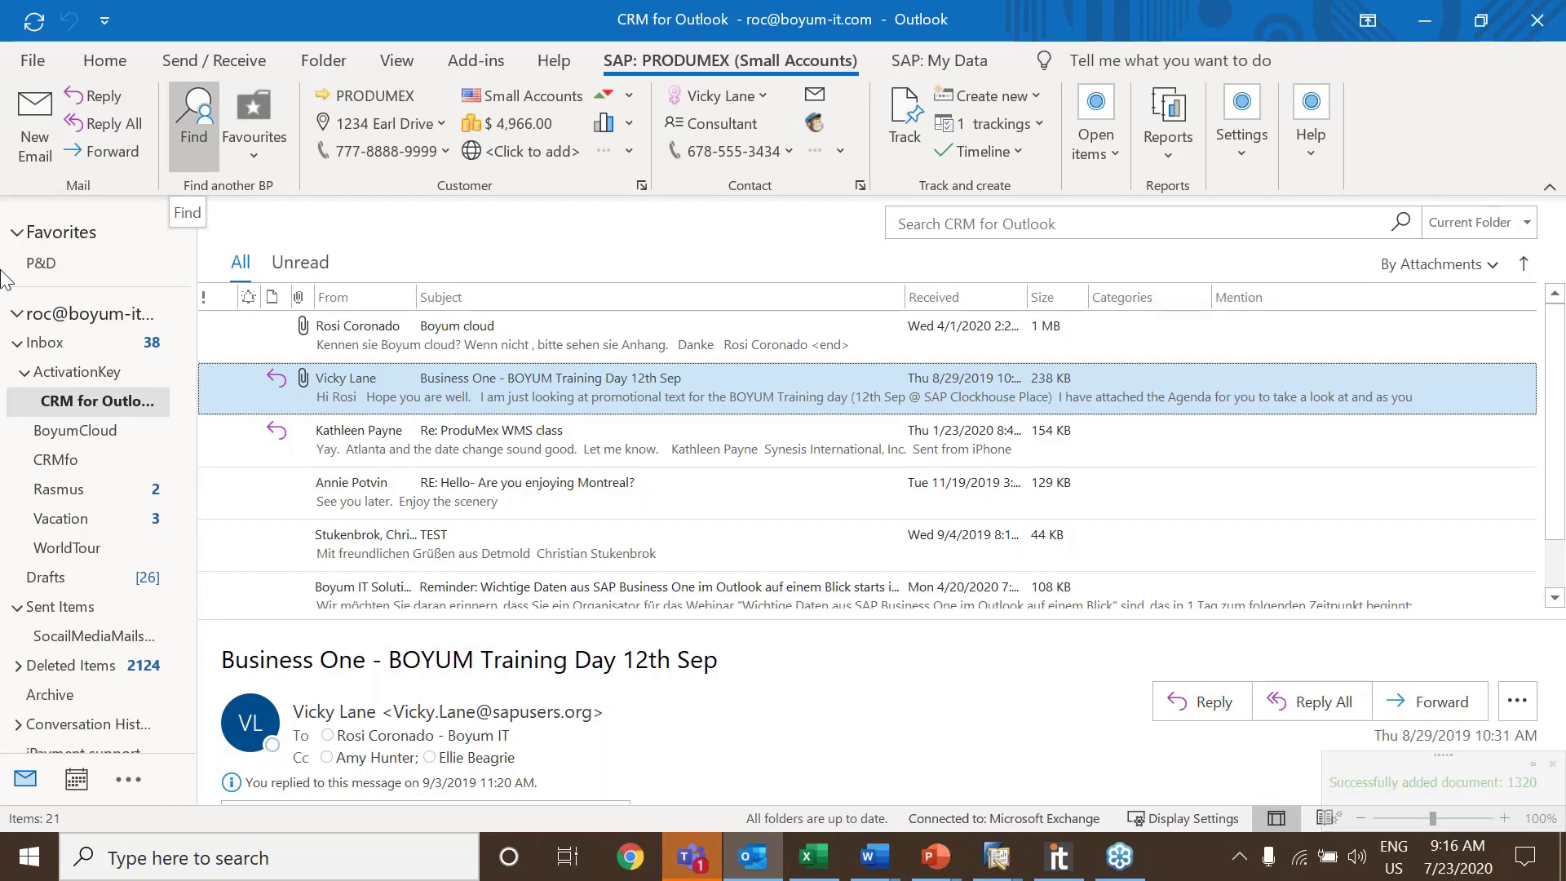
Start a blank sales order for PRODUMEX, view the list of items to choose from, and close the order without saving
left_click(1010, 98)
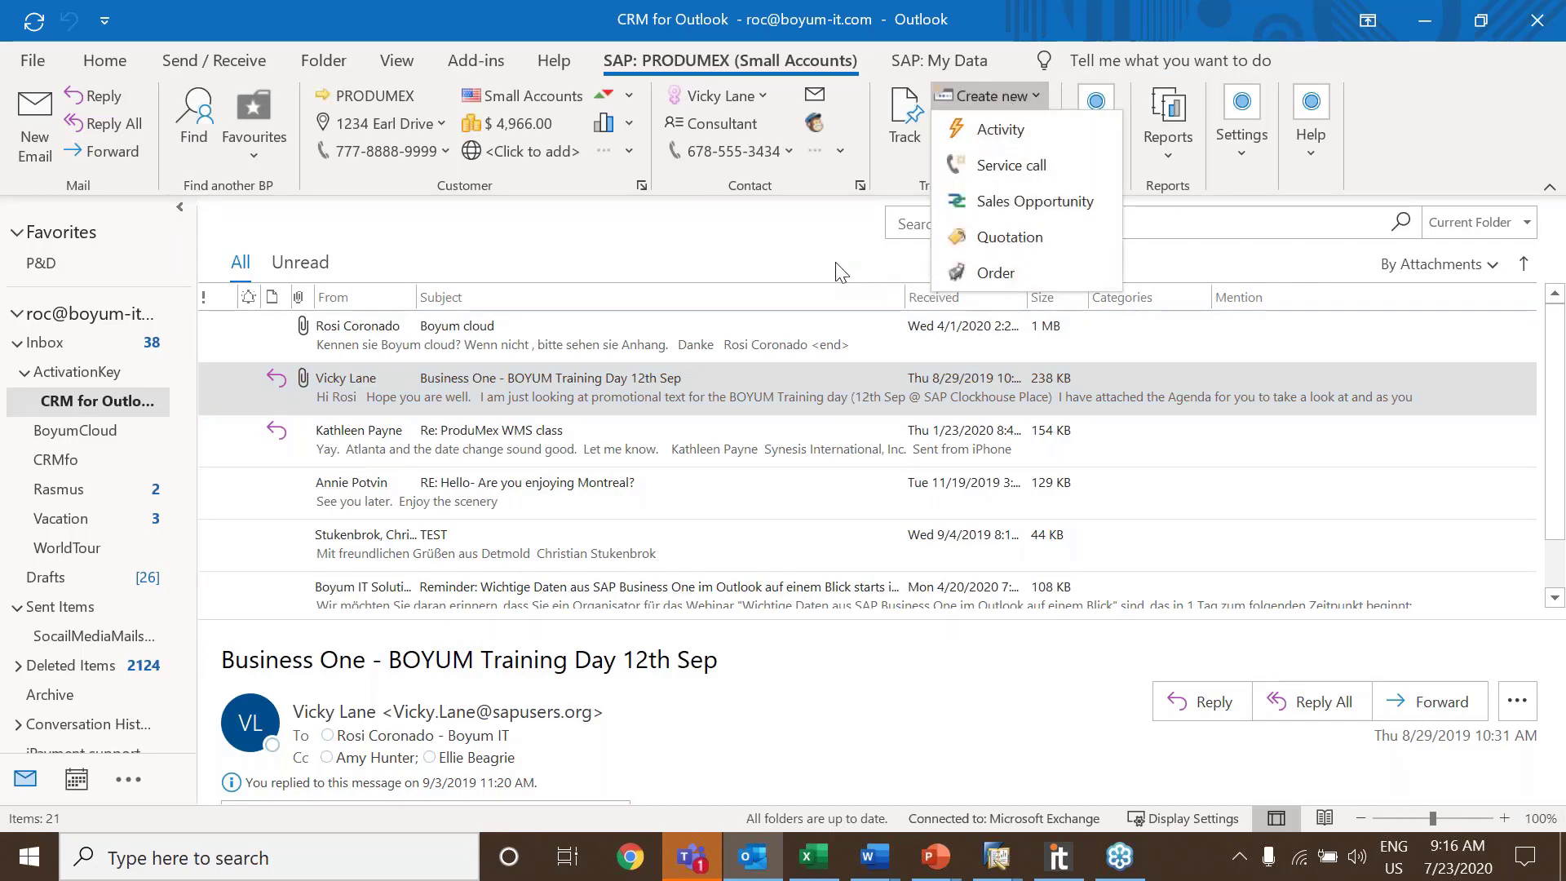
left_click(971, 274)
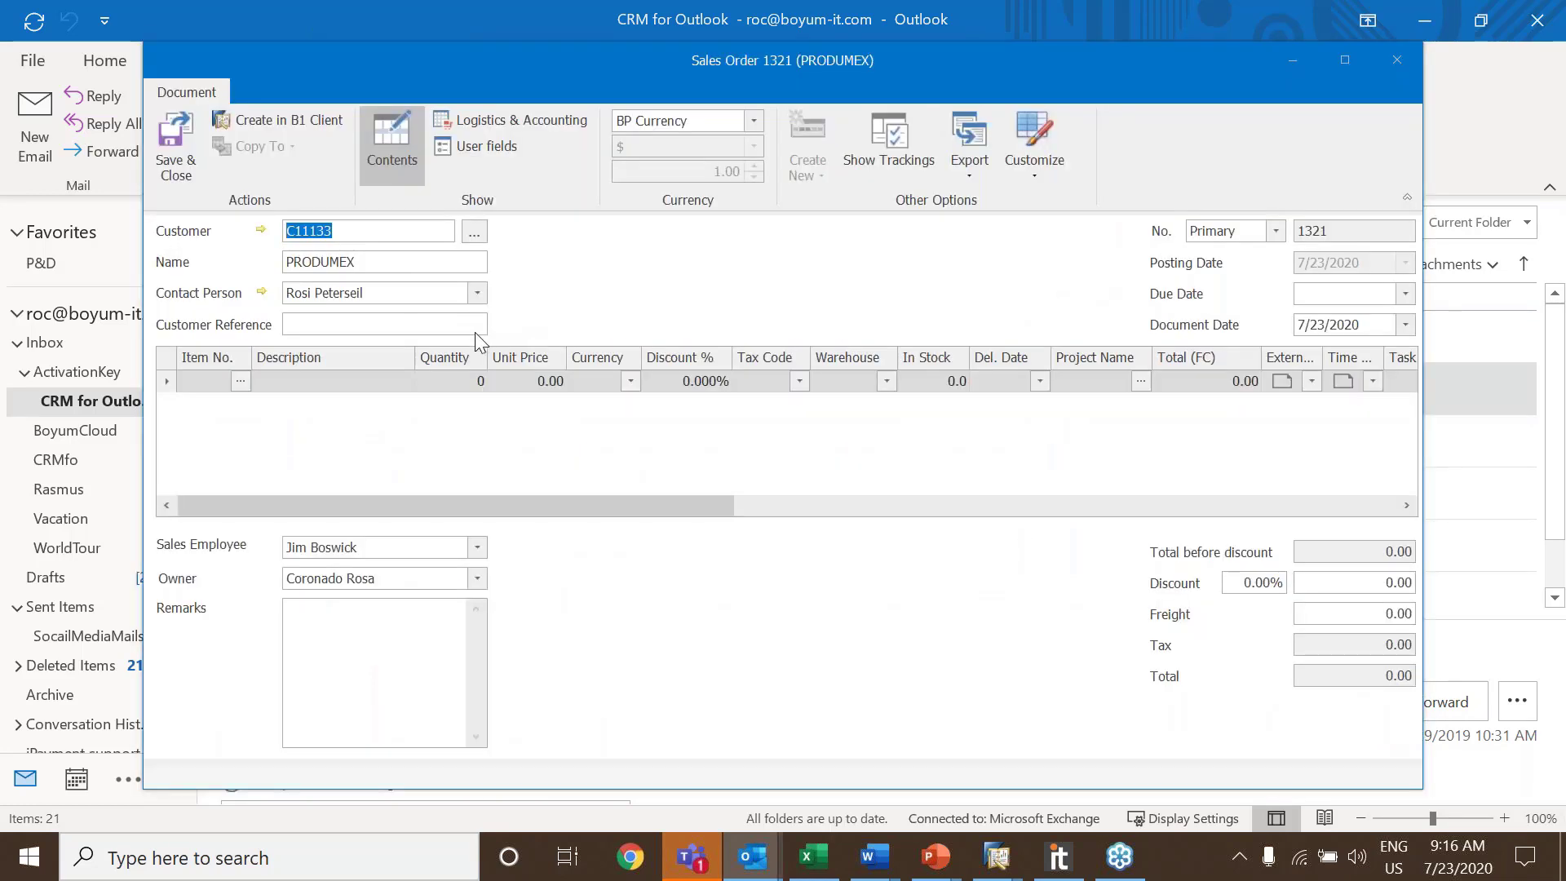
left_click(239, 382)
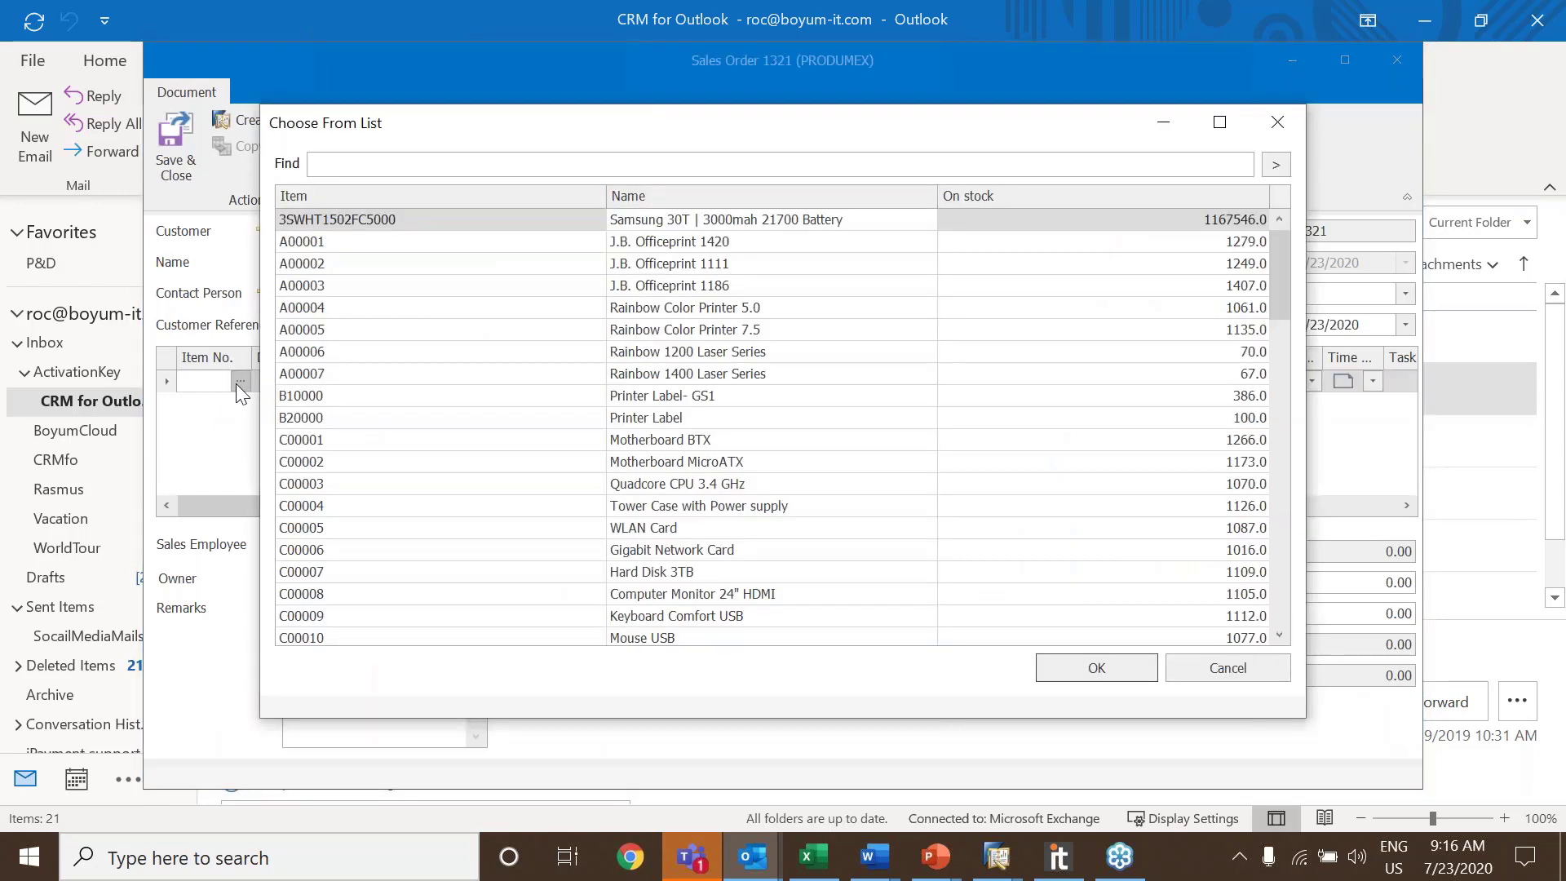
left_click(1275, 122)
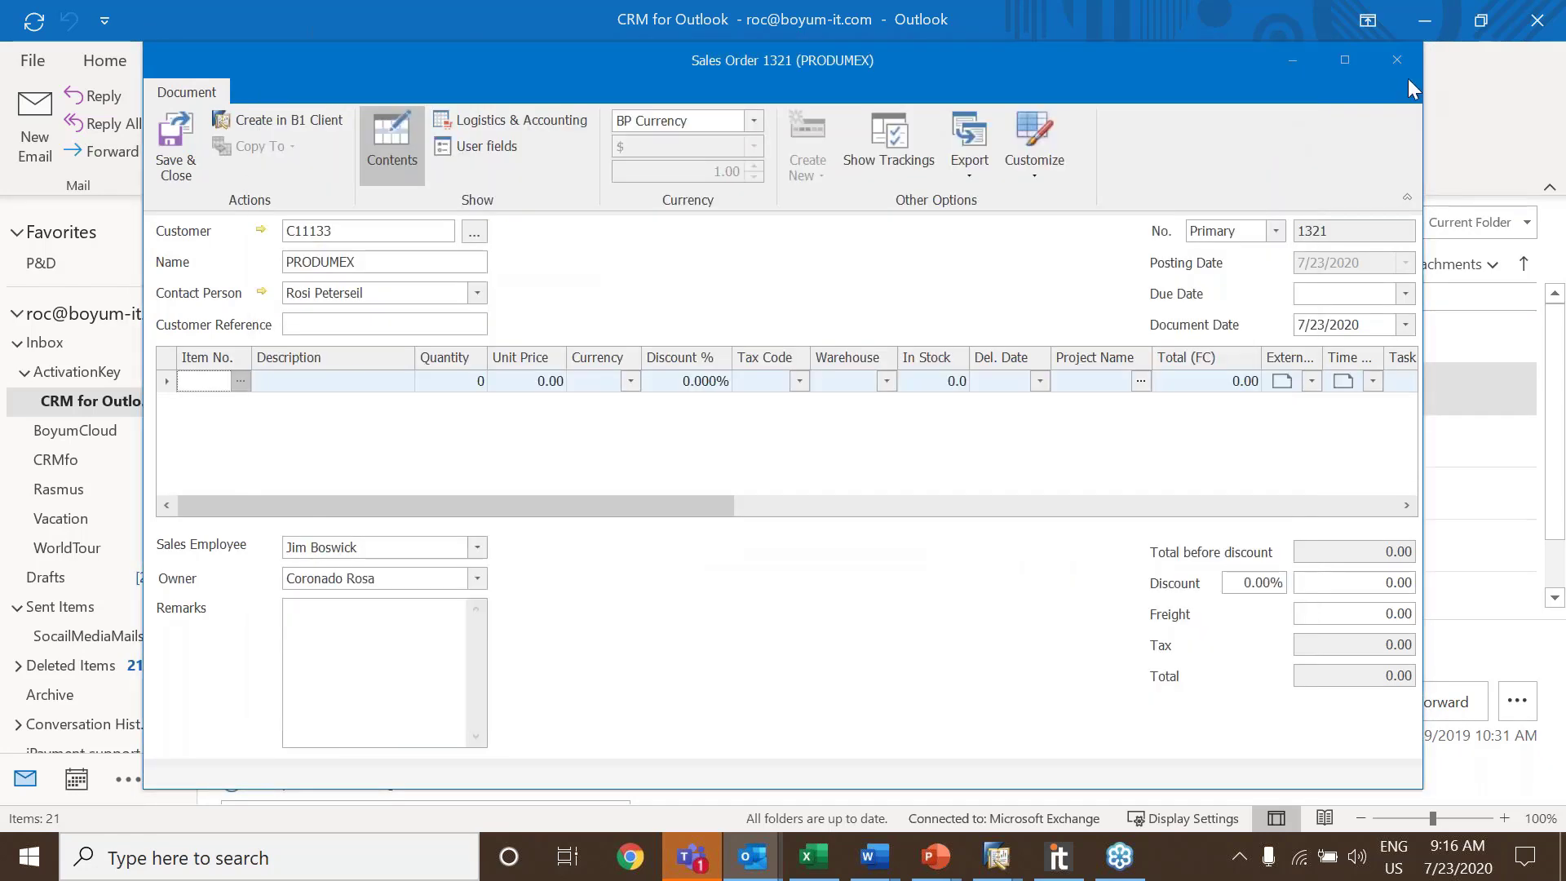
left_click(1397, 60)
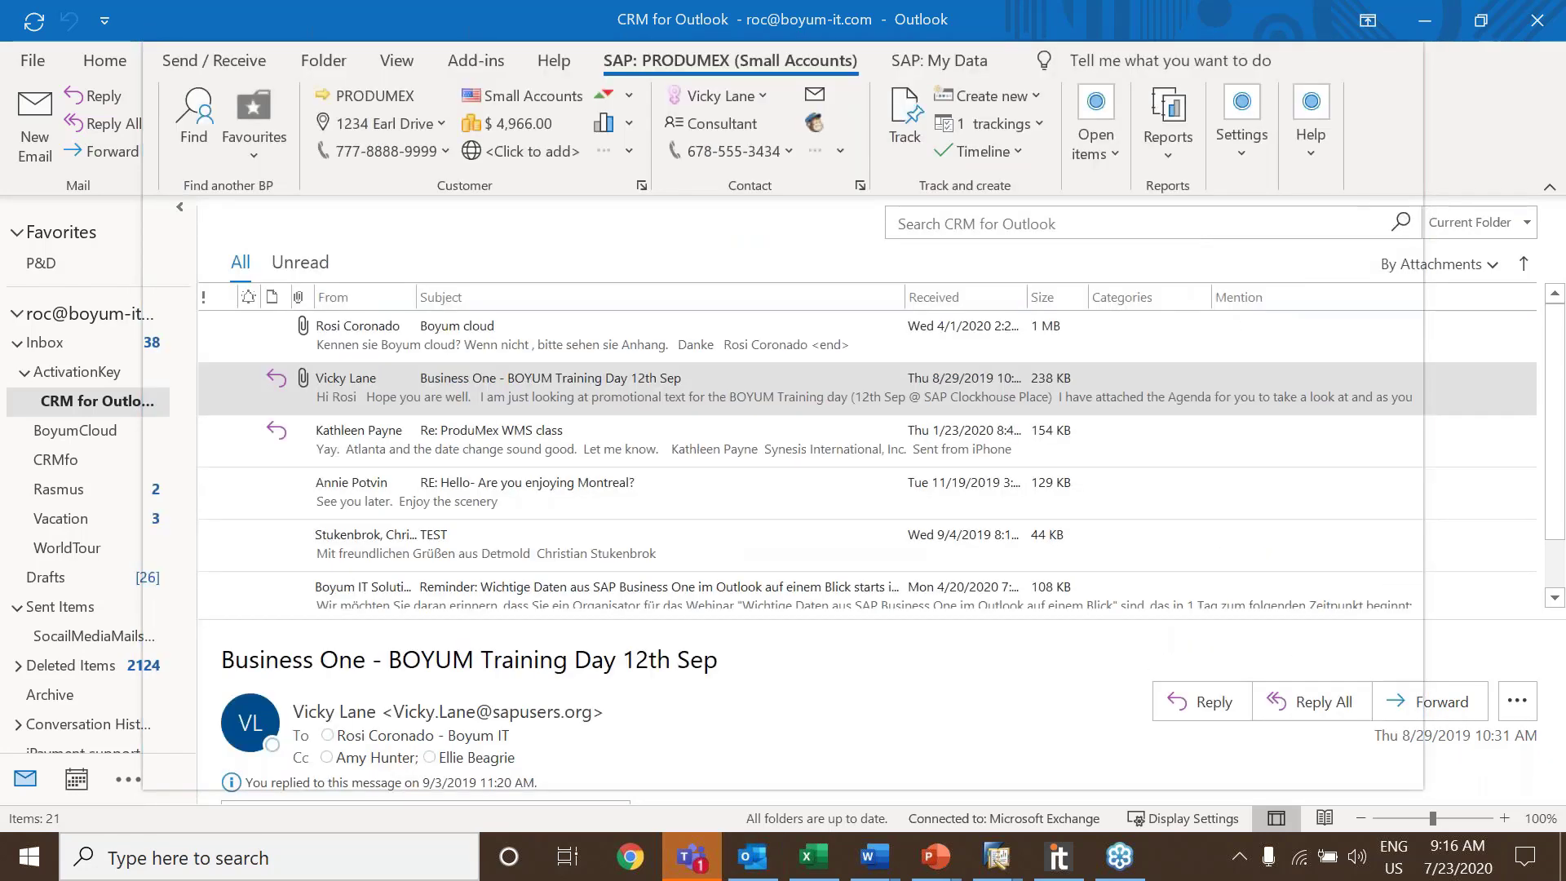
Open PRODUMEX's $750.00 open sales order dated 7/13/2020, check its tracked e-mails, and close it
left_click(1114, 159)
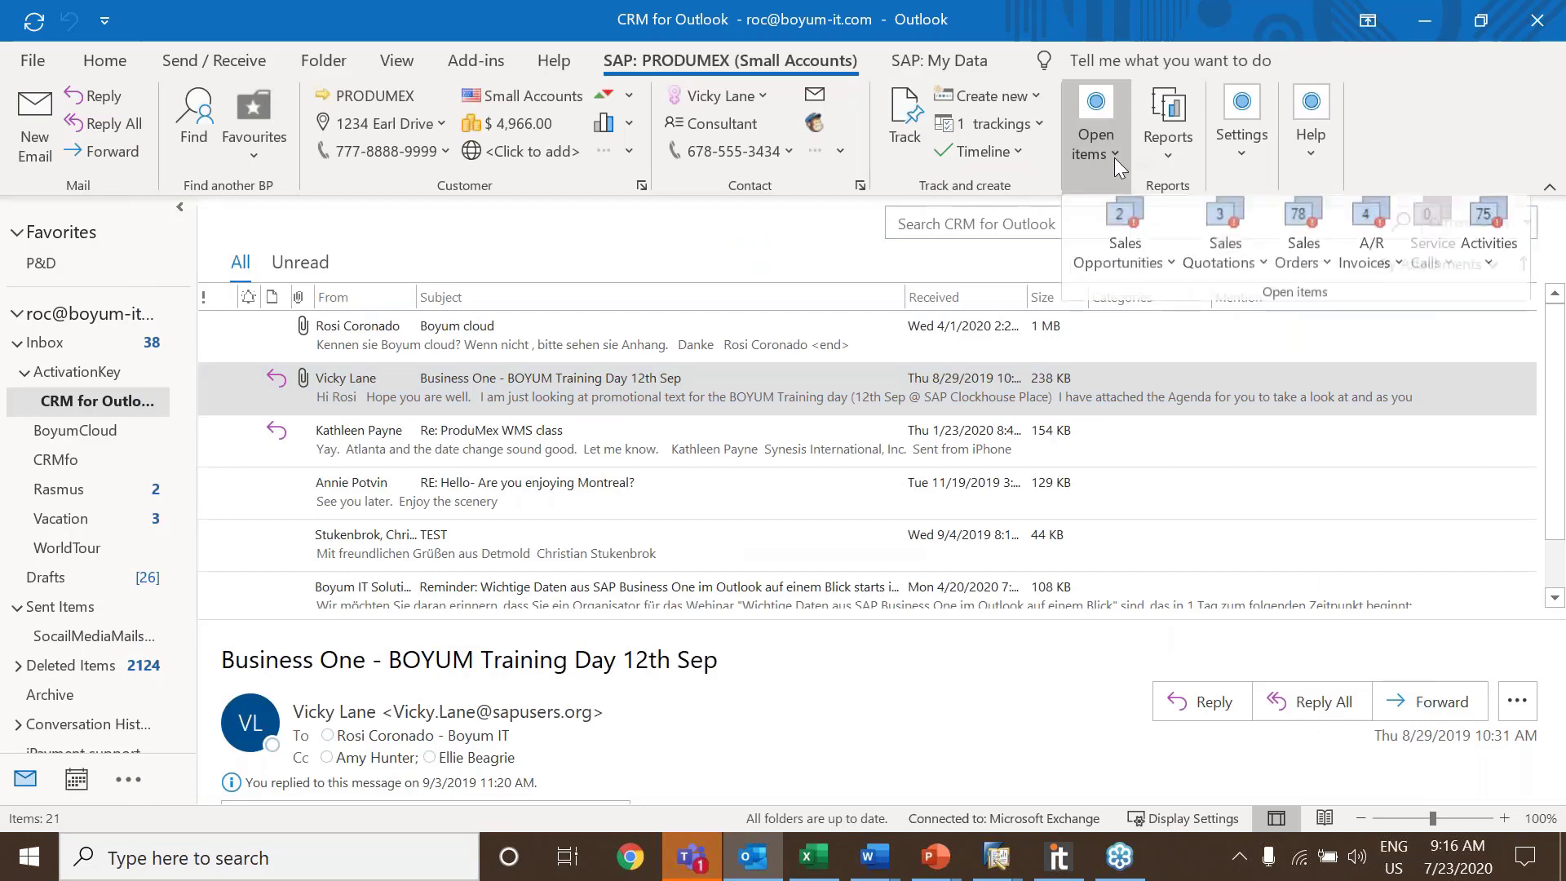
left_click(1309, 238)
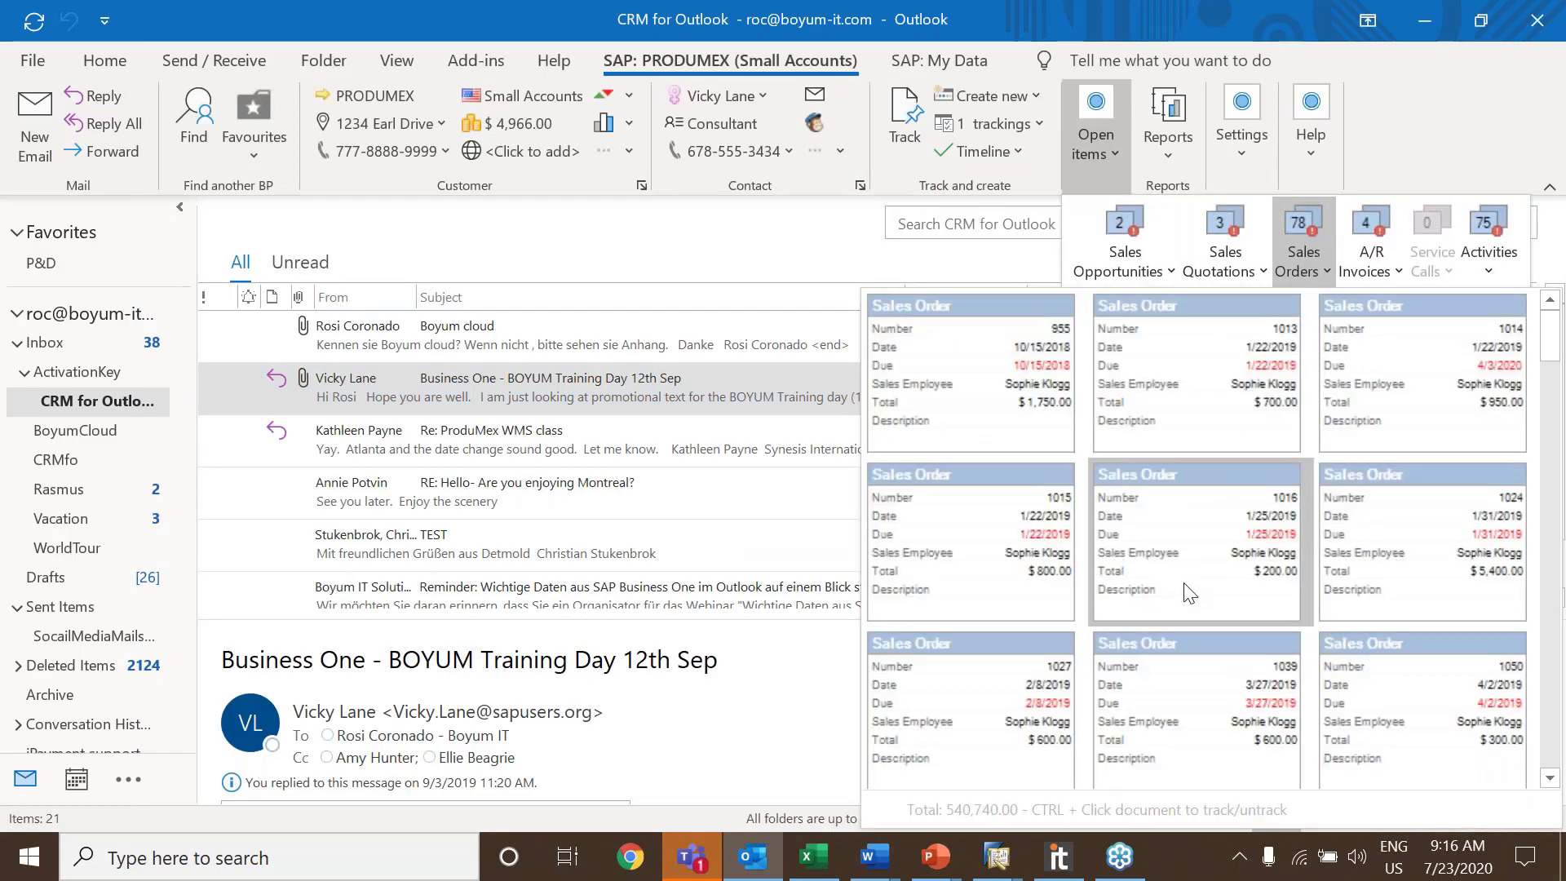
scroll(1194, 590, "down", 3)
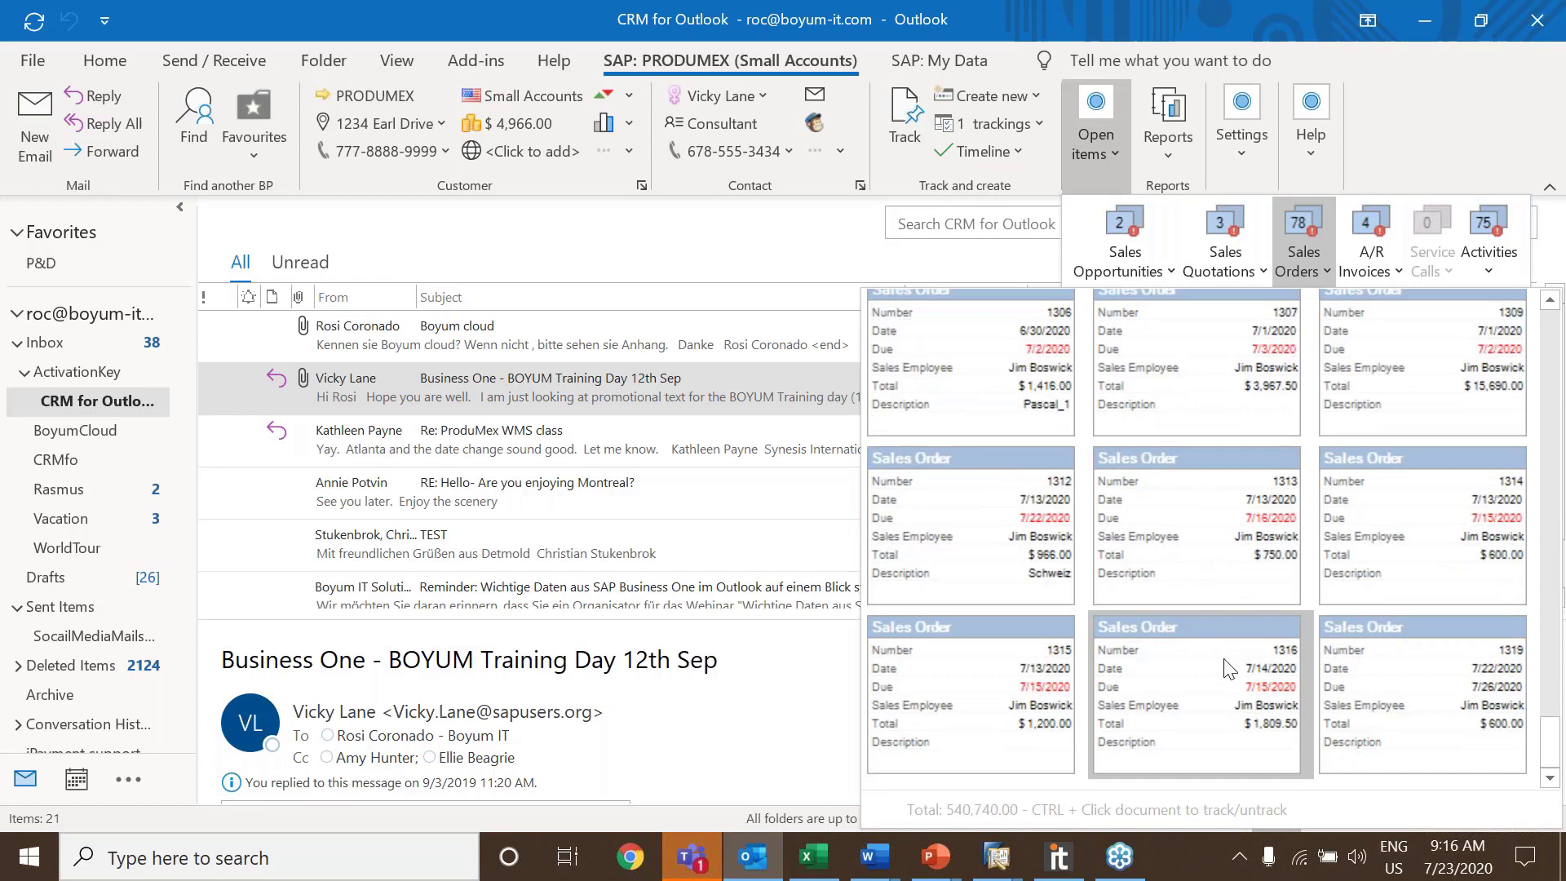
left_click(1221, 531)
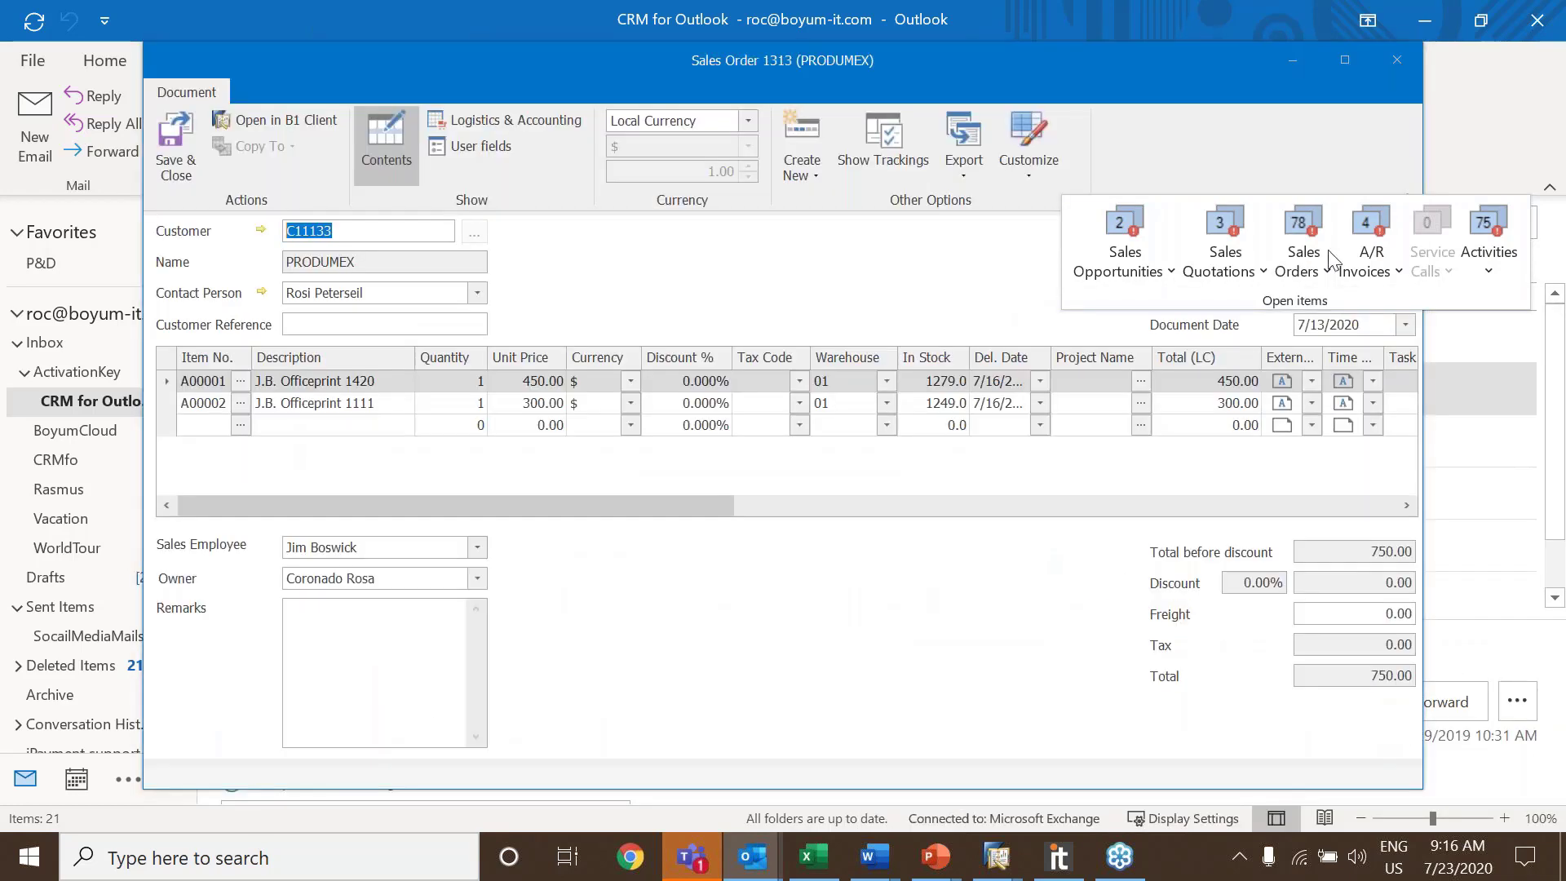
left_click(1326, 130)
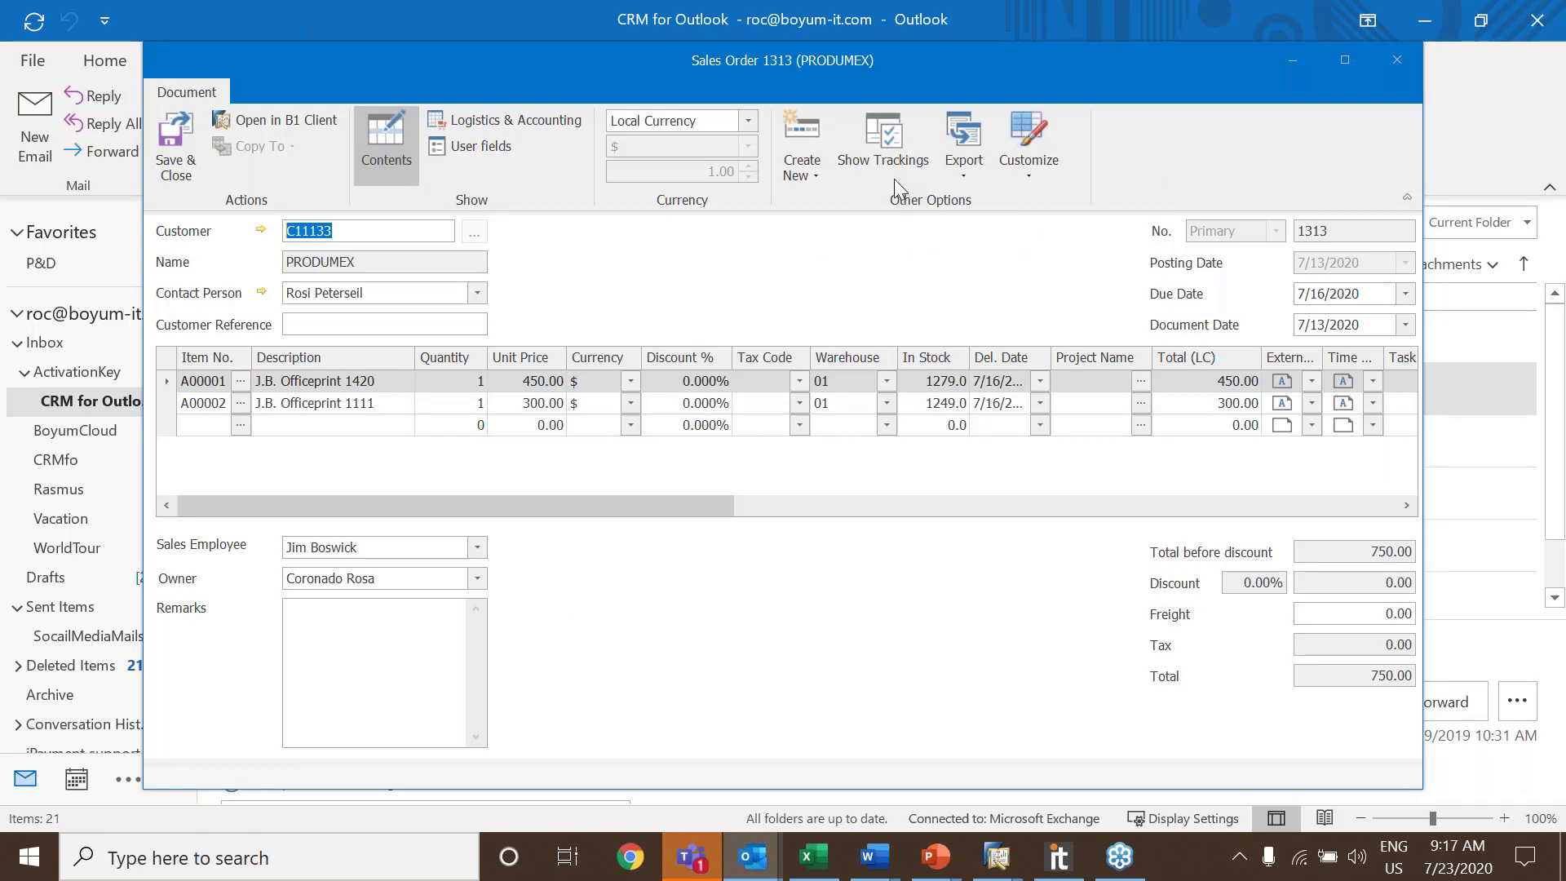
left_click(894, 143)
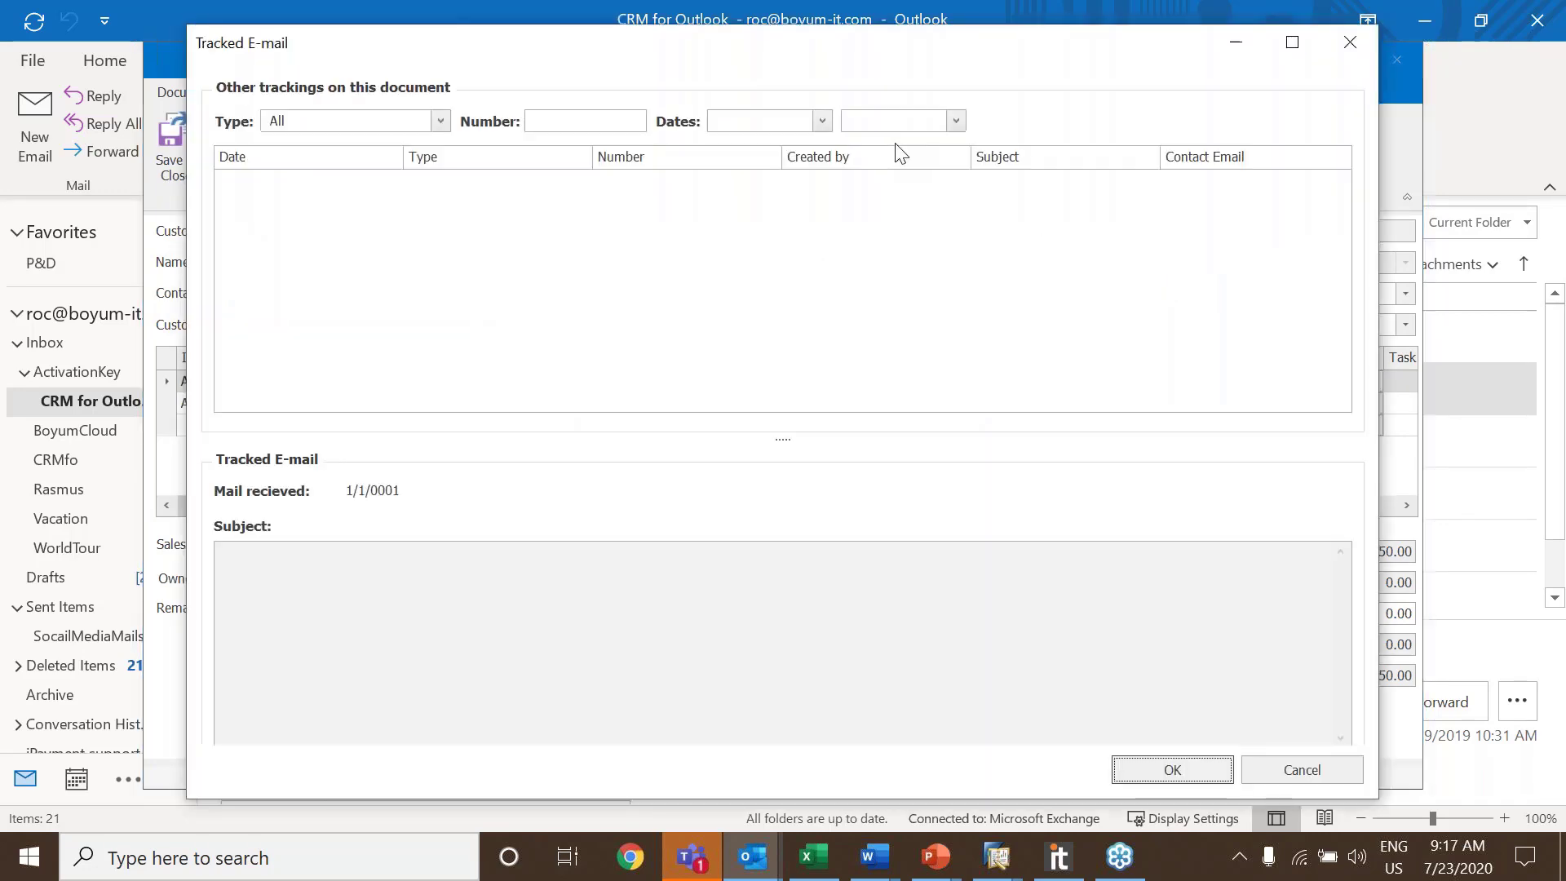
left_click(1347, 39)
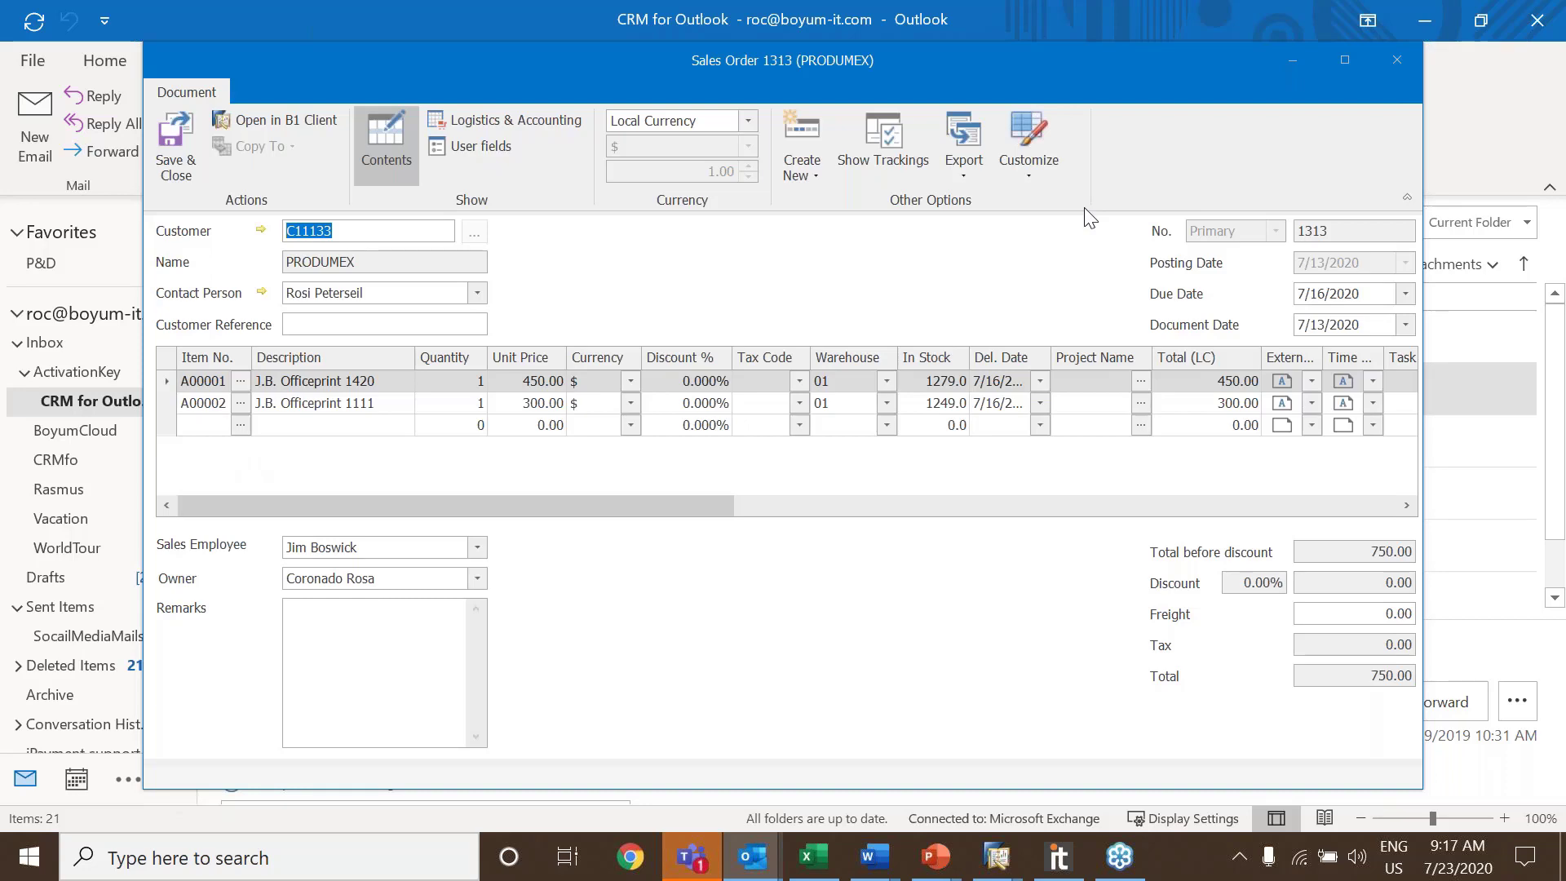
left_click(1396, 60)
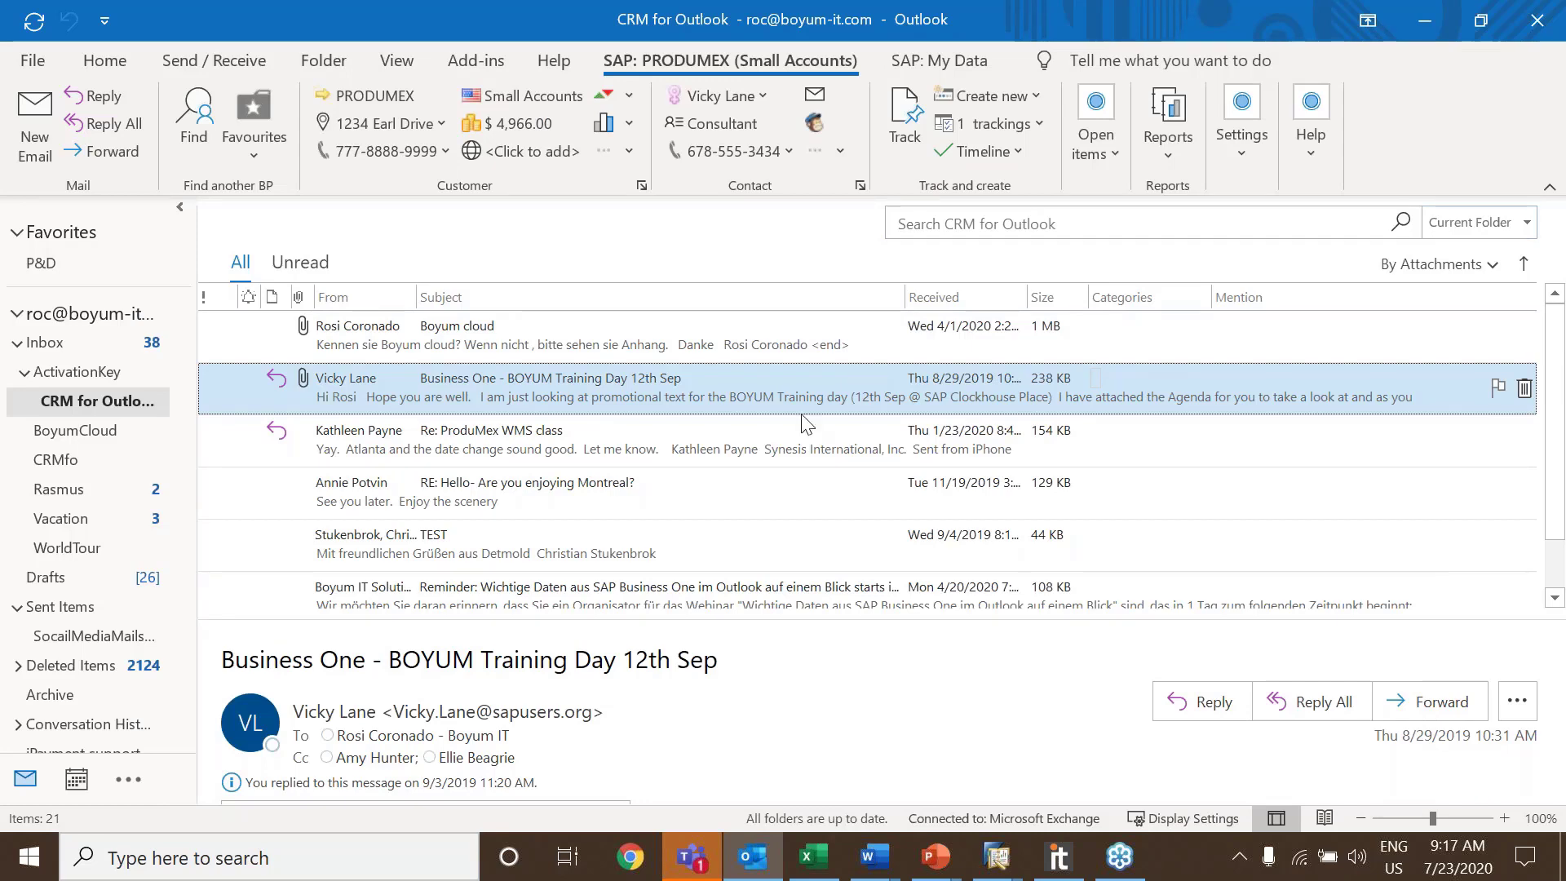
left_click(832, 341)
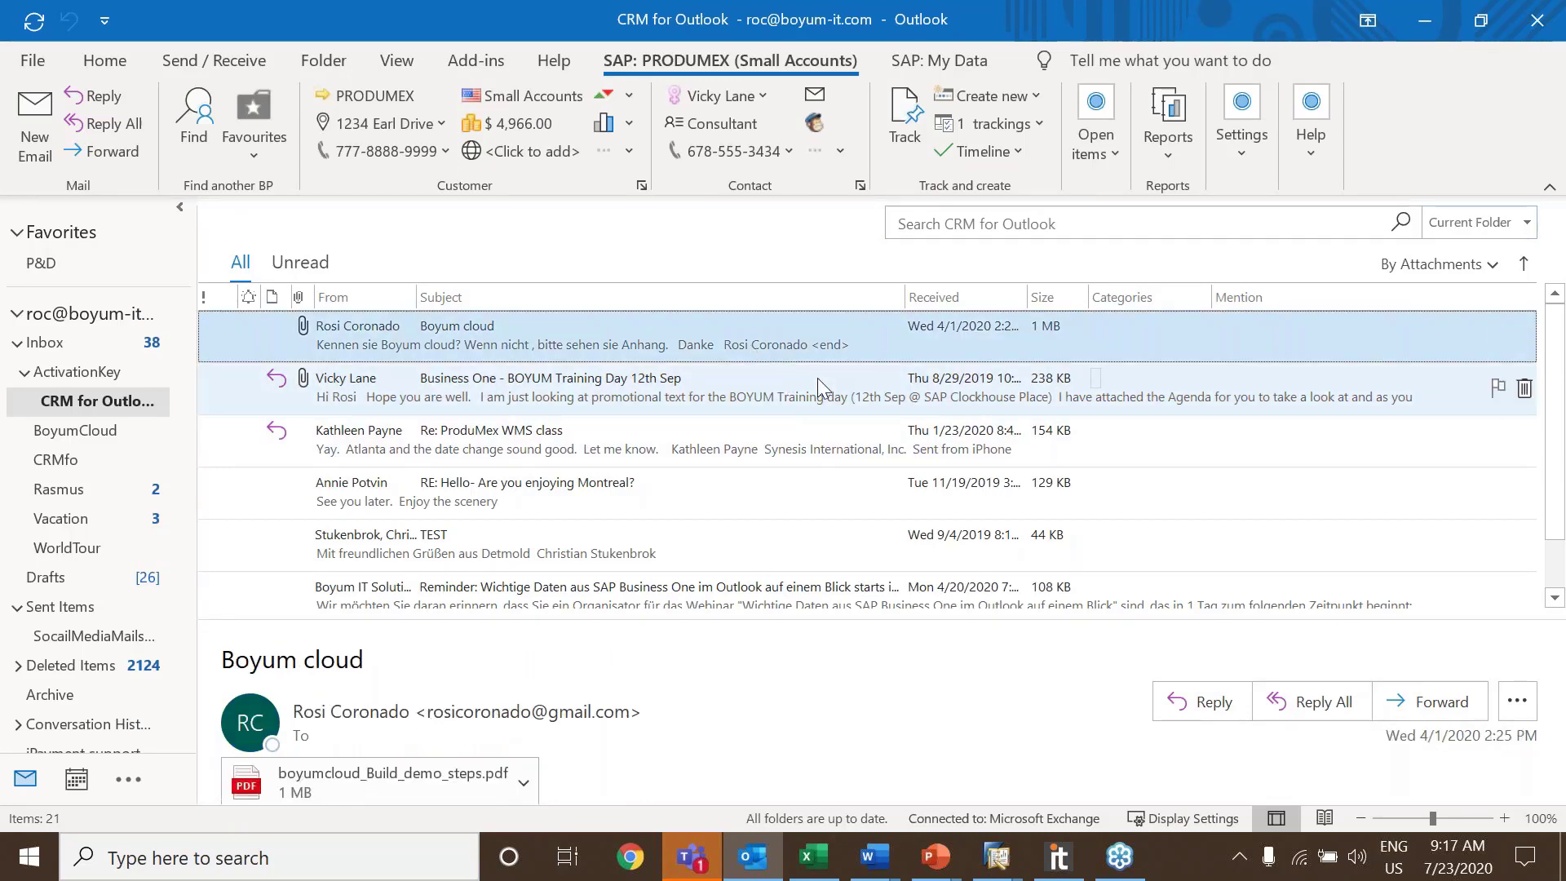
left_click(718, 395)
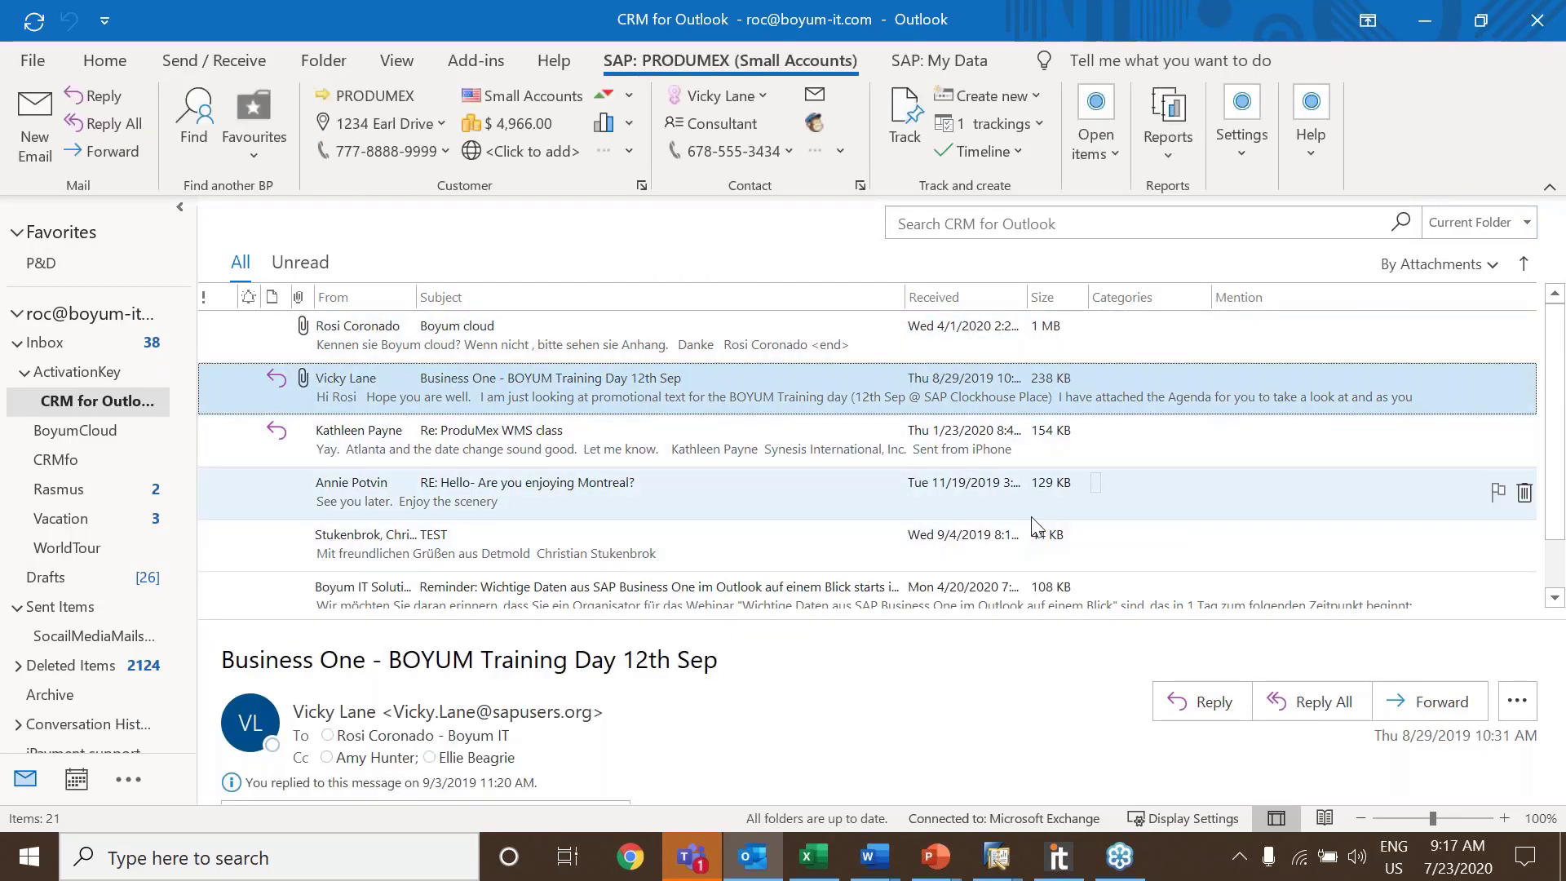
Search the business partners for "max" and look through MAXI-TEQ's contacts
left_click(209, 119)
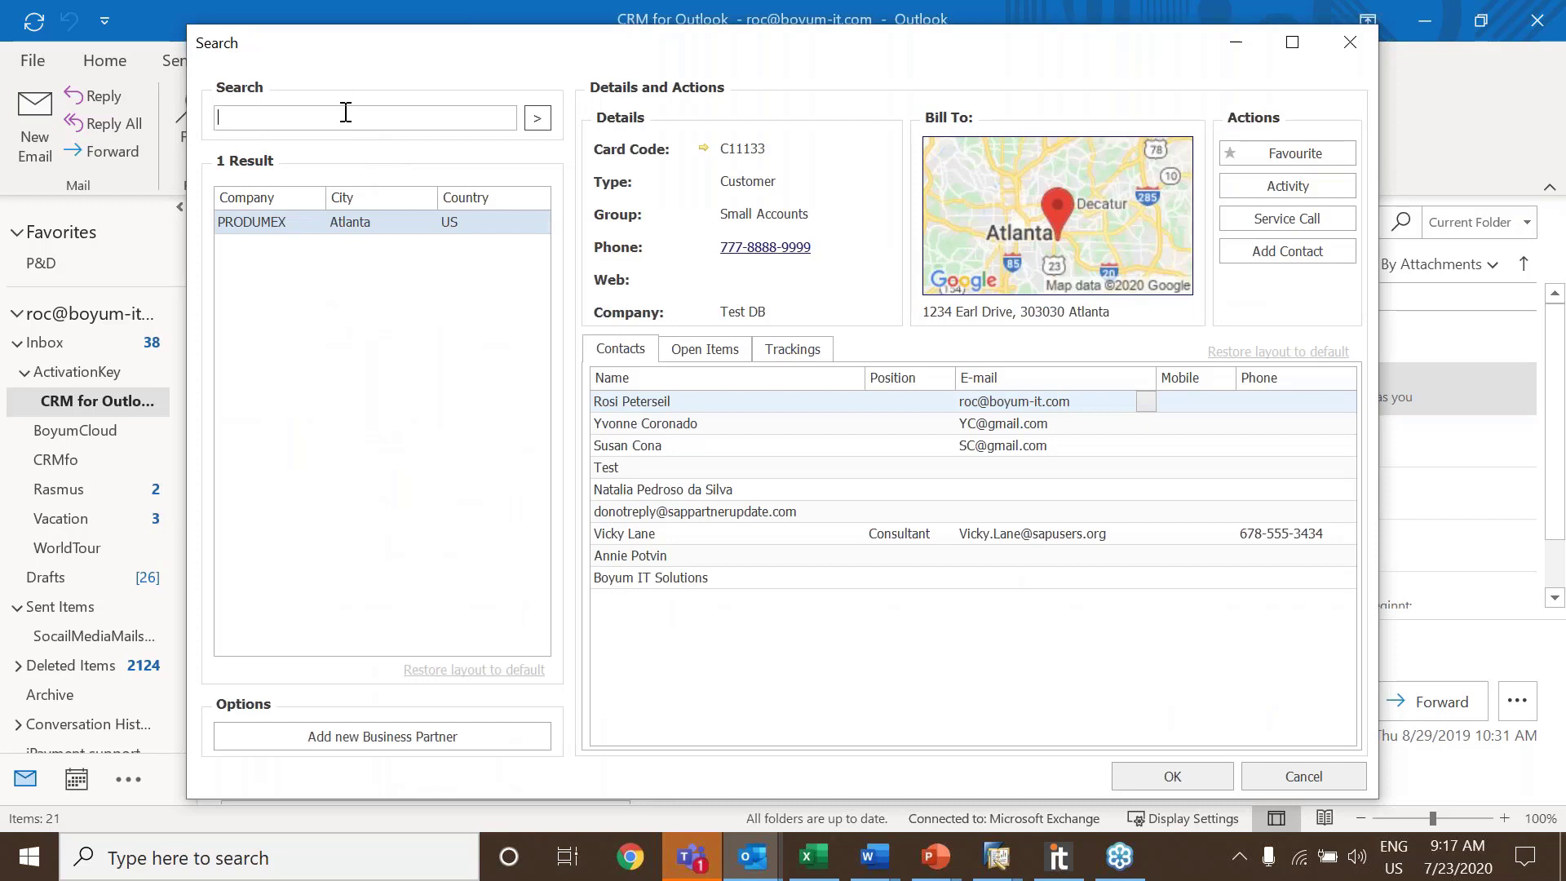
left_click(346, 112)
type("max")
key("Return")
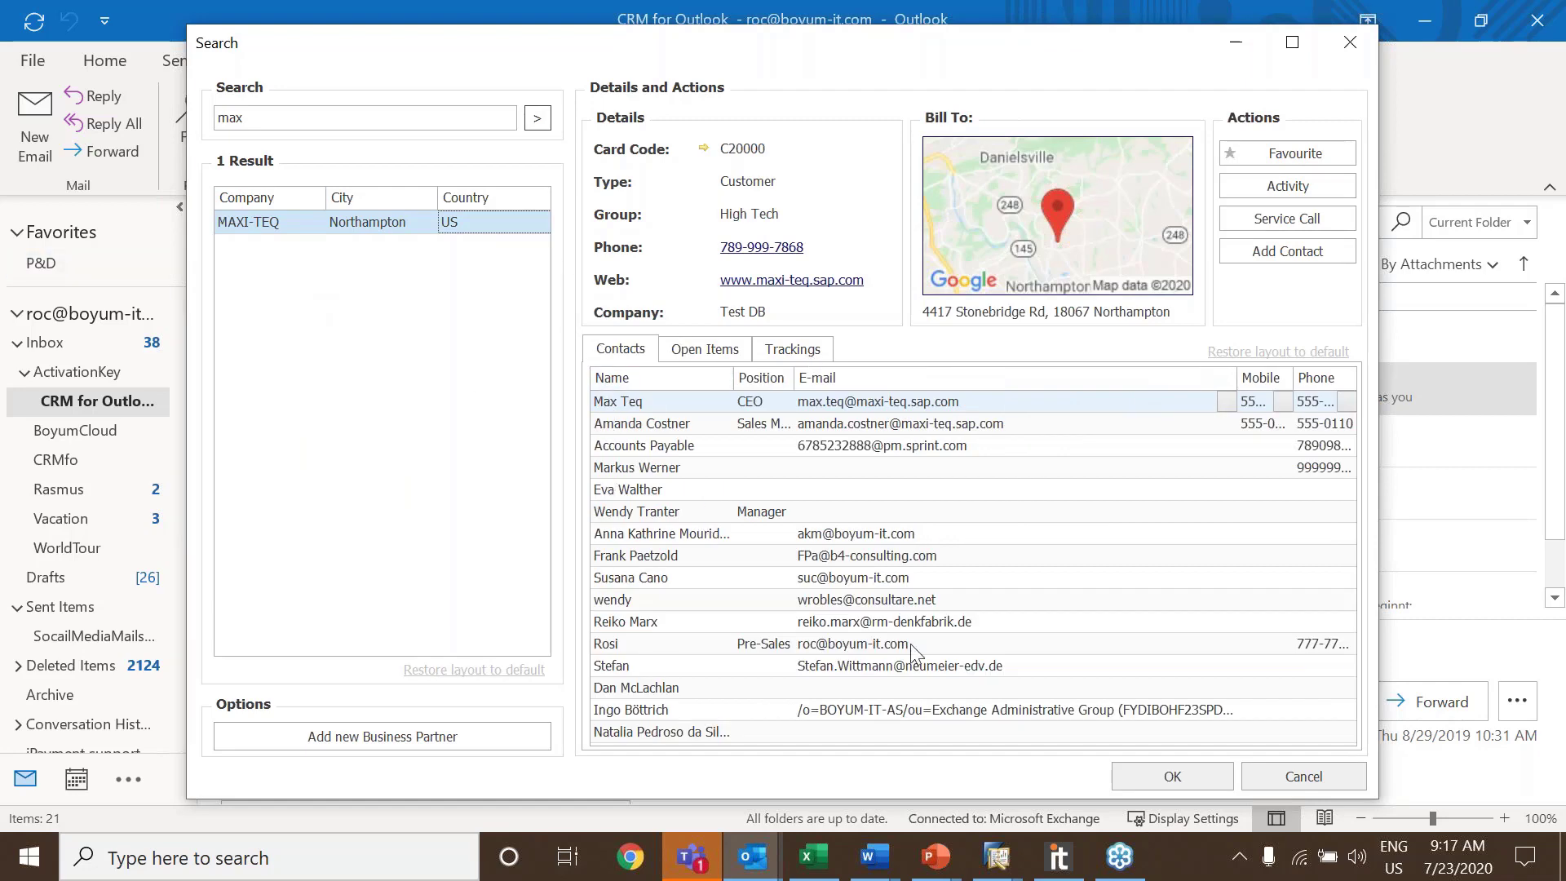
scroll(788, 608, "down", 3)
scroll(790, 600, "up", 3)
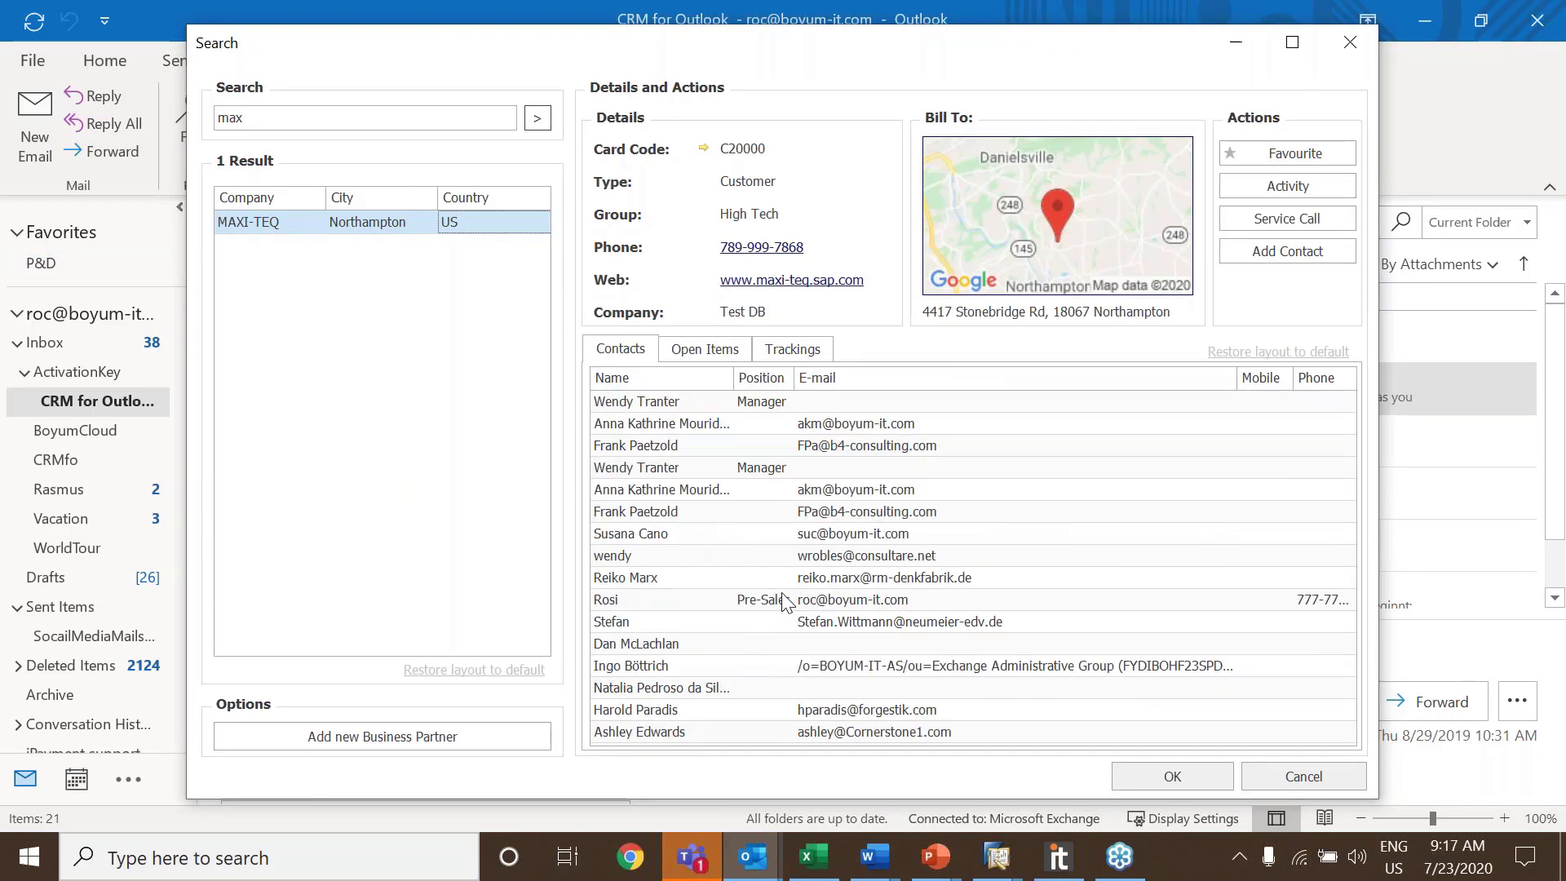
Show MAXI-TEQ's open items, view the "Uk training" activity, and close it
left_click(705, 349)
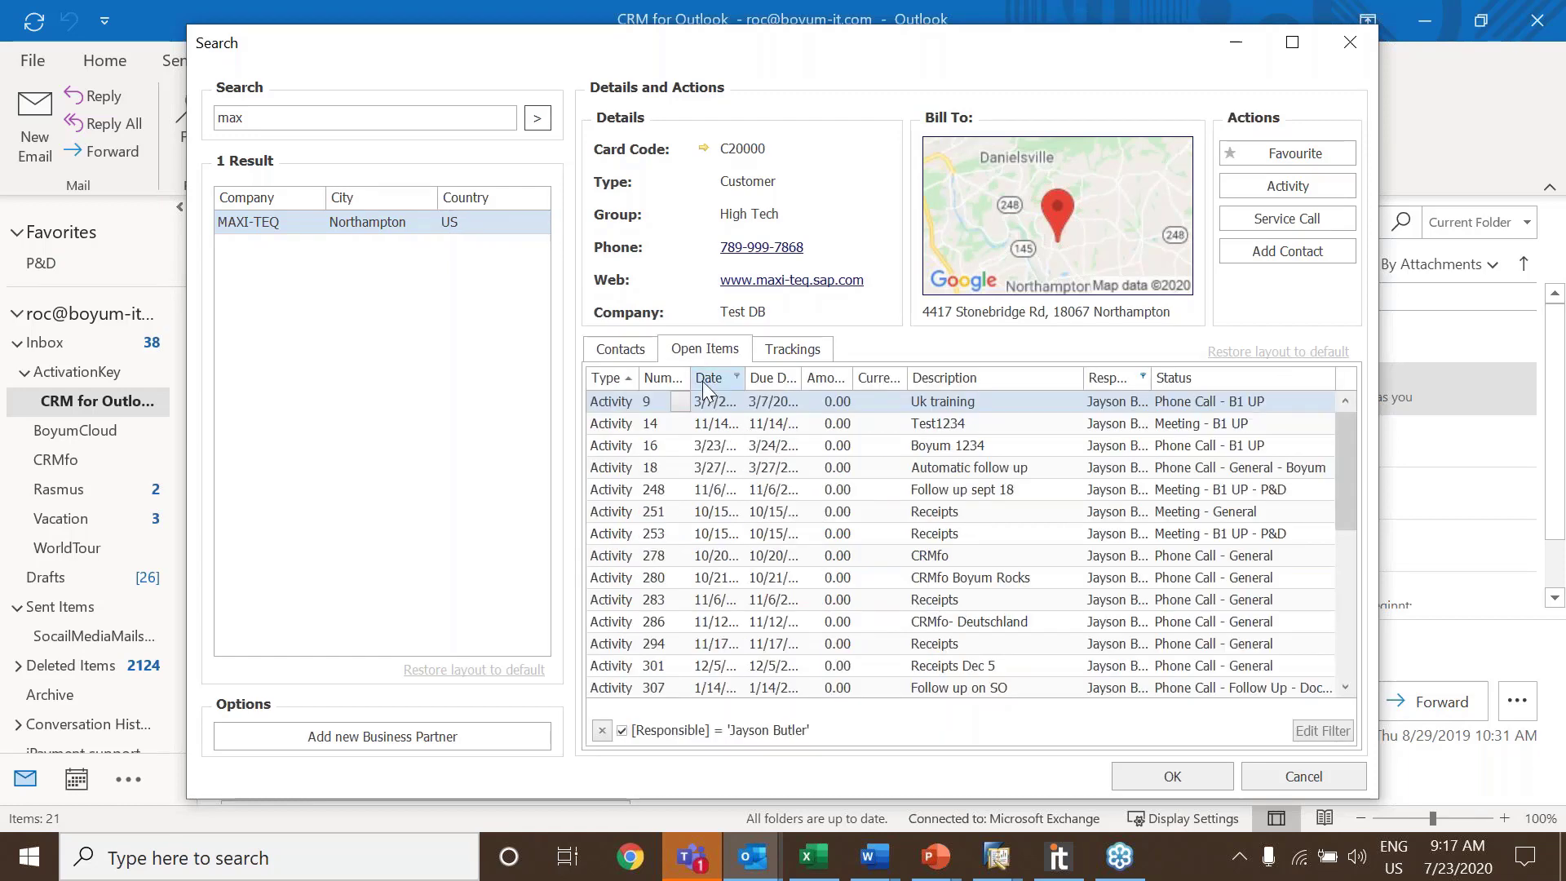
left_click(618, 380)
left_click(618, 380)
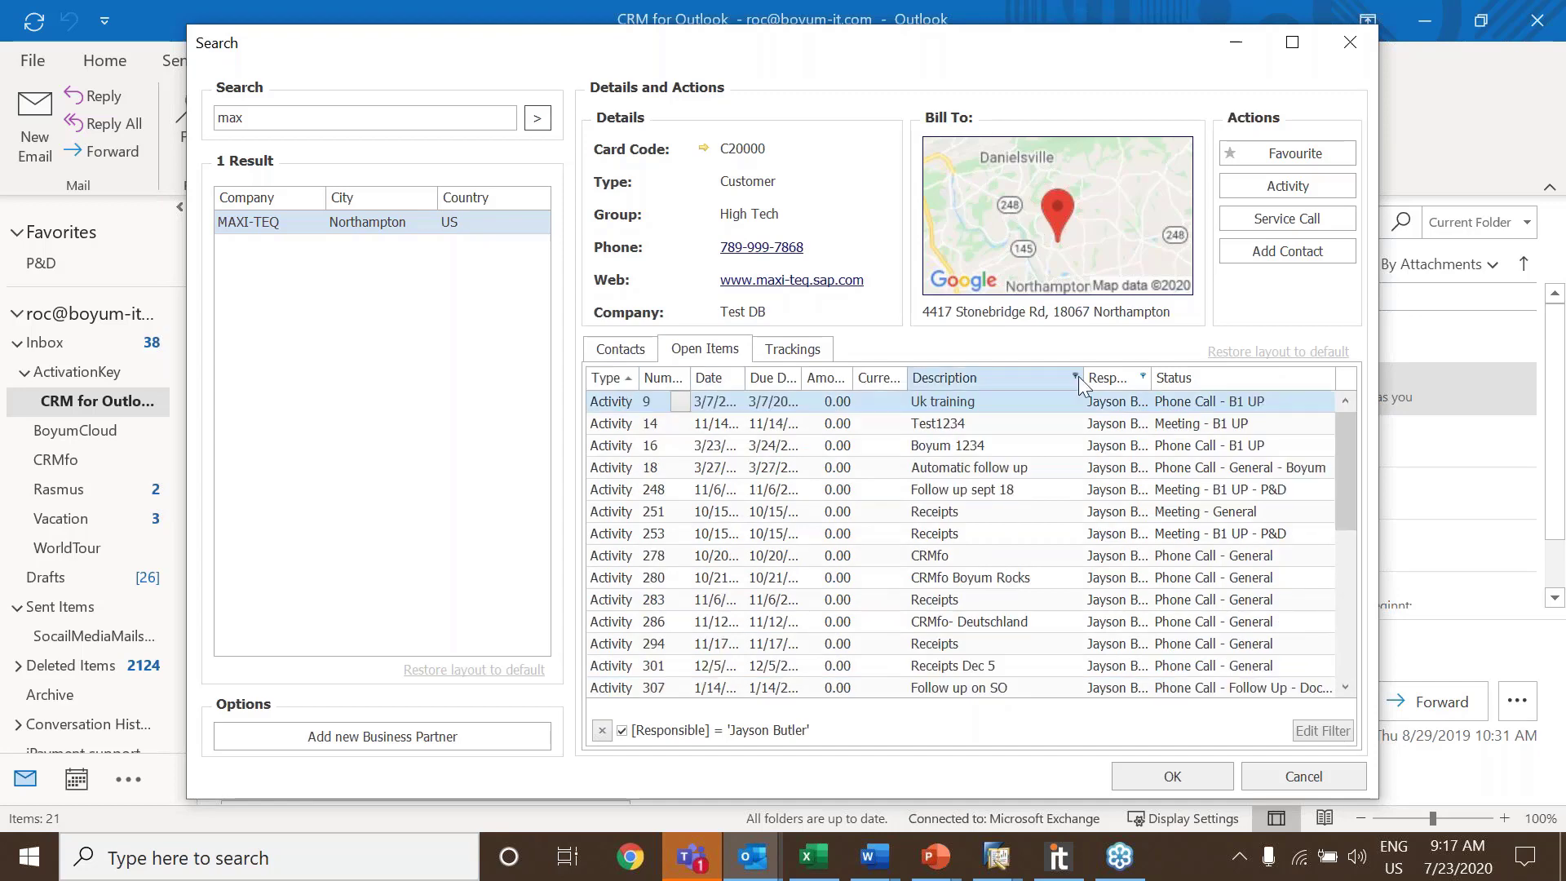
double_click(679, 400)
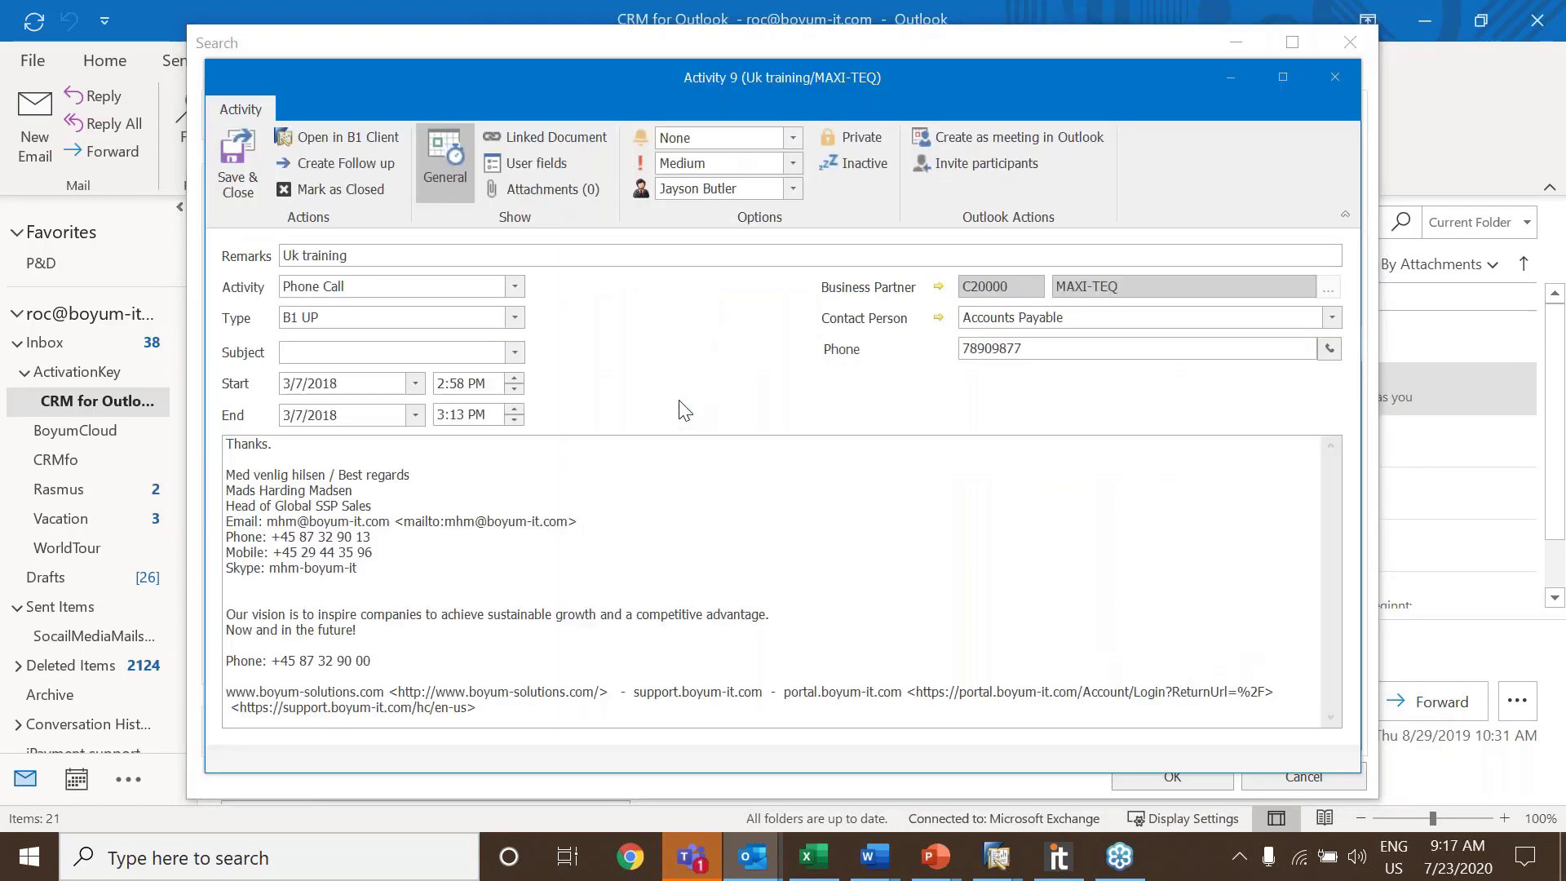
left_click(1335, 76)
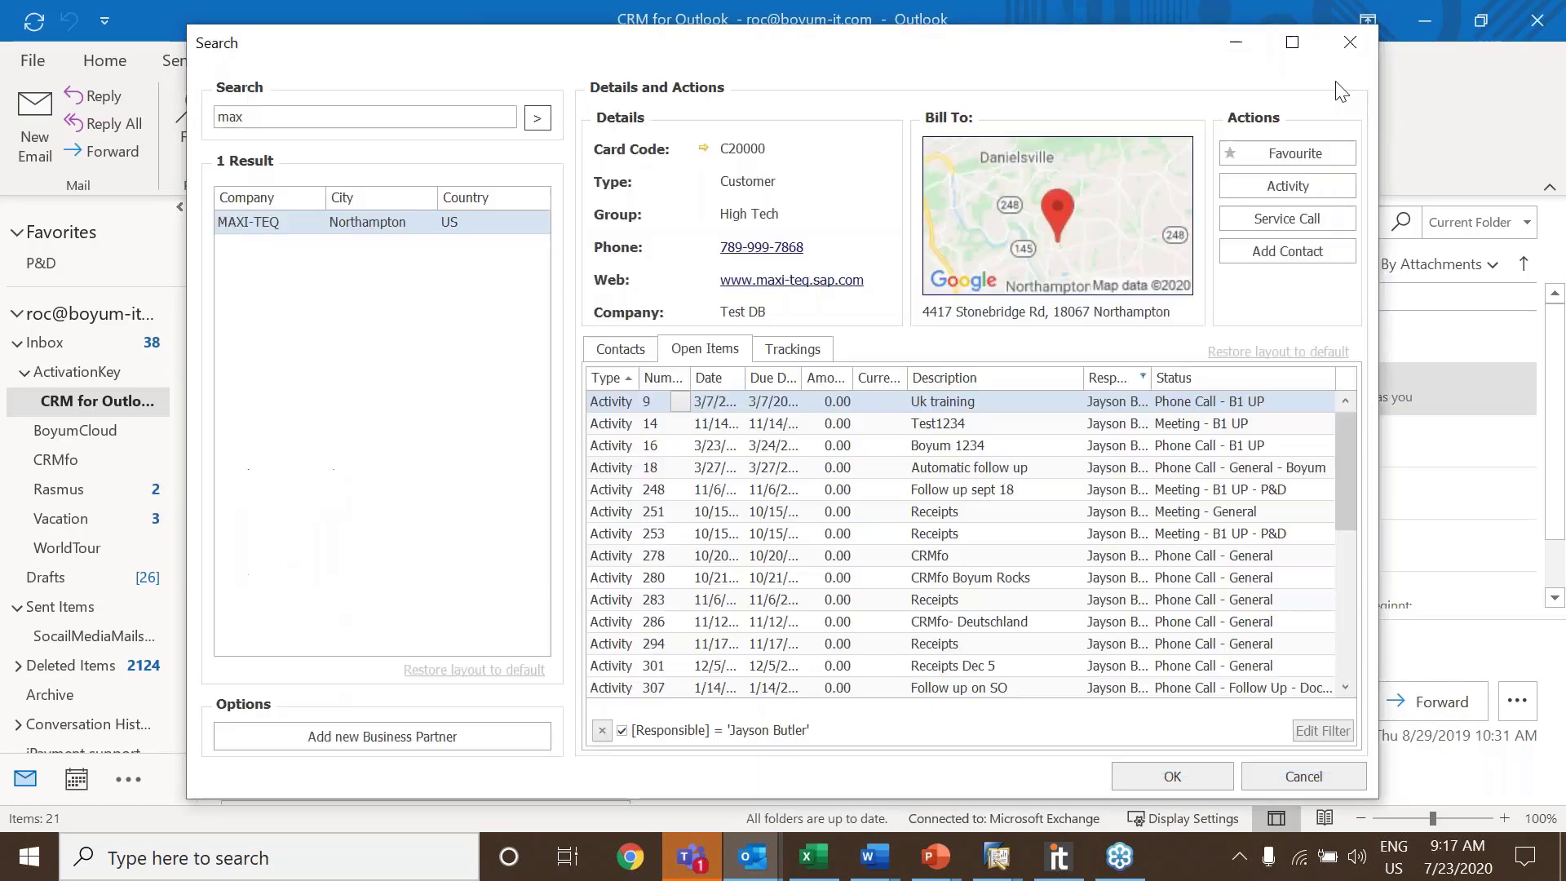
Look further down MAXI-TEQ's open items to the service calls, then view the "gerrmany" meeting activity and close it
scroll(804, 541, "down", 5)
scroll(803, 540, "down", 1)
left_click(680, 645)
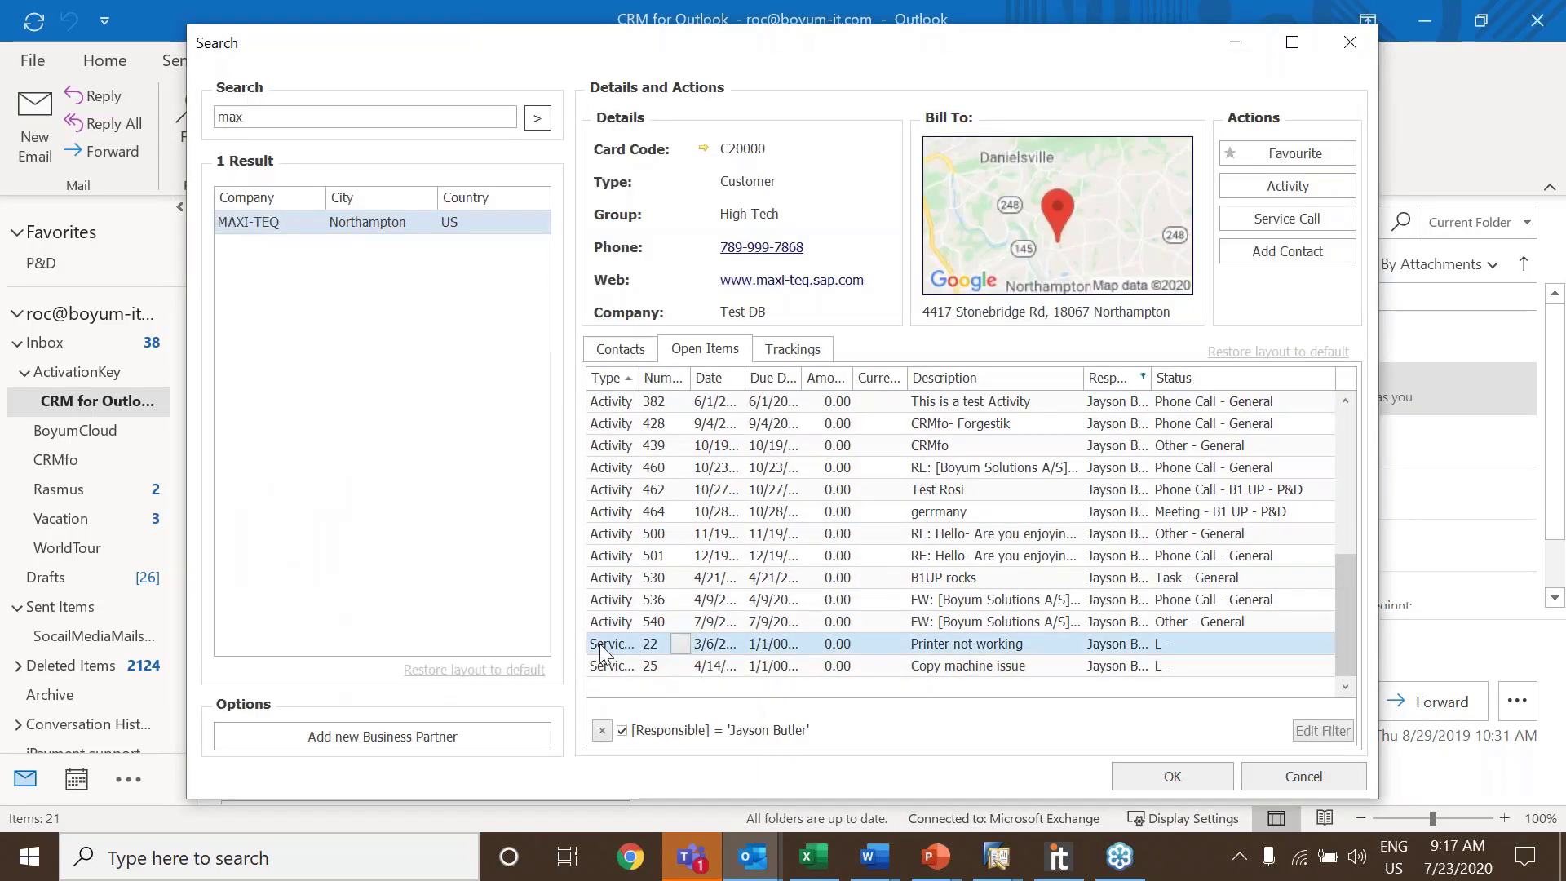
left_click(626, 513)
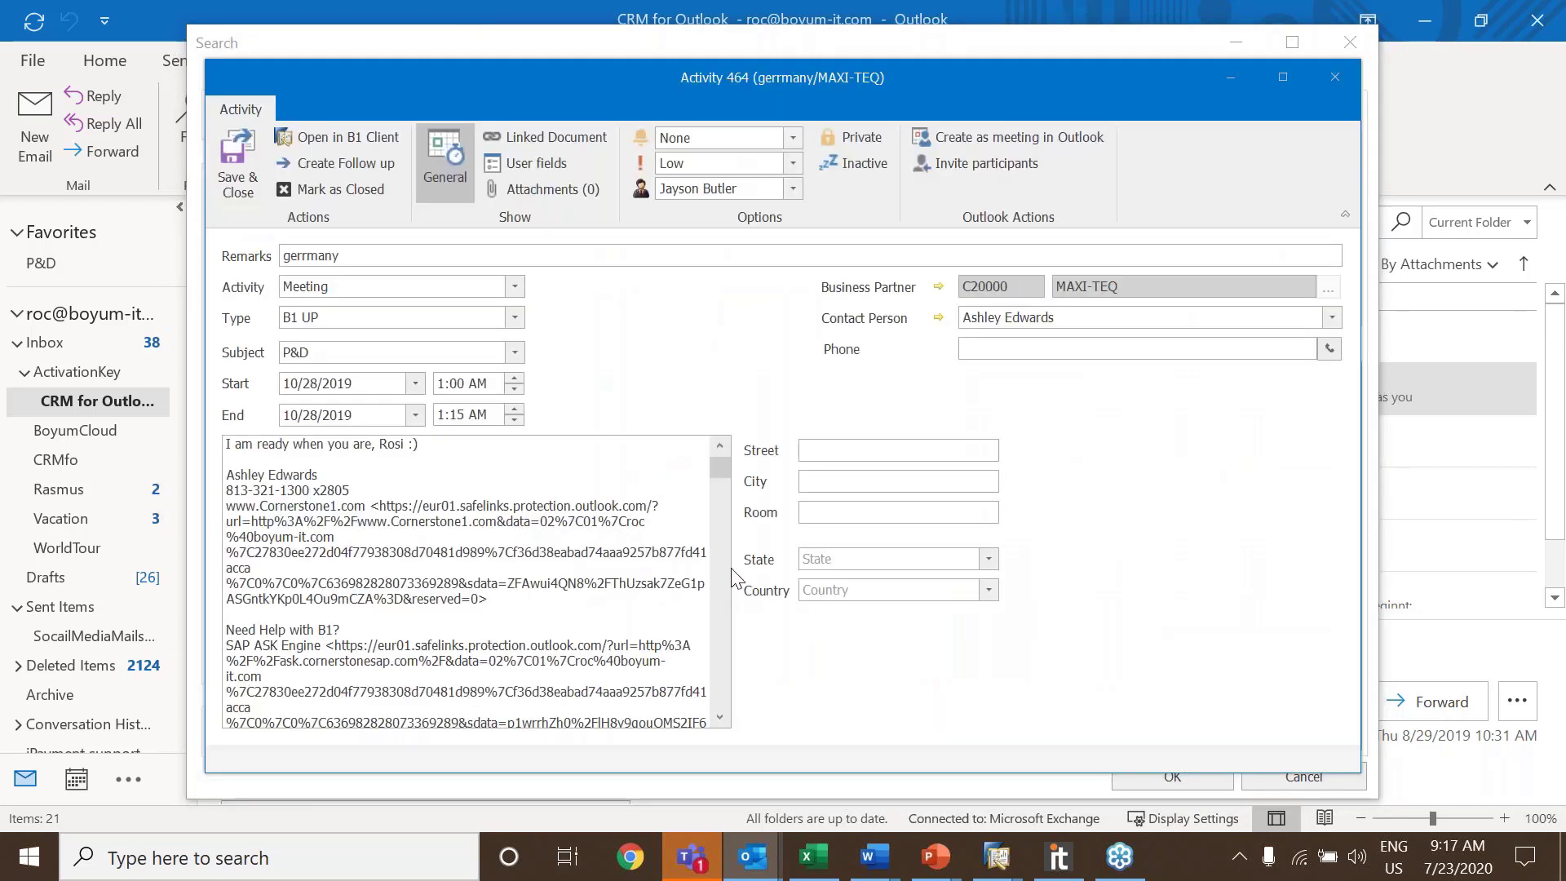
left_click(1335, 76)
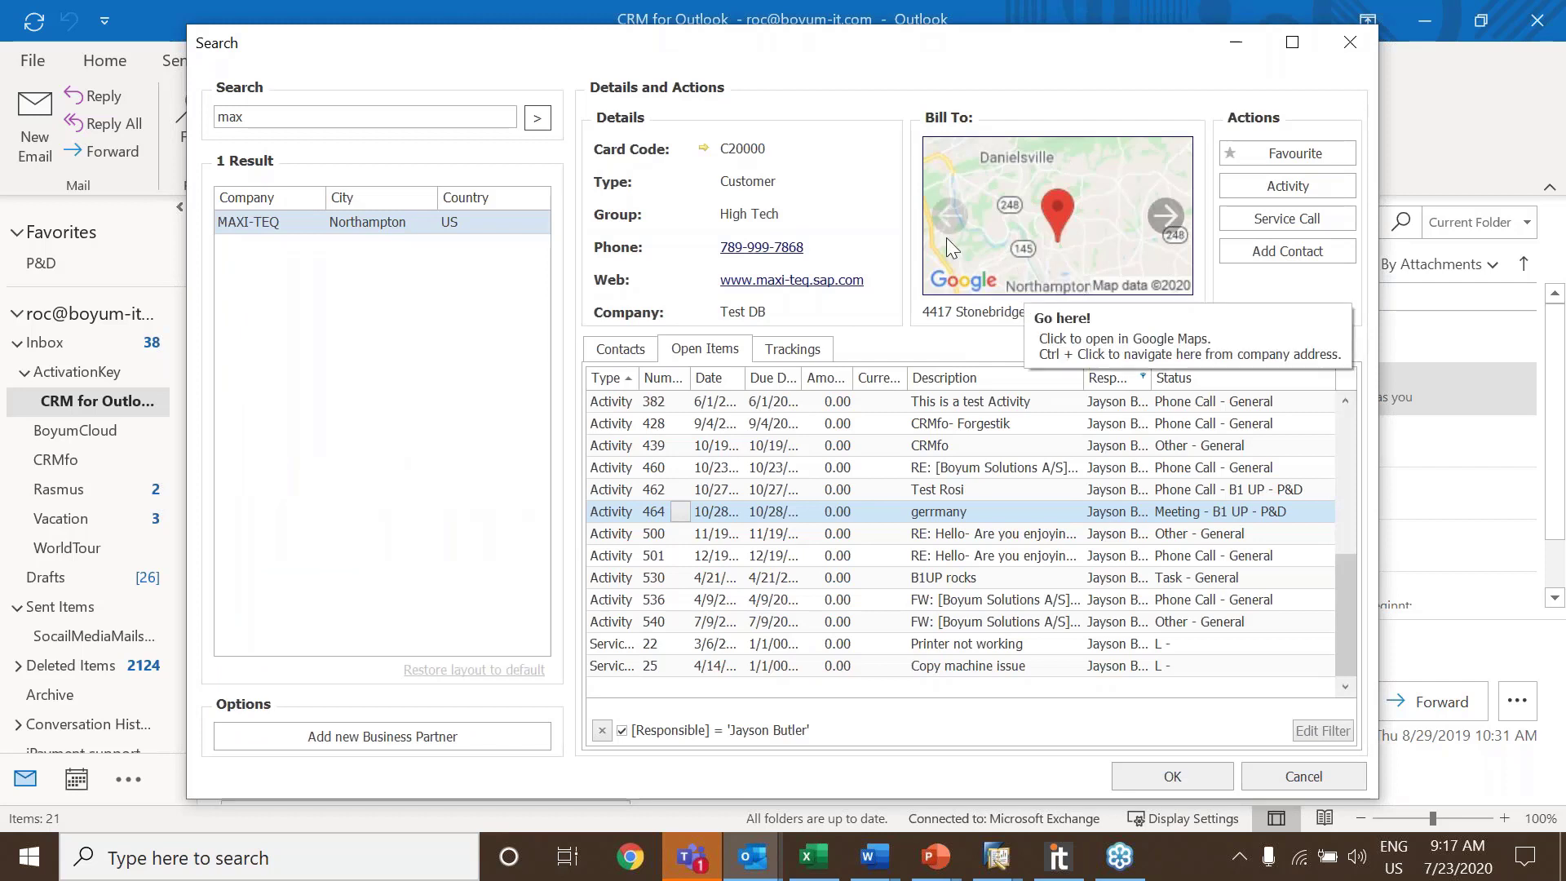
Read MAXI-TEQ's tracked e-mail of 6/25/2018, view the sales quotation linked to it, and close the quotation
left_click(795, 349)
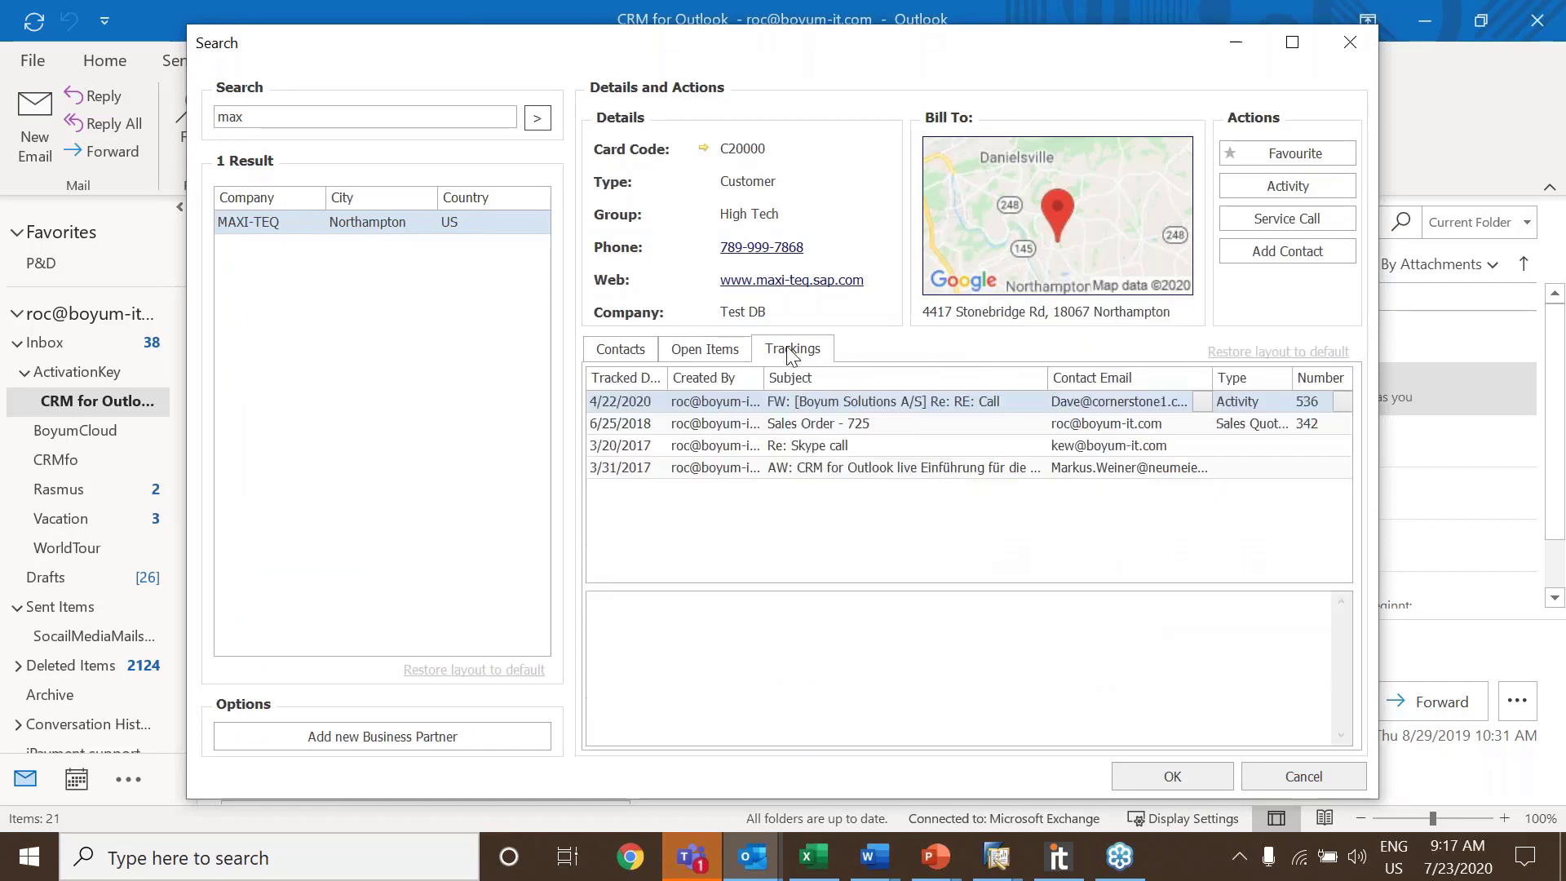
left_click(794, 426)
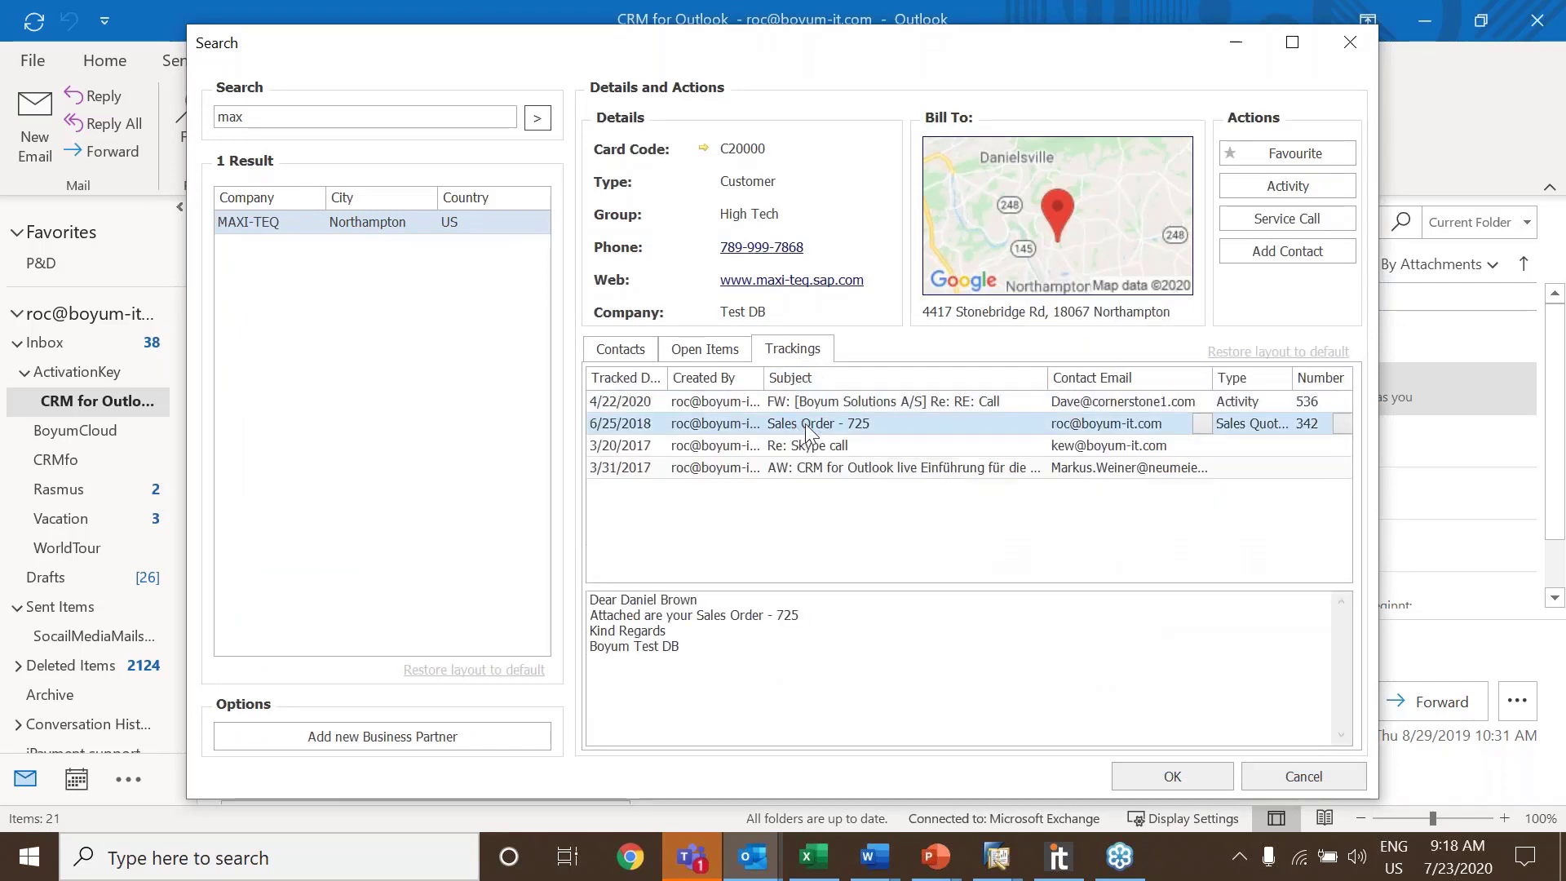
left_click(1343, 423)
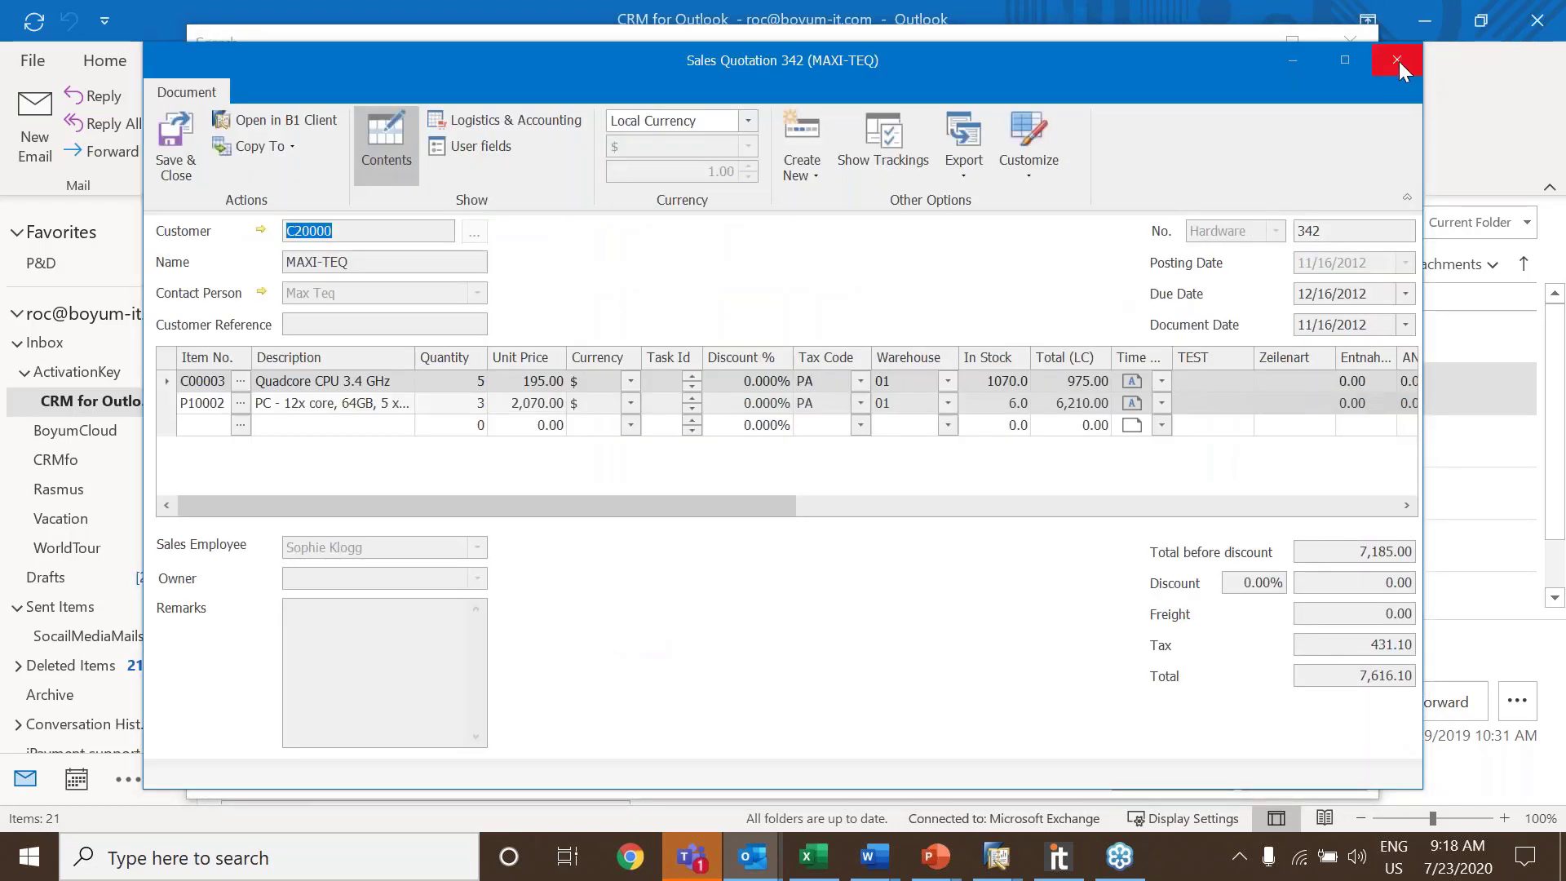
left_click(1398, 61)
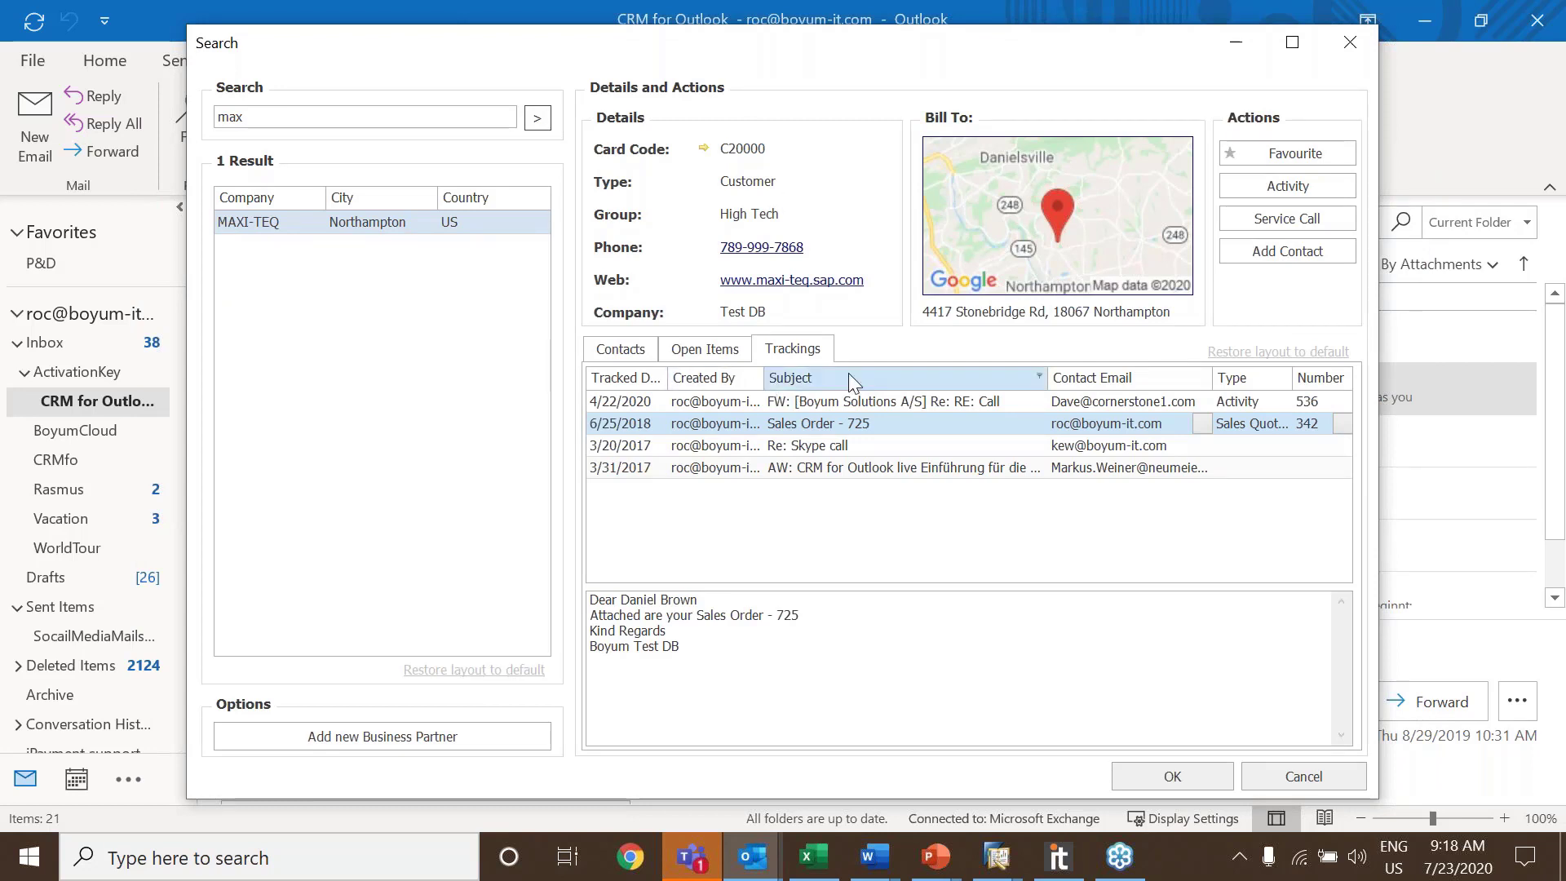
Search the business partners for "smd" and review the SMD supplier's open items and contacts
double_click(339, 118)
type("smd")
key("Return")
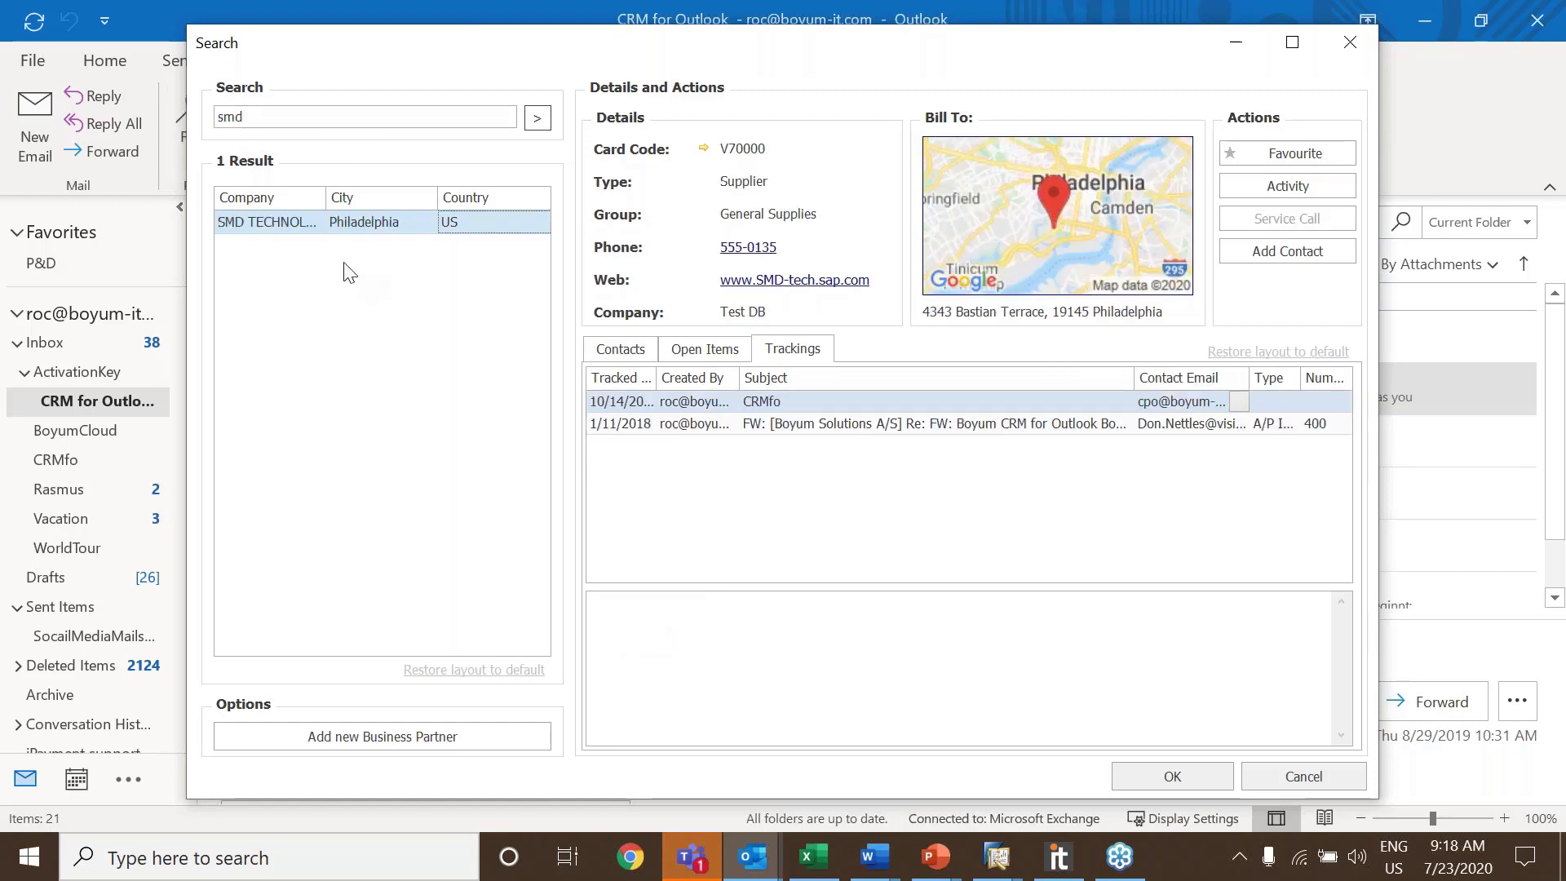
left_click(702, 353)
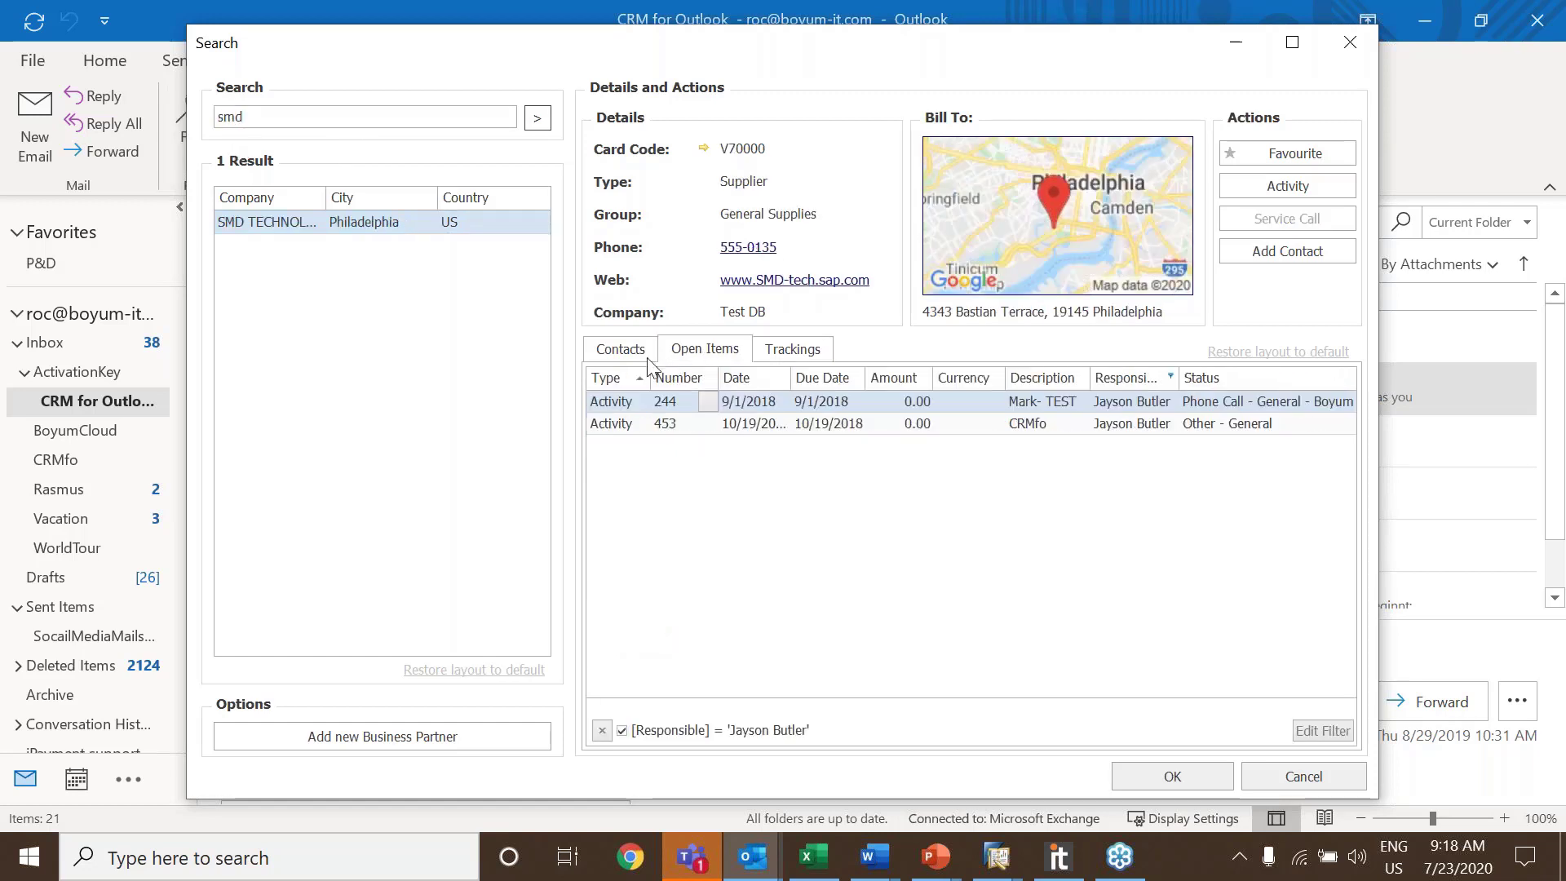
left_click(616, 351)
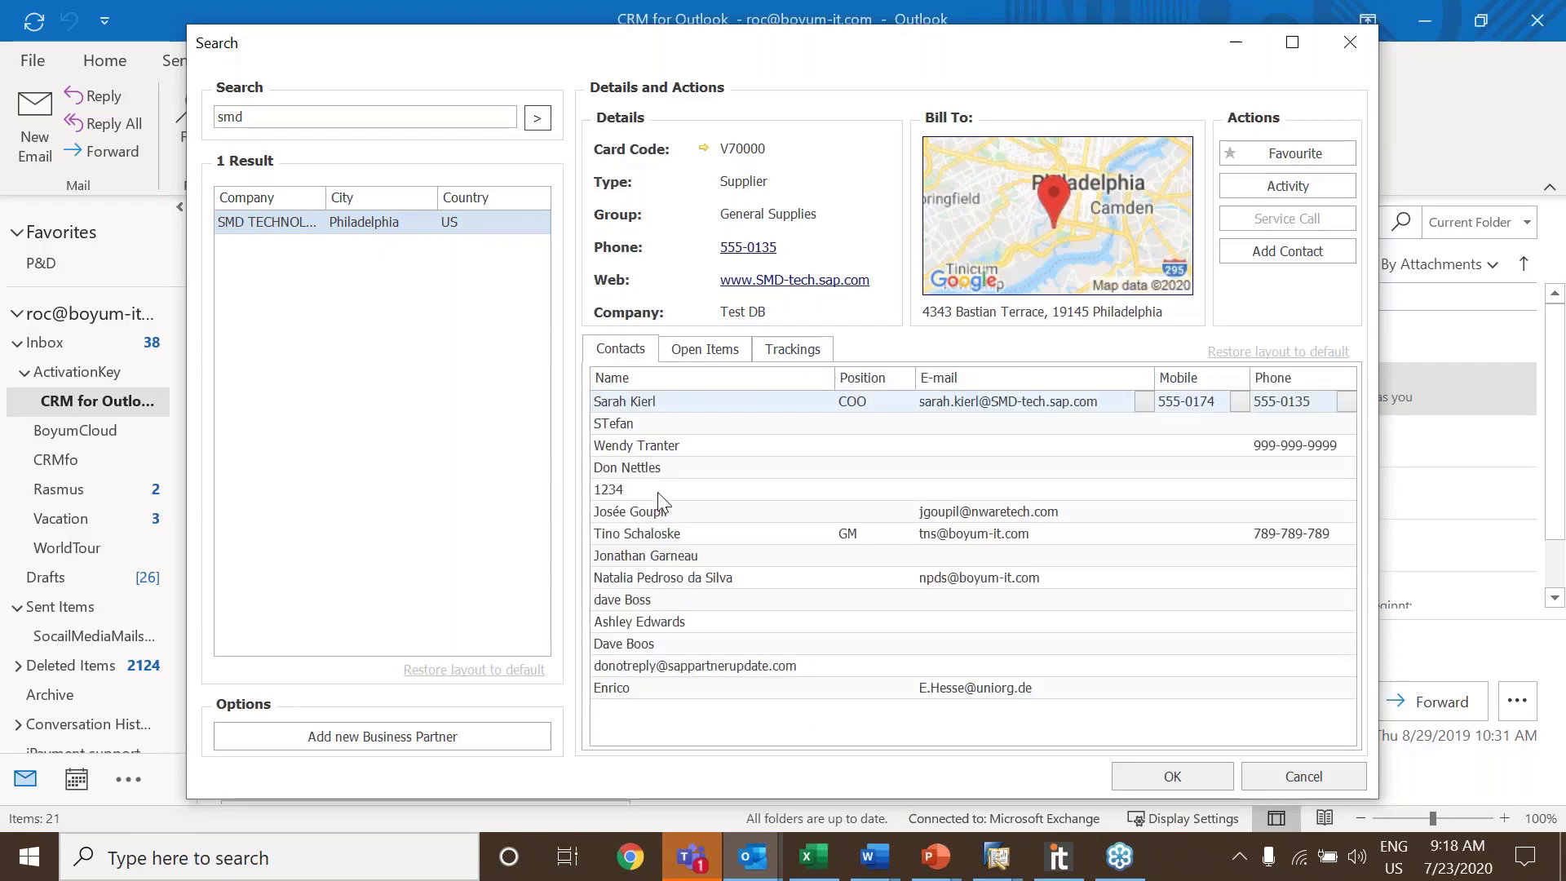
left_click(703, 350)
Show the new contact form for the SMD supplier and its option to add from the Outlook address list, and close both
left_click(1323, 257)
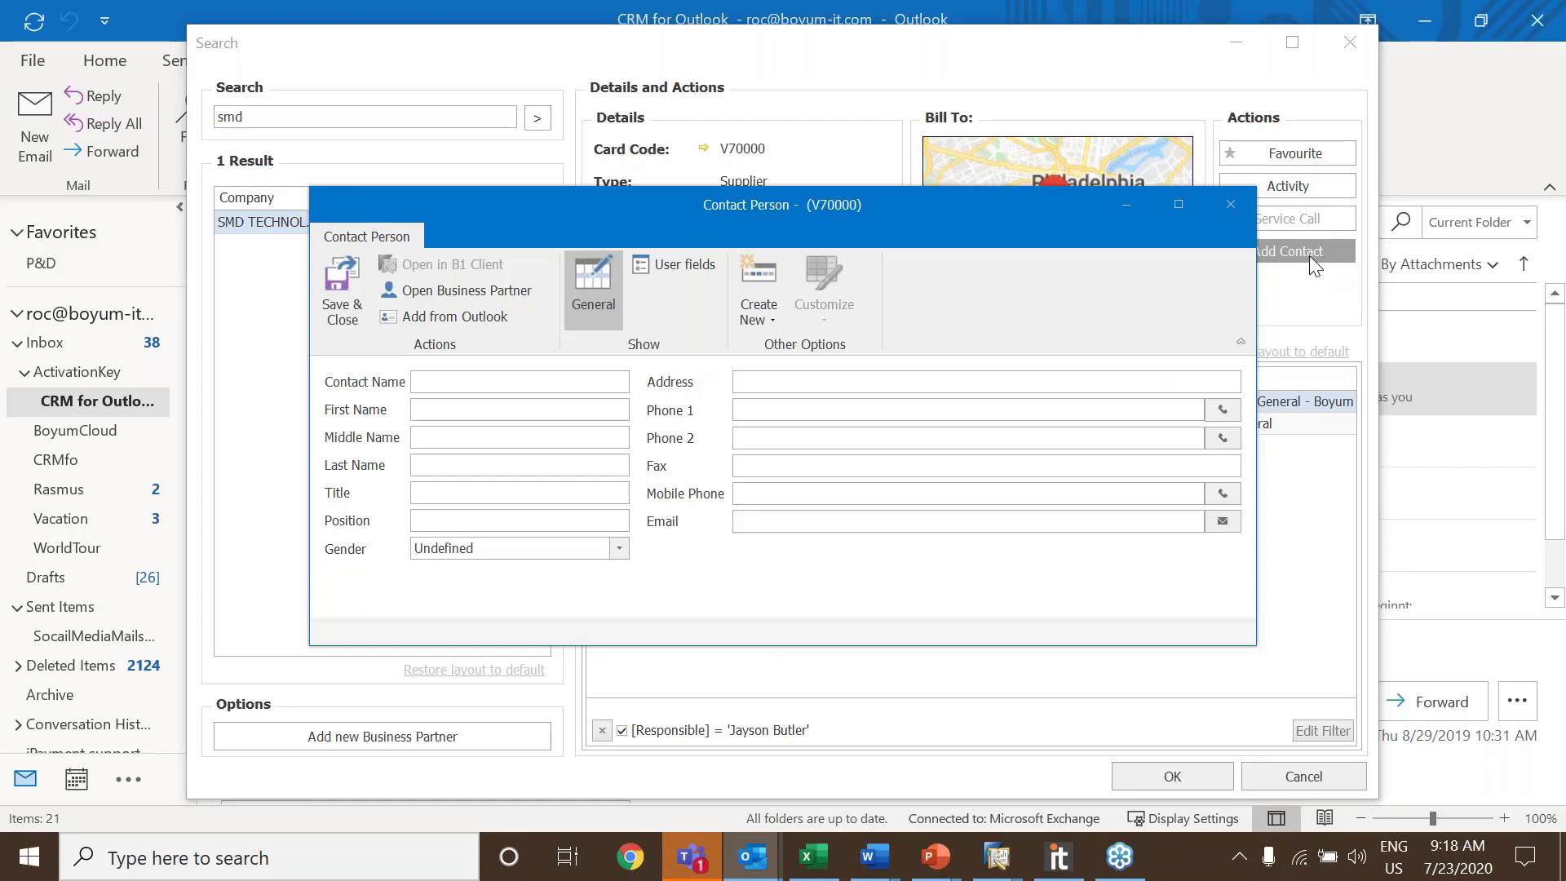
left_click(471, 317)
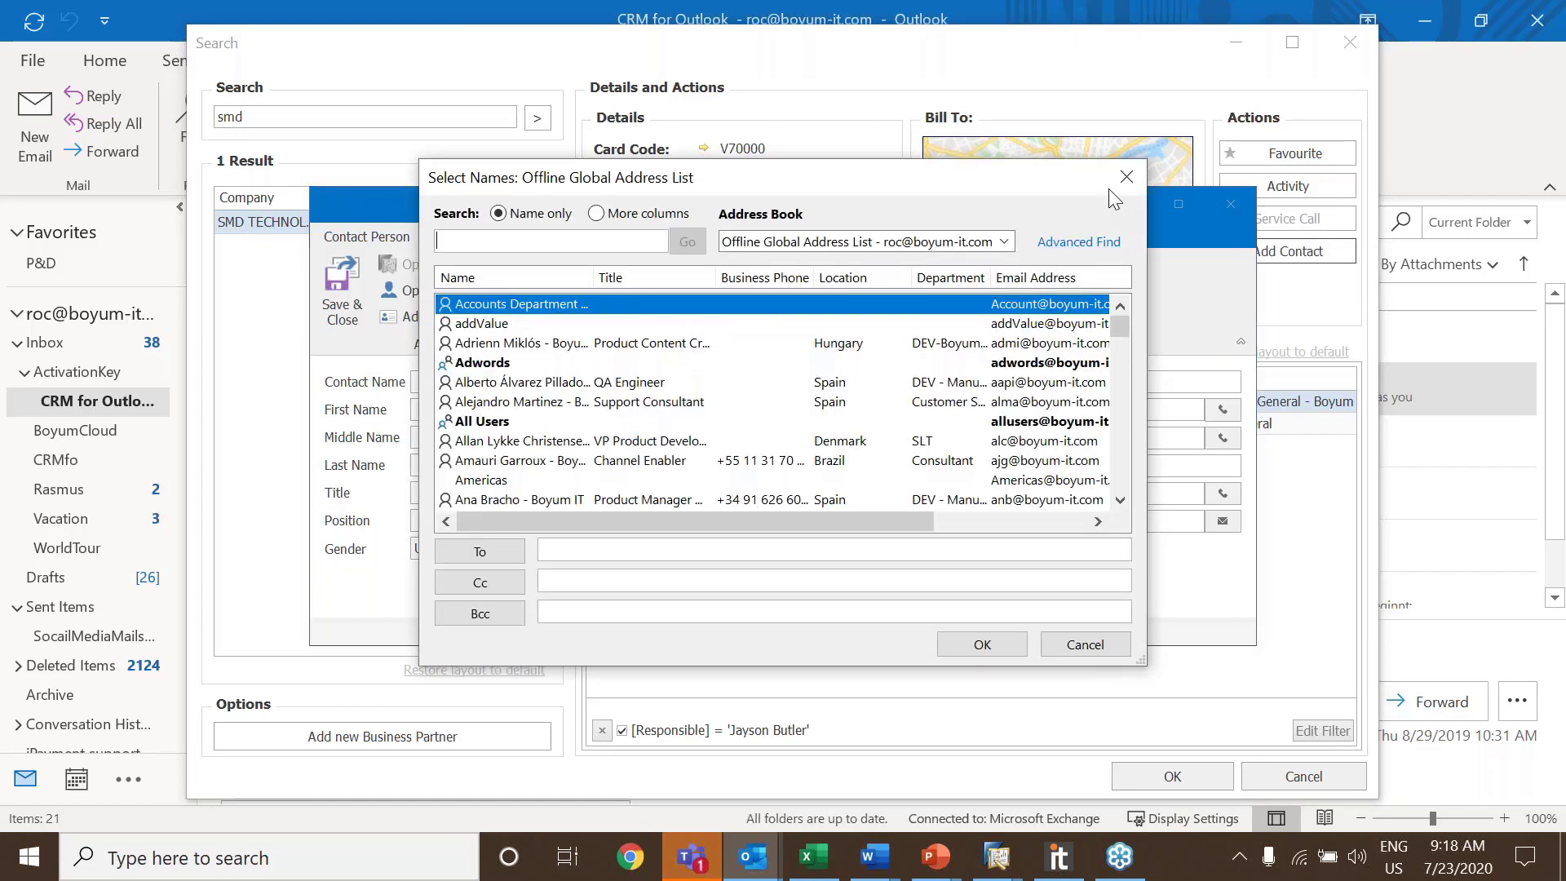
left_click(1135, 181)
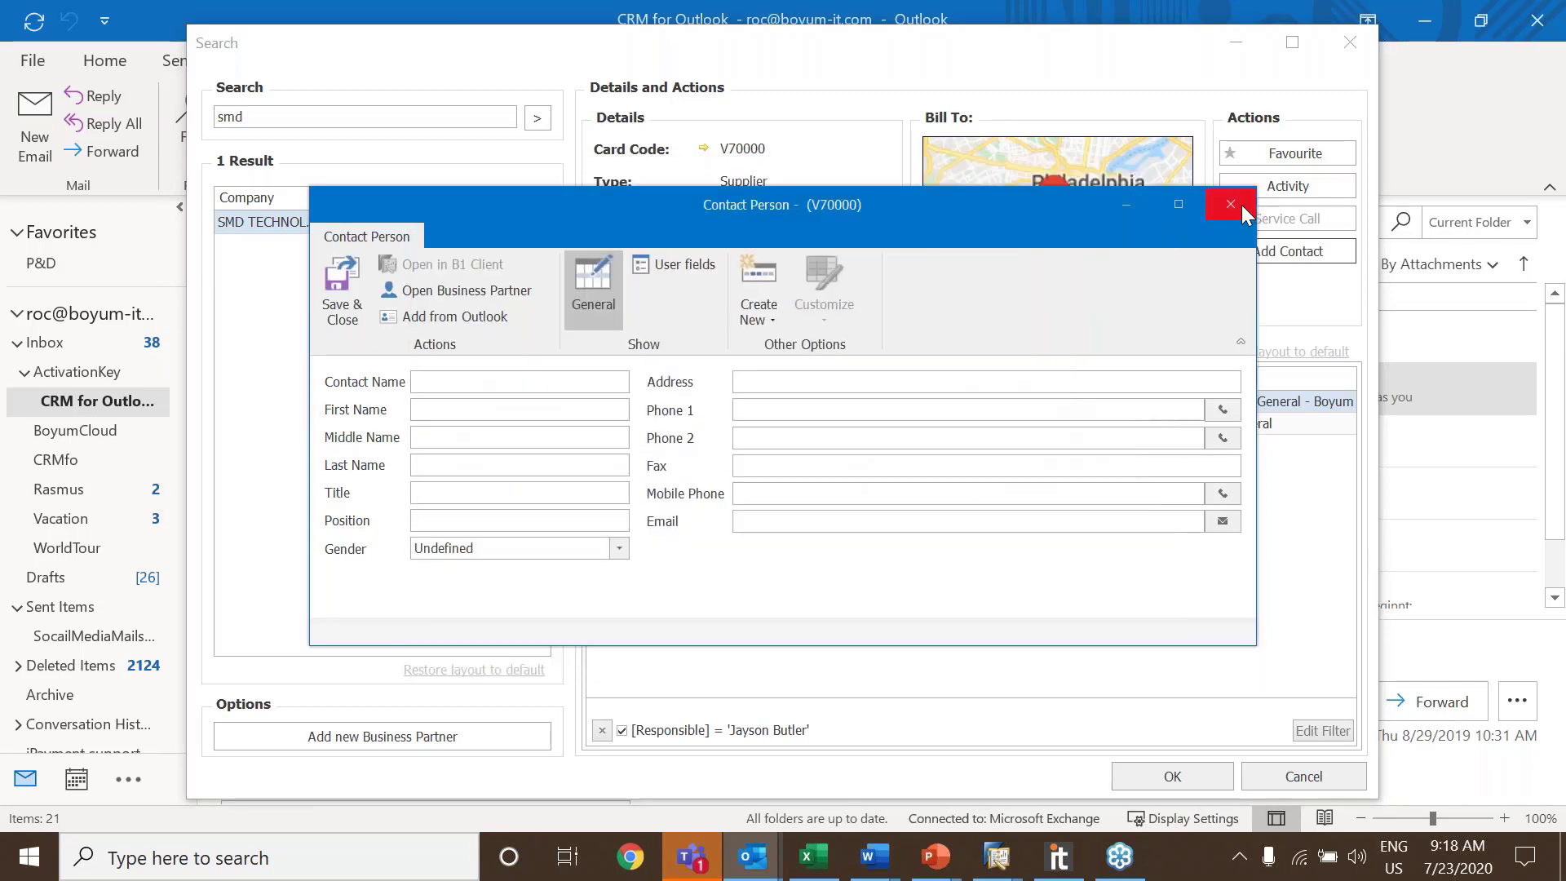
left_click(1240, 204)
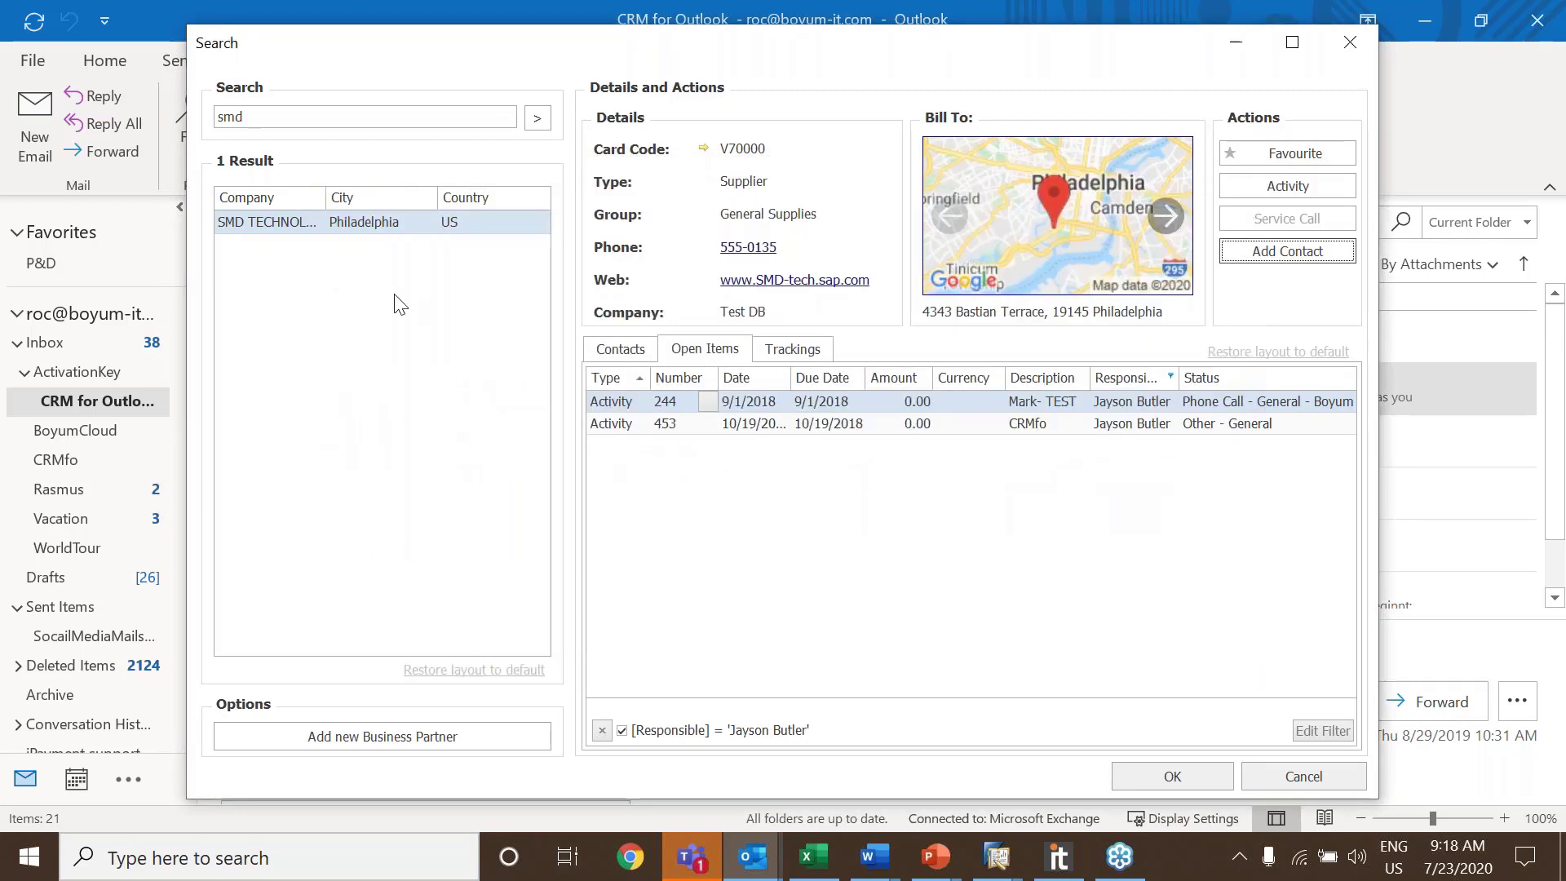
Show the new business partner form with its Customer, Lead and Supplier types, and close the form and the business partner search
left_click(460, 736)
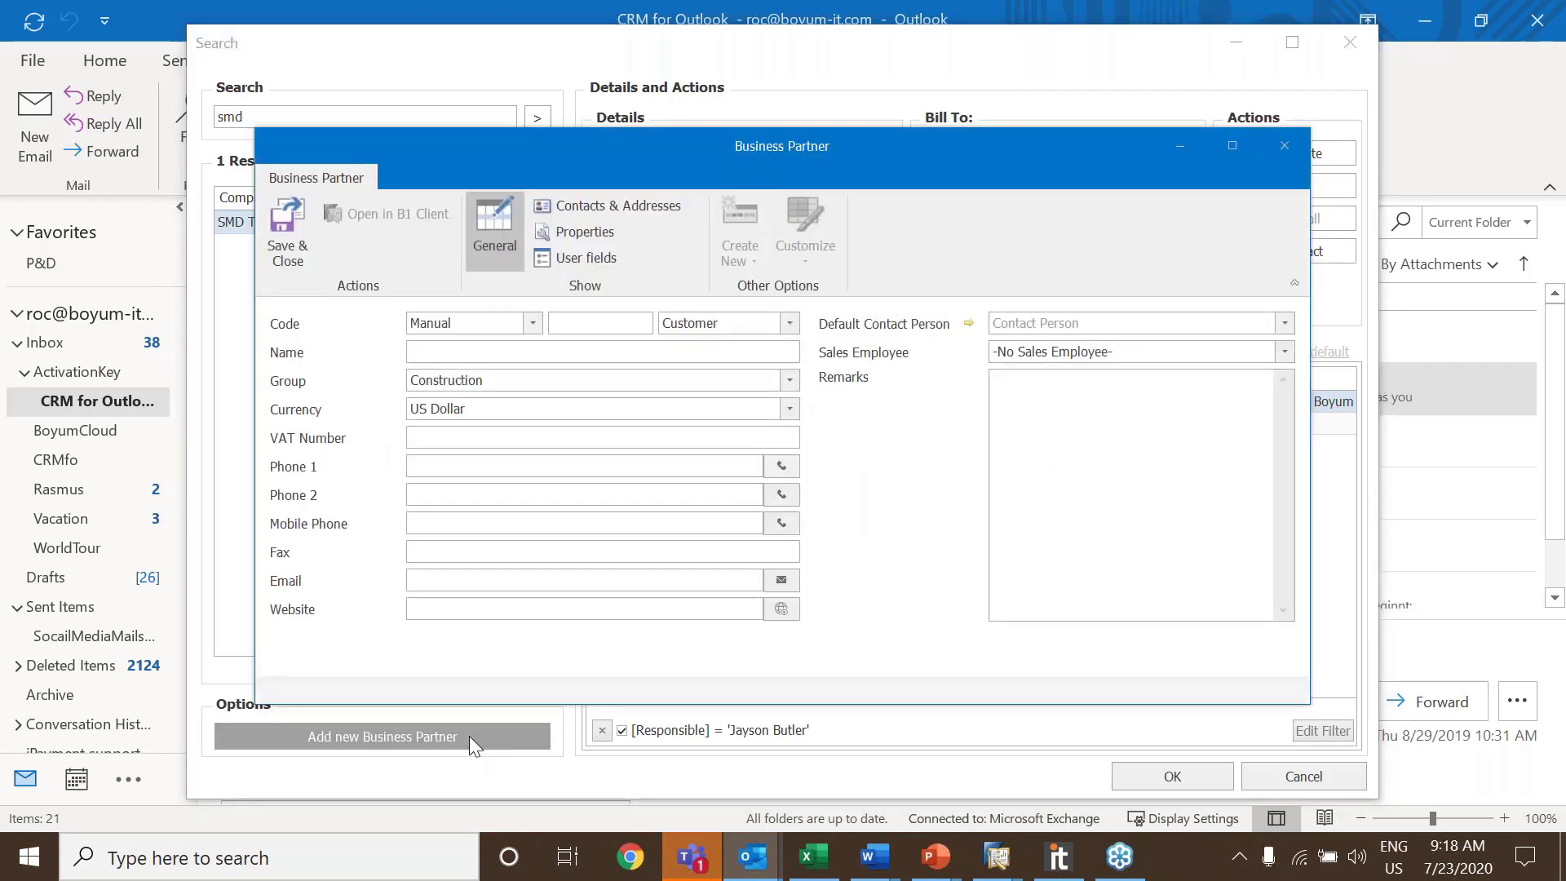
left_click(791, 326)
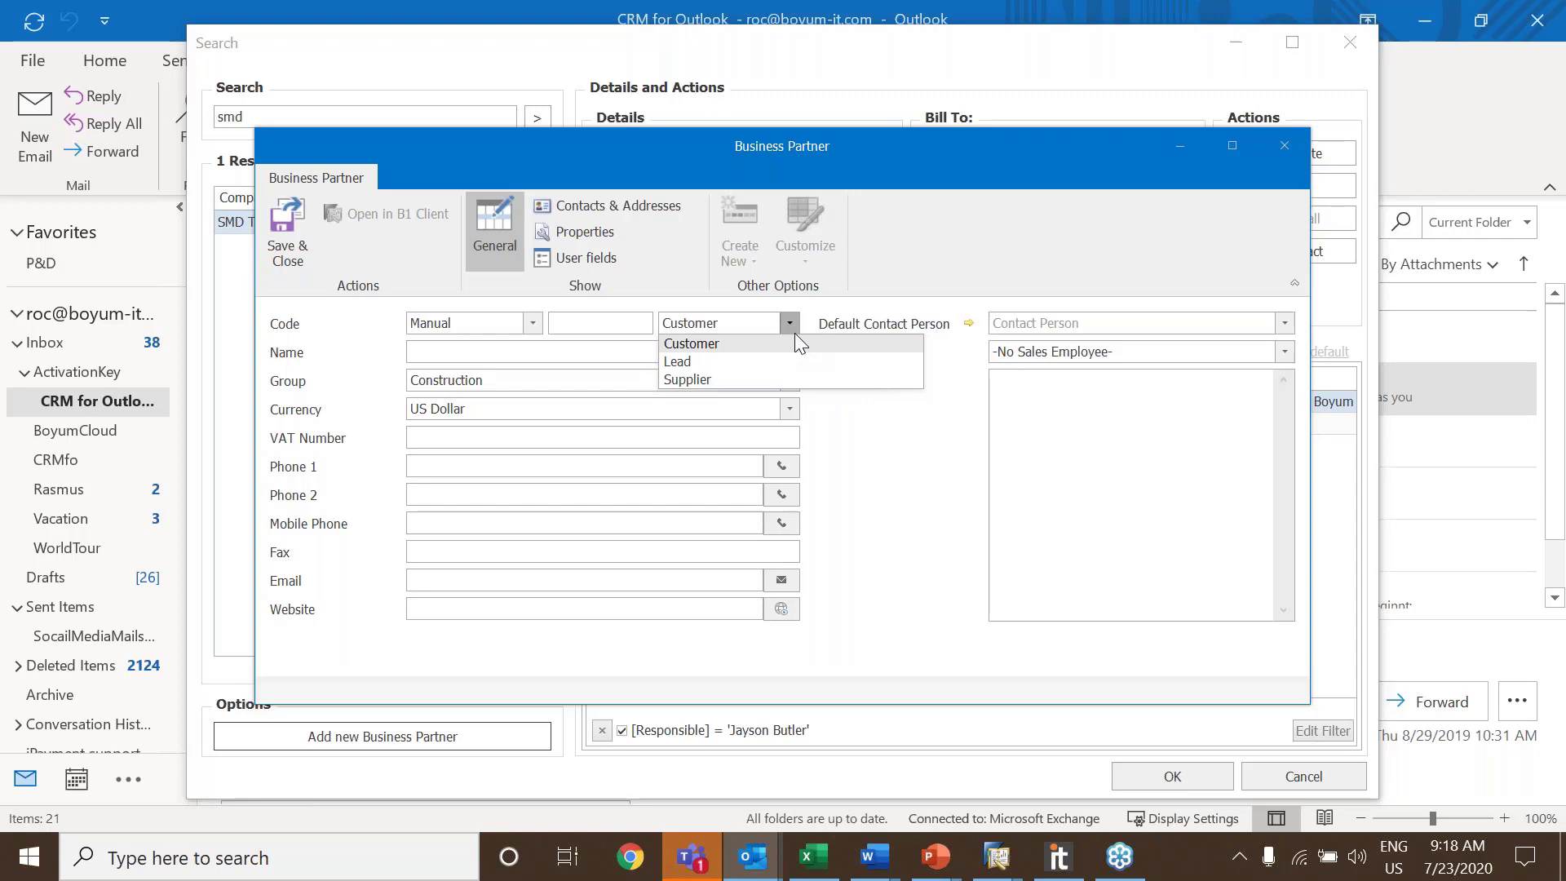
left_click(1280, 144)
left_click(1280, 142)
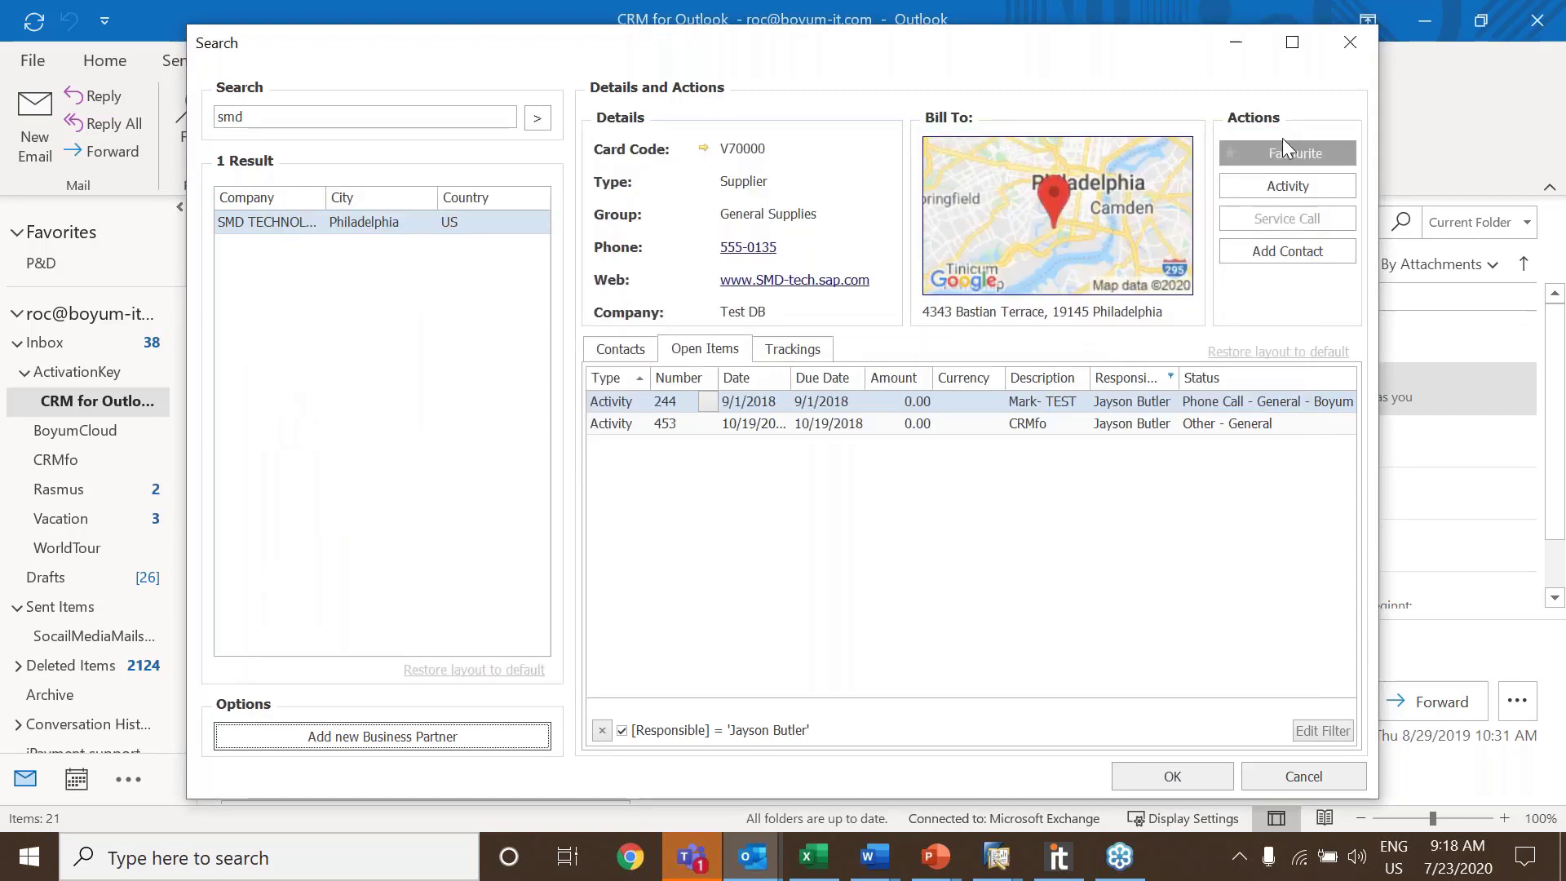
left_click(1351, 42)
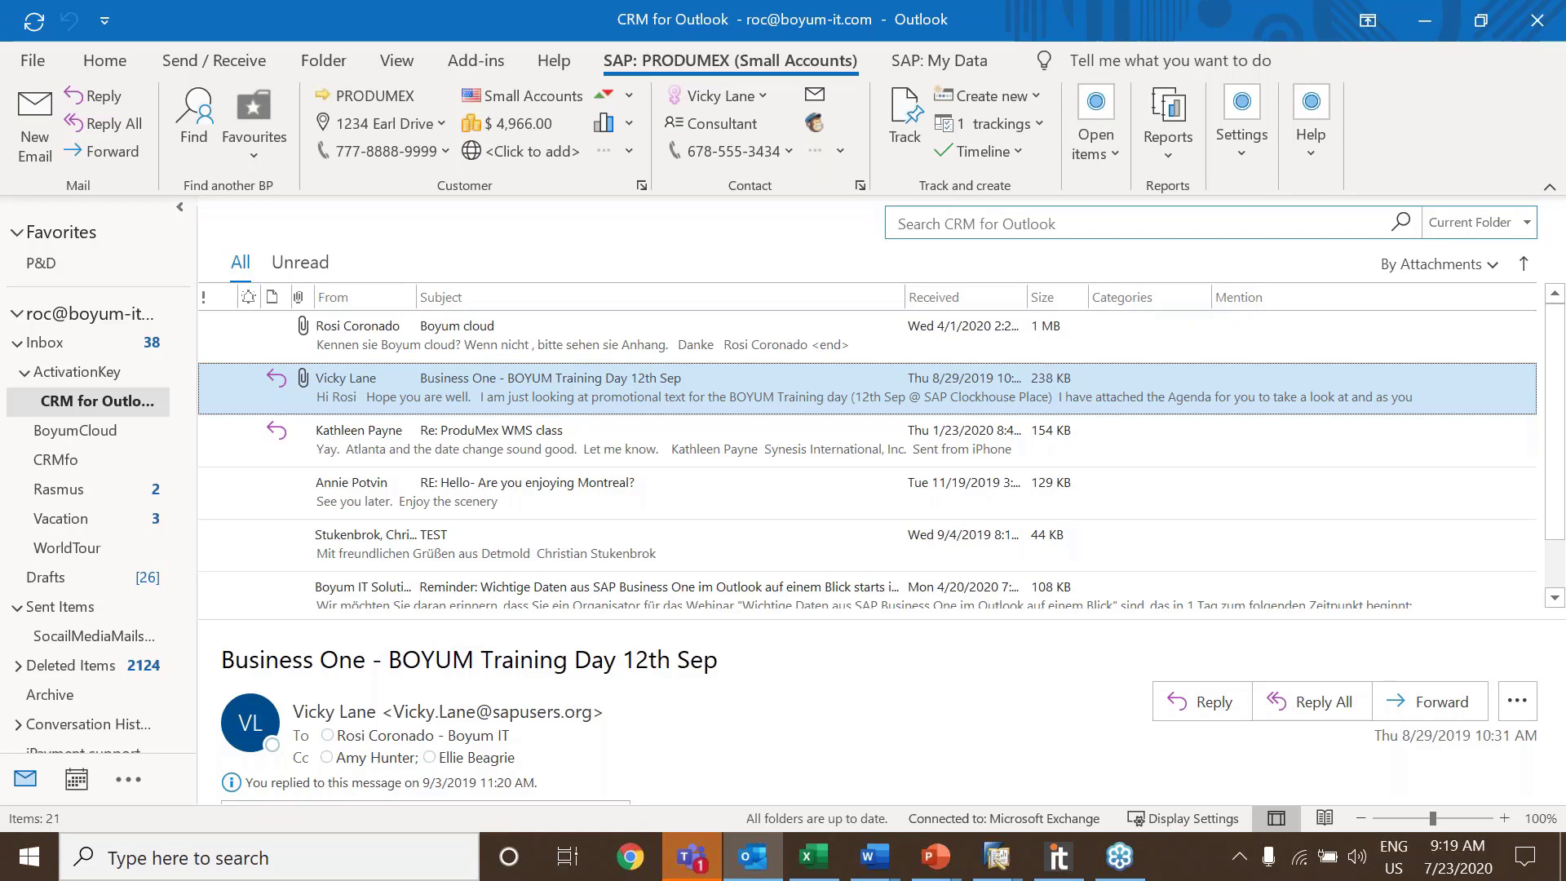
Open PRODUMEX's Sales Report, inspect the Credit Memo group, collapse it, and close the report
left_click(1169, 154)
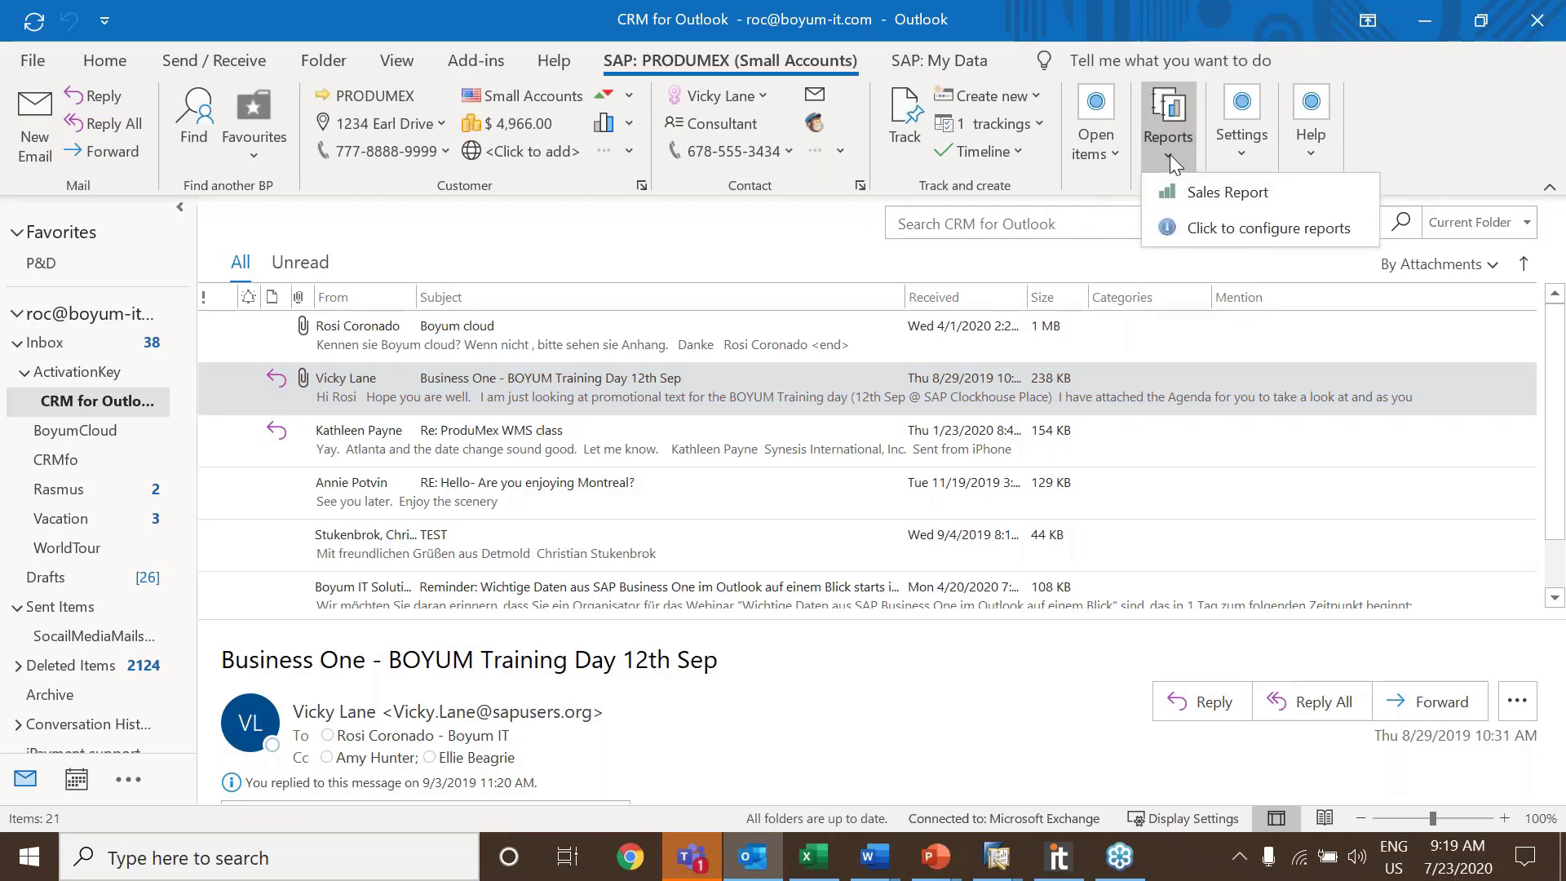
left_click(1214, 192)
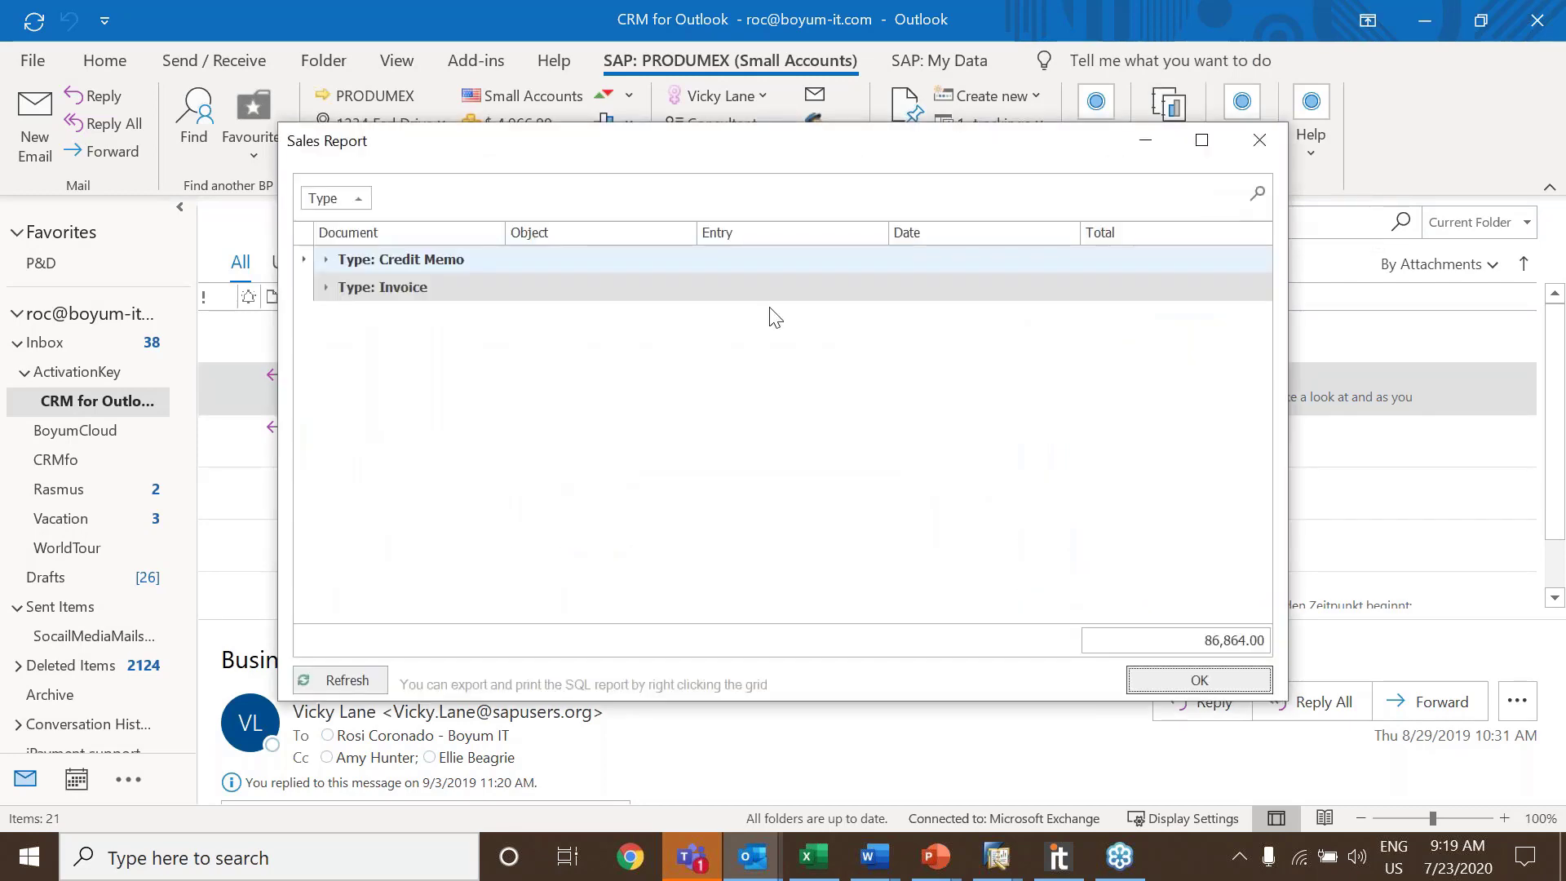
left_click(327, 259)
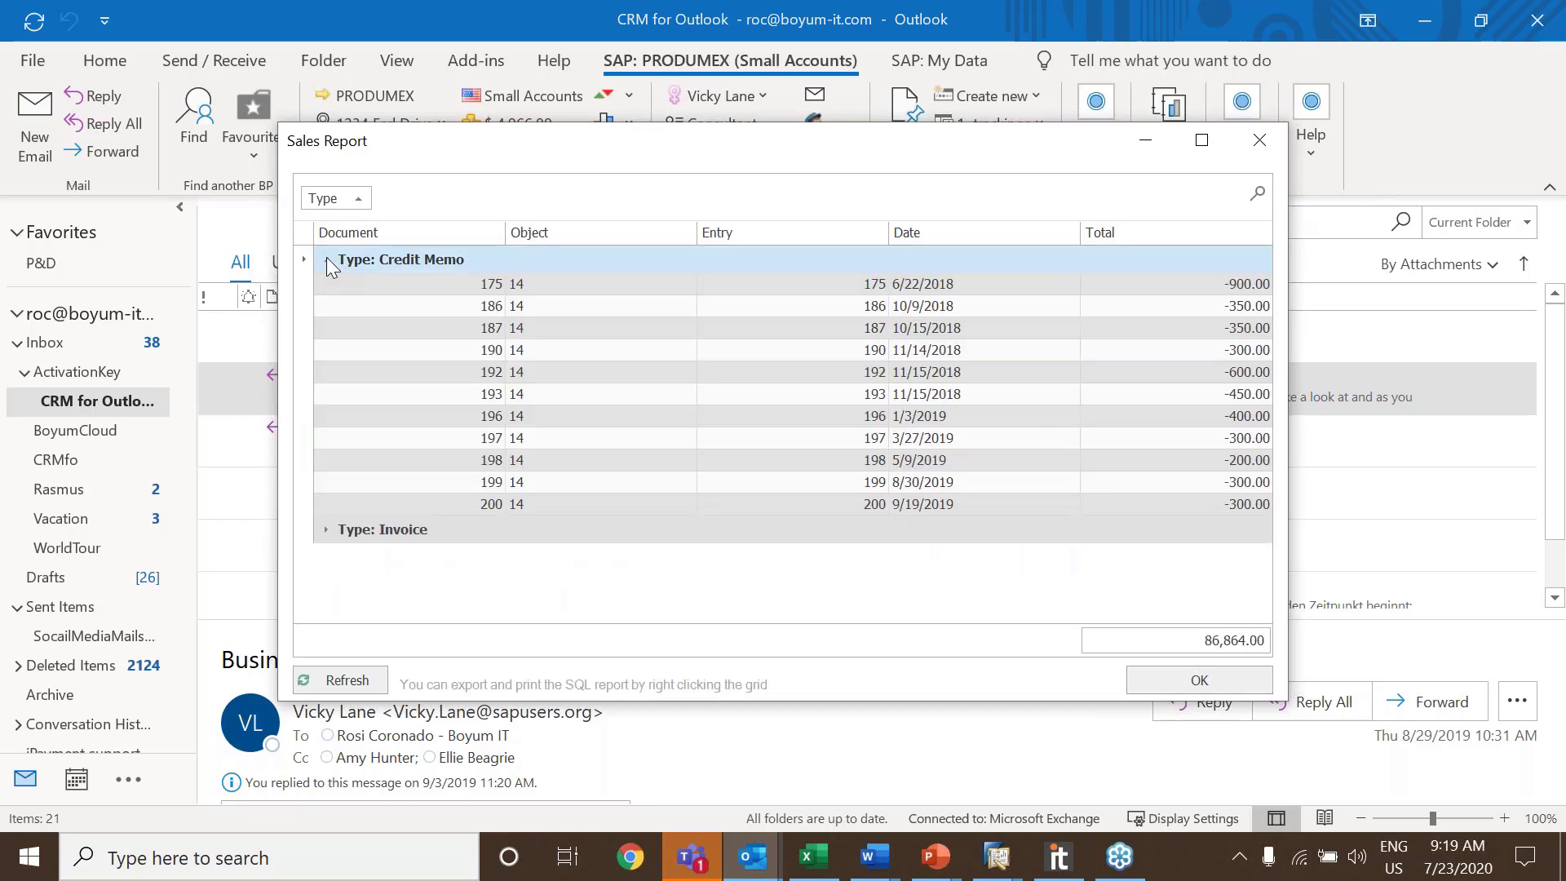
left_click(327, 259)
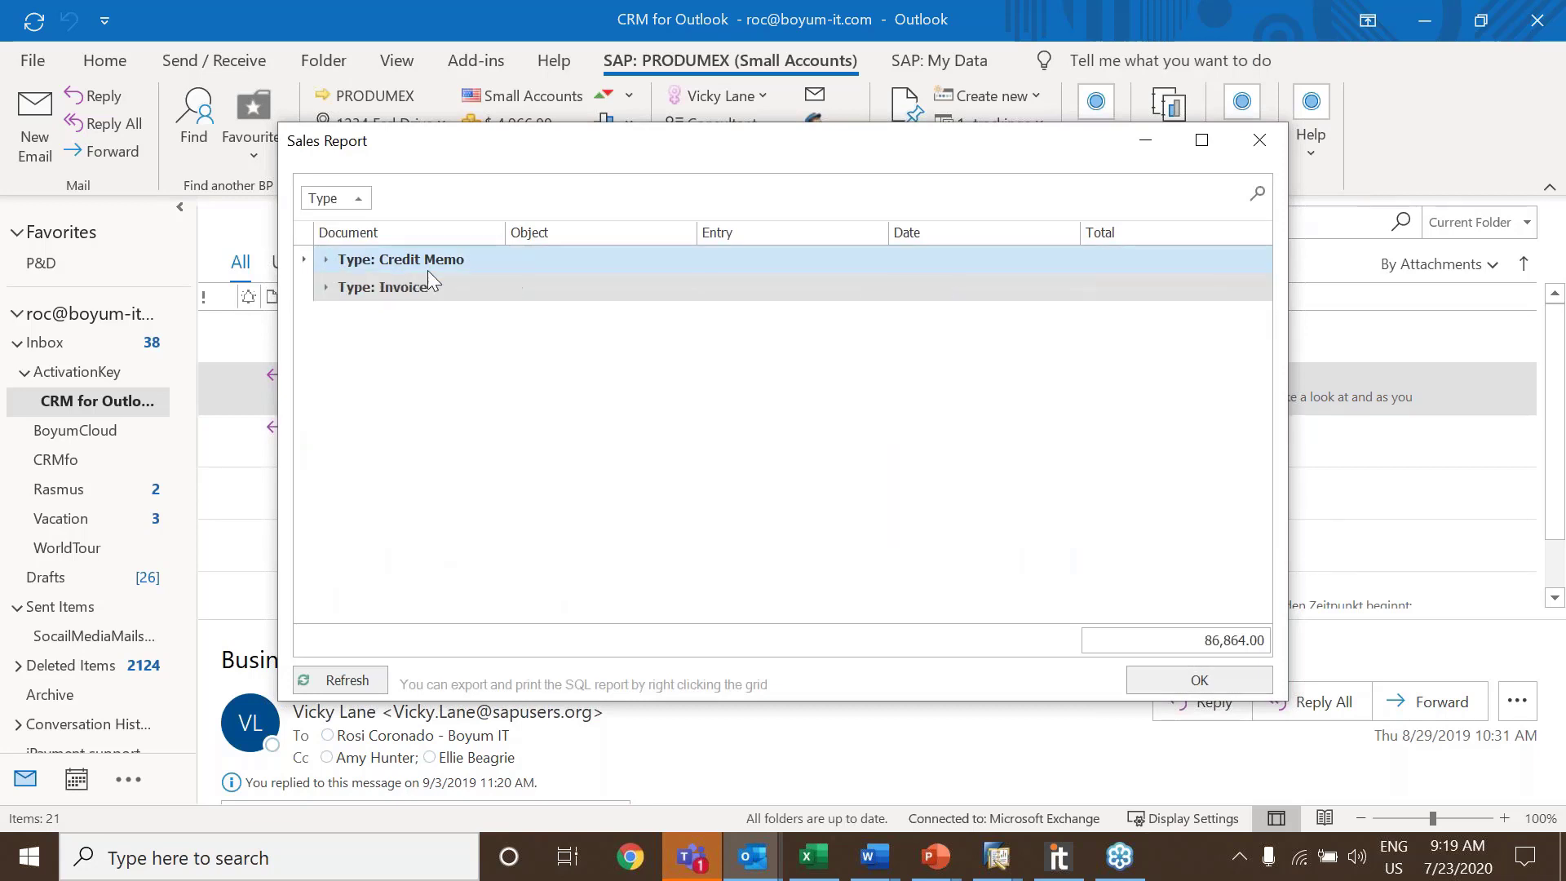
left_click(1265, 135)
Select the "Boyum cloud" e-mail, view the Credit Memo group in MICROCHIPS' Sales Report, and close the report
left_click(421, 334)
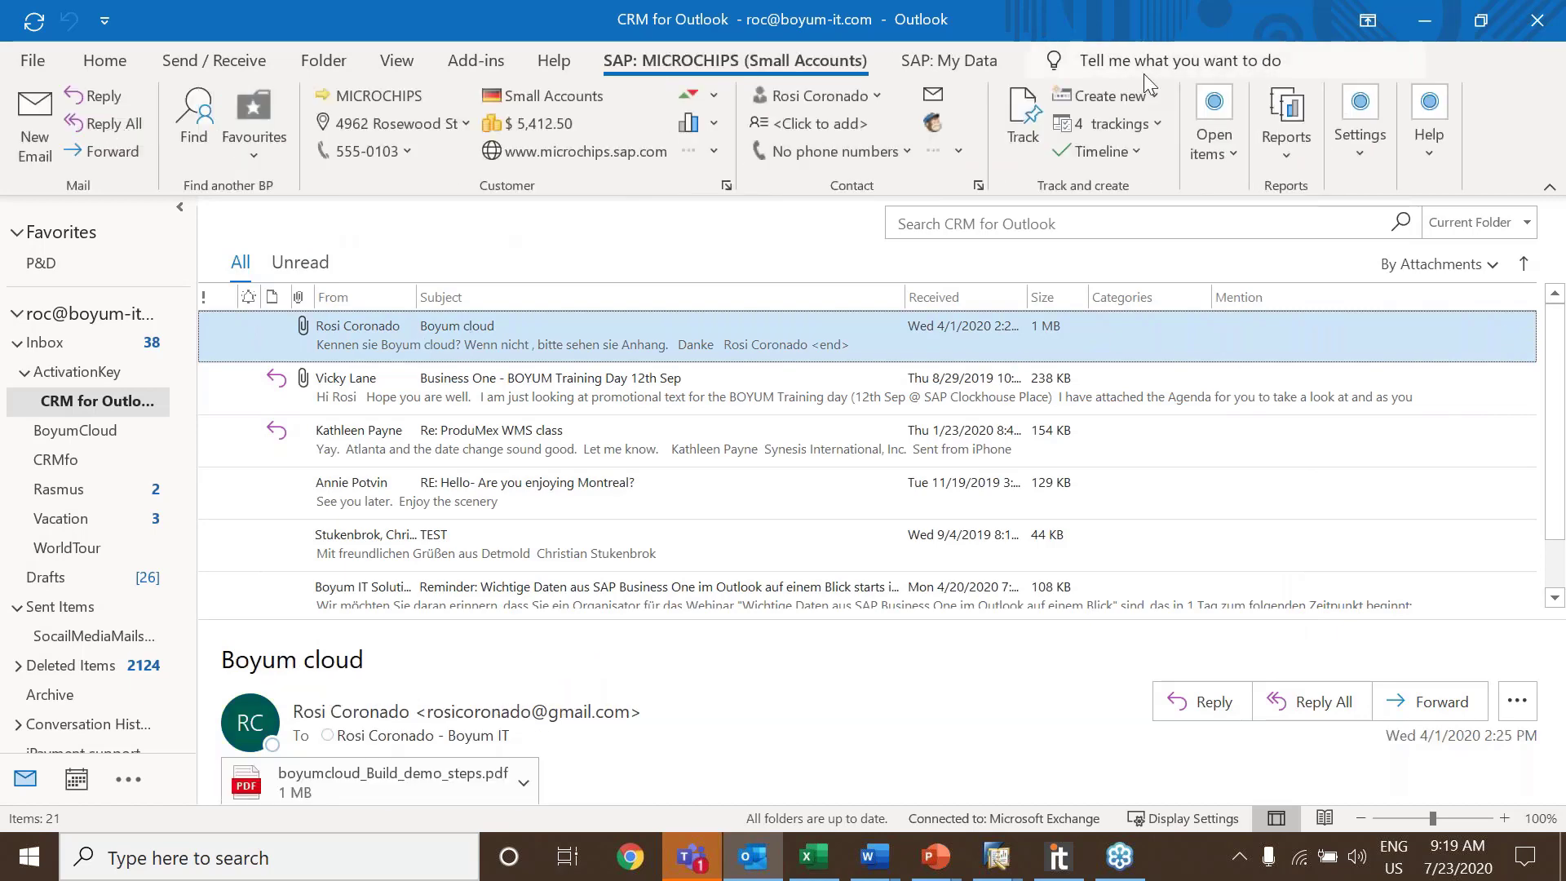
left_click(1284, 155)
left_click(1321, 217)
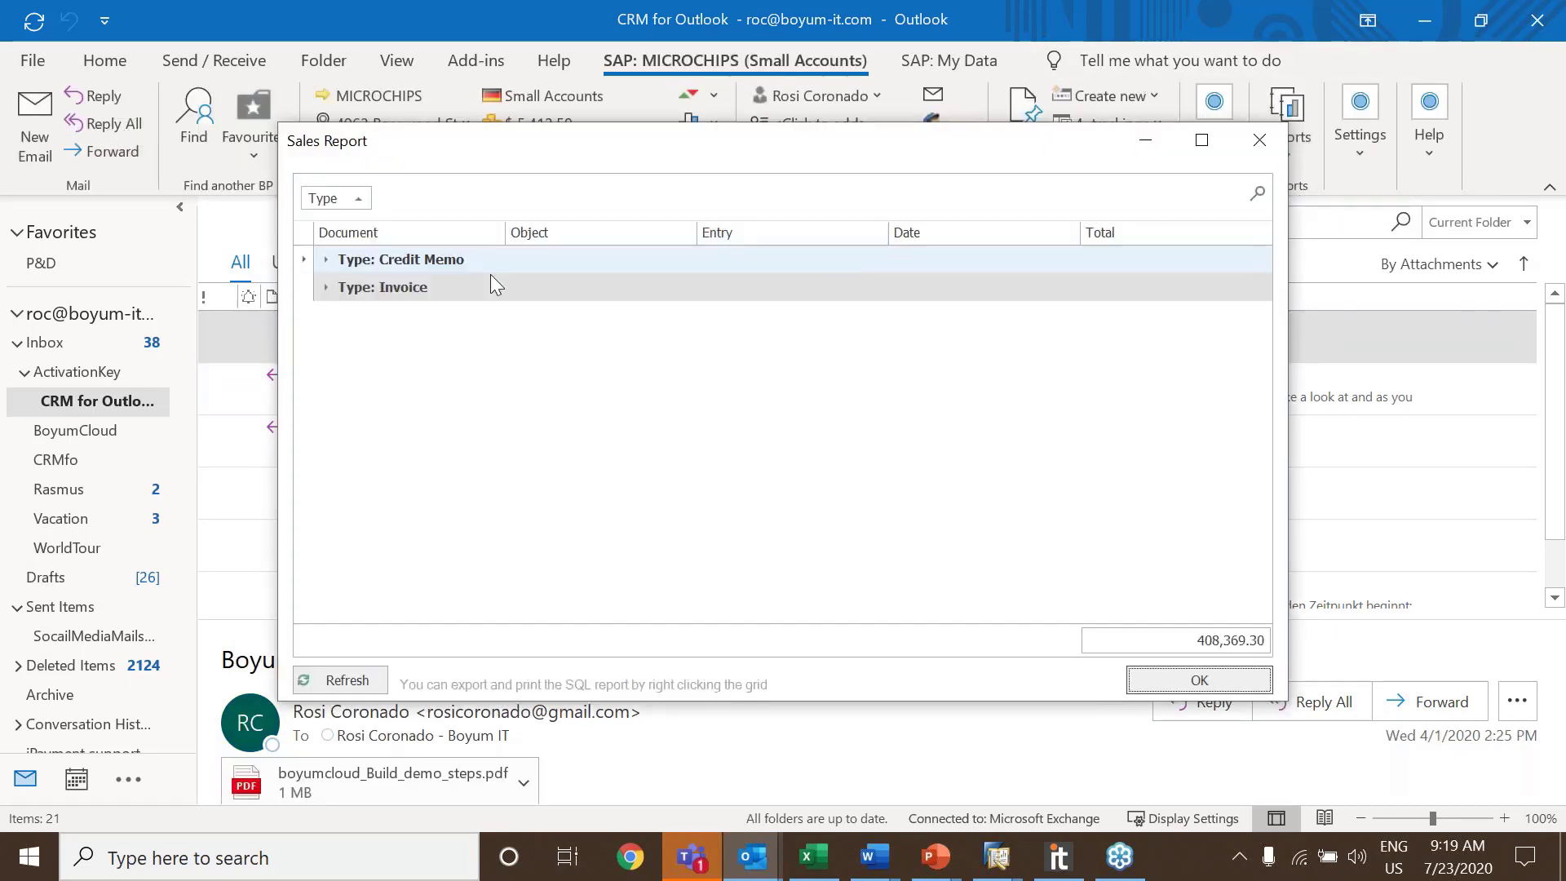
left_click(326, 259)
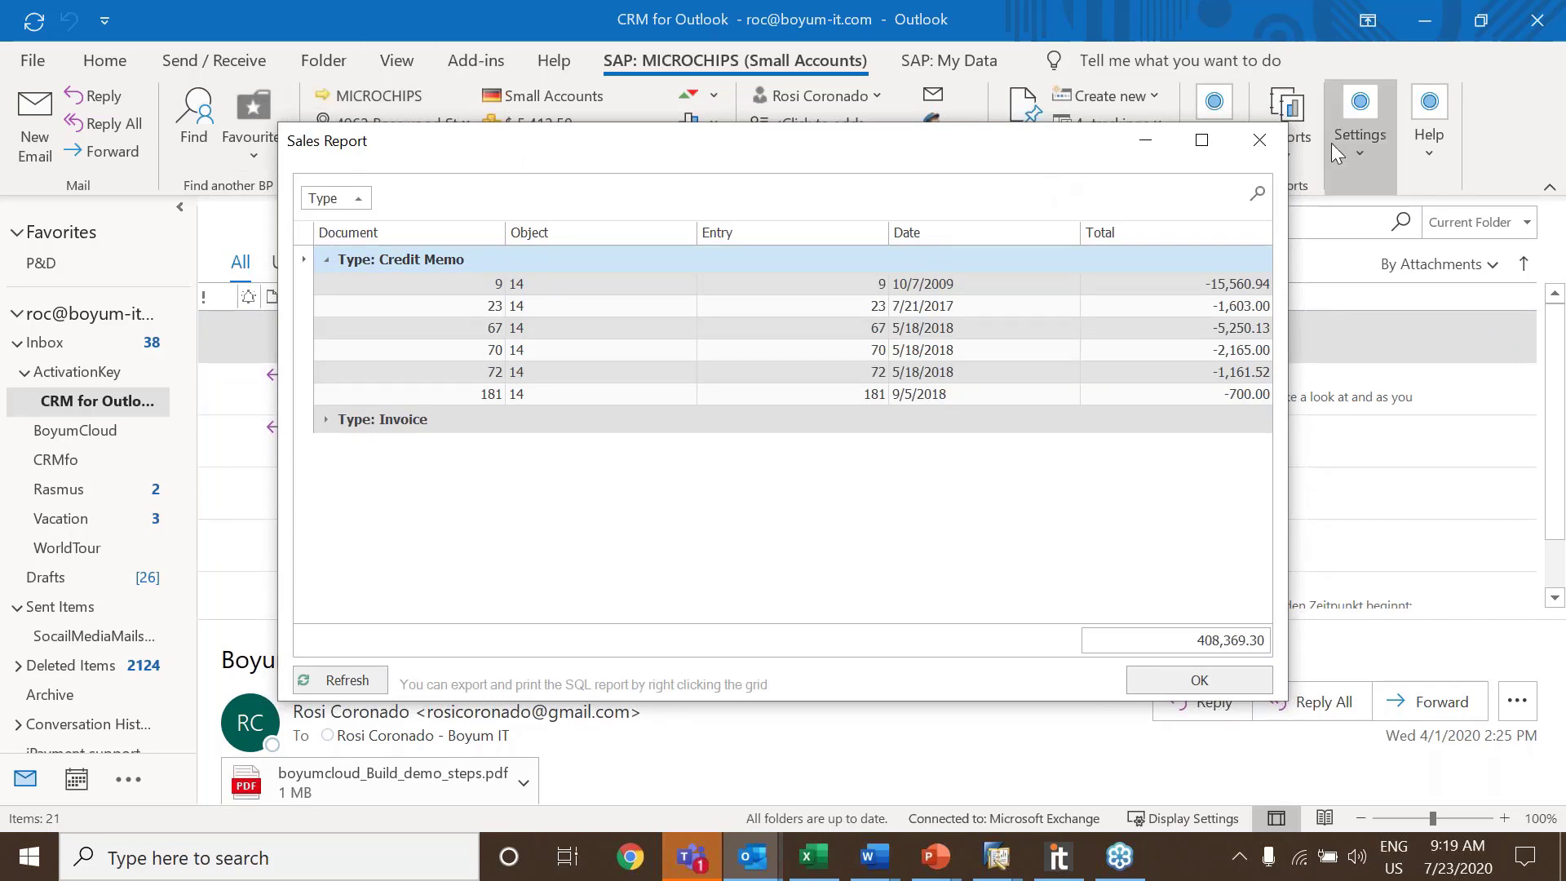
left_click(1259, 140)
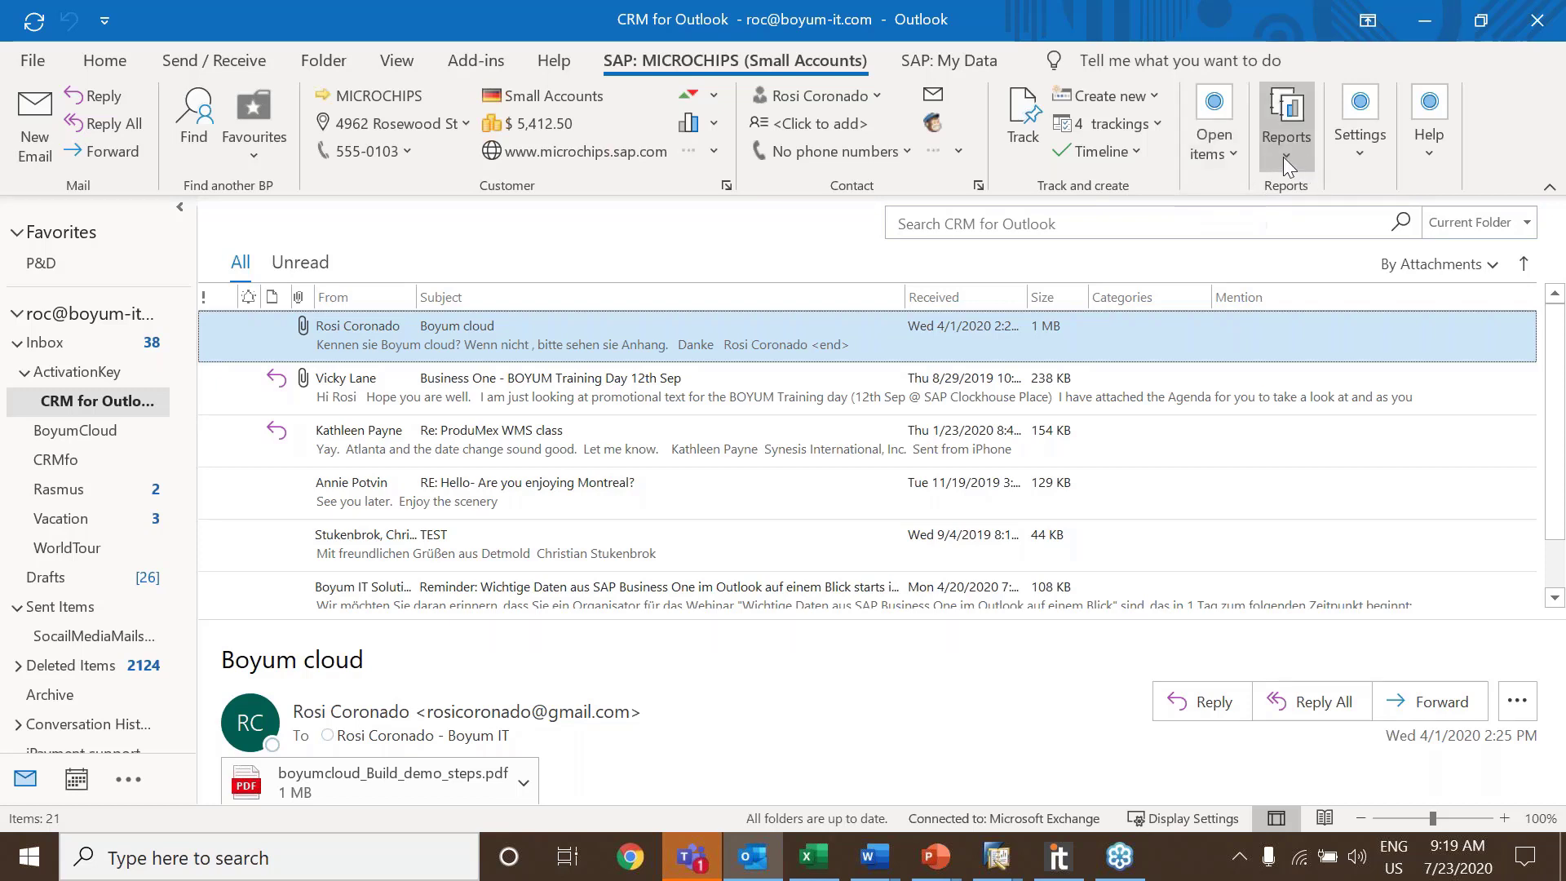
Review the general, calendar and track settings of CRM for Outlook and close the settings
left_click(1362, 151)
left_click(1382, 238)
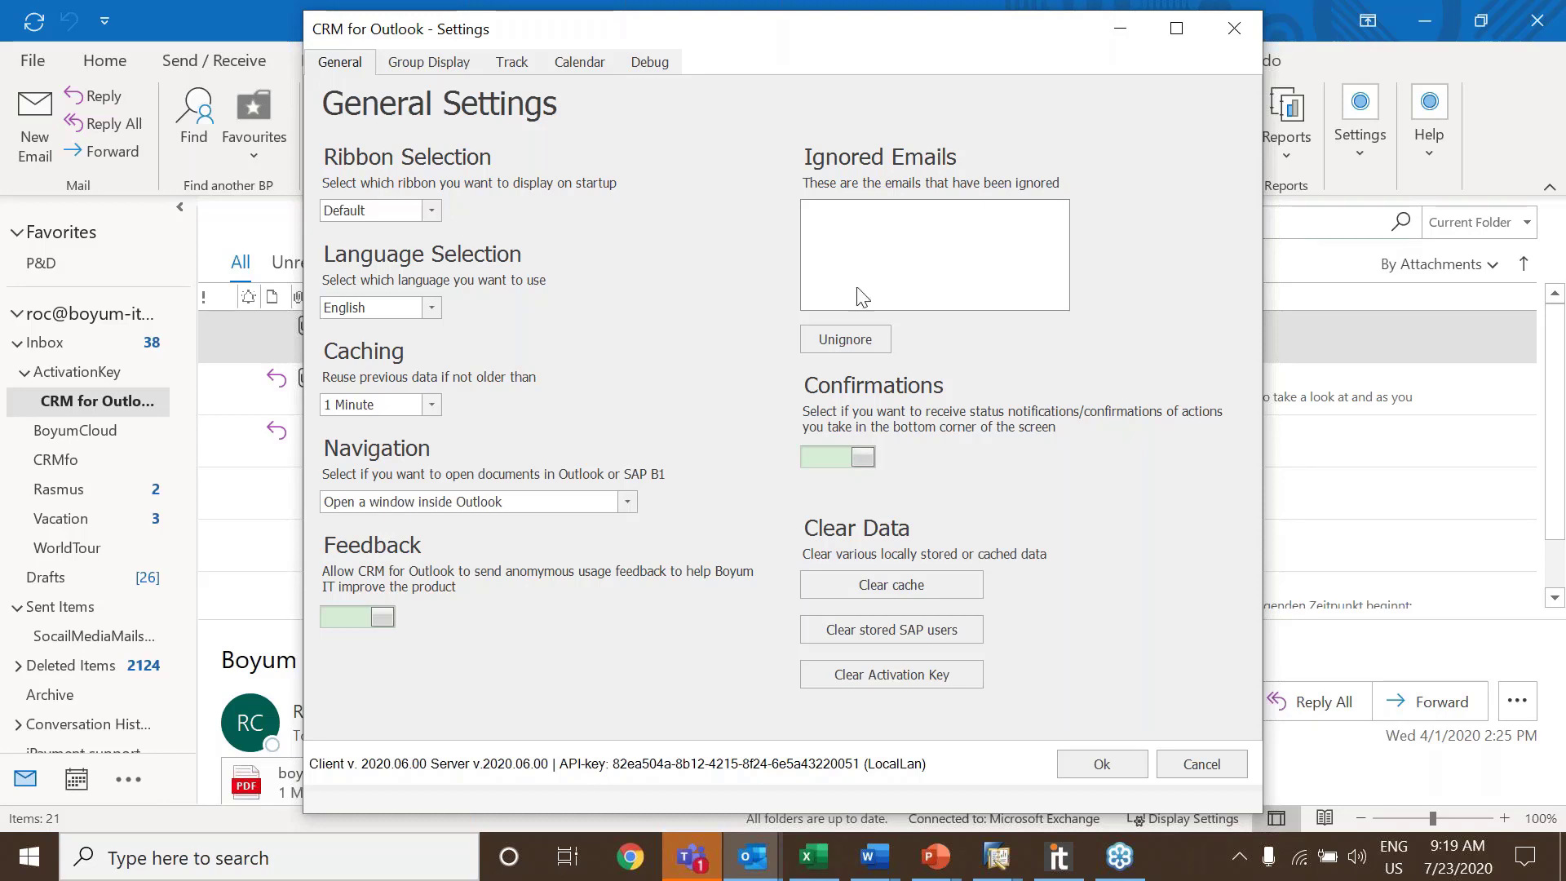
left_click(593, 63)
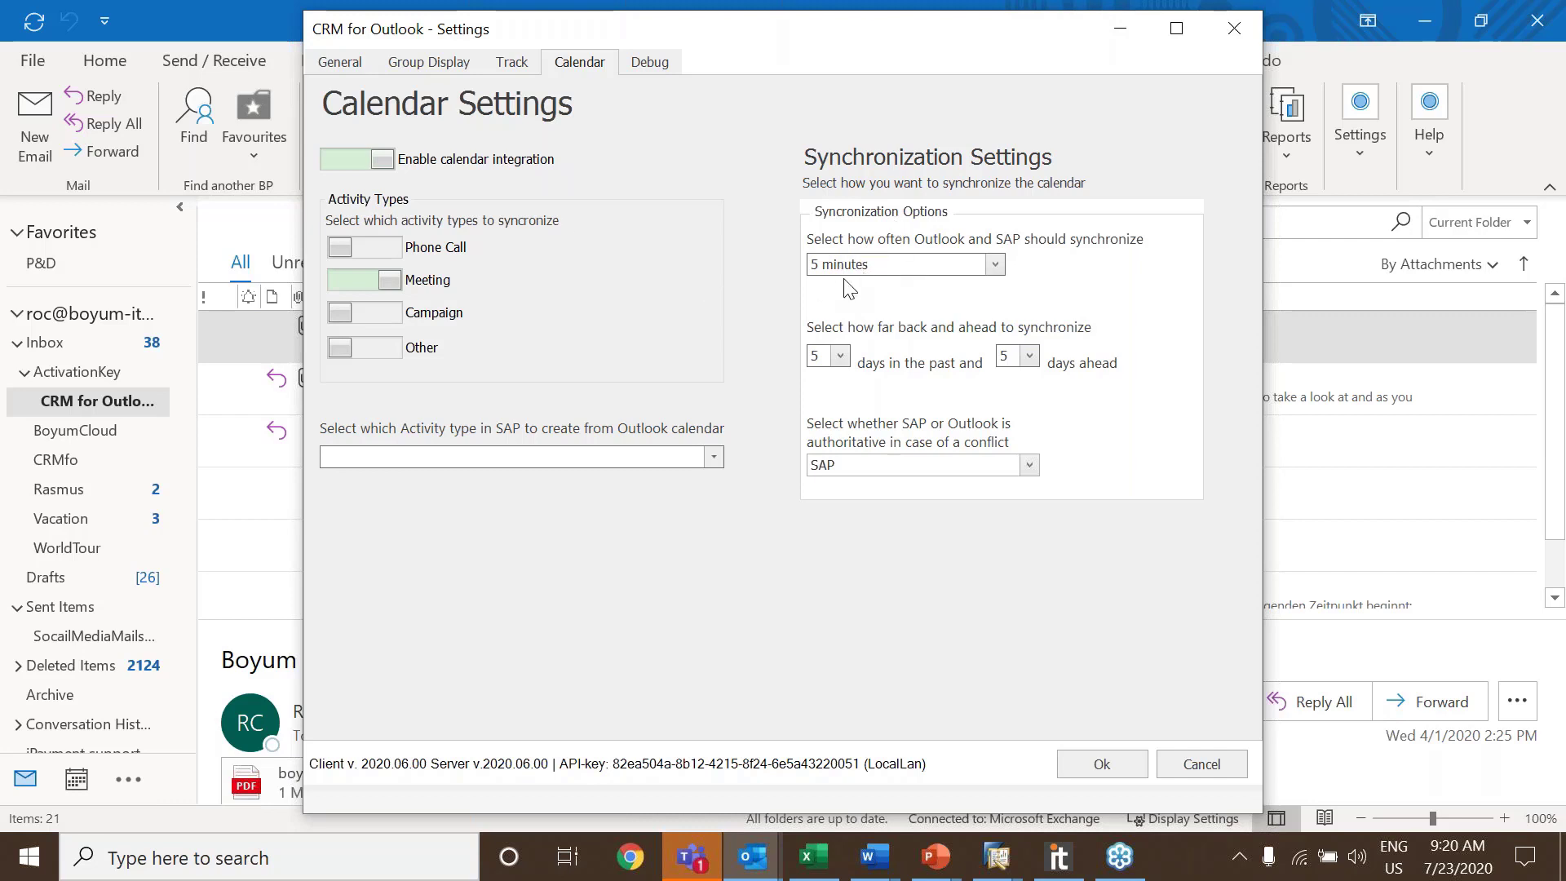
left_click(513, 62)
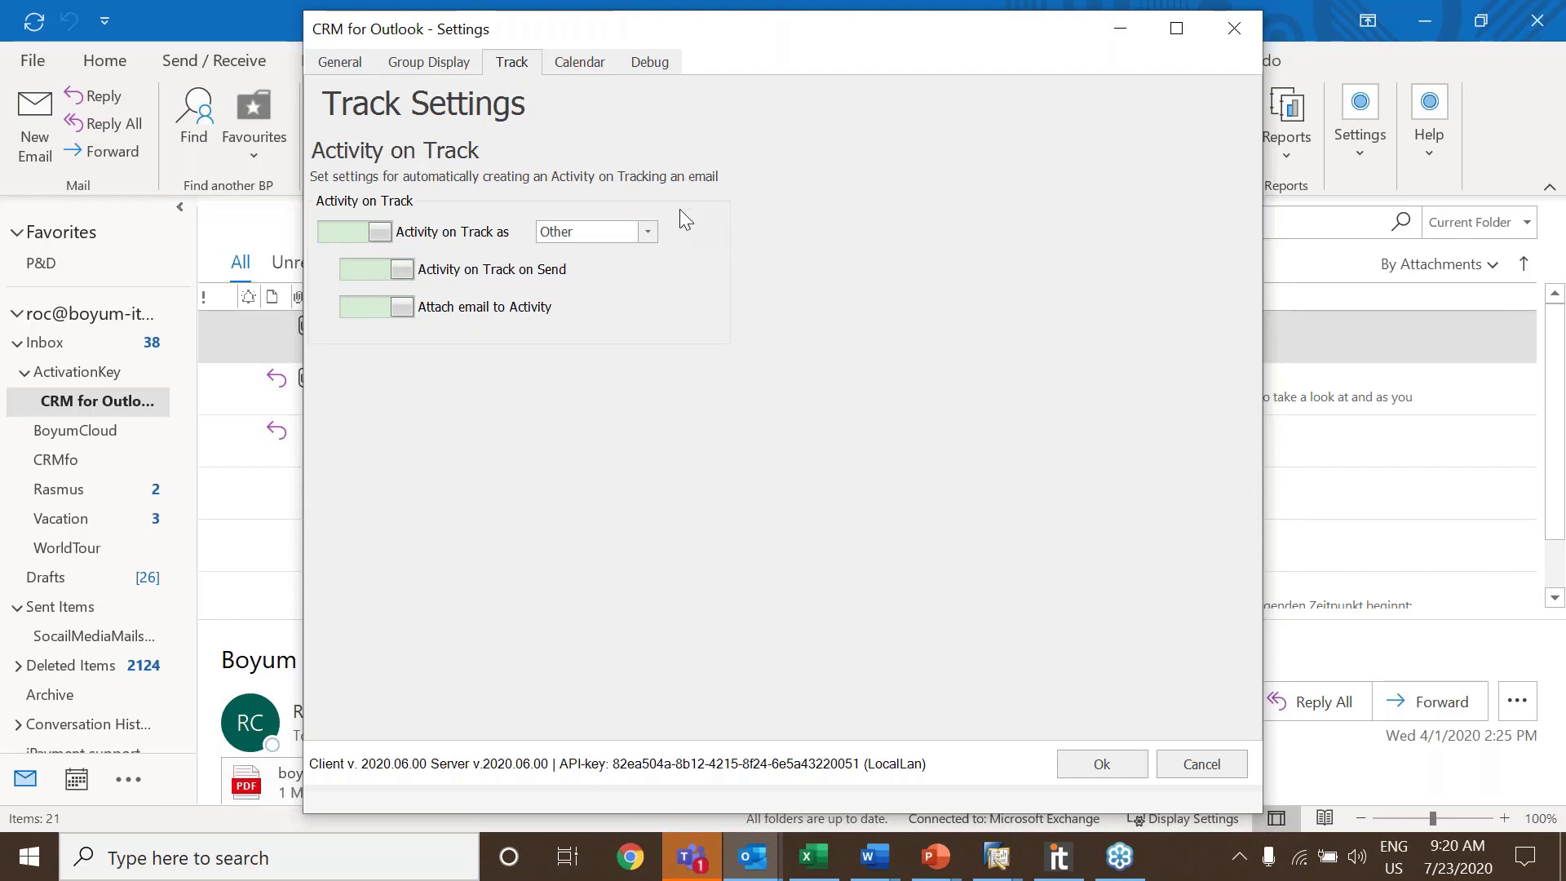
left_click(1238, 28)
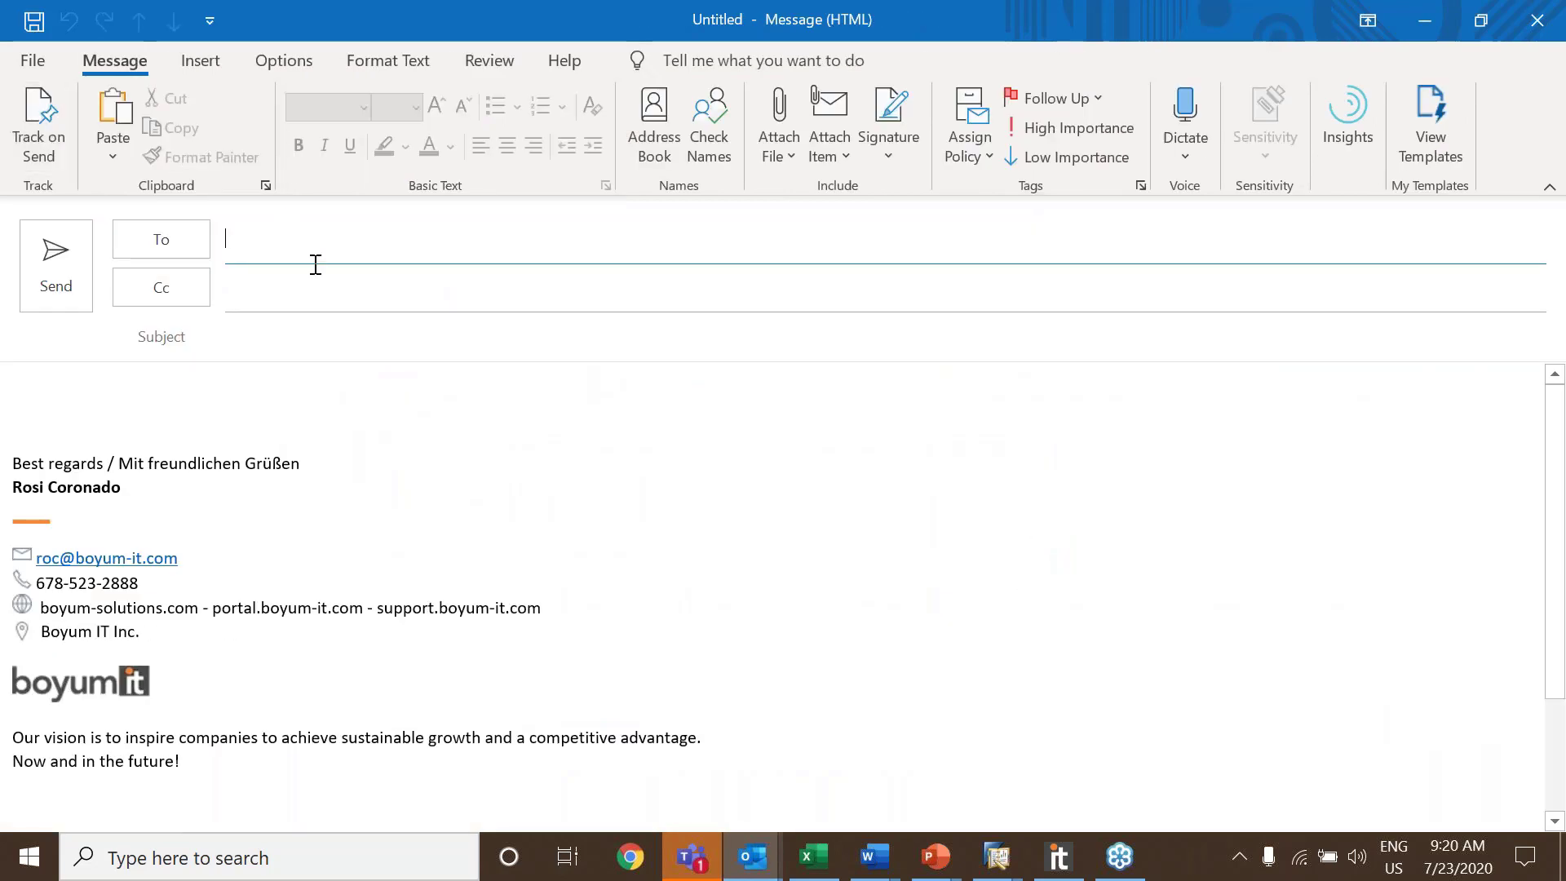
Address a new e-mail to a contact, enable Track on Send, and discard the message without saving
type("aly")
left_click(369, 315)
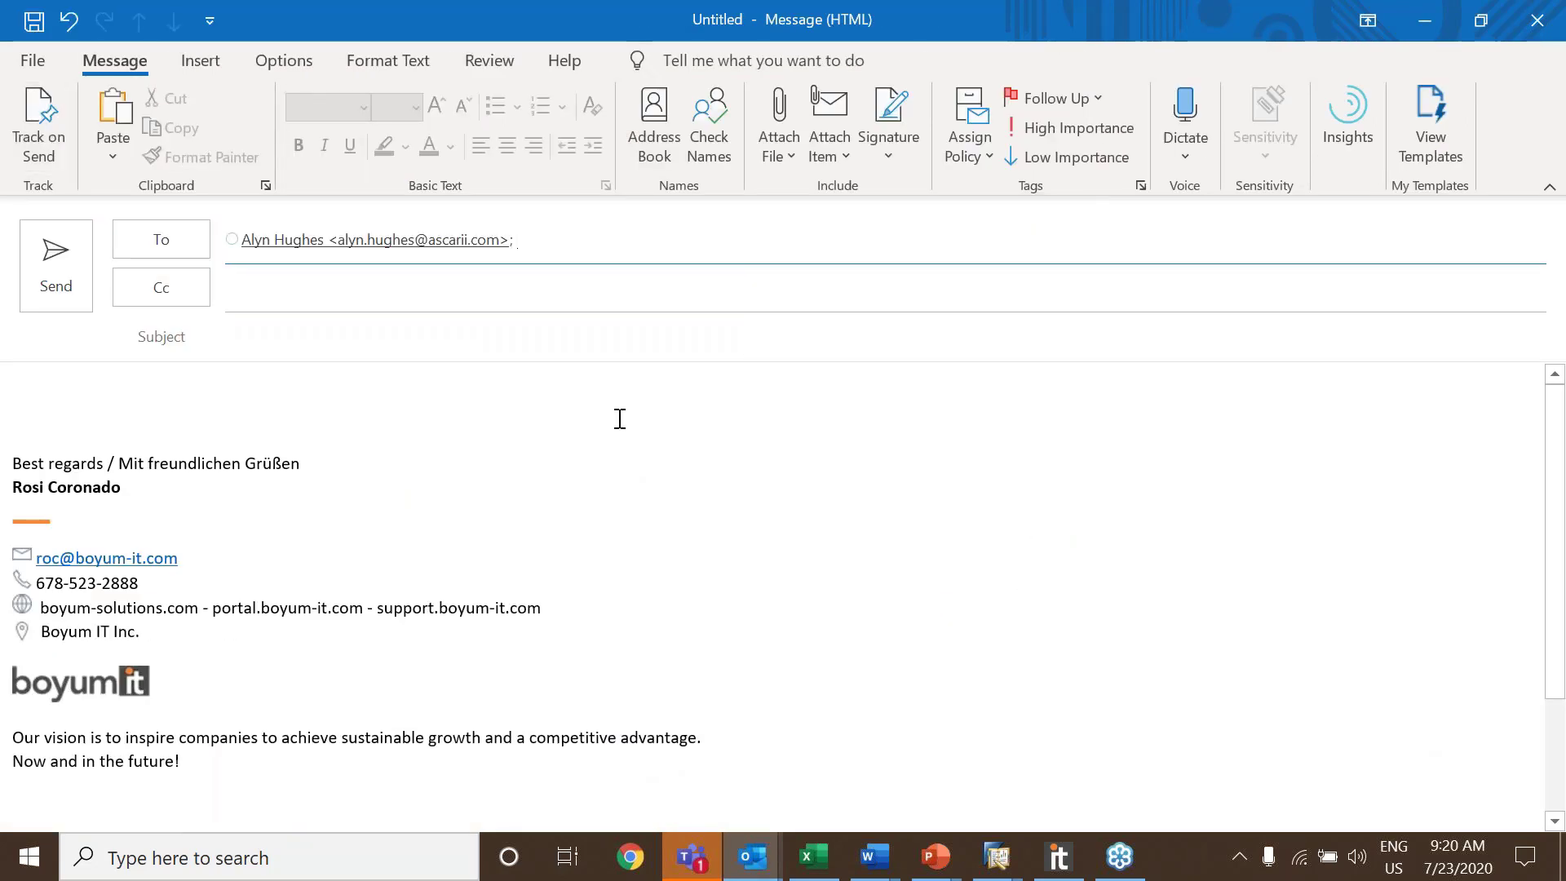
left_click(52, 116)
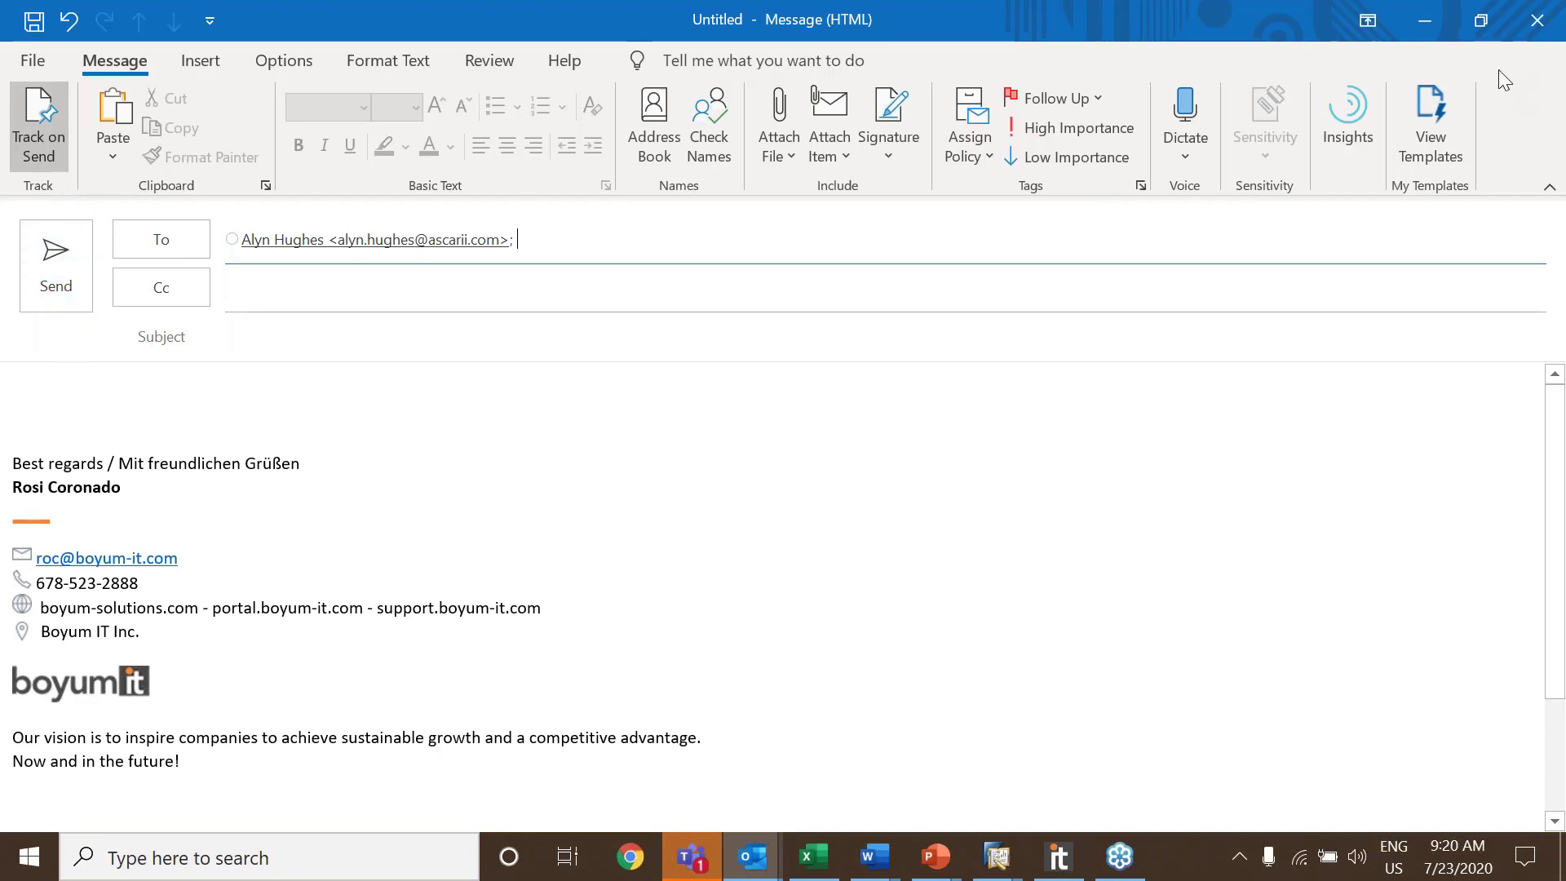
left_click(1538, 19)
left_click(793, 498)
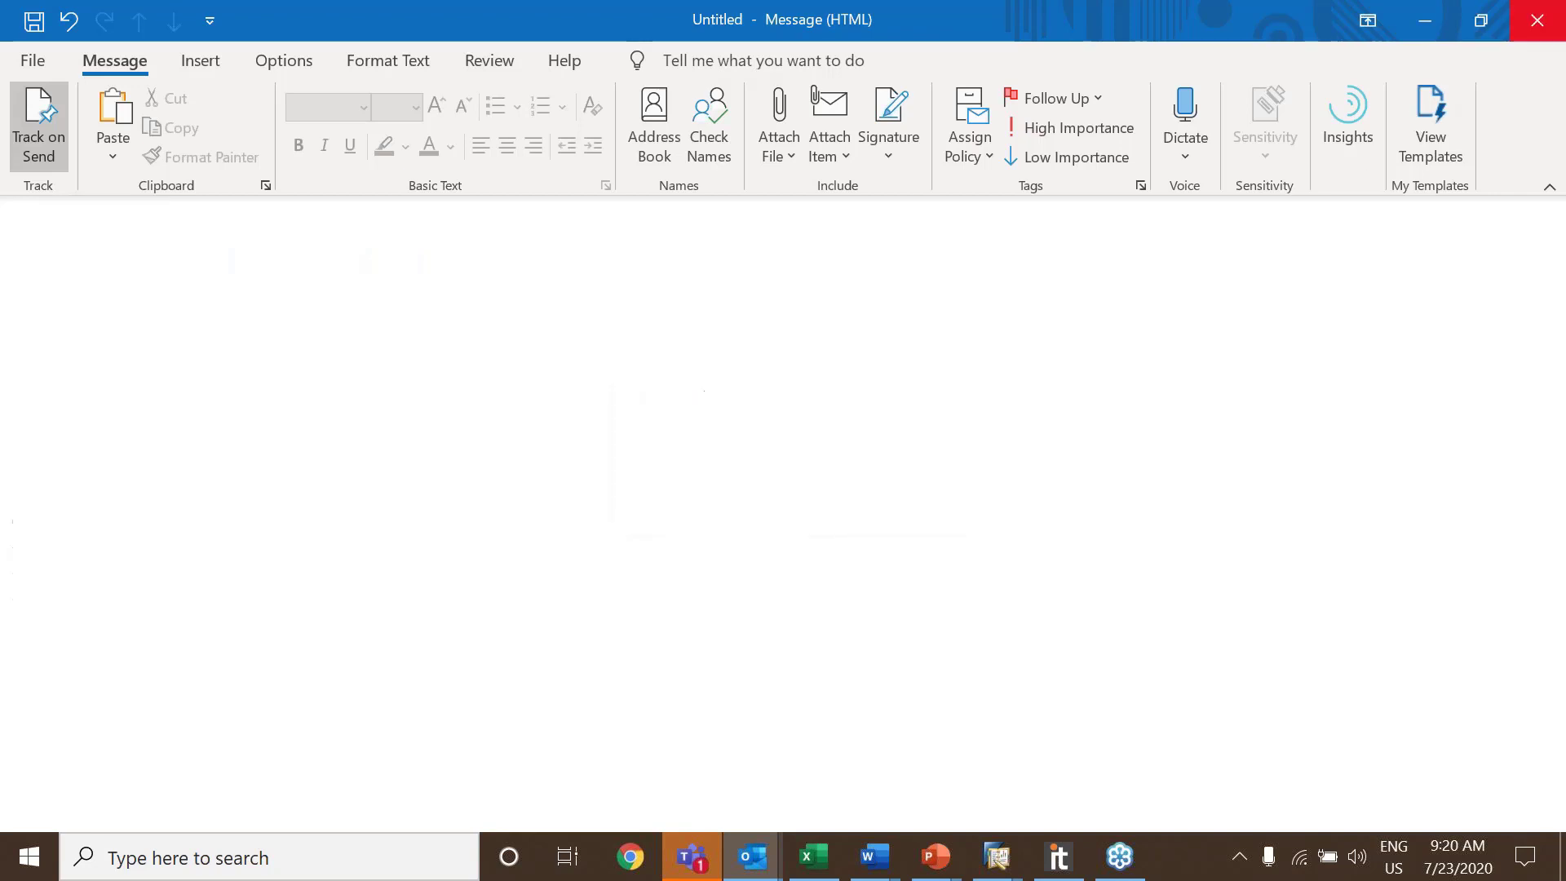
Return to the MICROCHIPS customer data, examine the Activity on Track options in the settings again, and close the settings
left_click(734, 60)
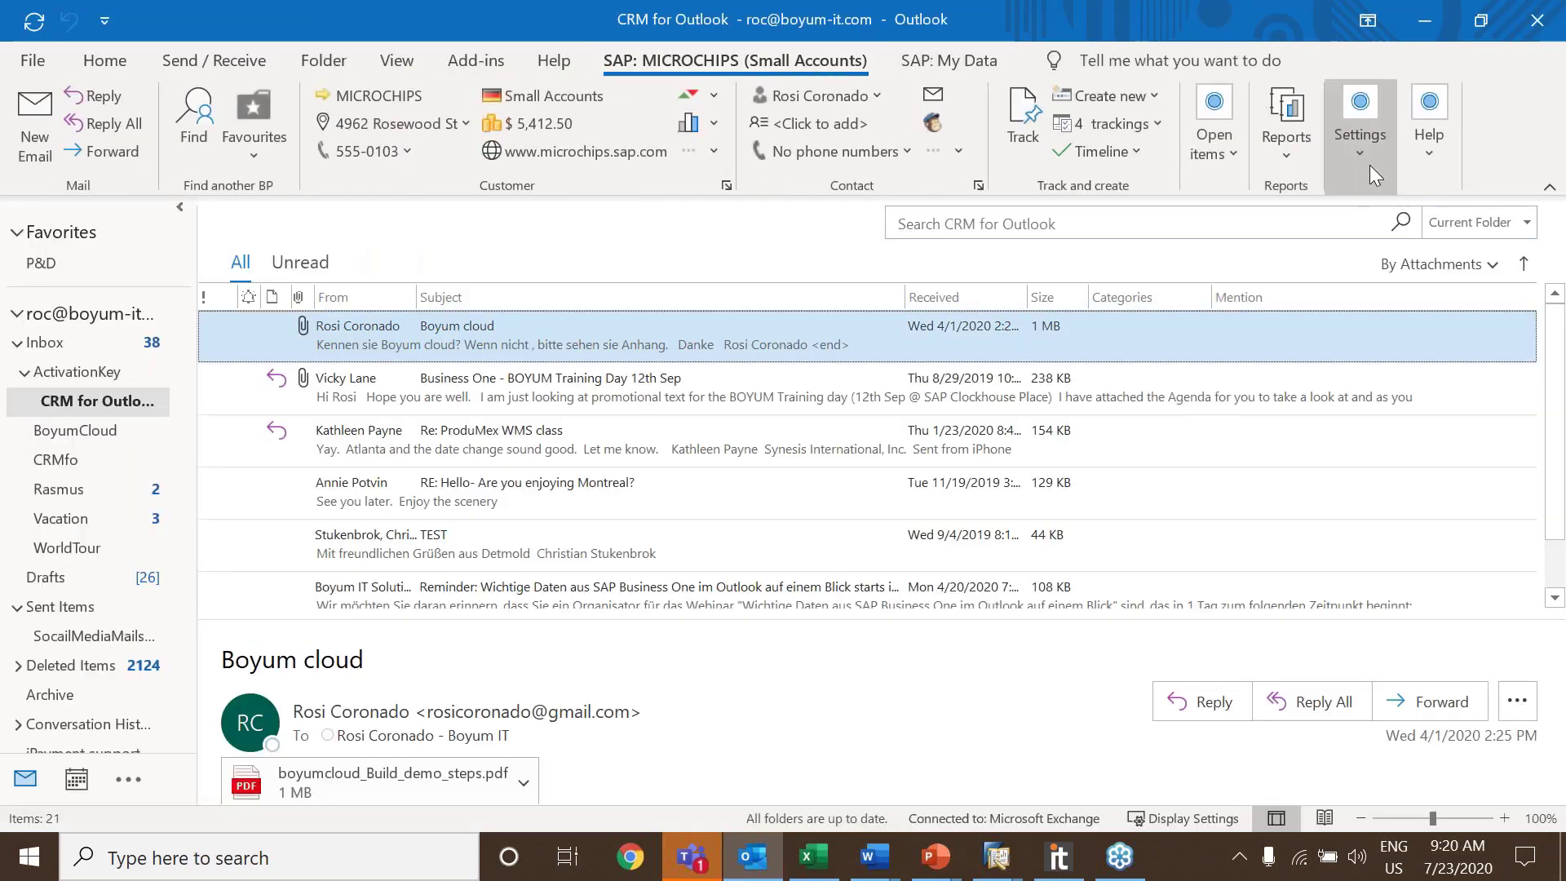
left_click(1362, 158)
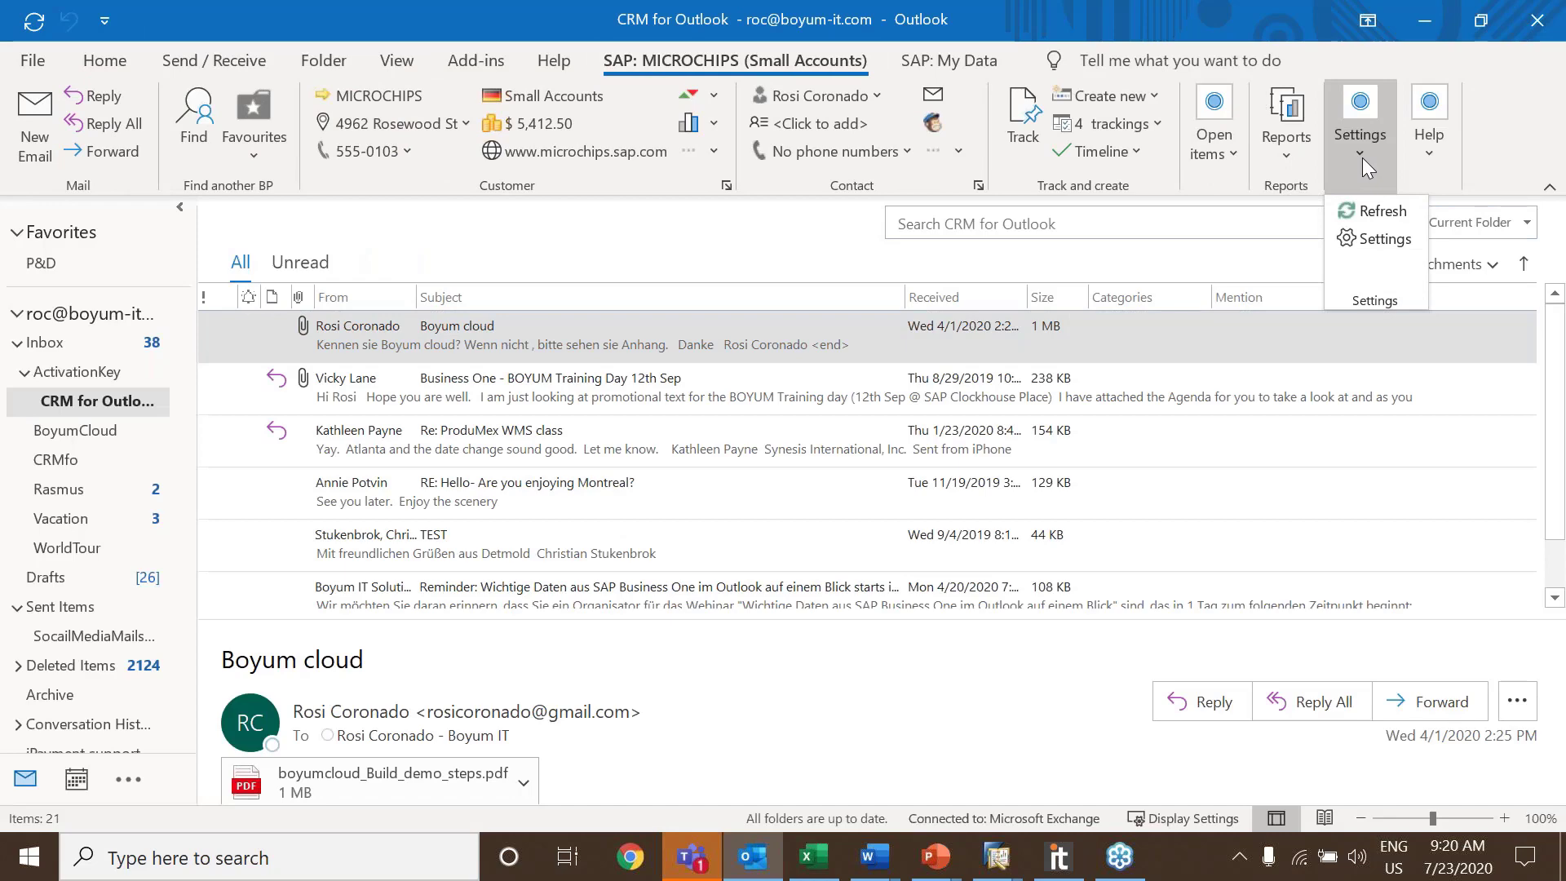
left_click(1384, 241)
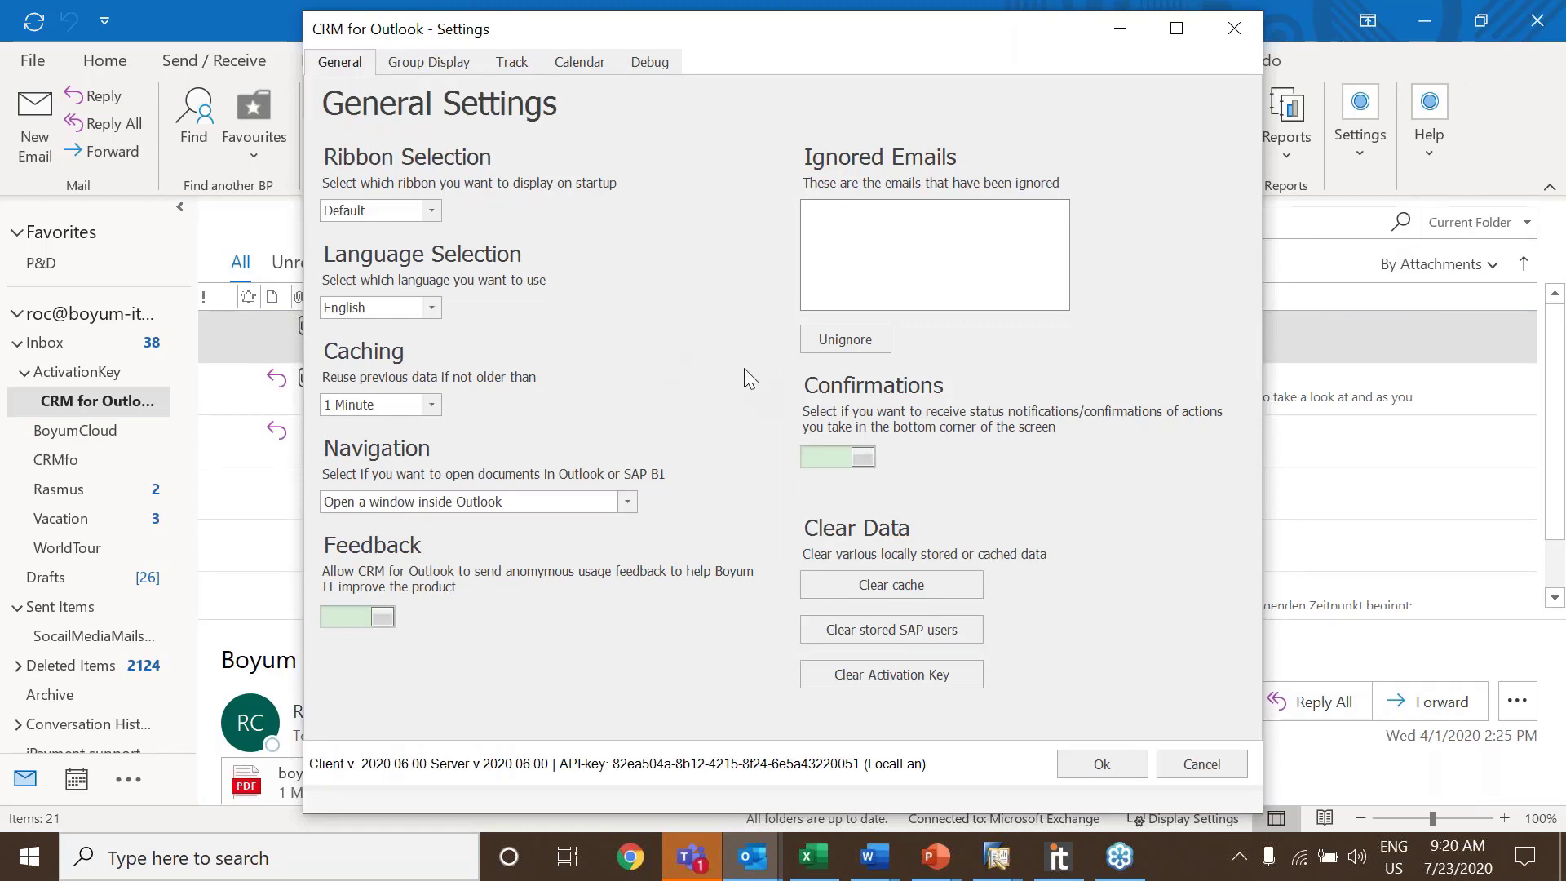
left_click(511, 64)
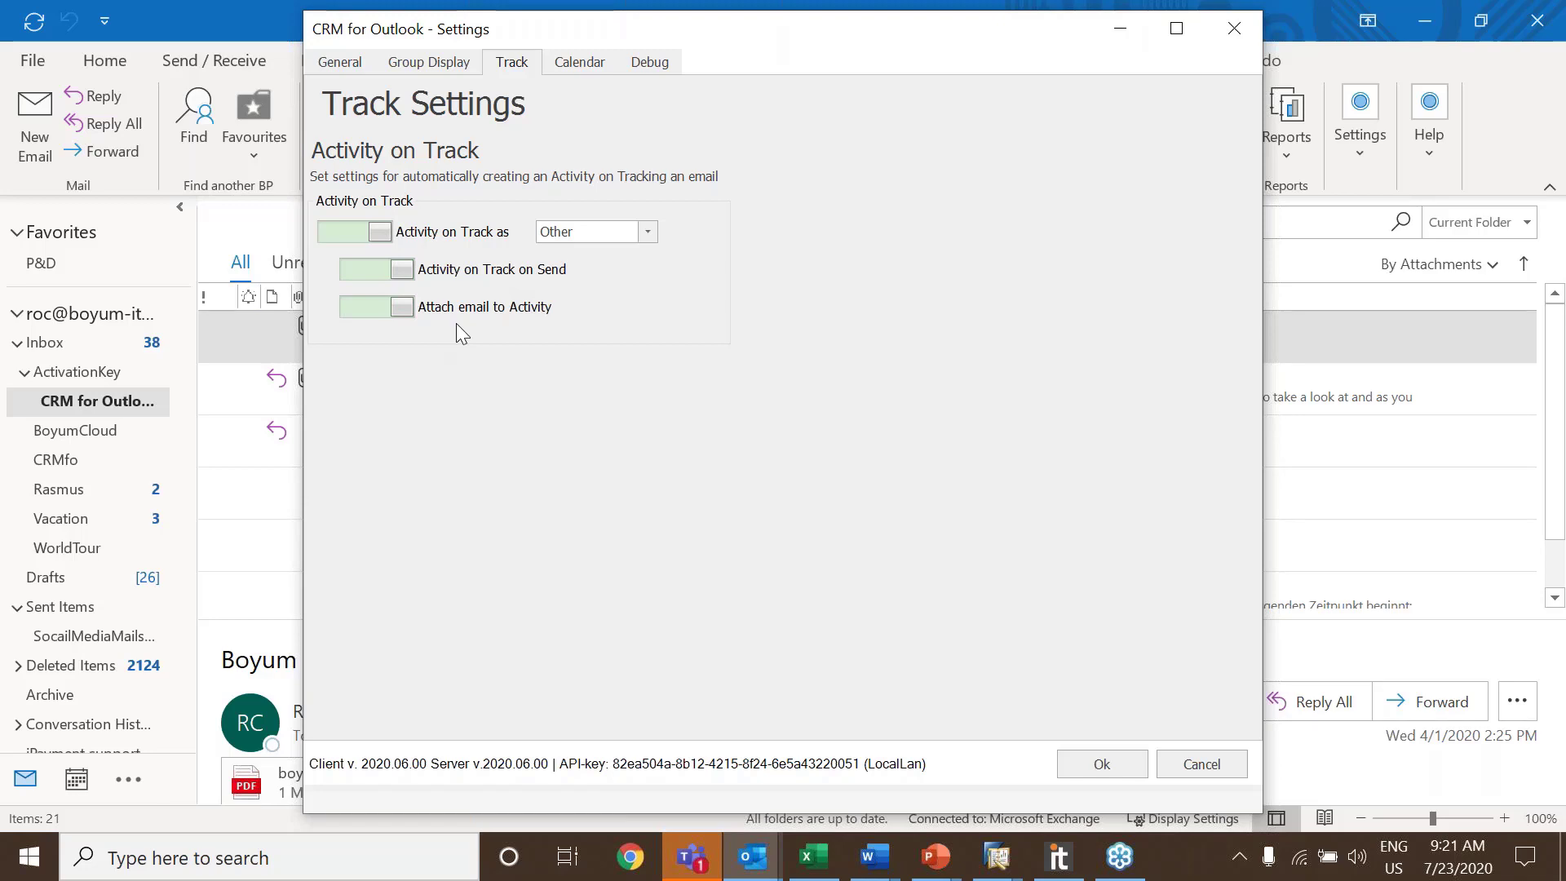
left_click(1245, 31)
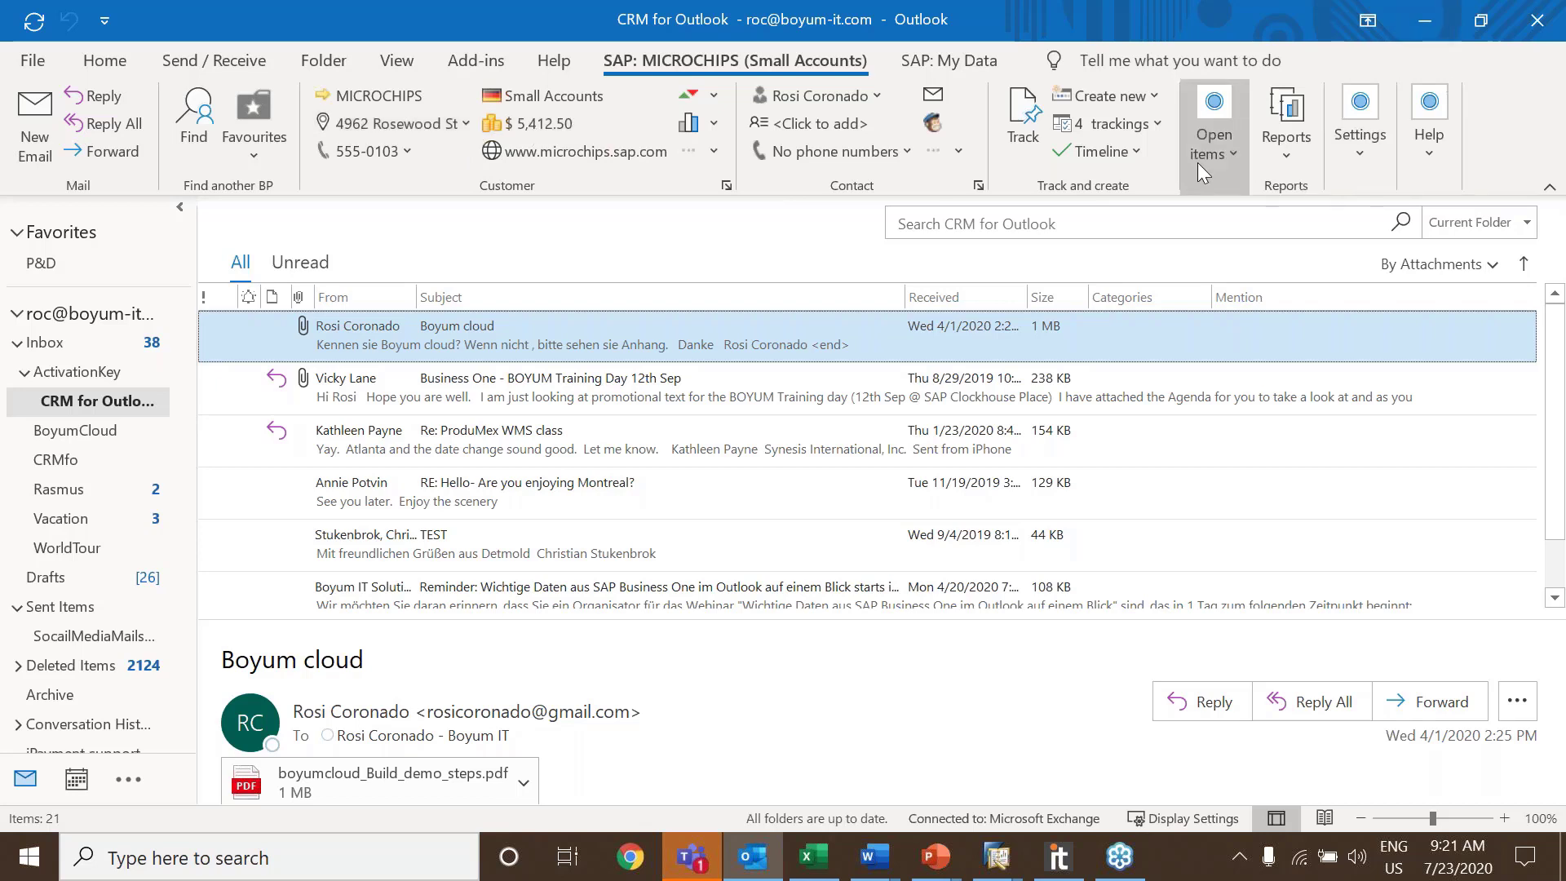
View MICROCHIPS' open A/R invoices, and the open sales invoices across all customers in SAP: My Data
left_click(1230, 144)
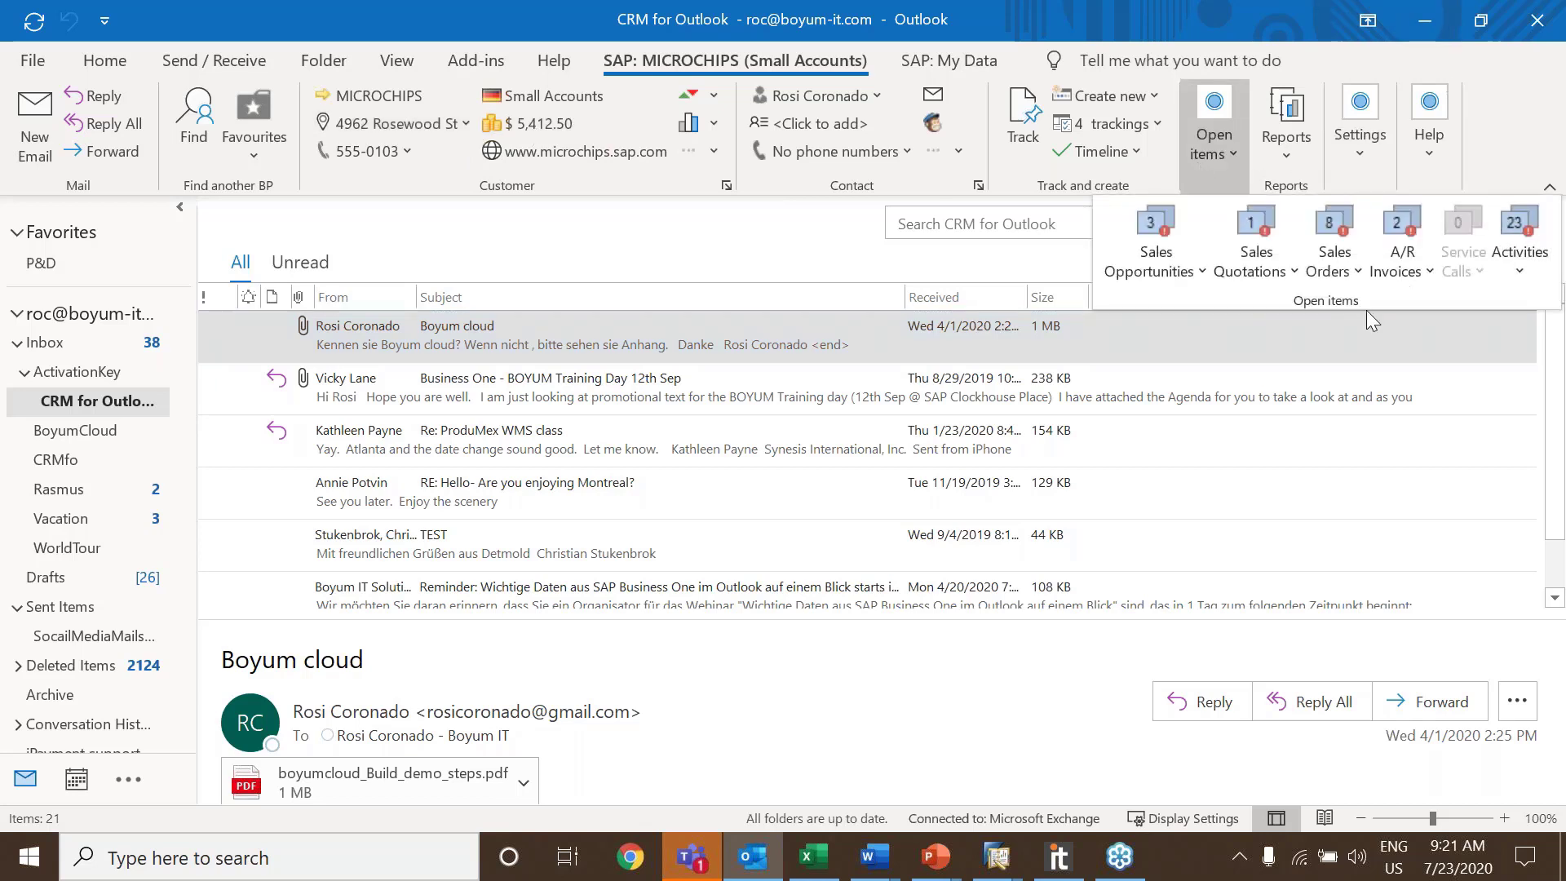
left_click(1398, 254)
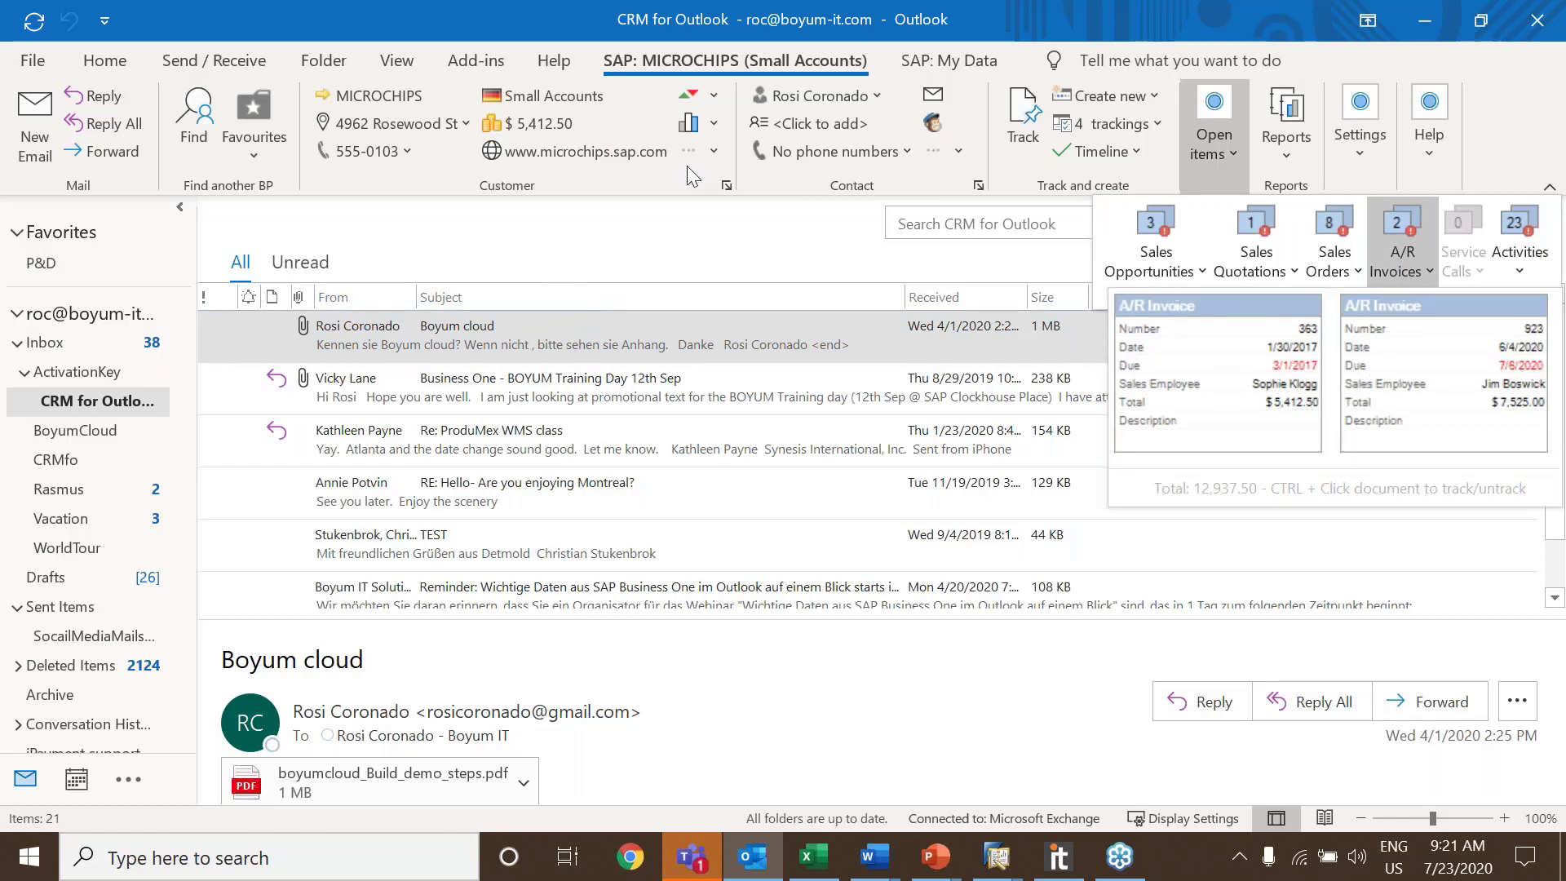
left_click(946, 59)
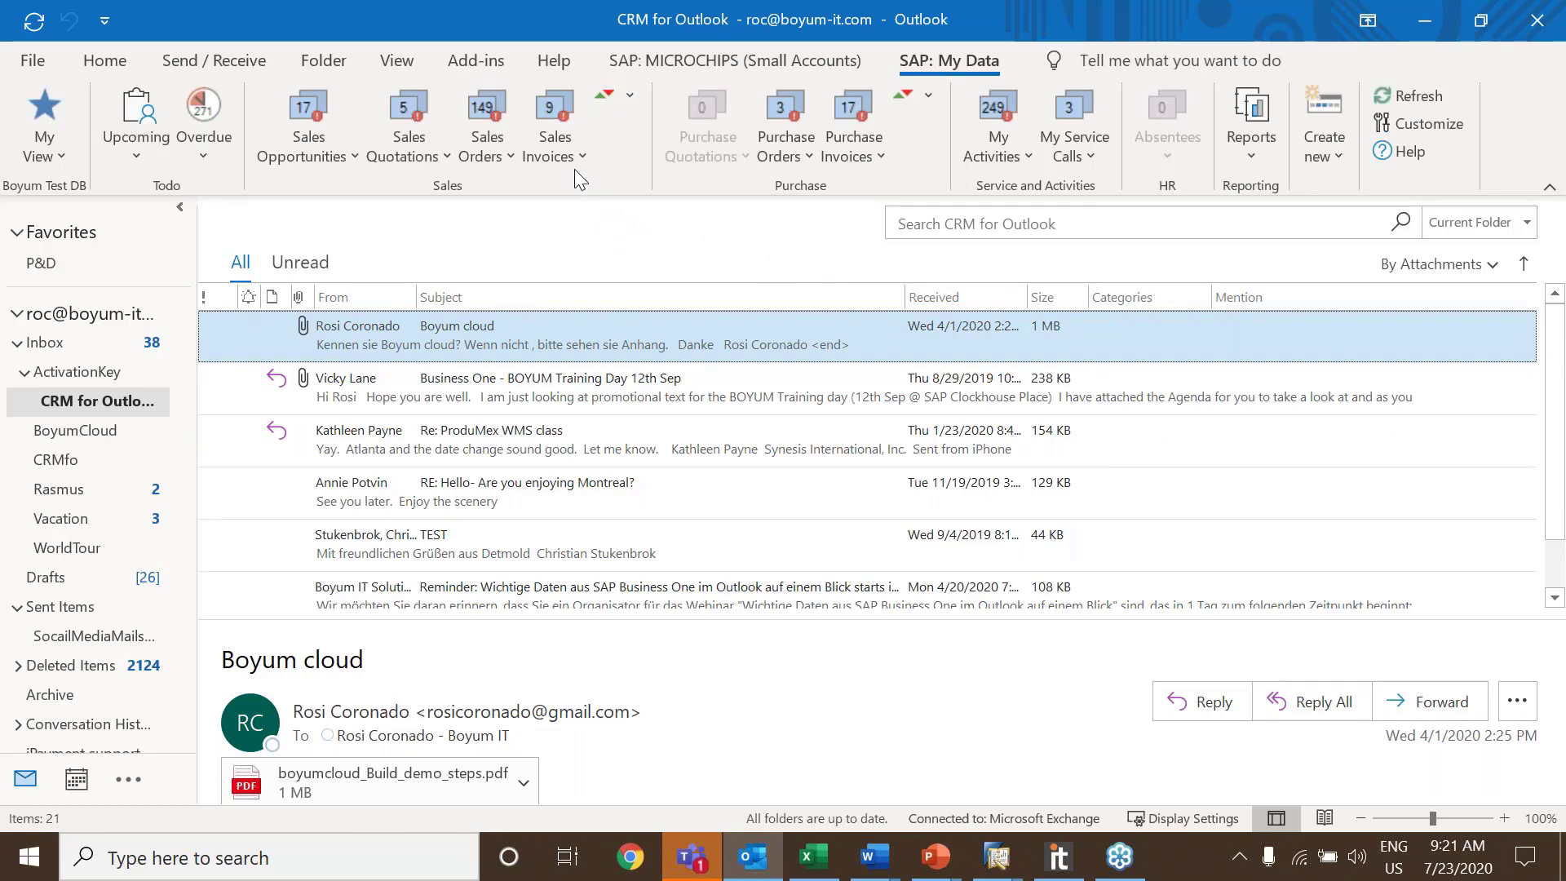
mouse_move(561, 148)
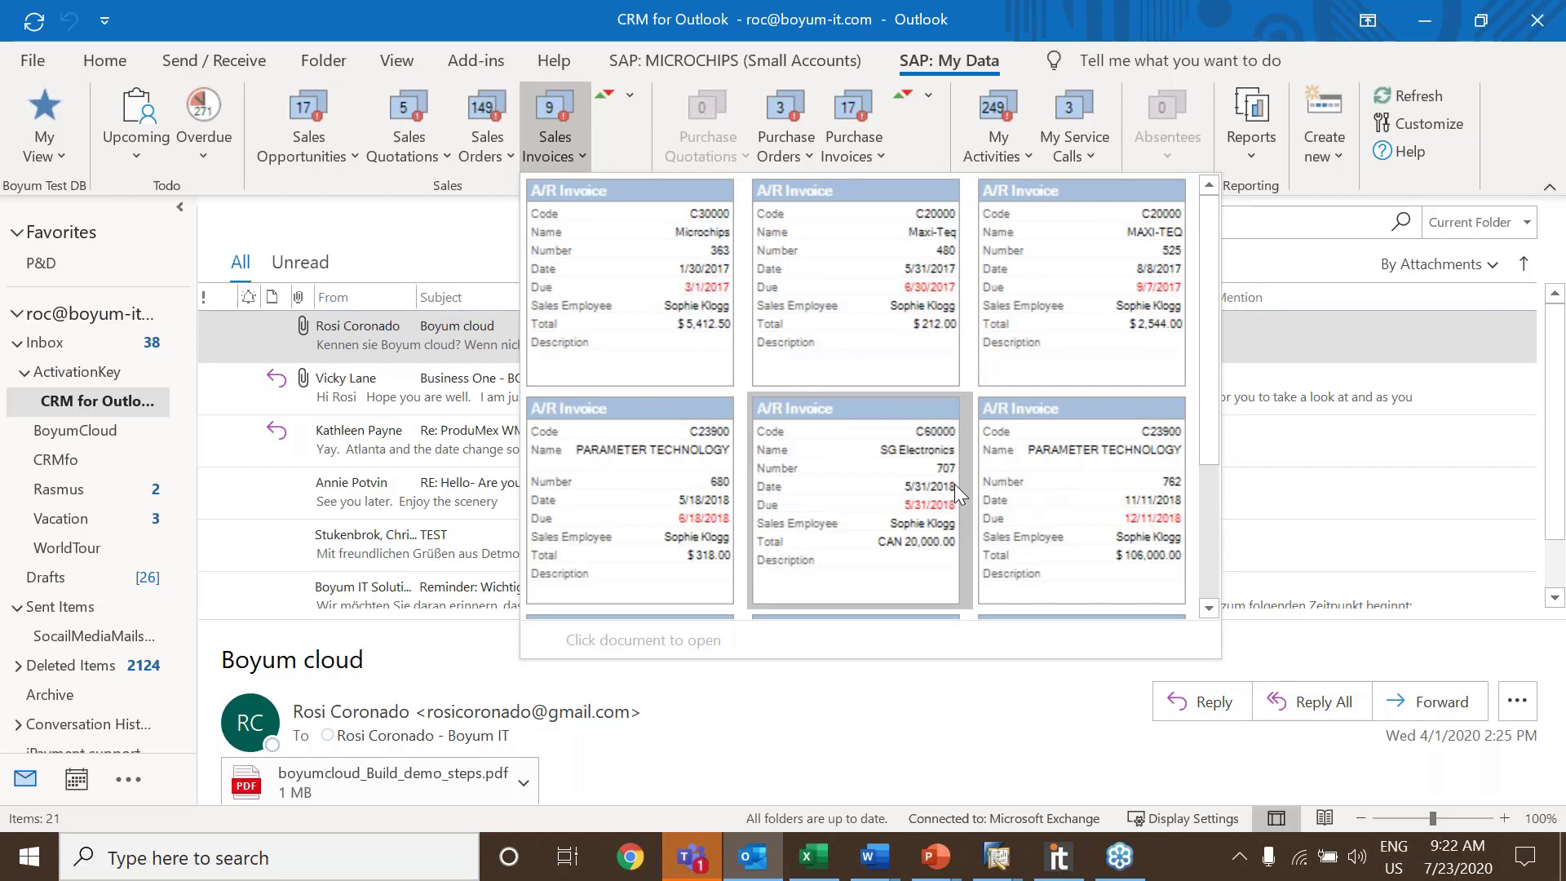
View the purchase and sales performance figures in SAP: My Data and close the overview
left_click(927, 99)
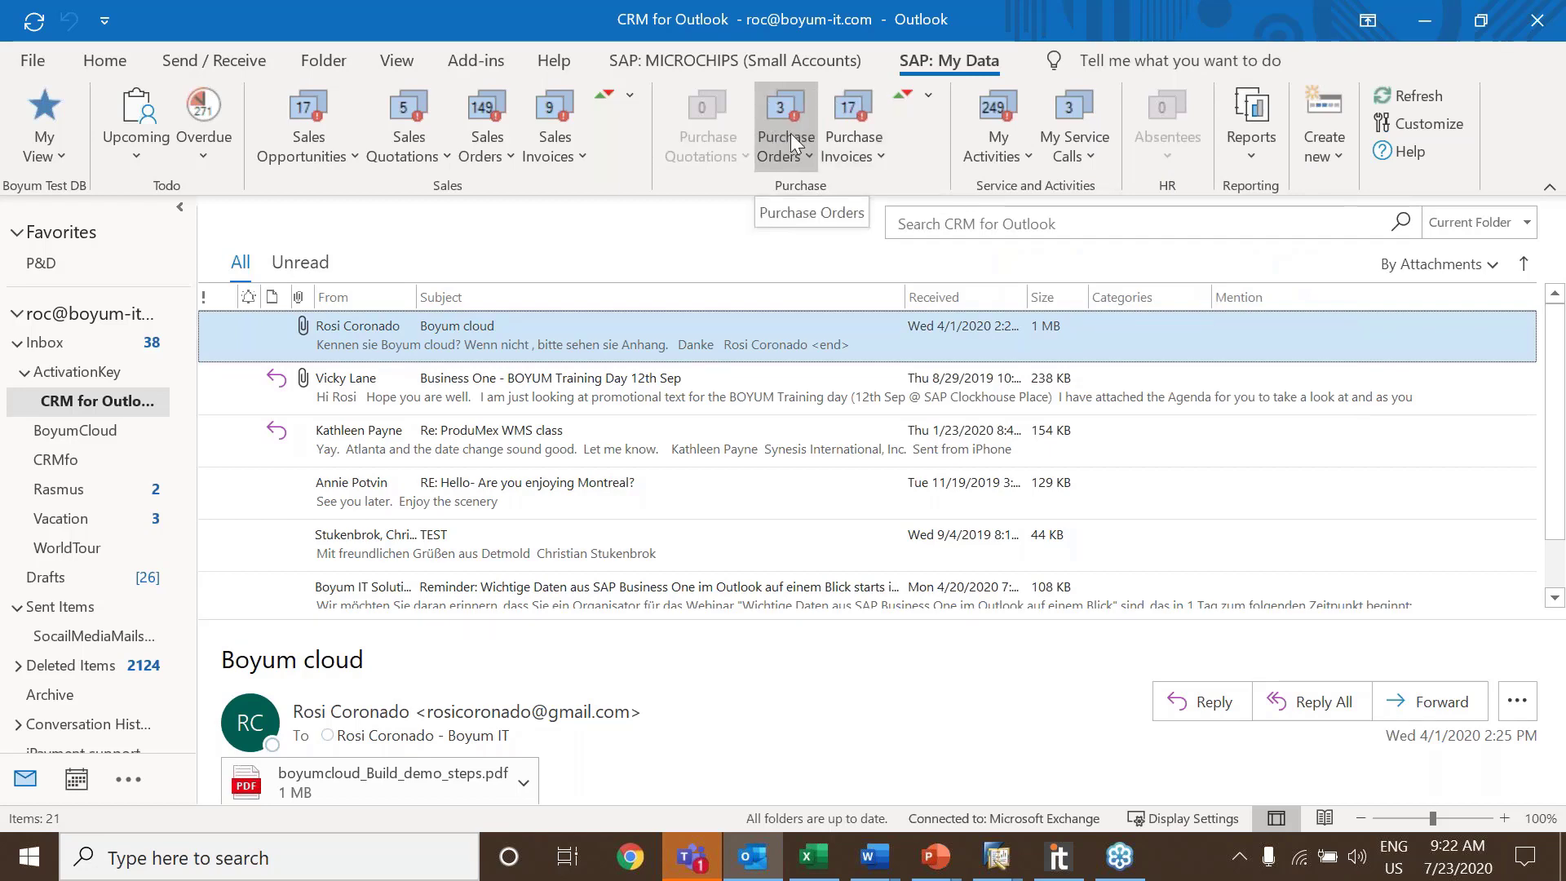
left_click(620, 96)
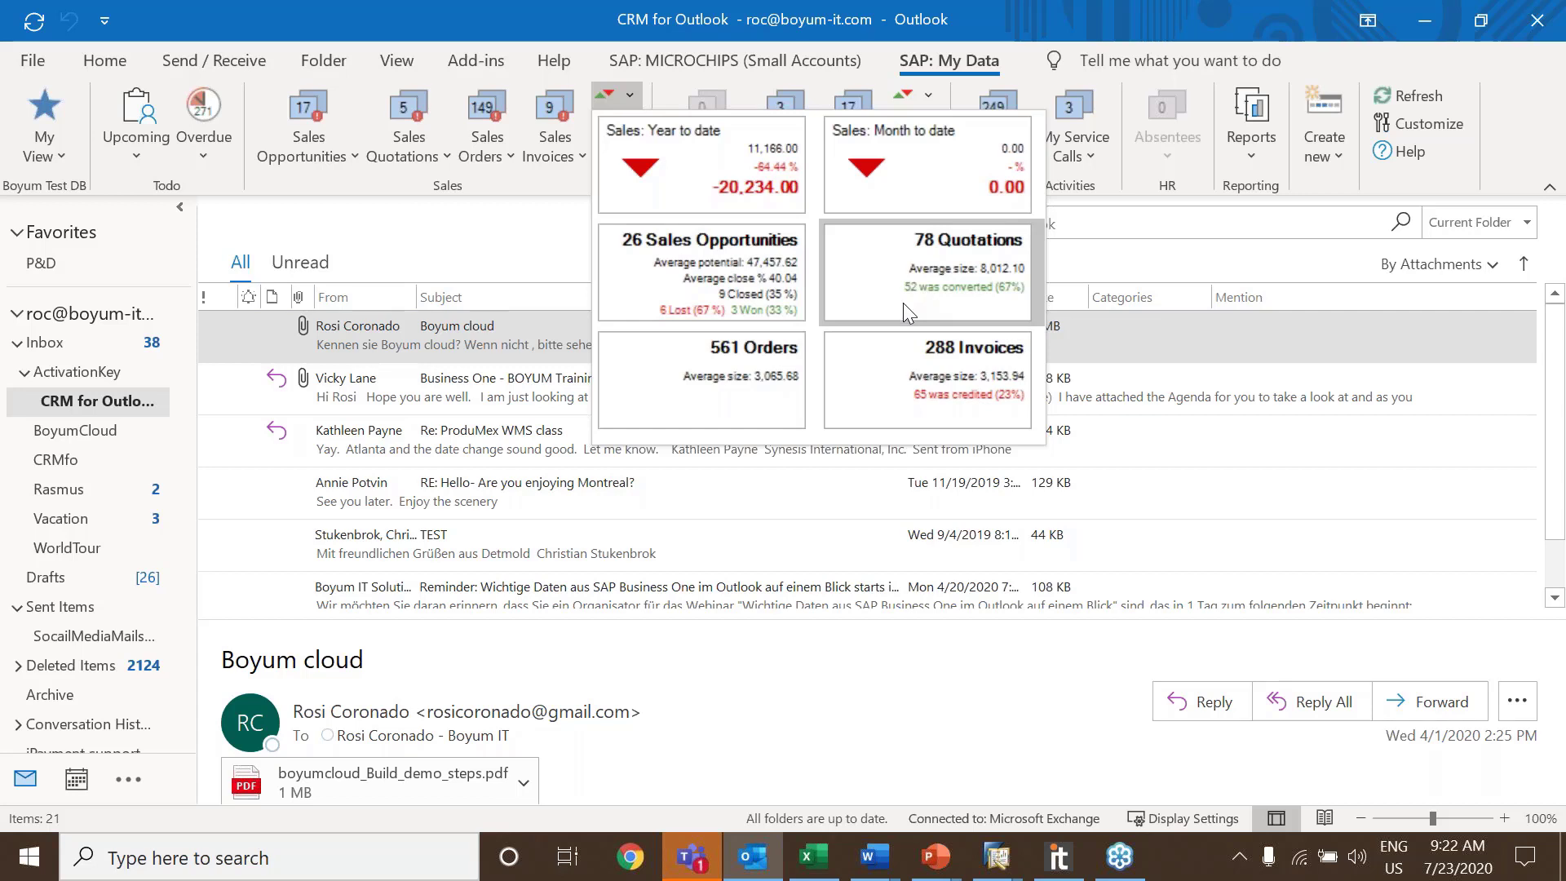
left_click(522, 260)
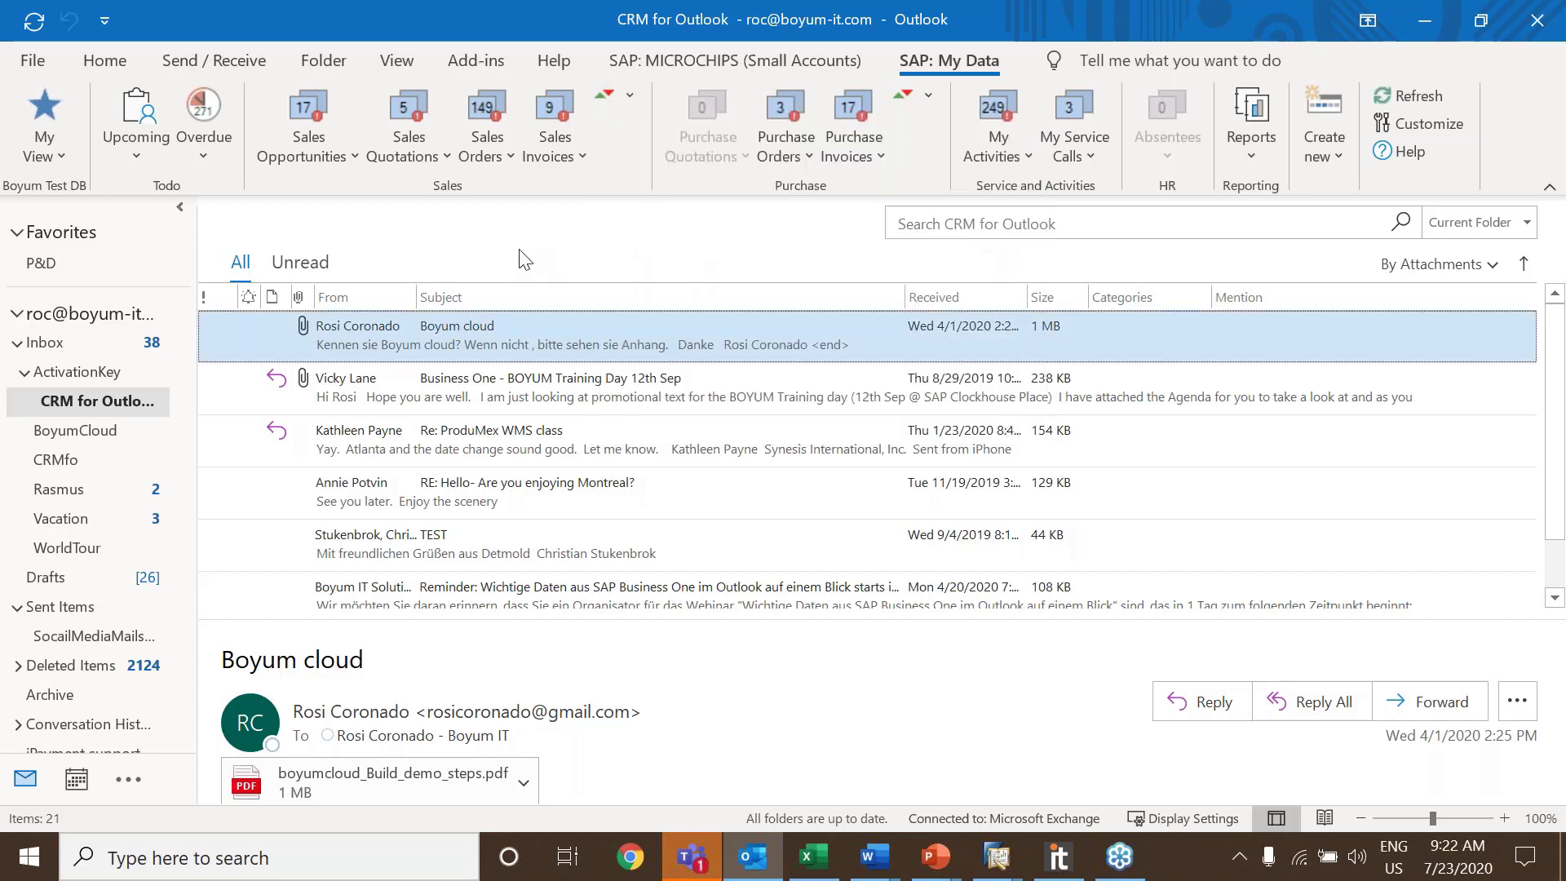
Review the overdue and upcoming to-dos in SAP: My Data, and close the list
left_click(217, 153)
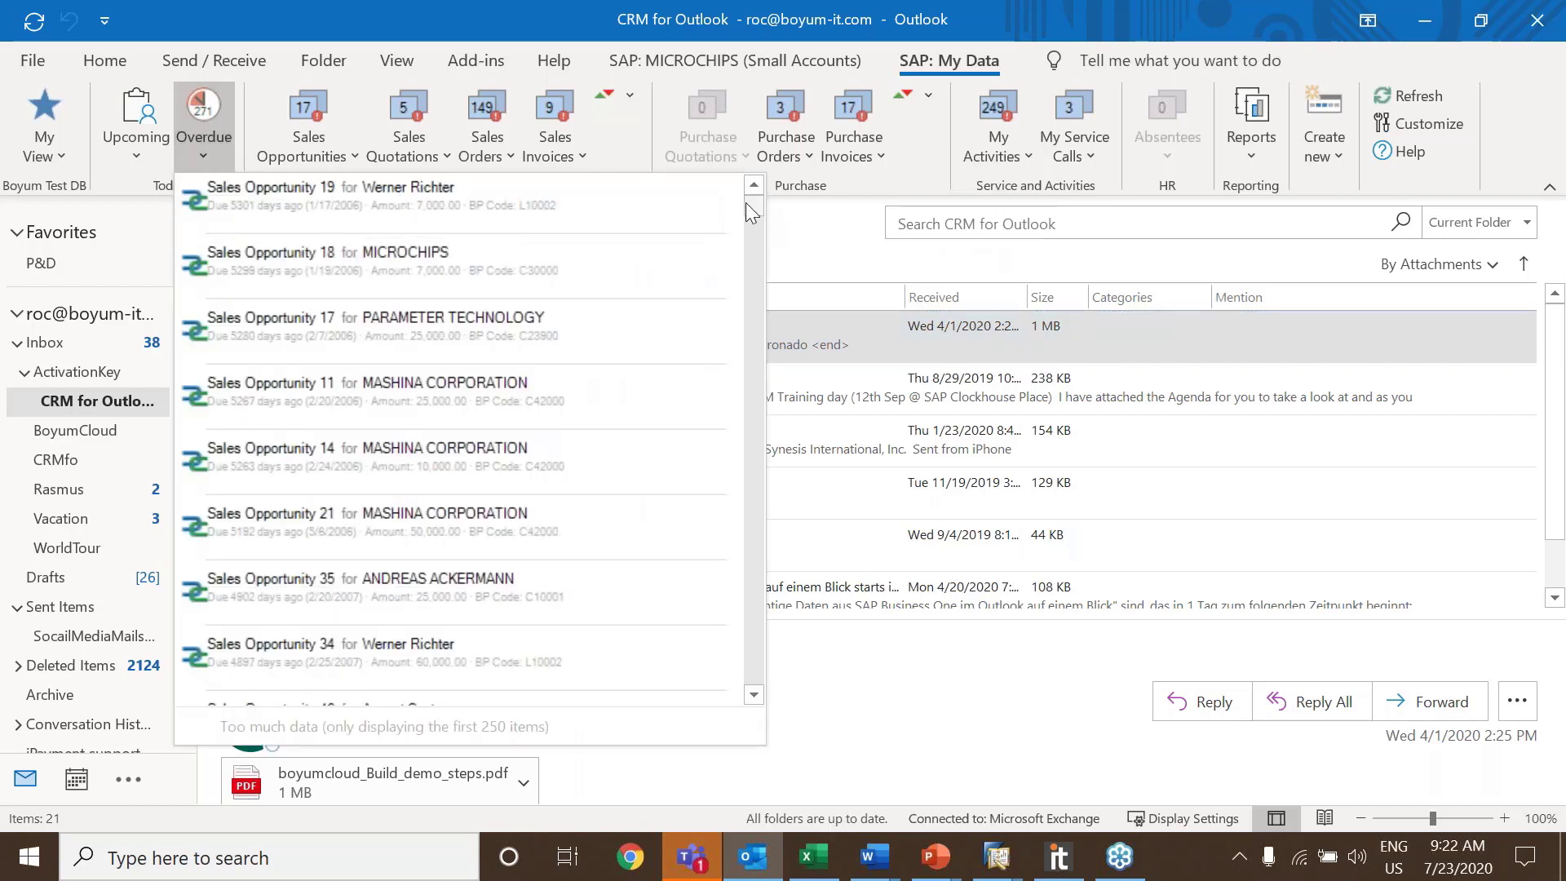
scroll(755, 227, "down", 3)
scroll(755, 227, "down", 10)
scroll(750, 237, "up", 6)
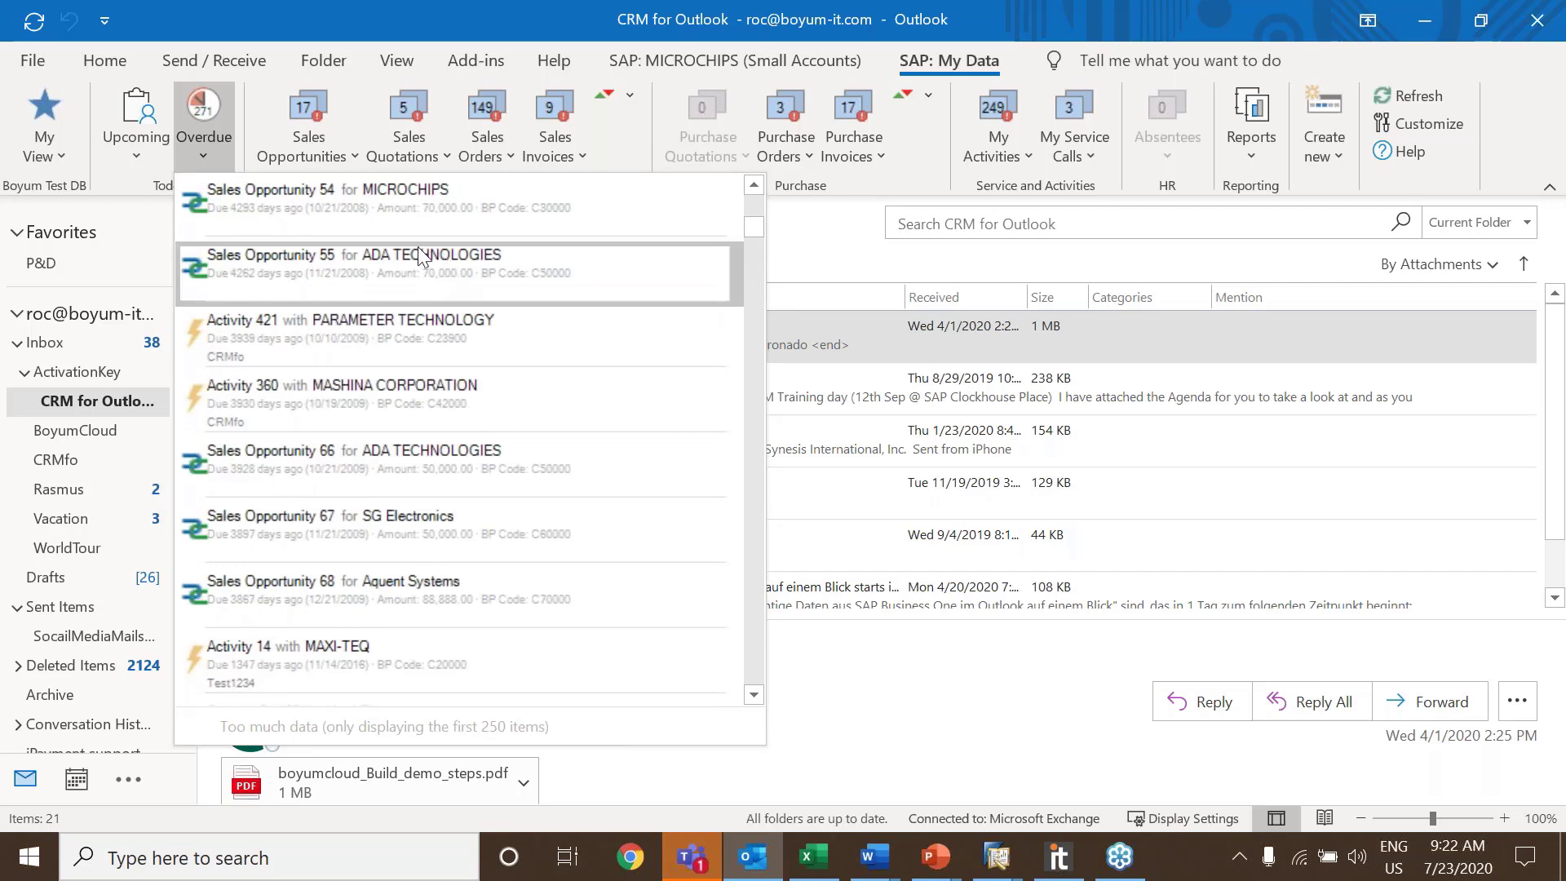
left_click(140, 158)
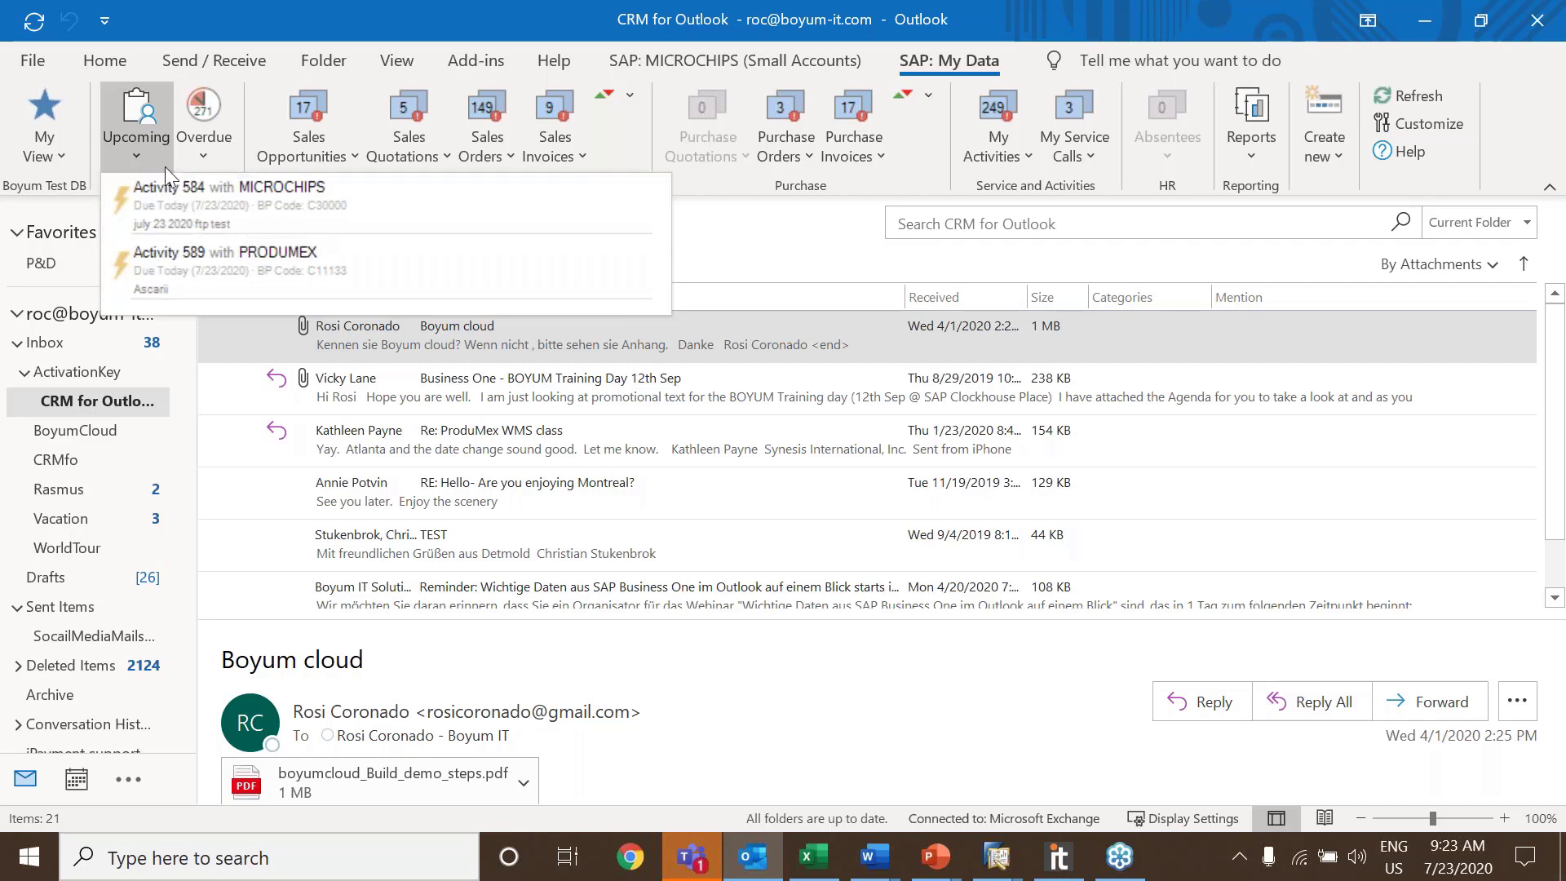
left_click(196, 155)
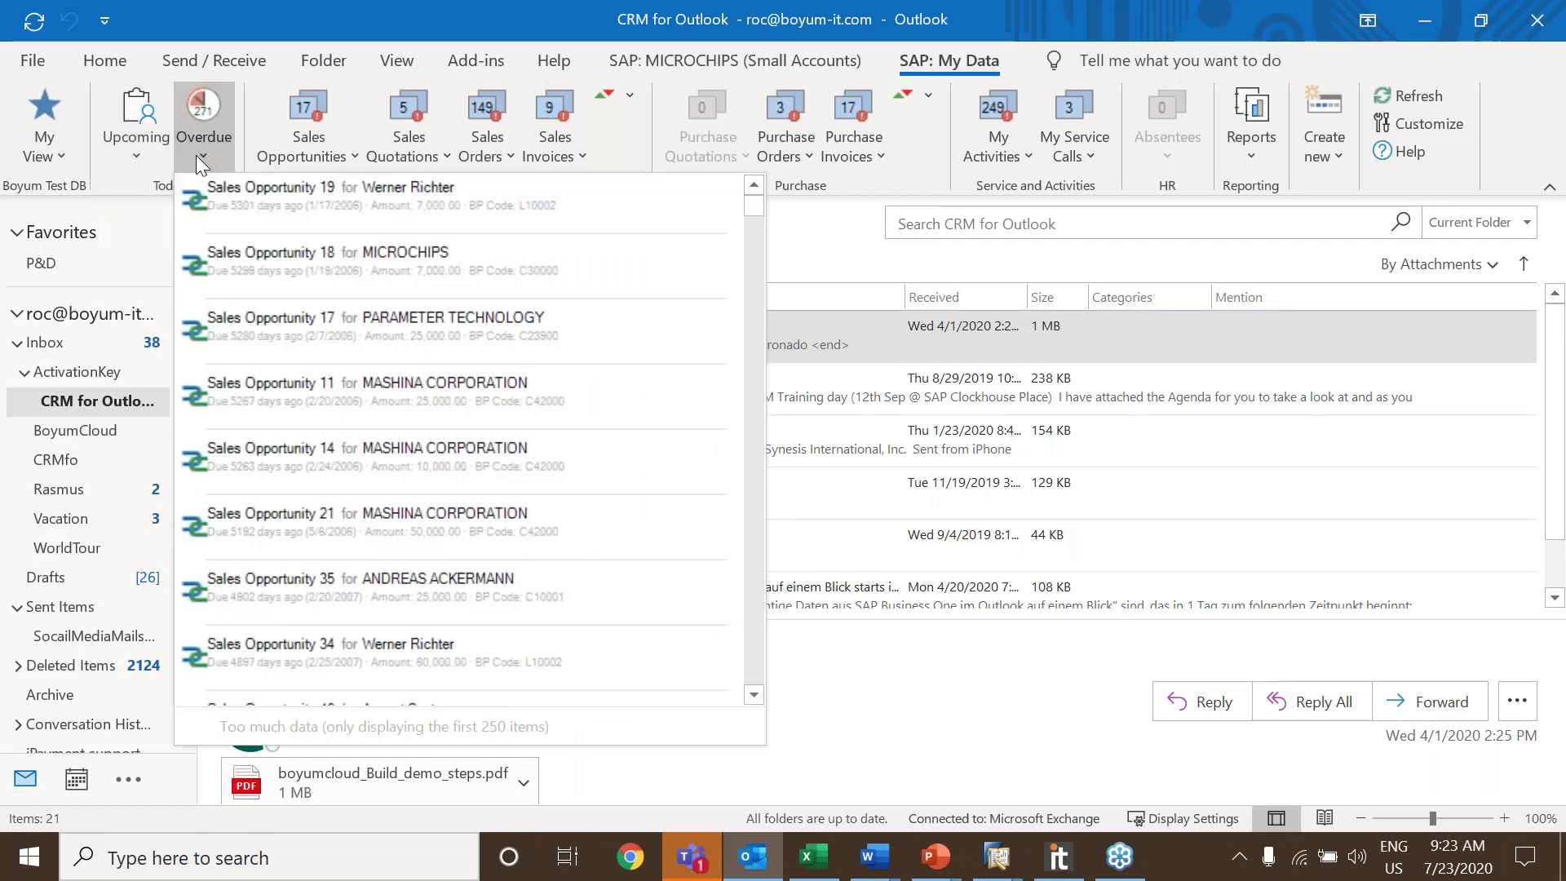
left_click(145, 148)
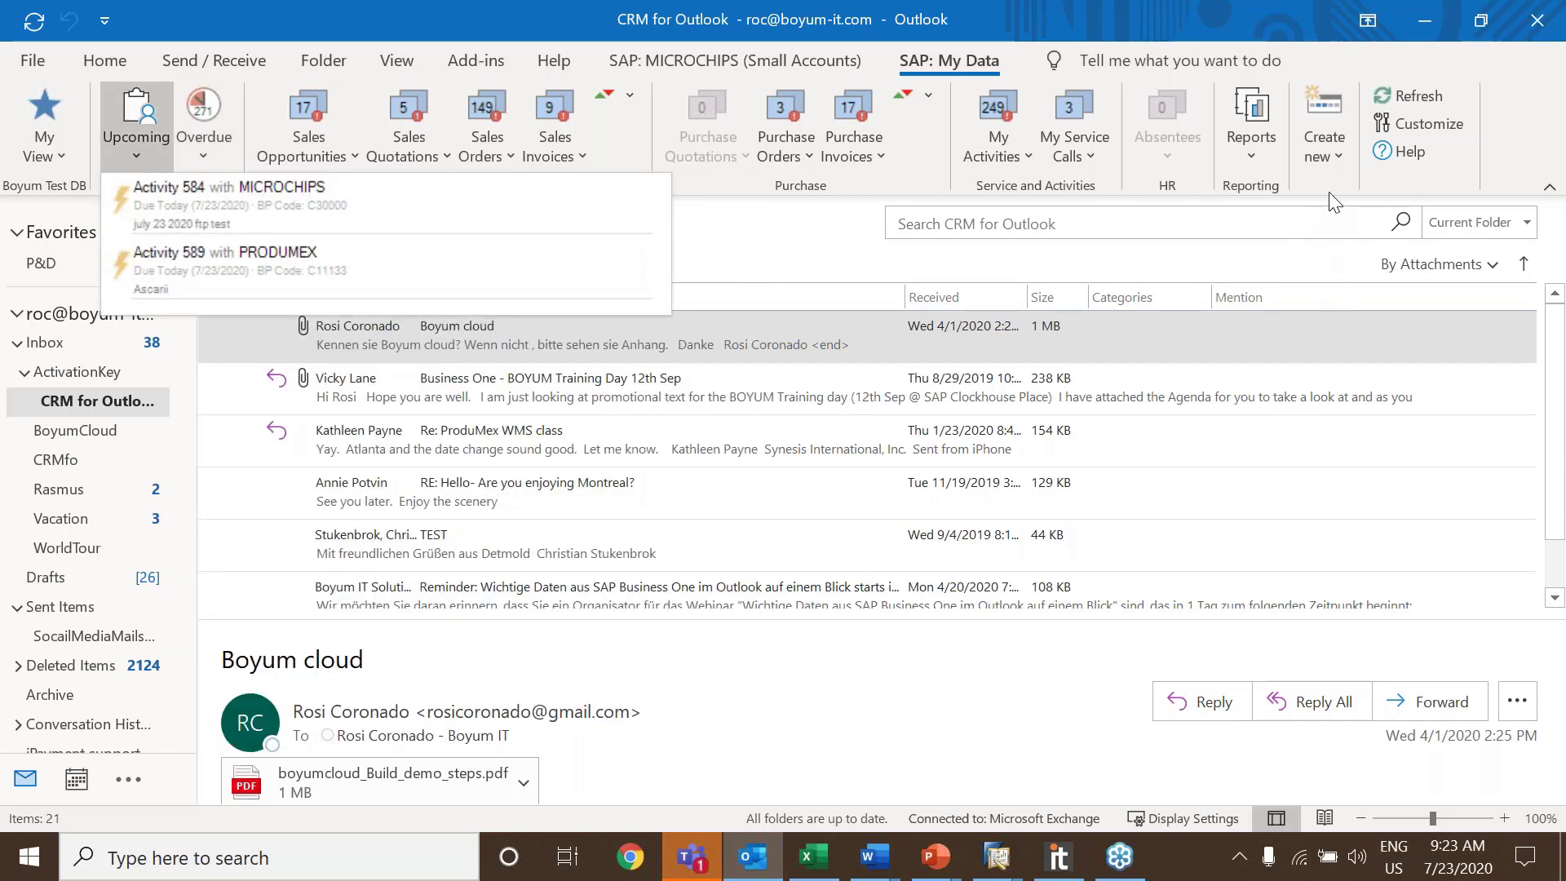
left_click(1362, 201)
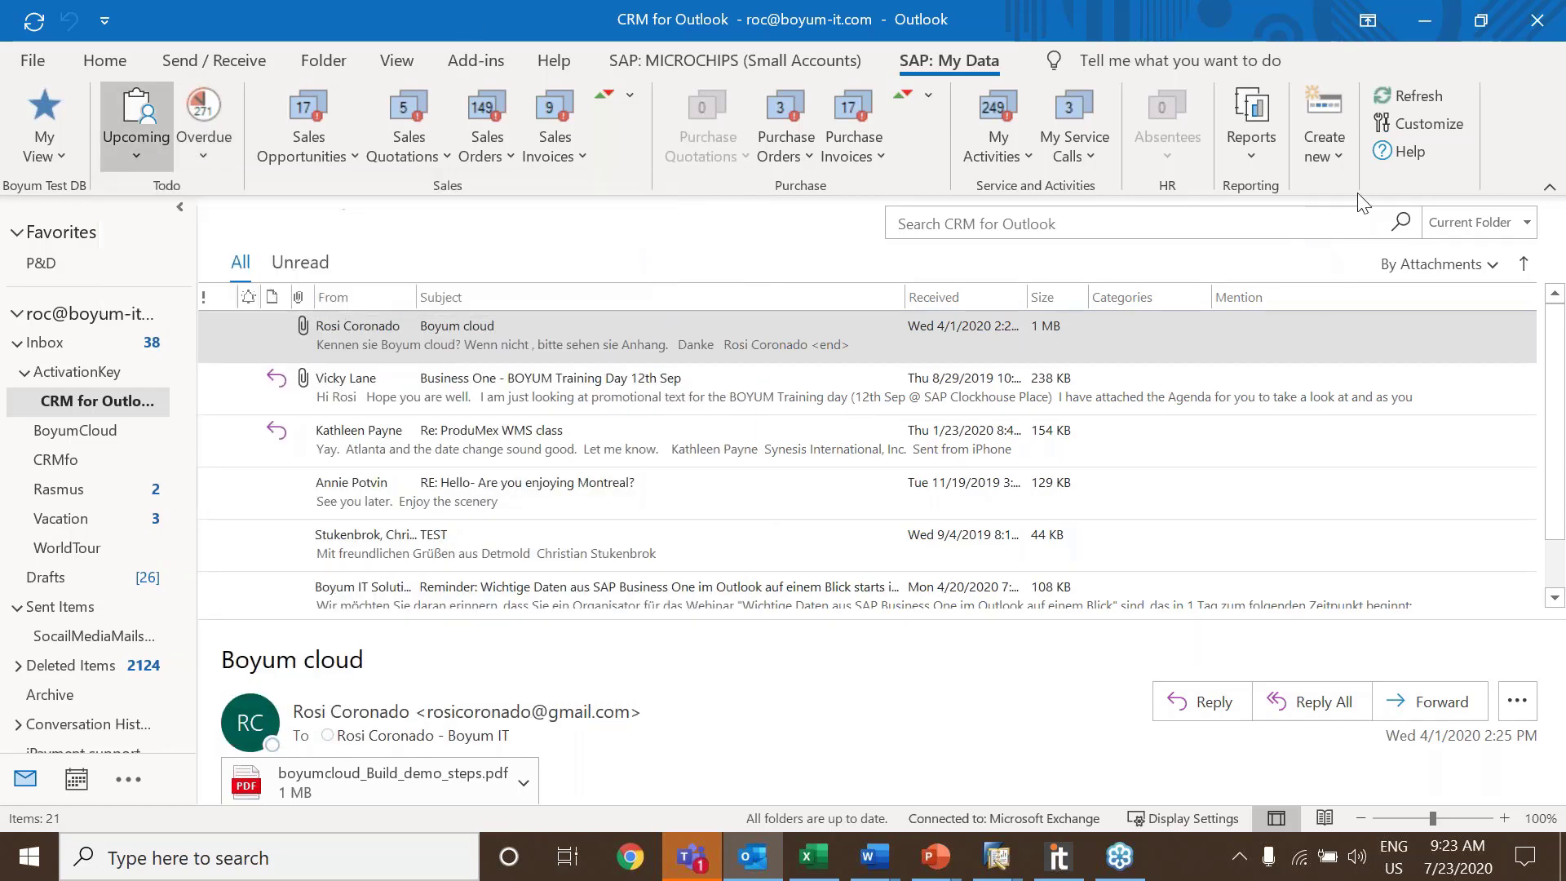
Try to run the Training report from SAP: My Data and close its result window
left_click(1253, 152)
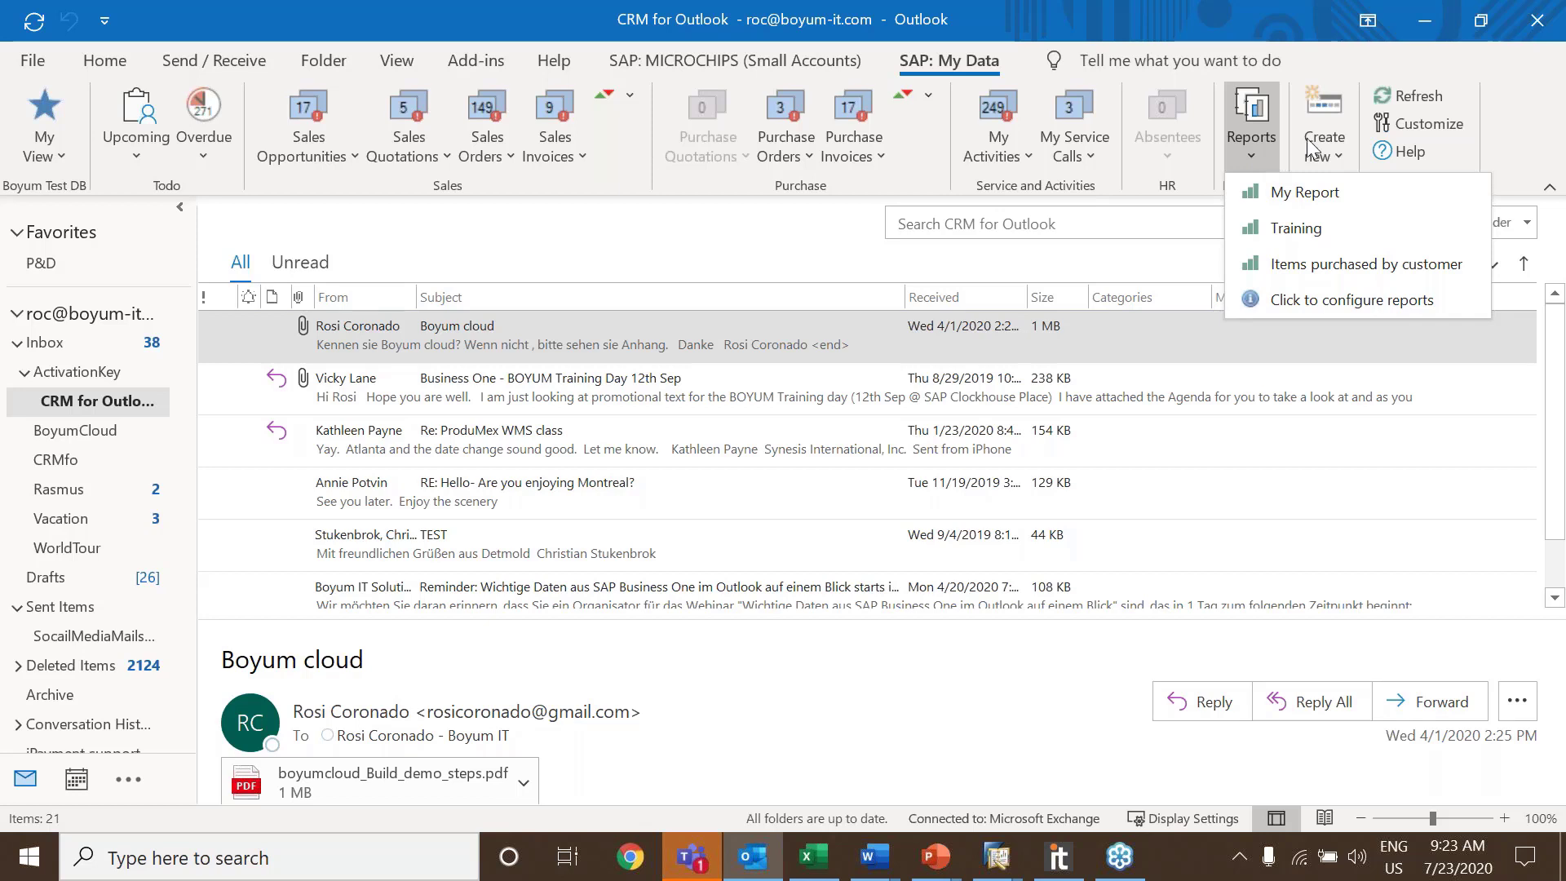
left_click(1329, 228)
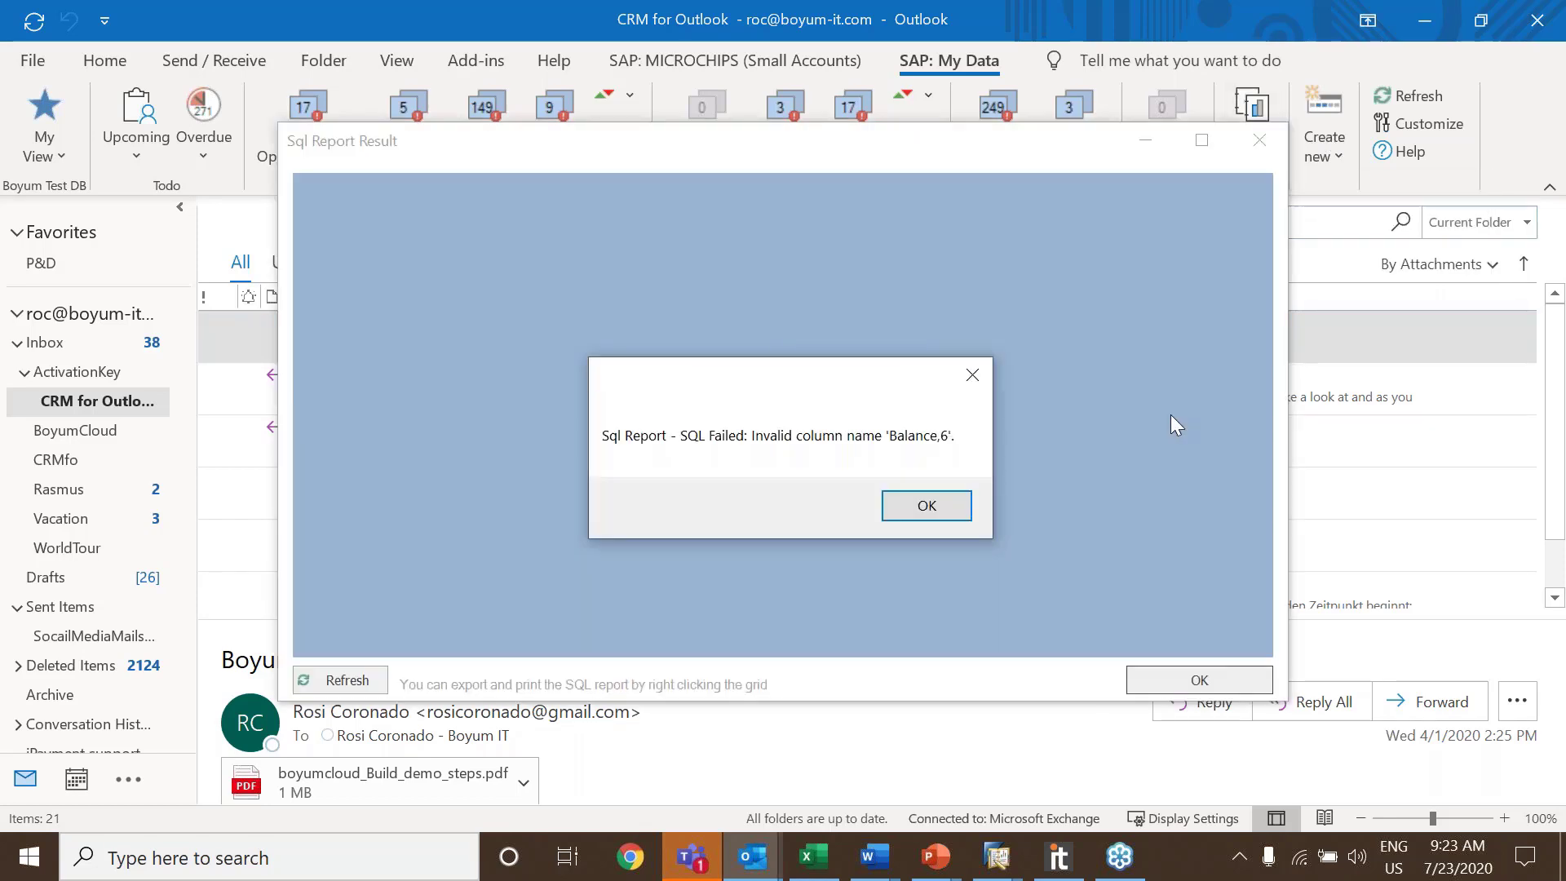
left_click(941, 507)
left_click(1265, 144)
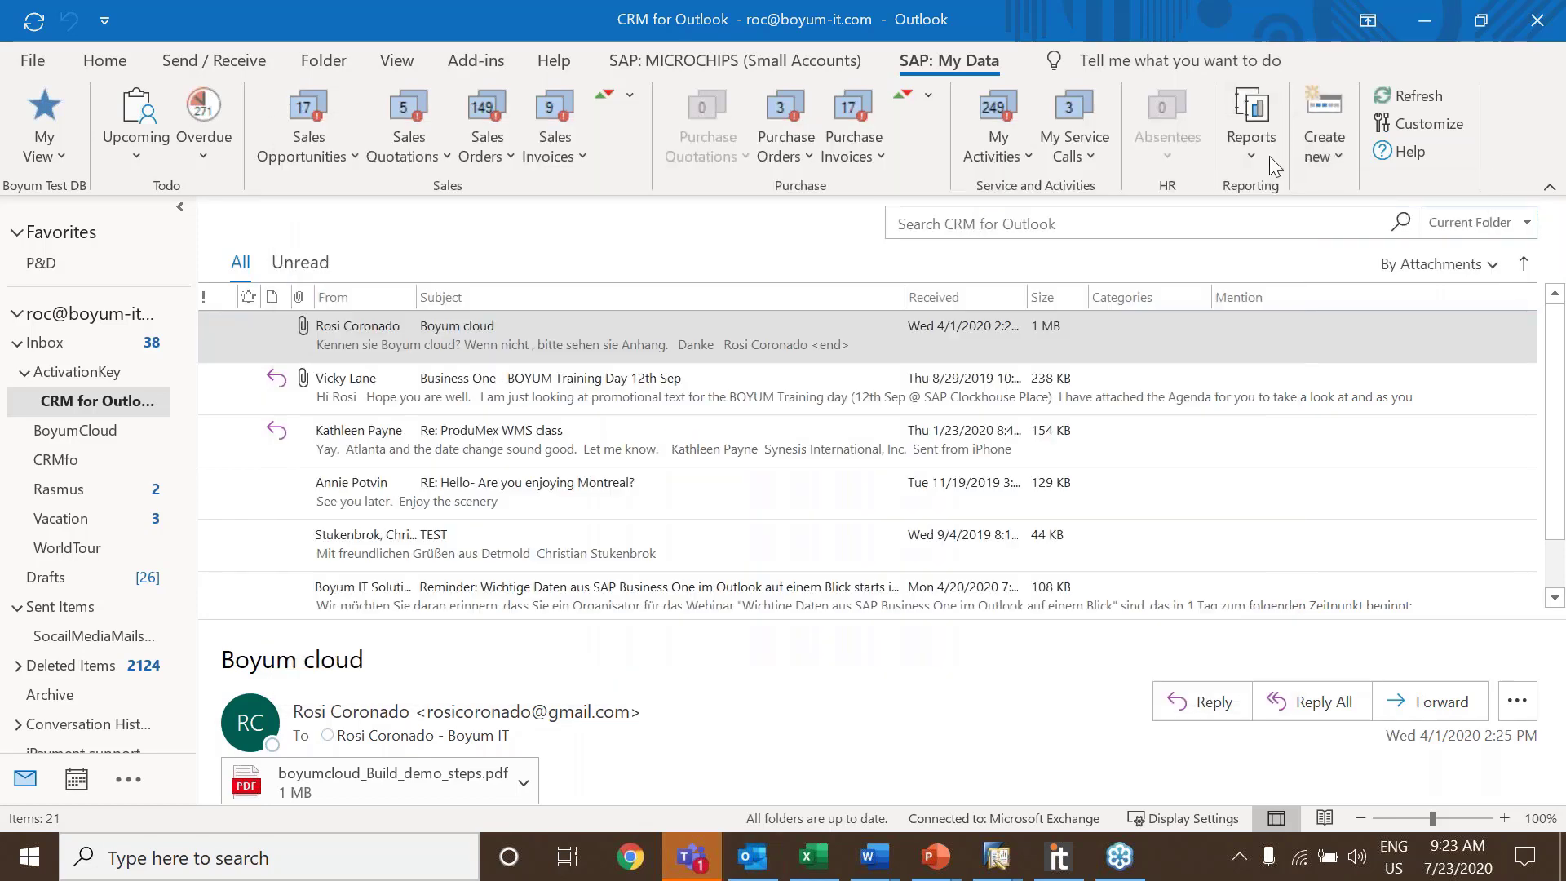
View My Report and the Items purchased by customer report in SAP: My Data, closing each one
left_click(1251, 130)
left_click(1299, 215)
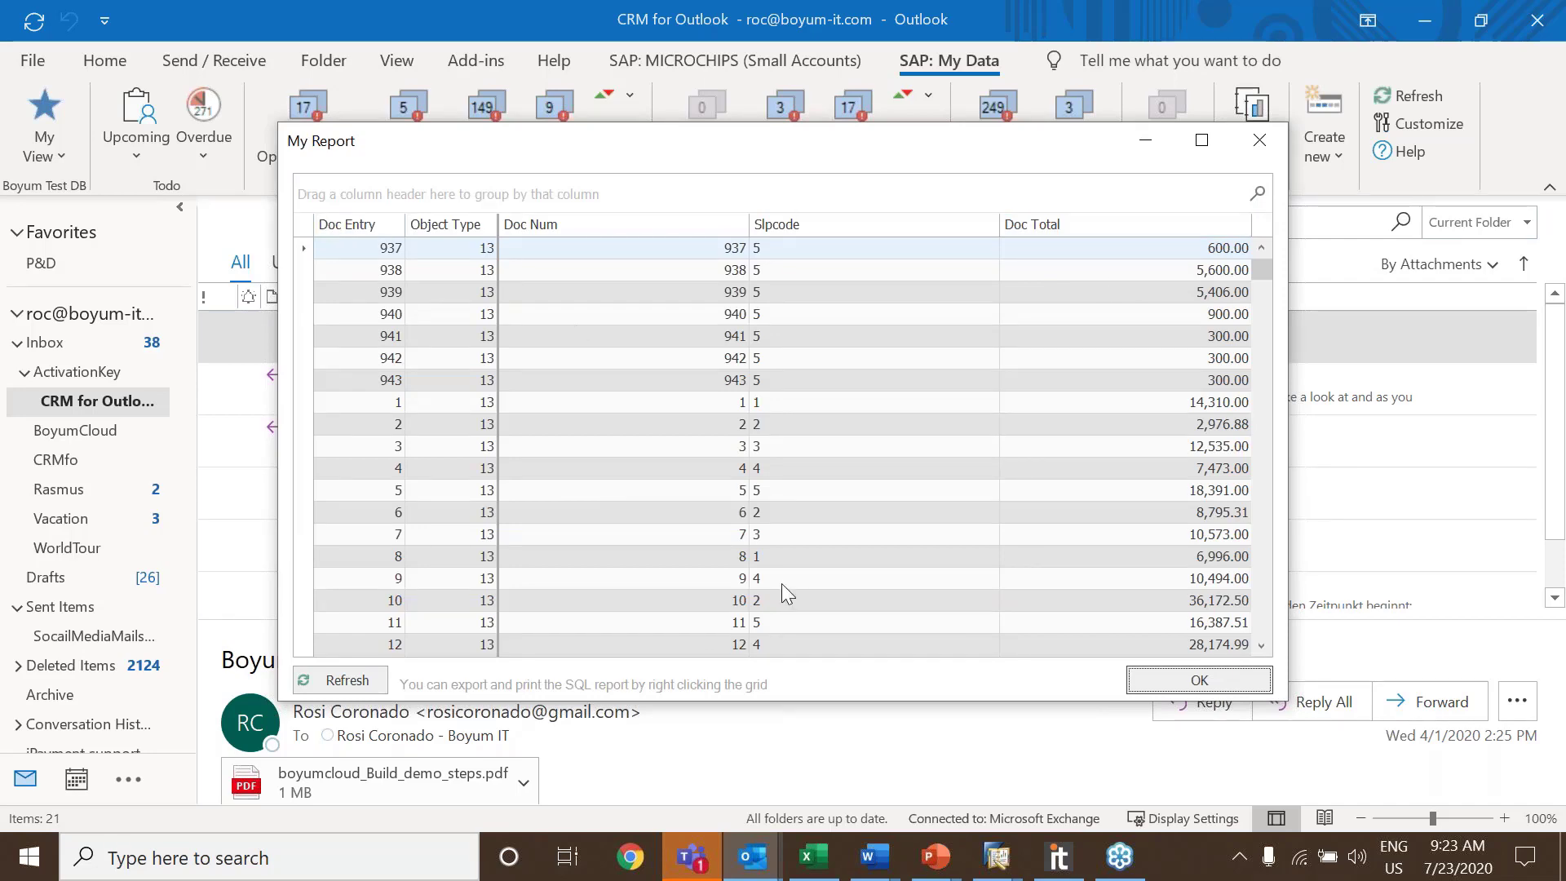
left_click(1270, 142)
left_click(1259, 154)
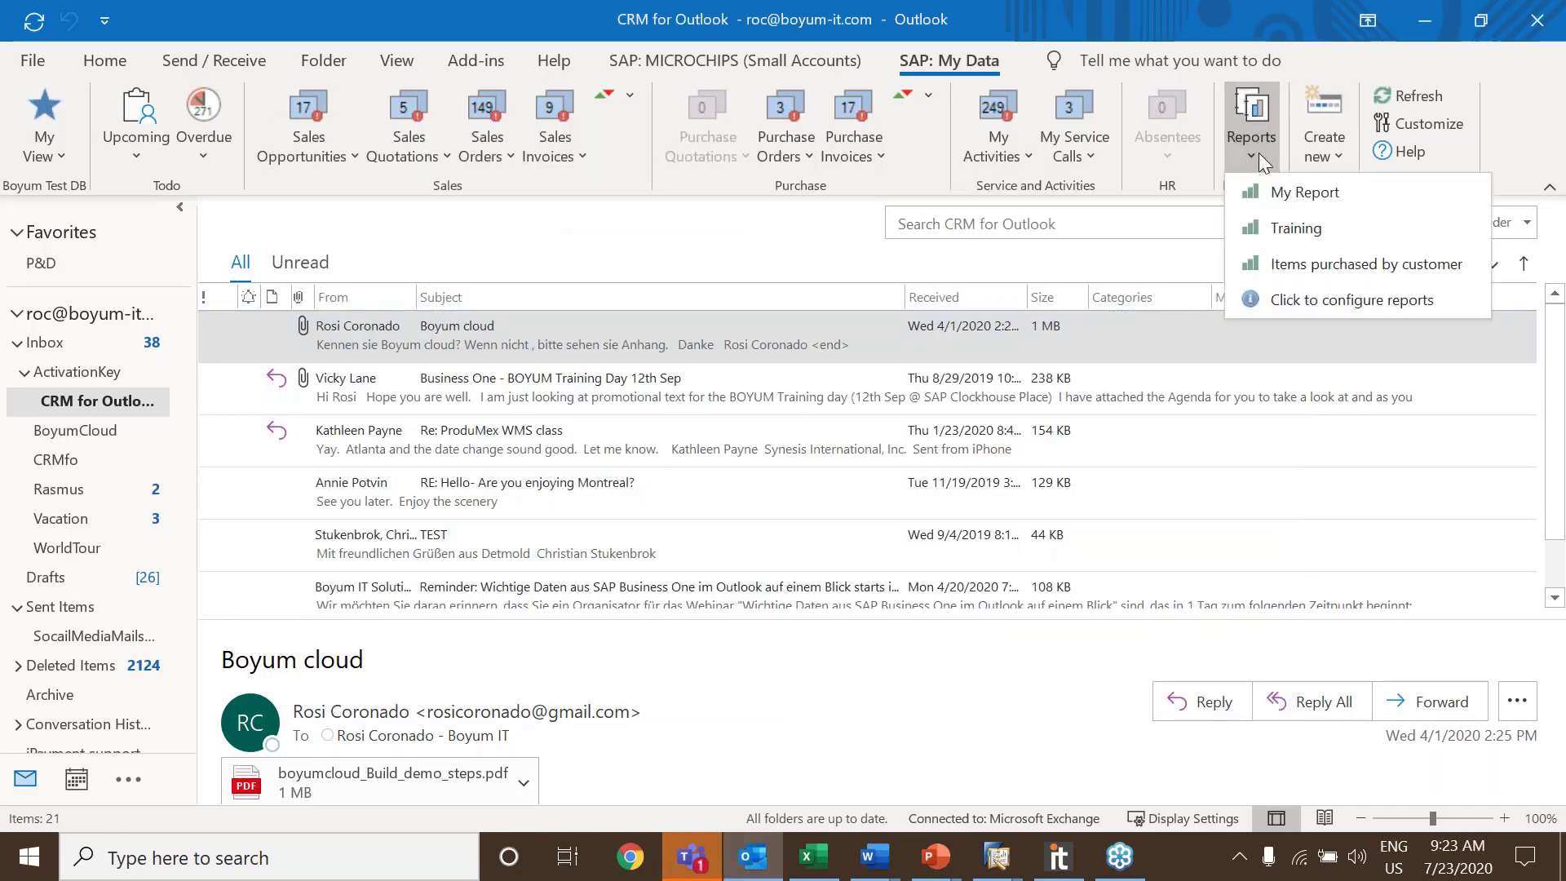
left_click(1295, 264)
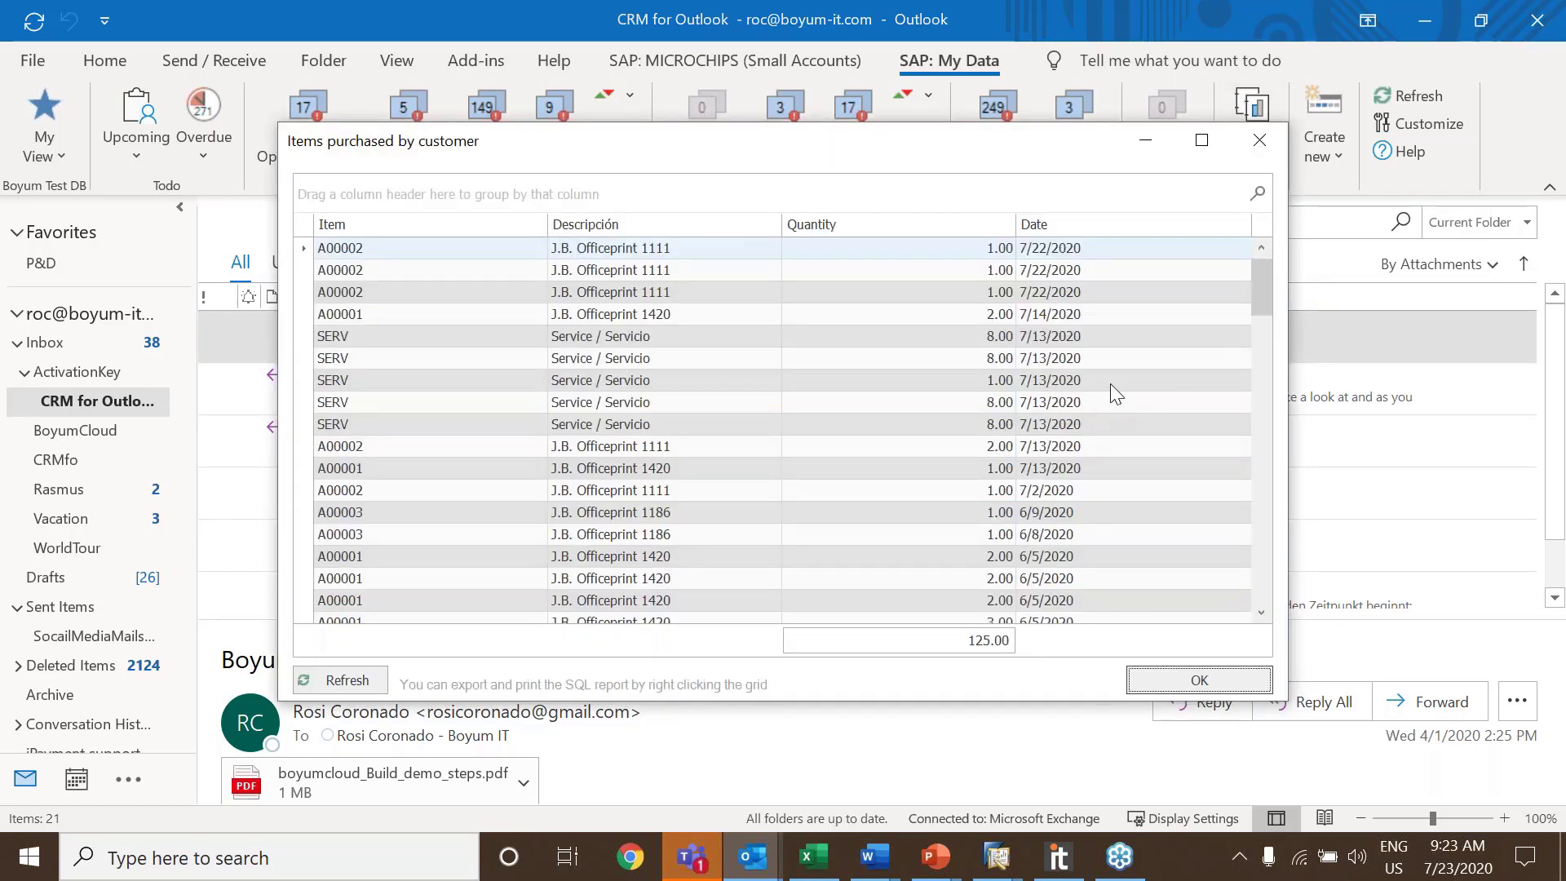
left_click(1260, 140)
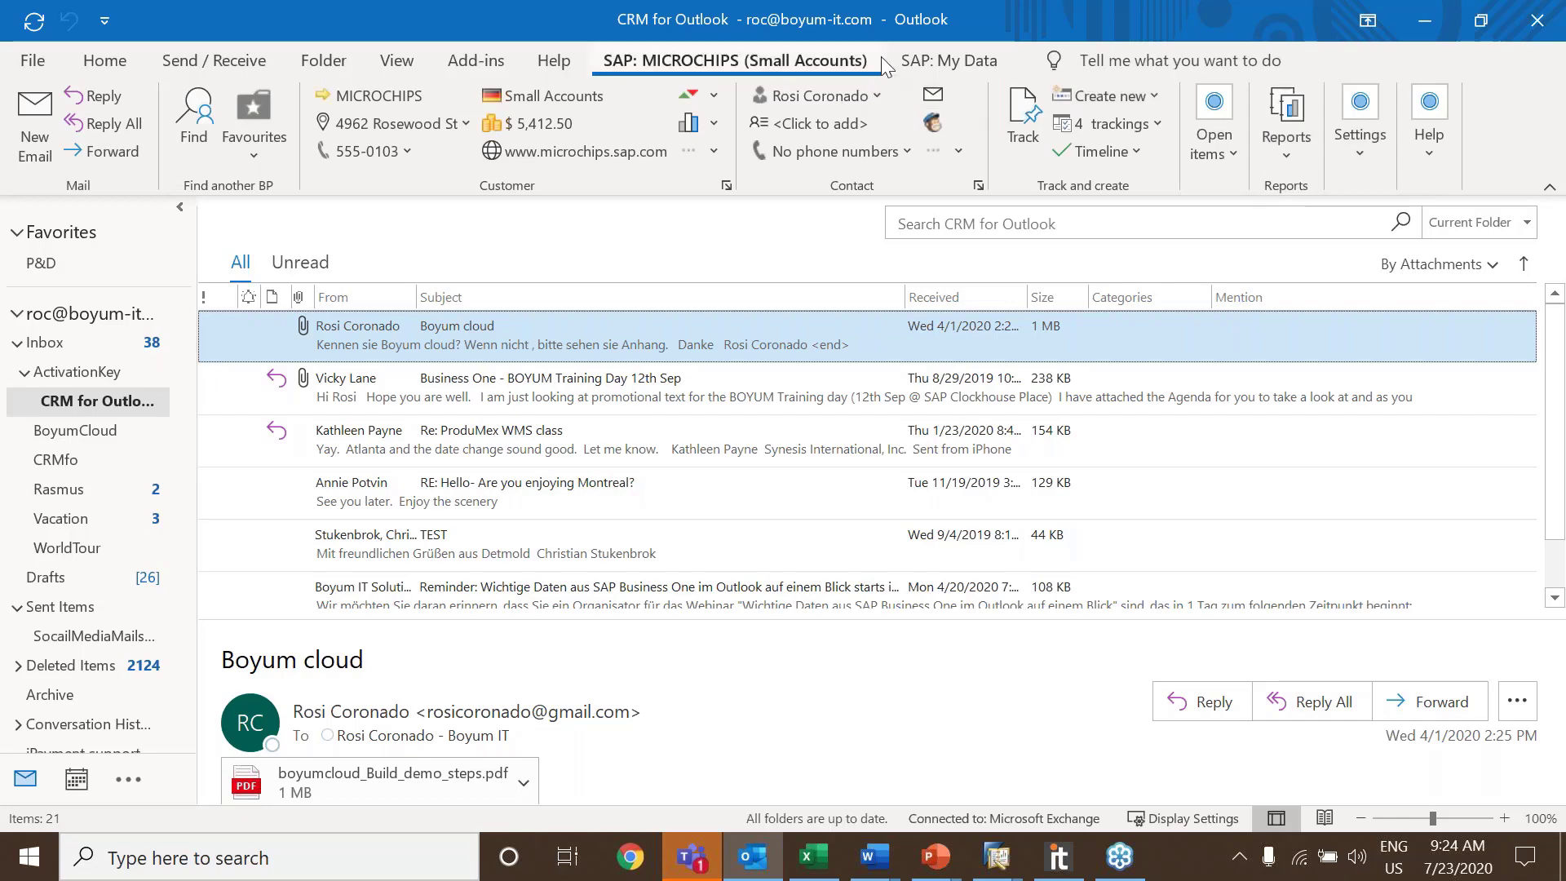
Customize My View in SAP: My Data to exclude open purchase quotations, orders, invoices and the Purchase KPI, and apply the change
left_click(947, 61)
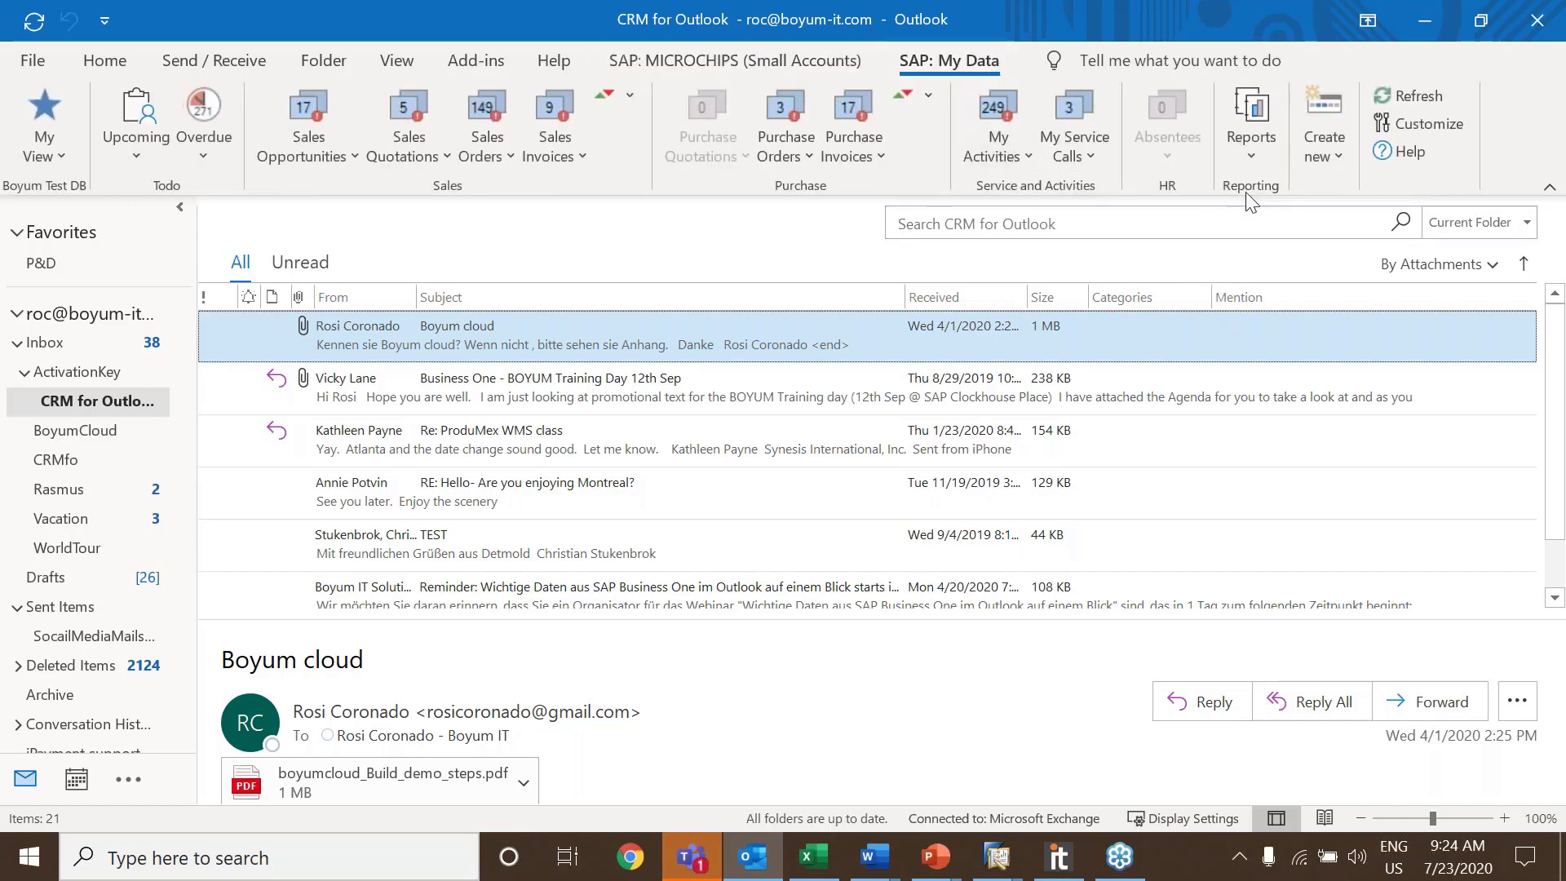
left_click(1427, 124)
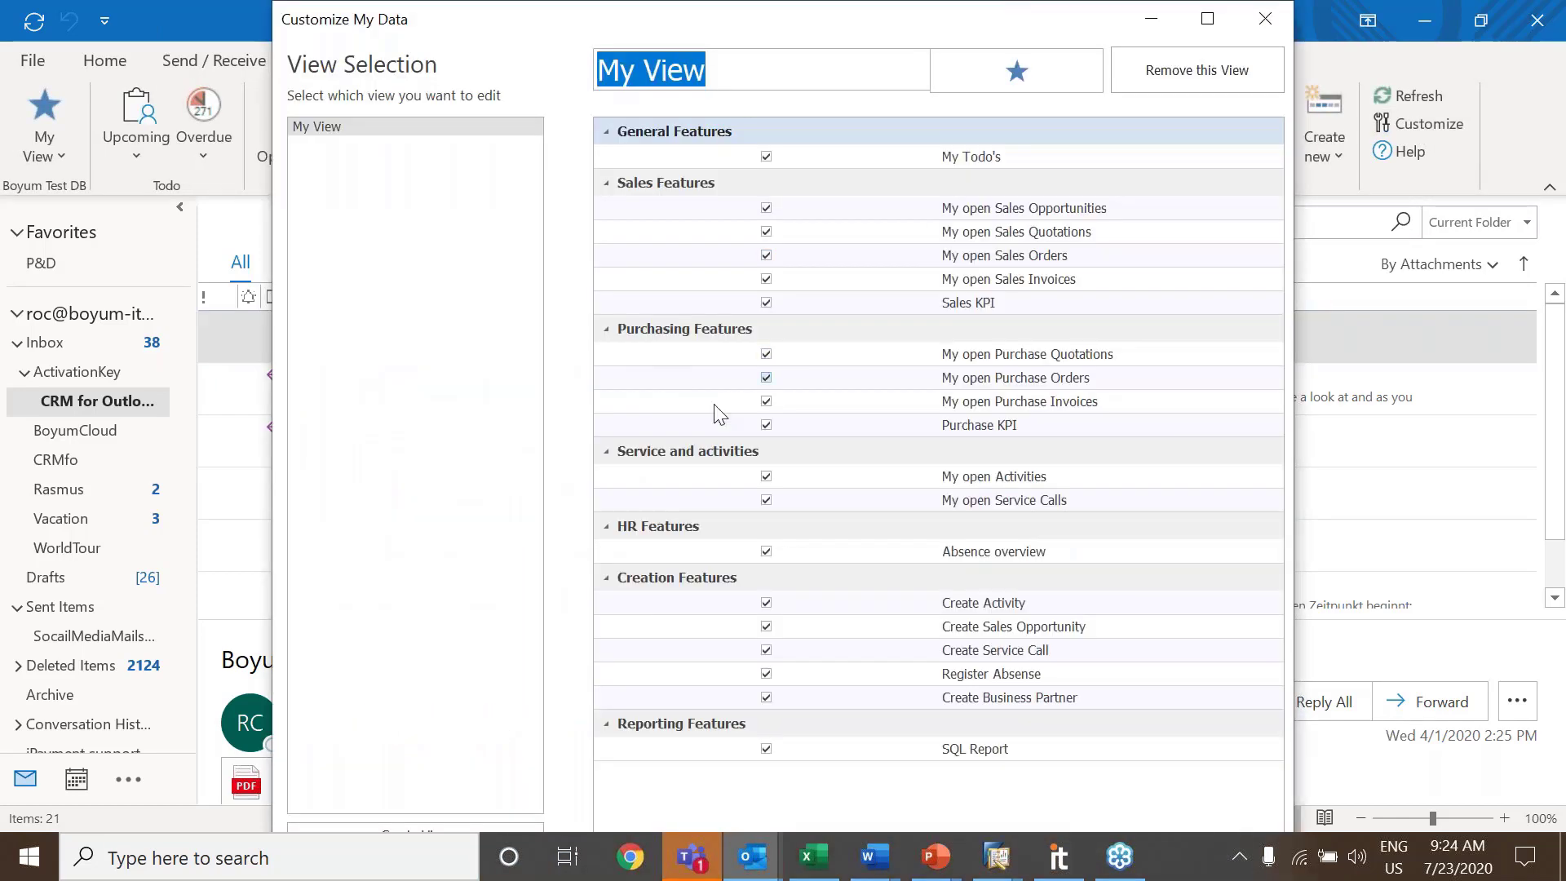
left_click(766, 354)
left_click(767, 377)
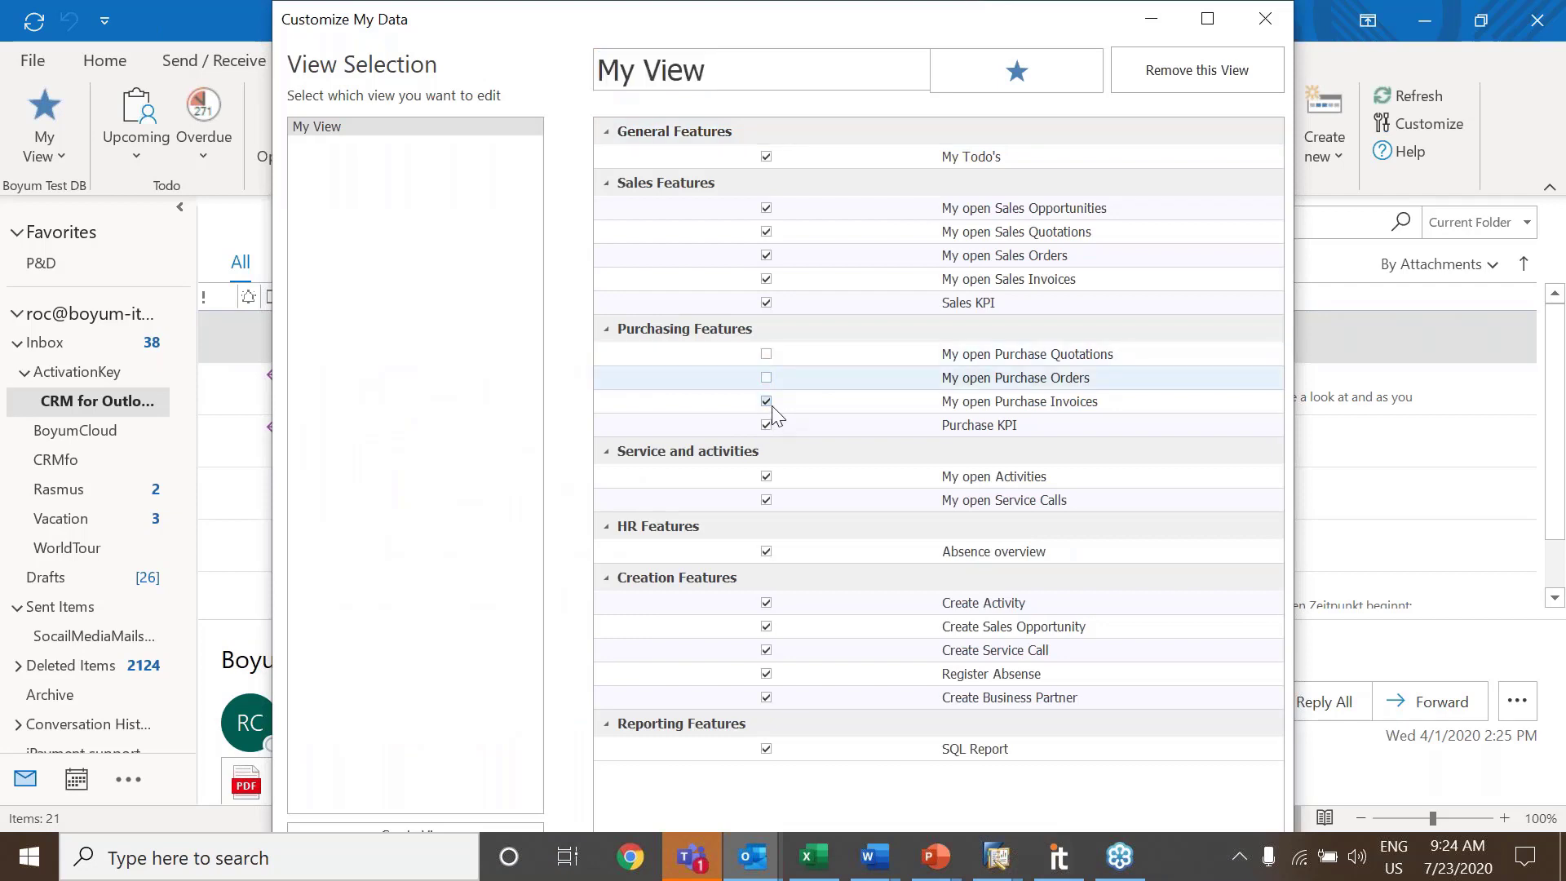
left_click(766, 401)
left_click(766, 425)
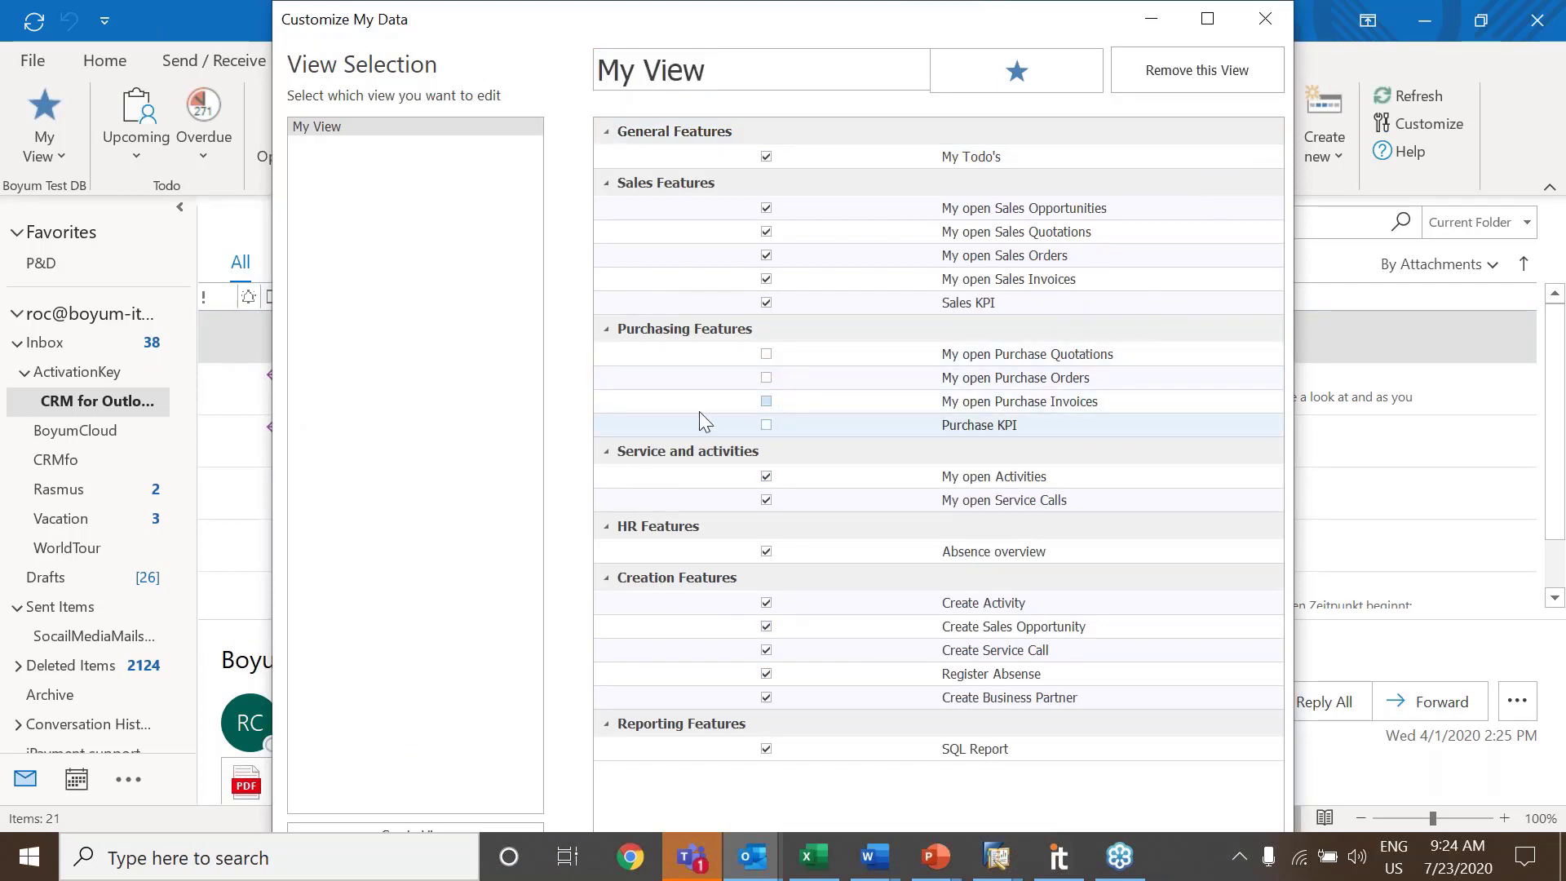
double_click(588, 21)
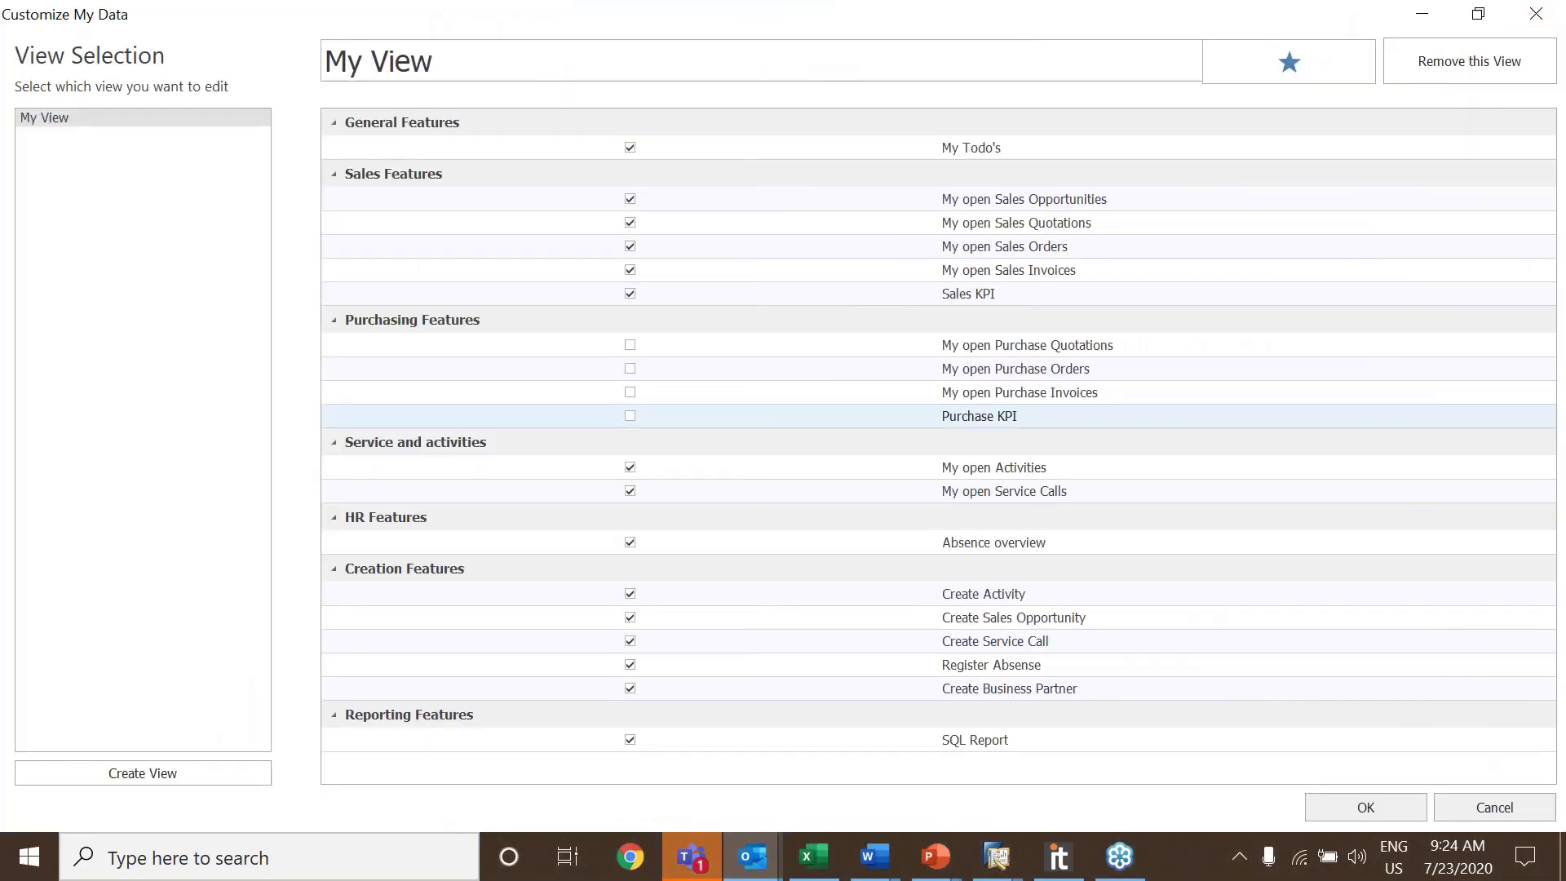
left_click(1536, 14)
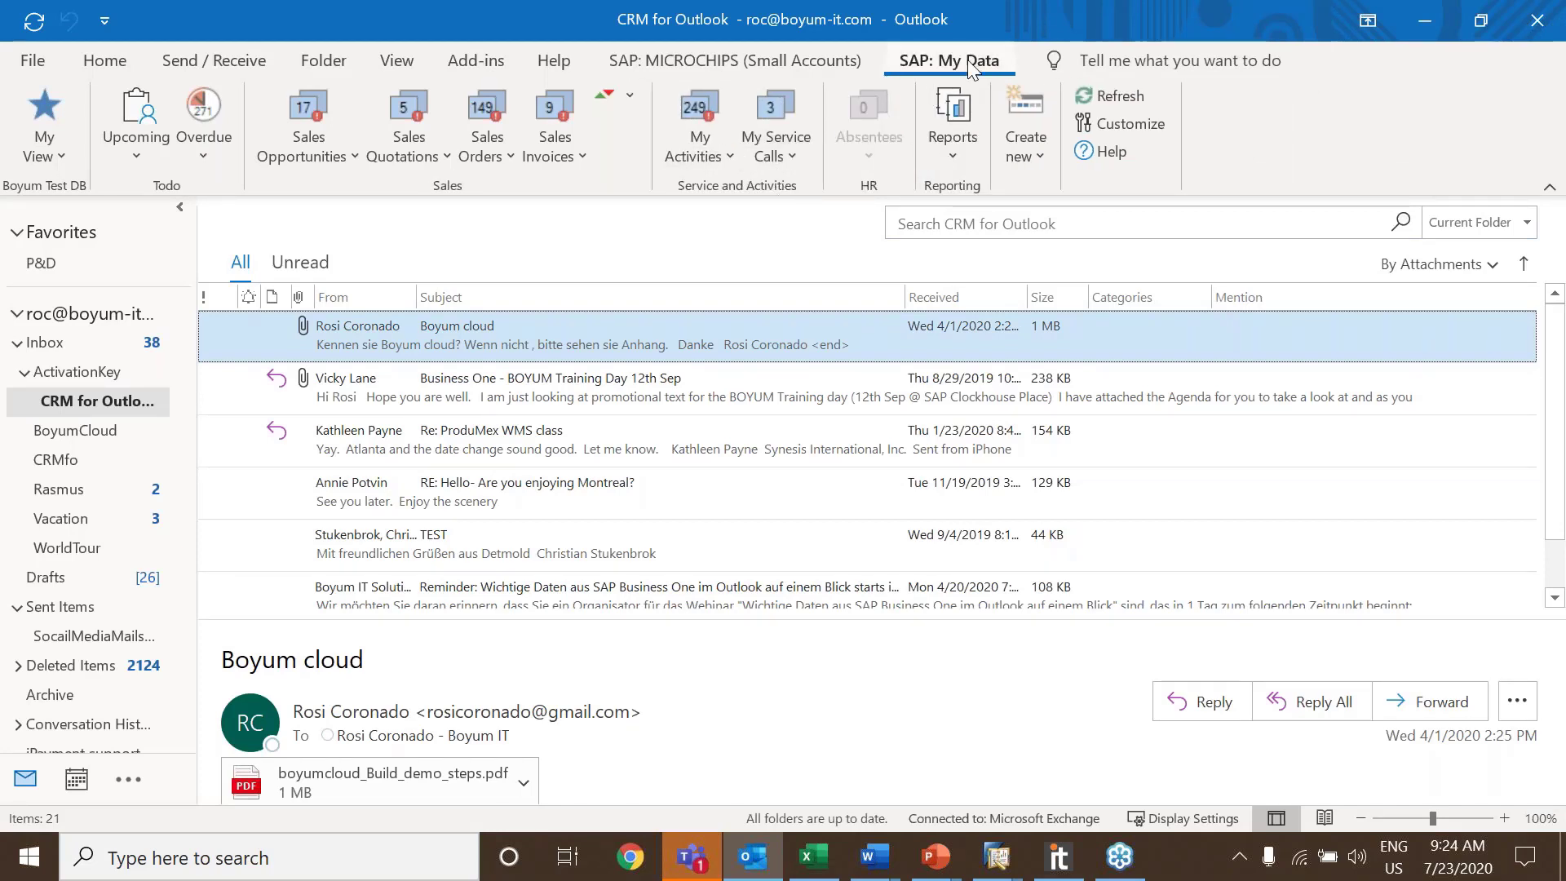
Return to the customer data and select several e-mails in turn to view the business partner linked to each sender
left_click(767, 72)
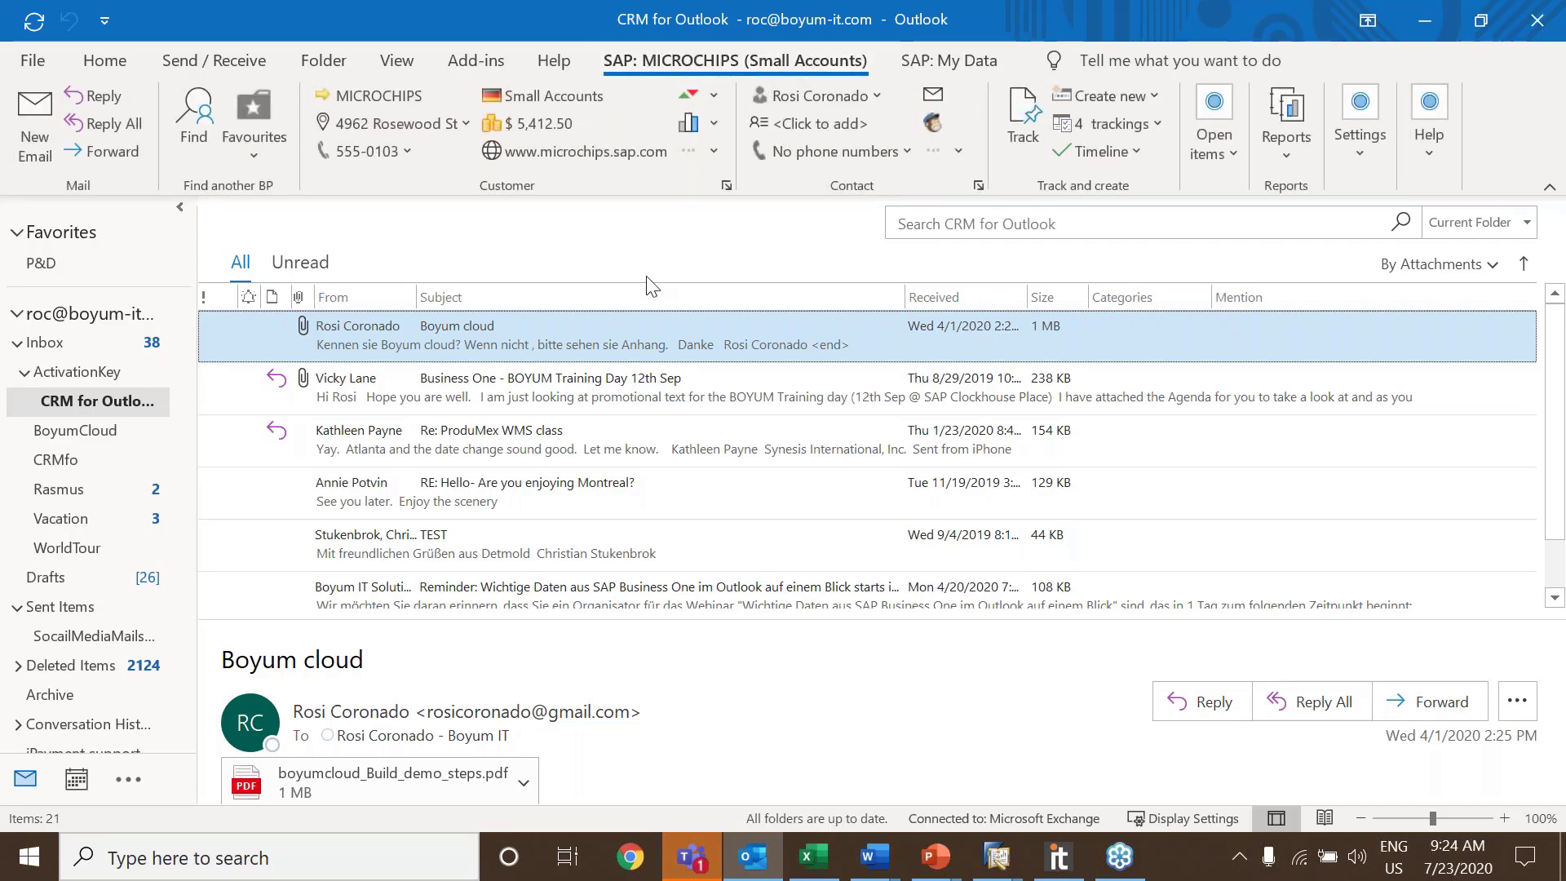
left_click(651, 540)
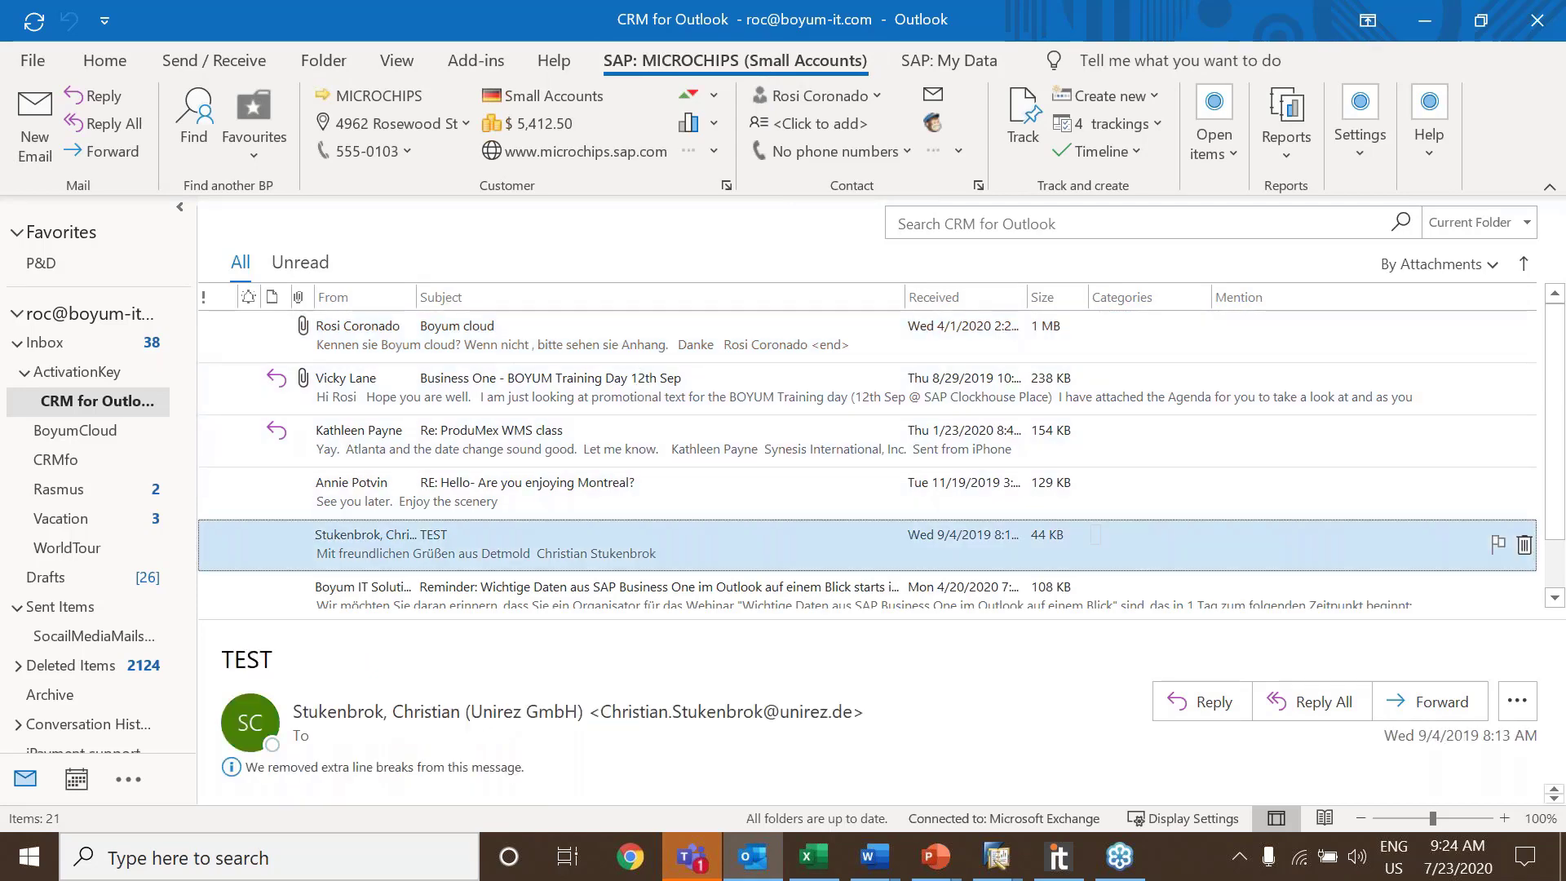
left_click(655, 513)
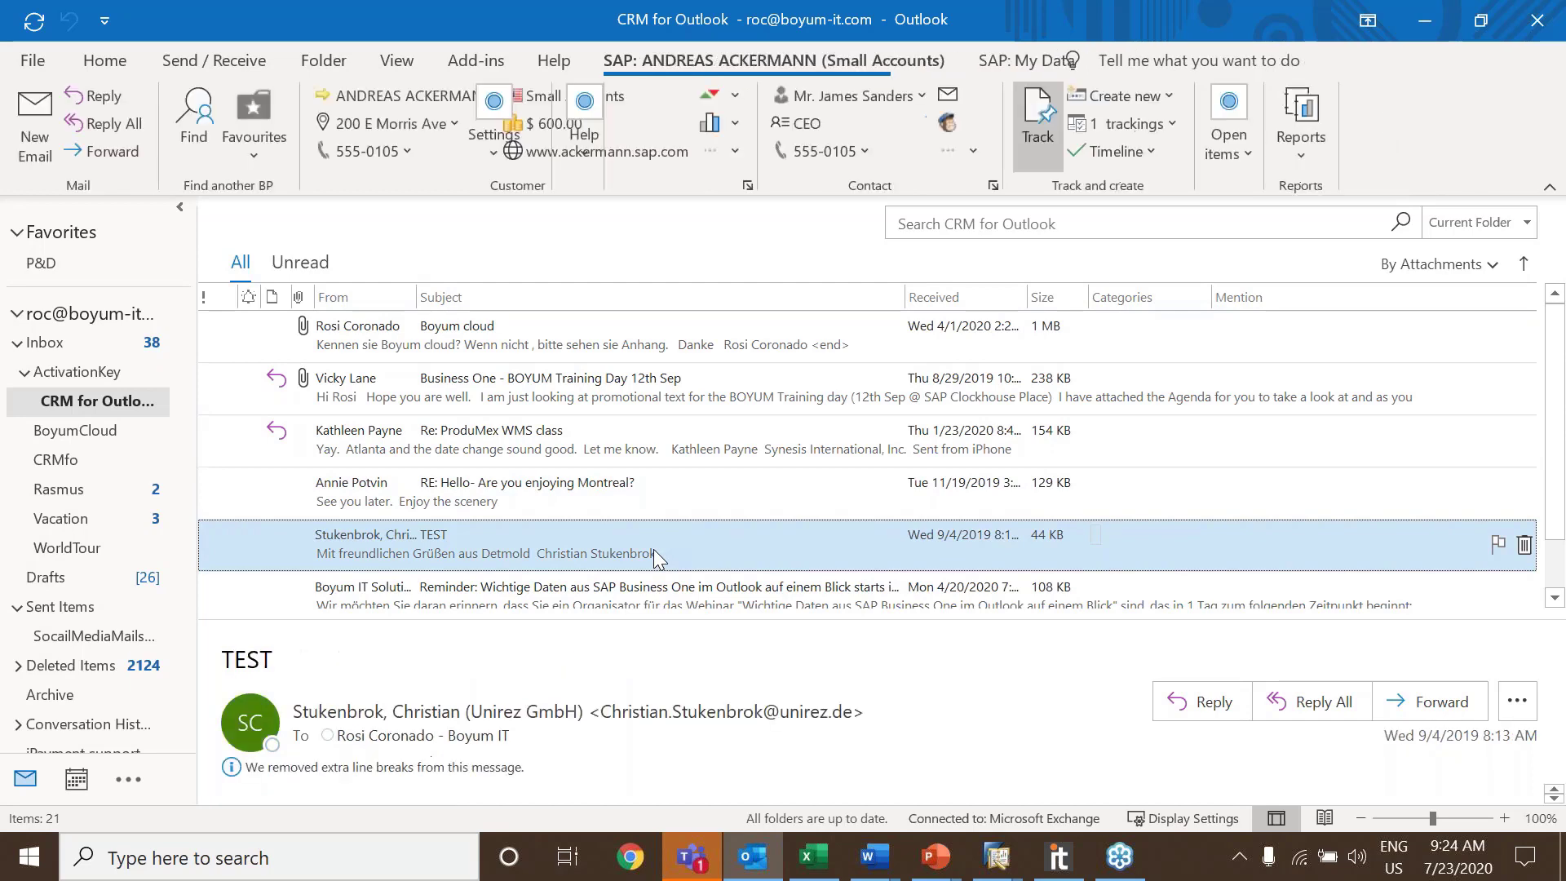
left_click(644, 479)
left_click(688, 419)
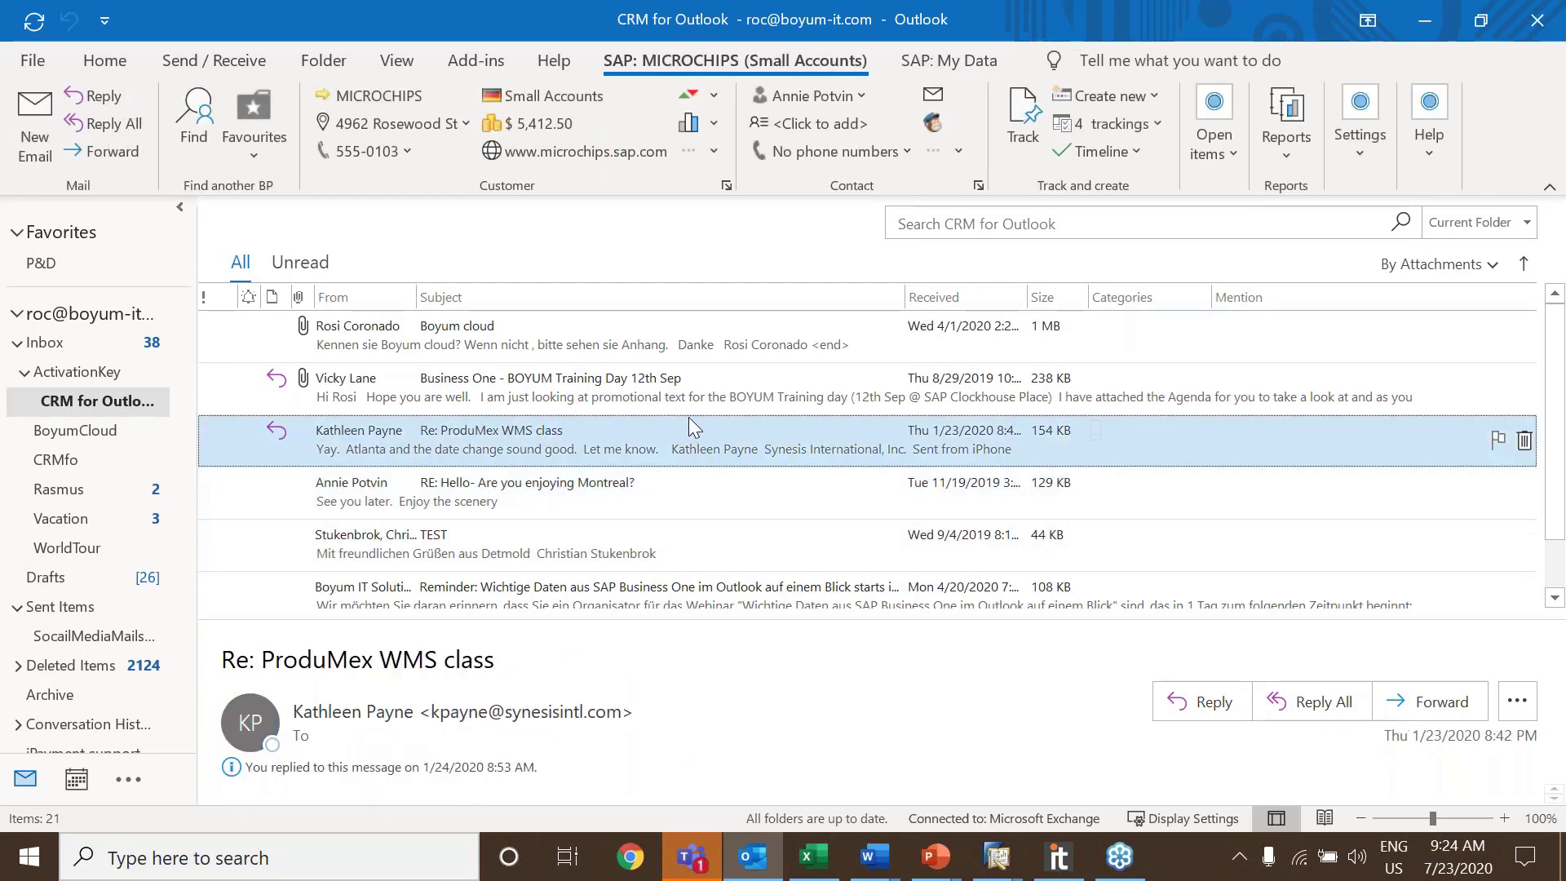
left_click(688, 412)
Link the unknown Boyum IT Solutions contact of the webinar reminder e-mail to business partner MAXI-TEQ, found by searching for "max"
left_click(669, 595)
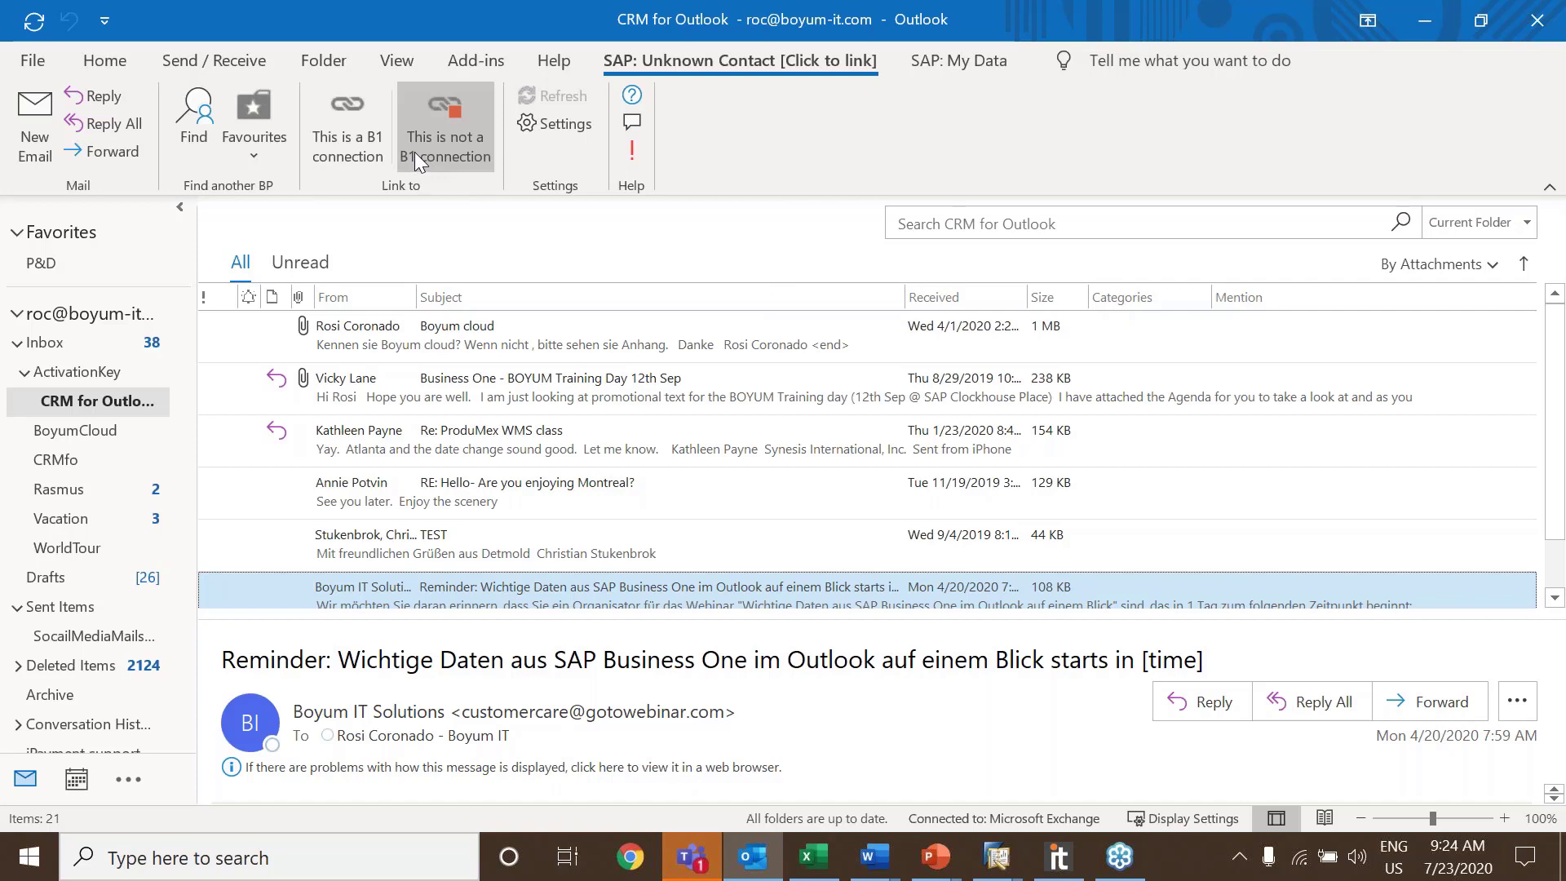
left_click(358, 135)
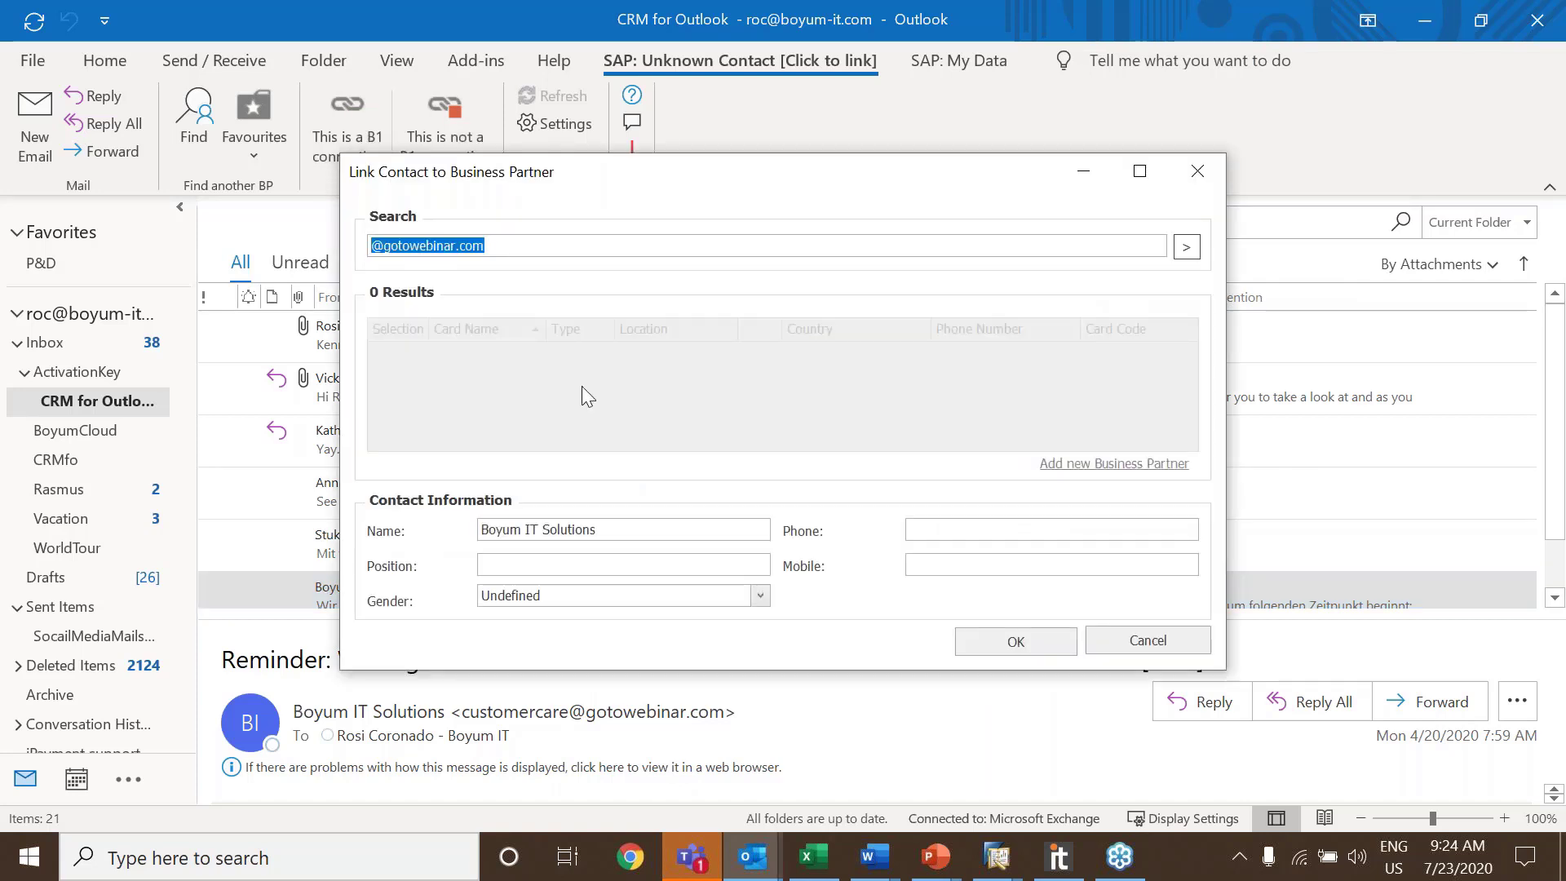
type("mxi")
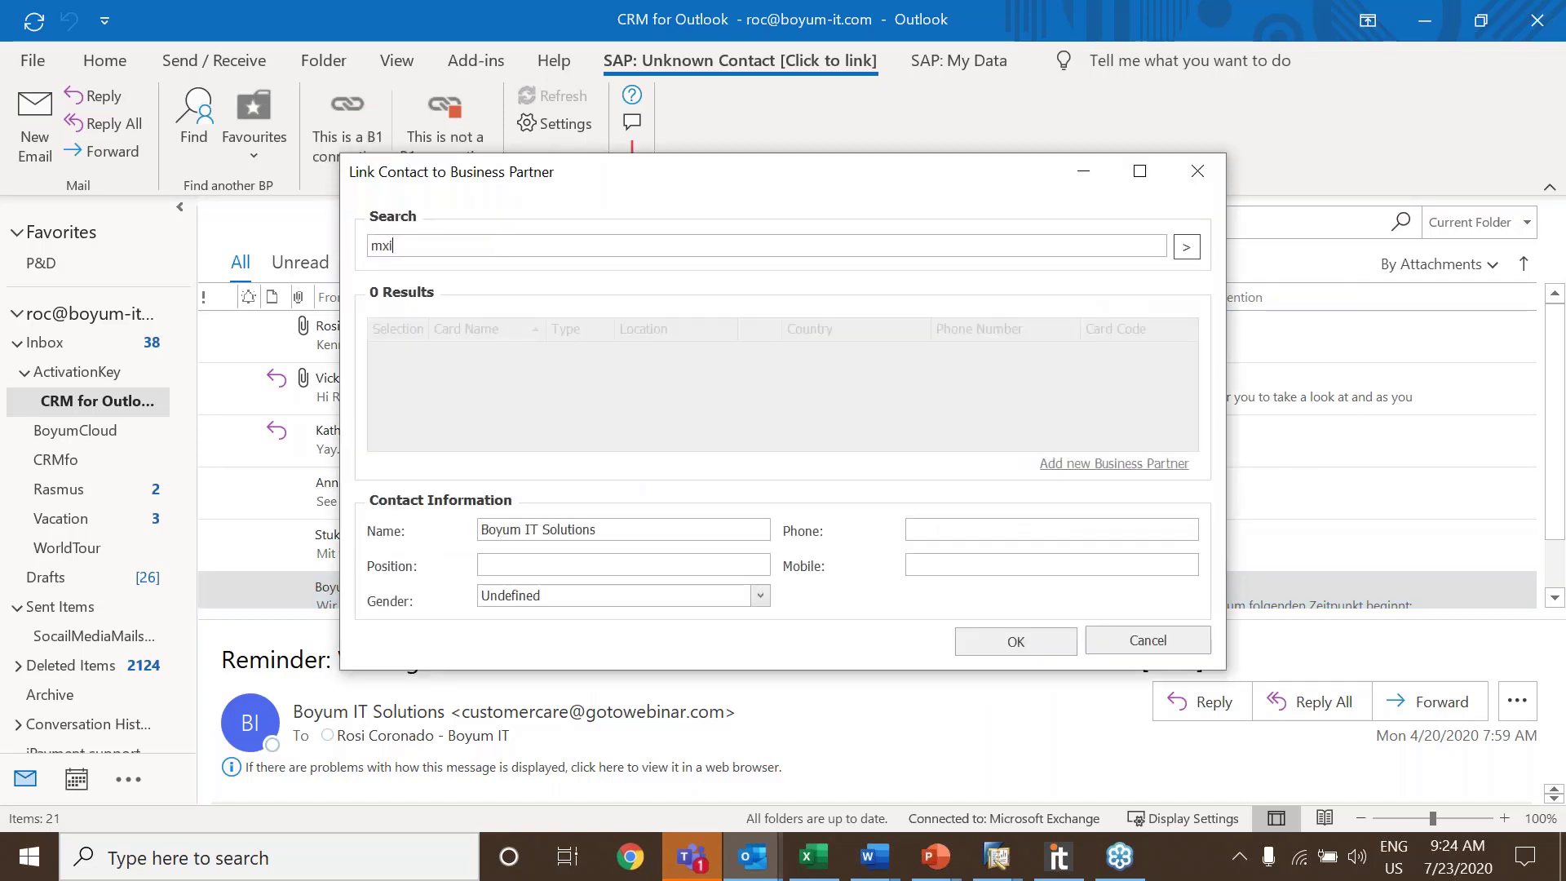
key("BackSpace")
type("ax")
left_click(1016, 641)
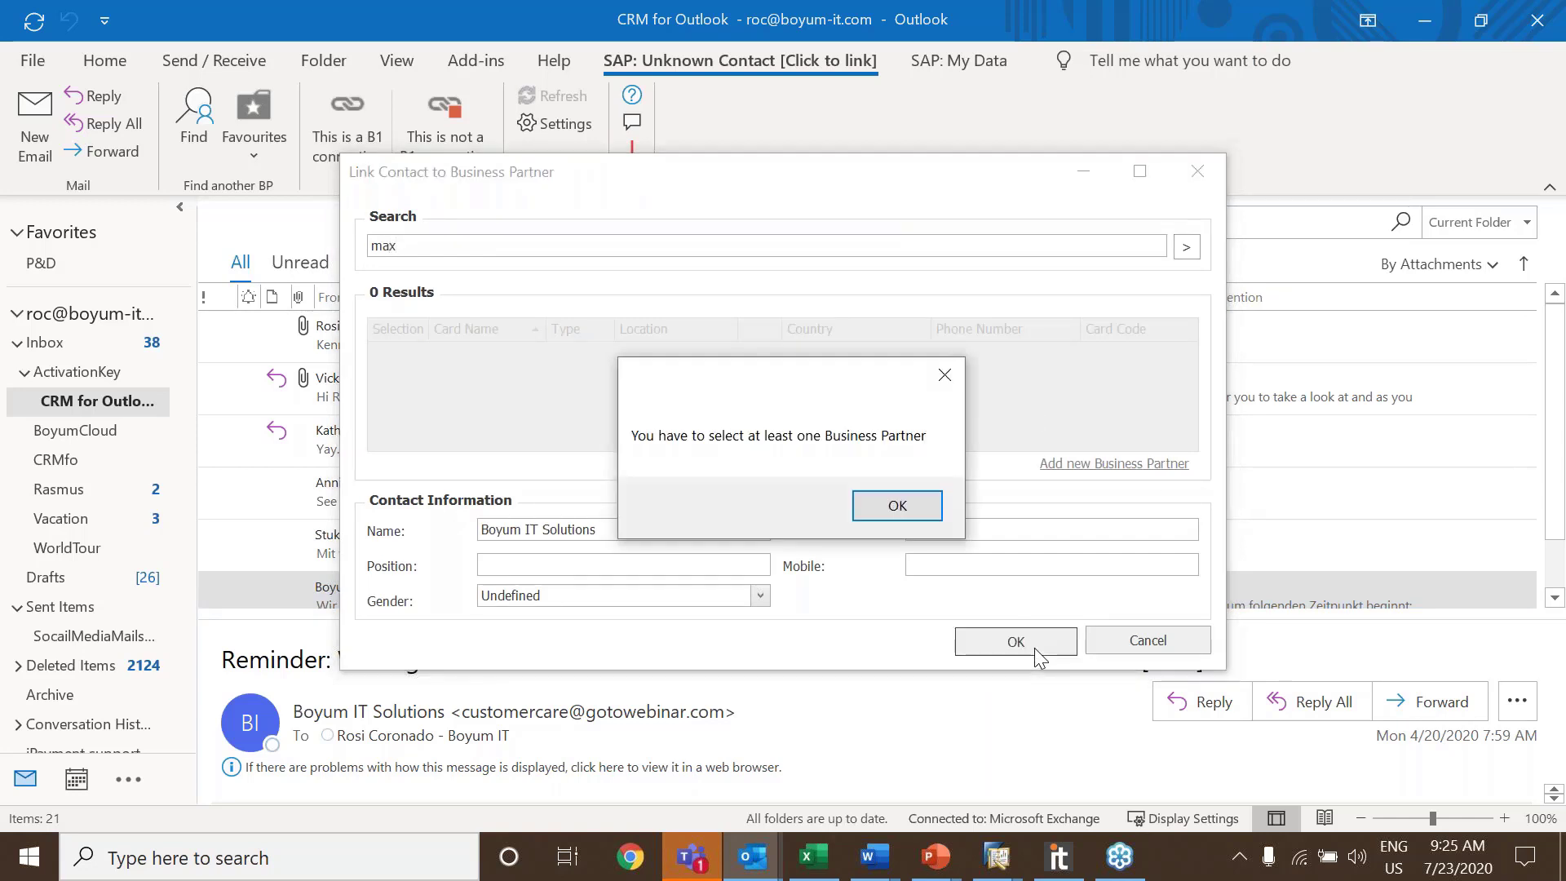
left_click(897, 506)
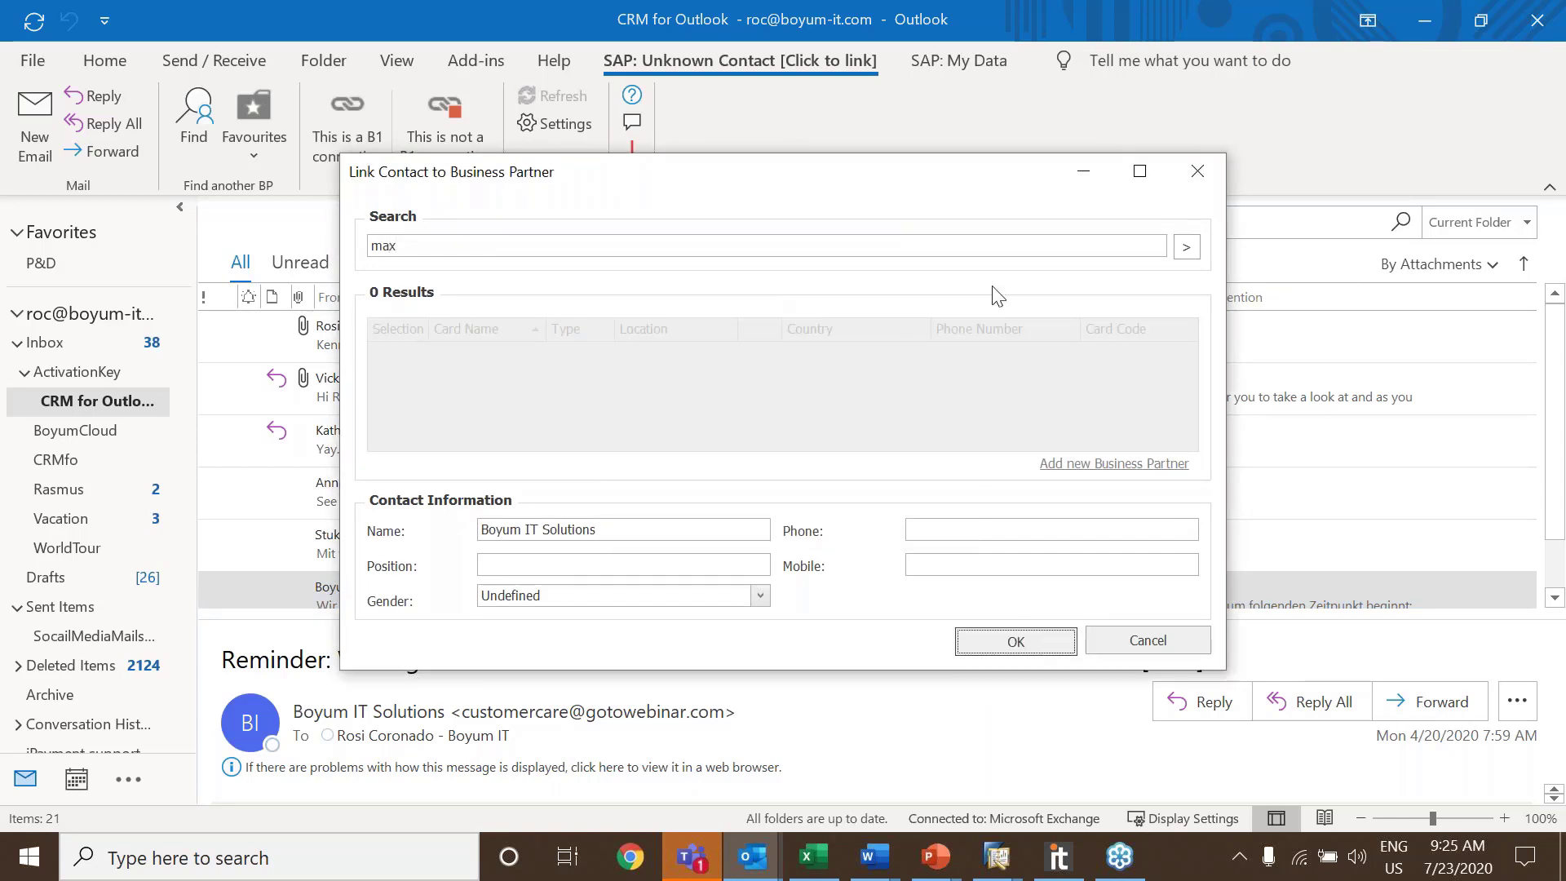
left_click(1186, 246)
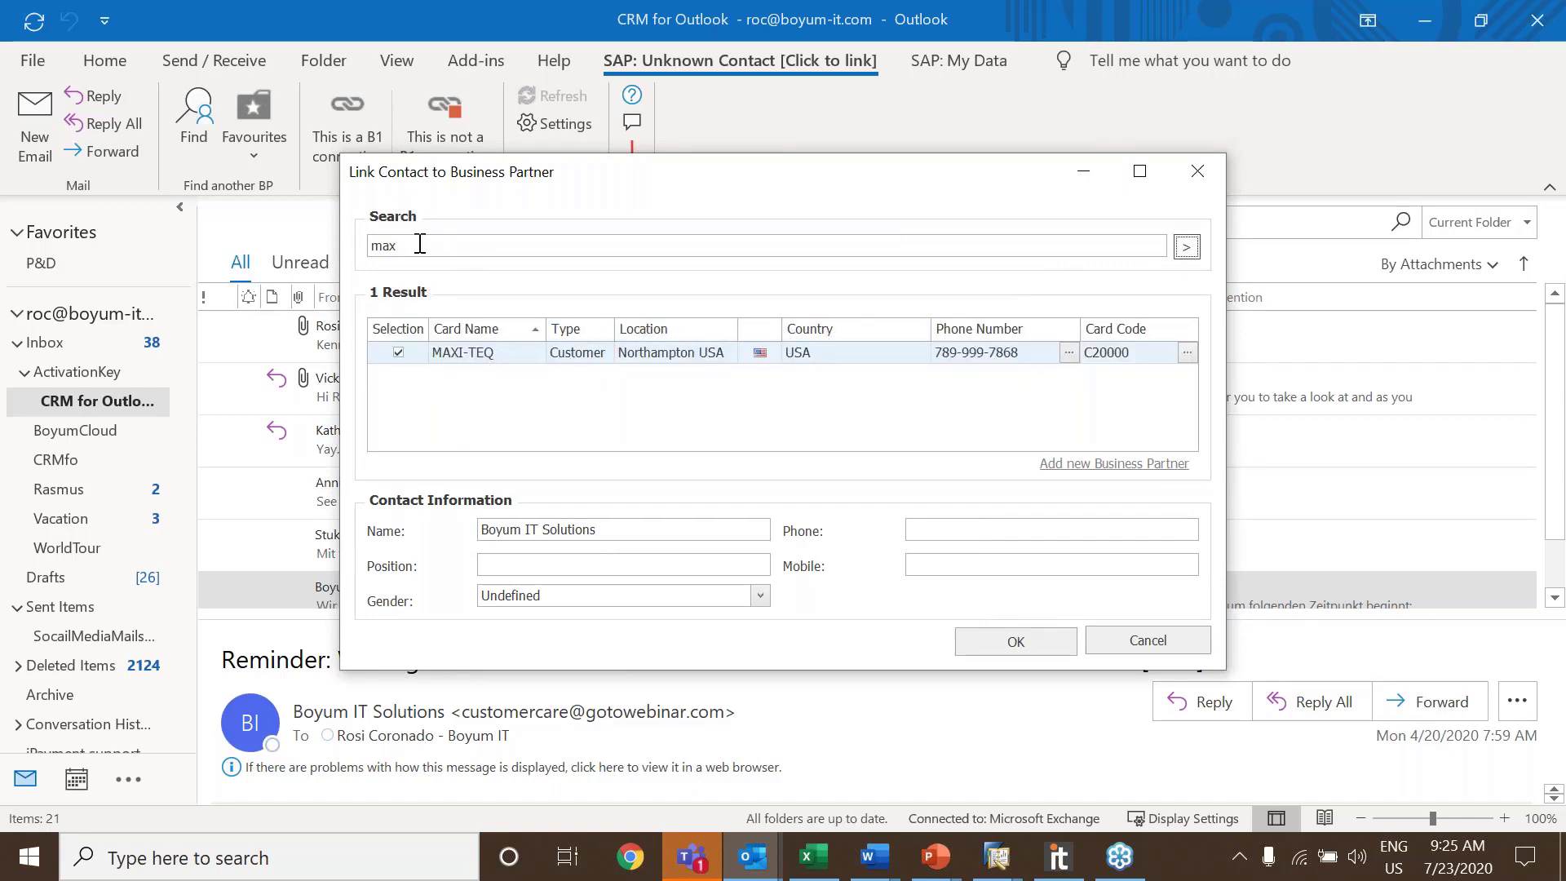
left_click(1037, 644)
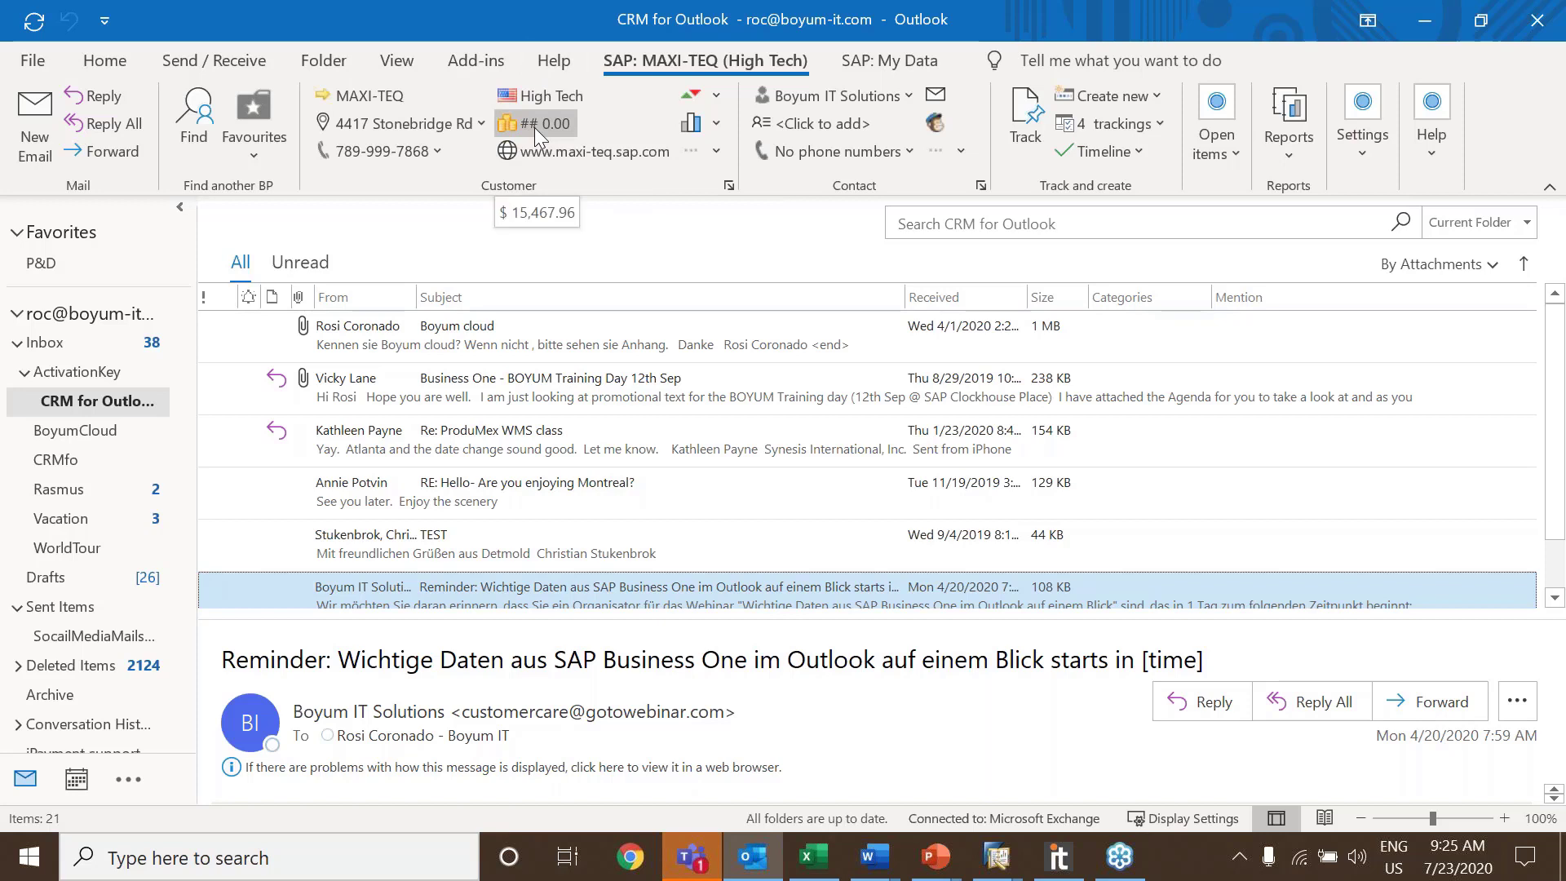
View MAXI-TEQ's open items, close the overview, and switch to the contact slide in PowerPoint
left_click(1241, 155)
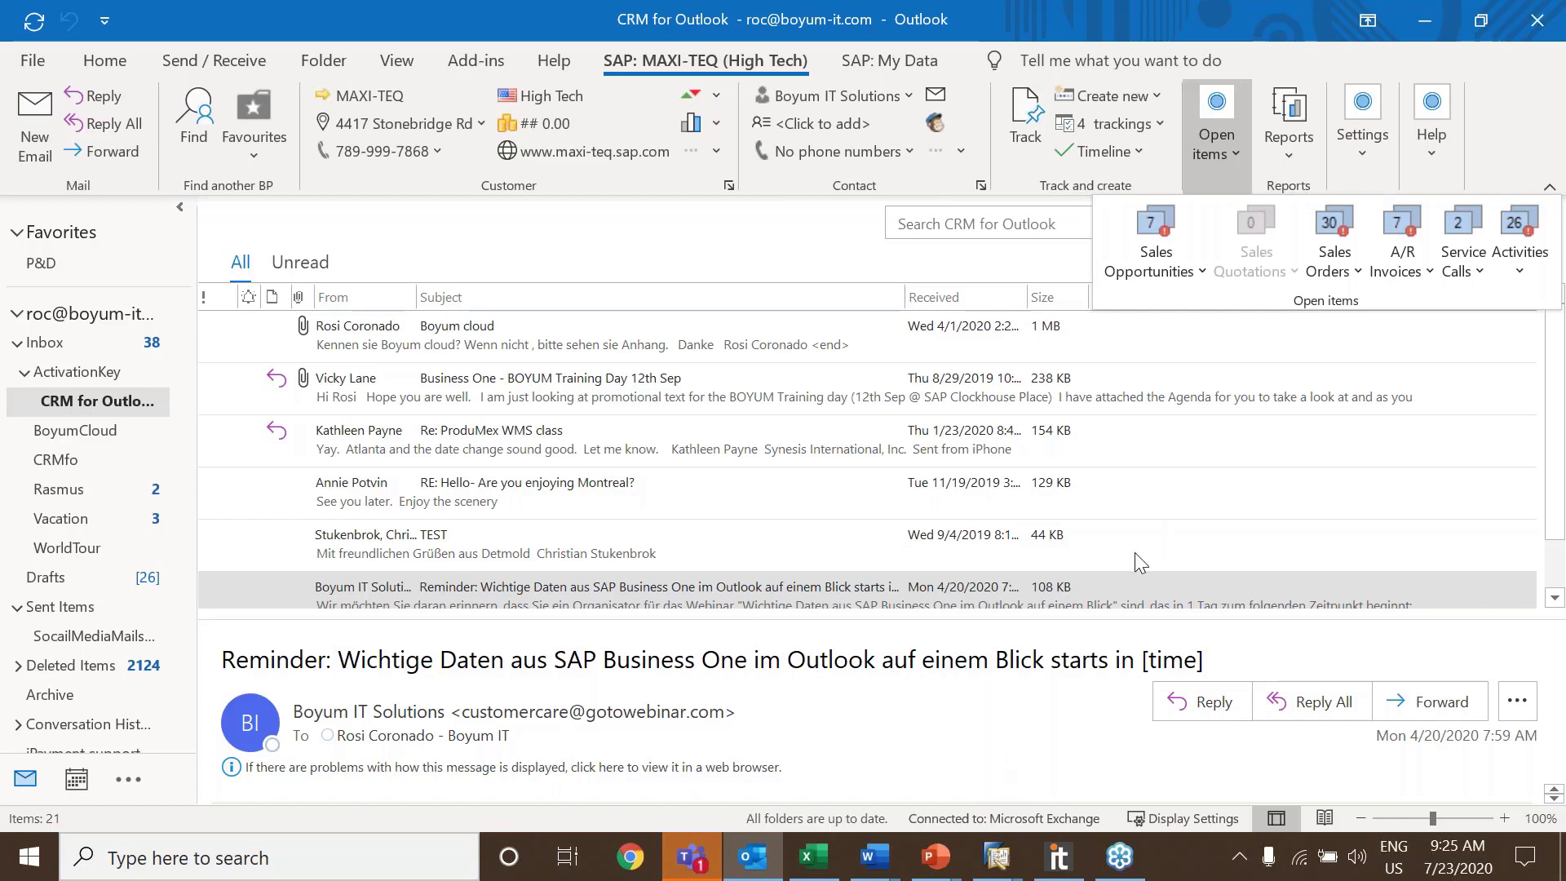
left_click(772, 187)
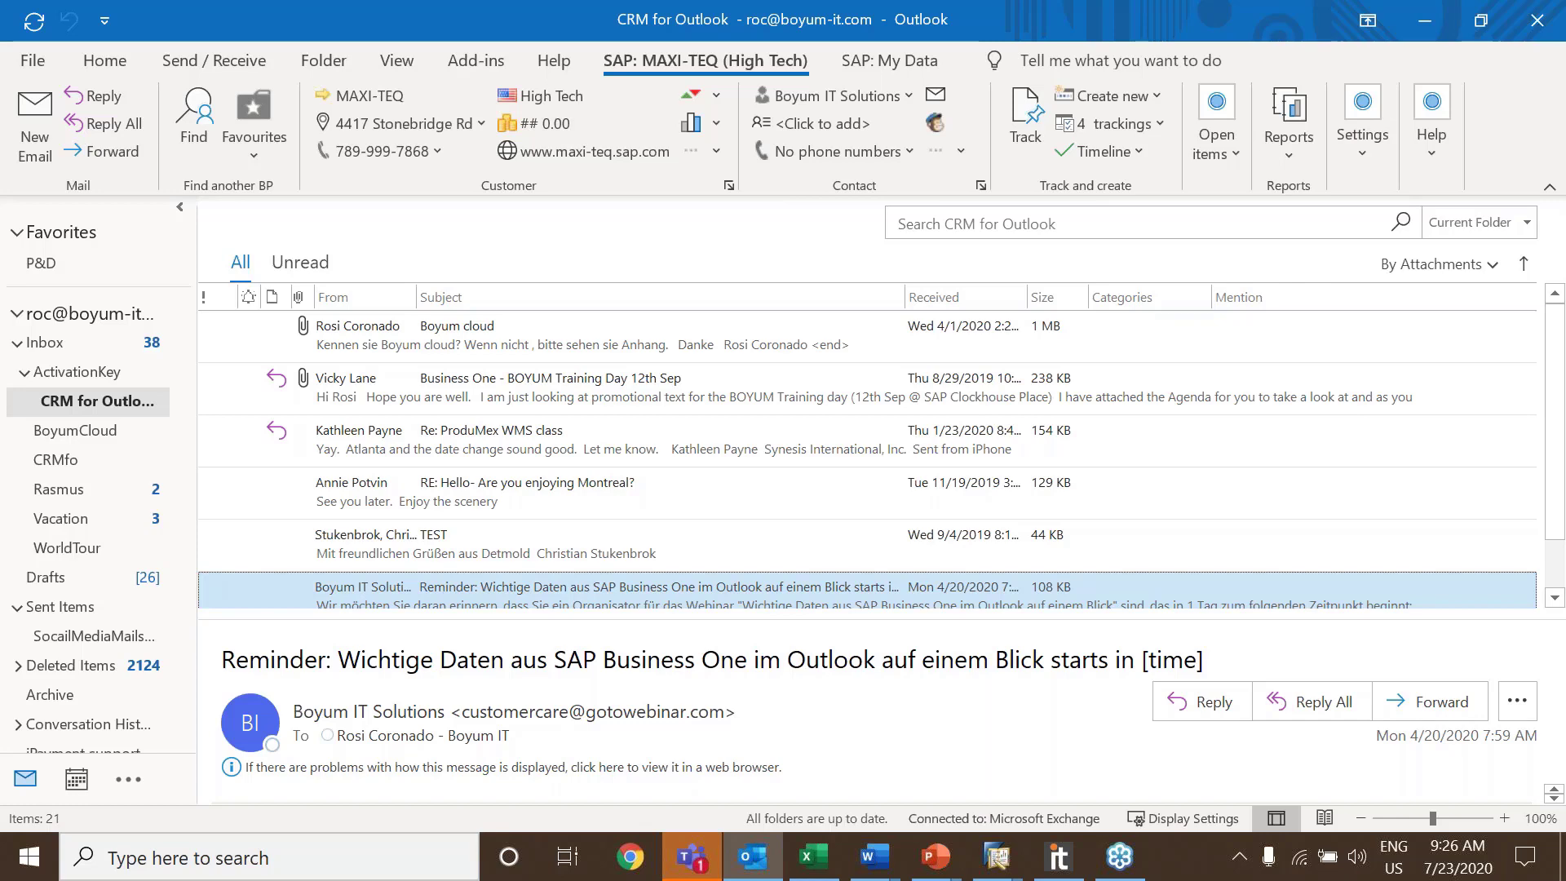
key("alt+Tab")
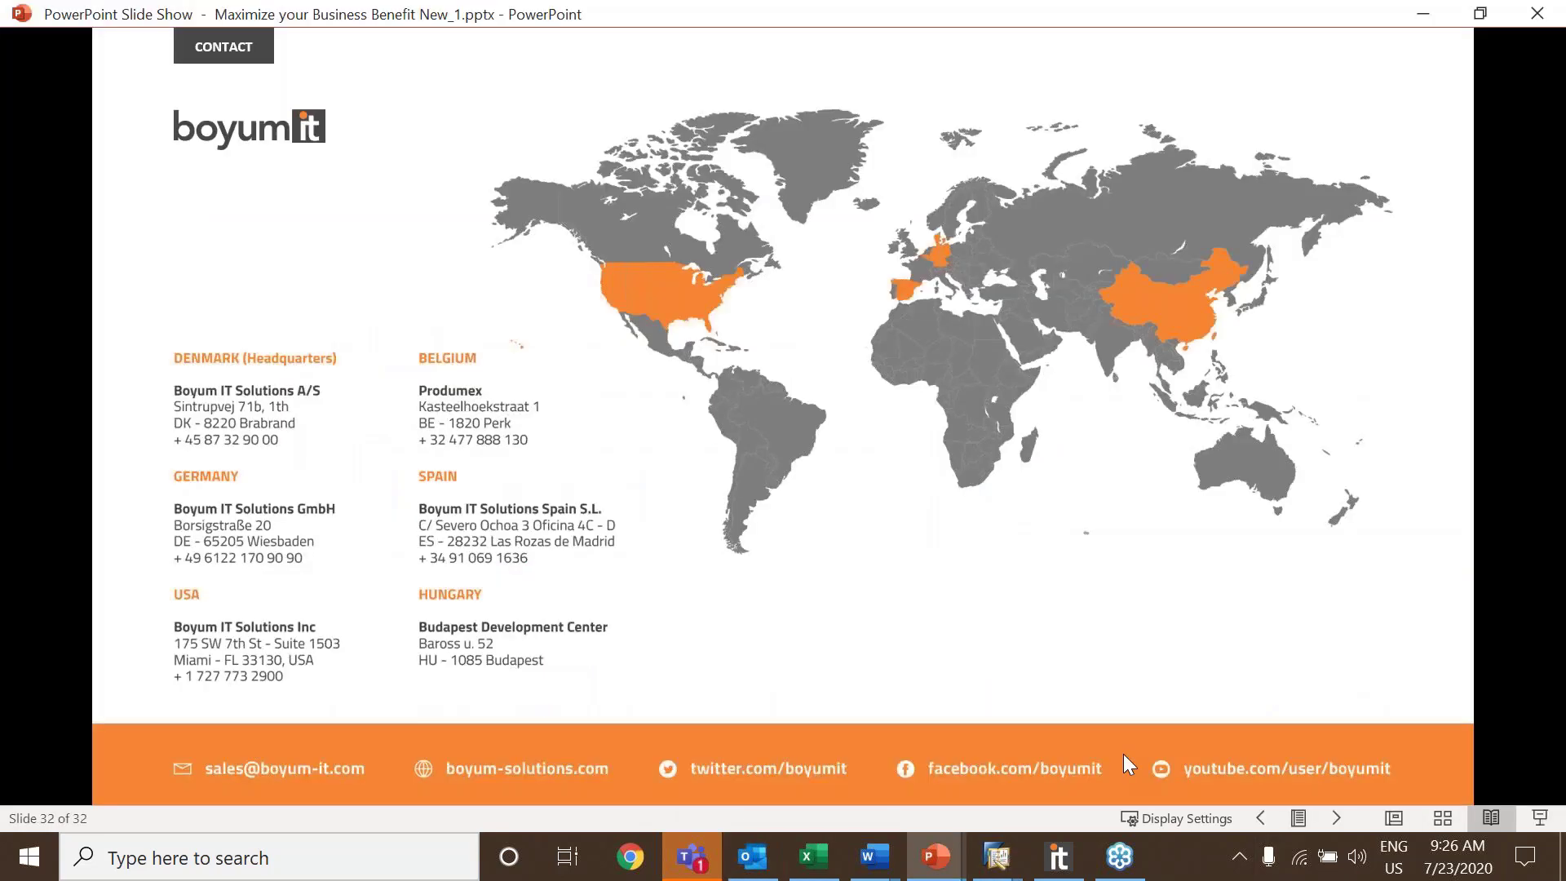